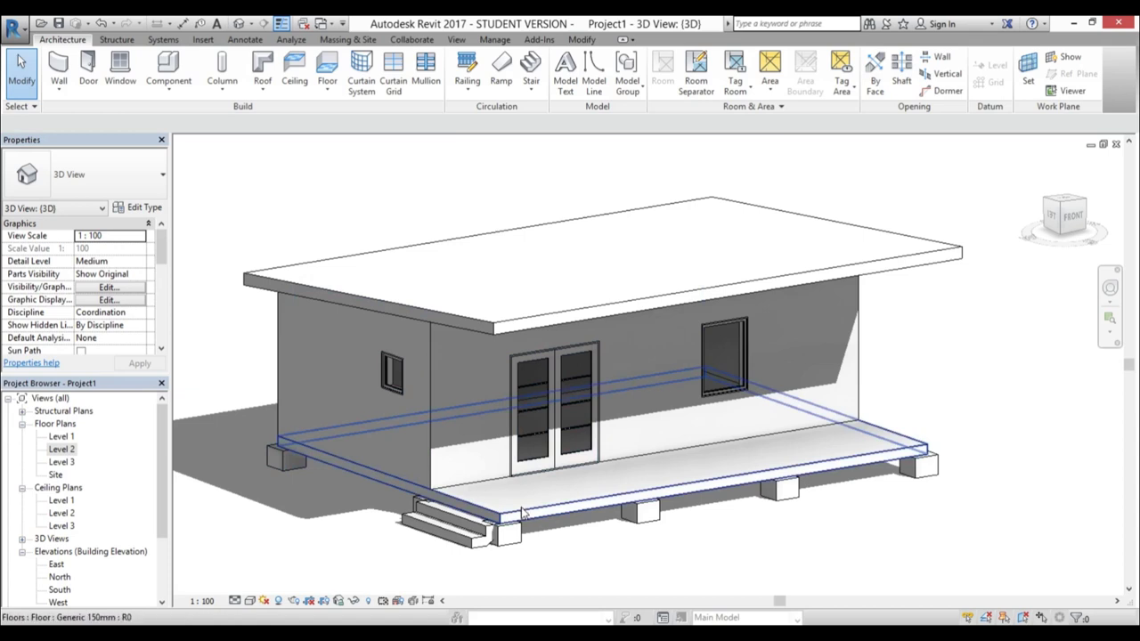
Open the Level 2 floor plan and start the Structural Column tool, checking the available column types
{"action": "double_click", "coordinate": [61, 450]}
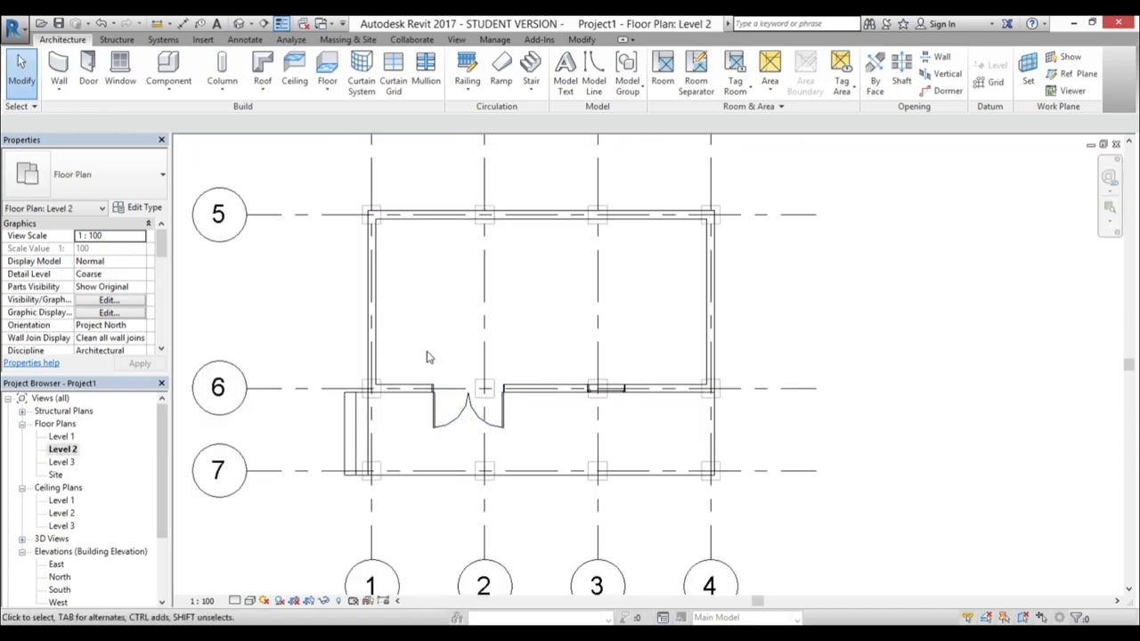
{"action": "scroll", "coordinate": [437, 414], "scroll_direction": "up", "scroll_amount": 4}
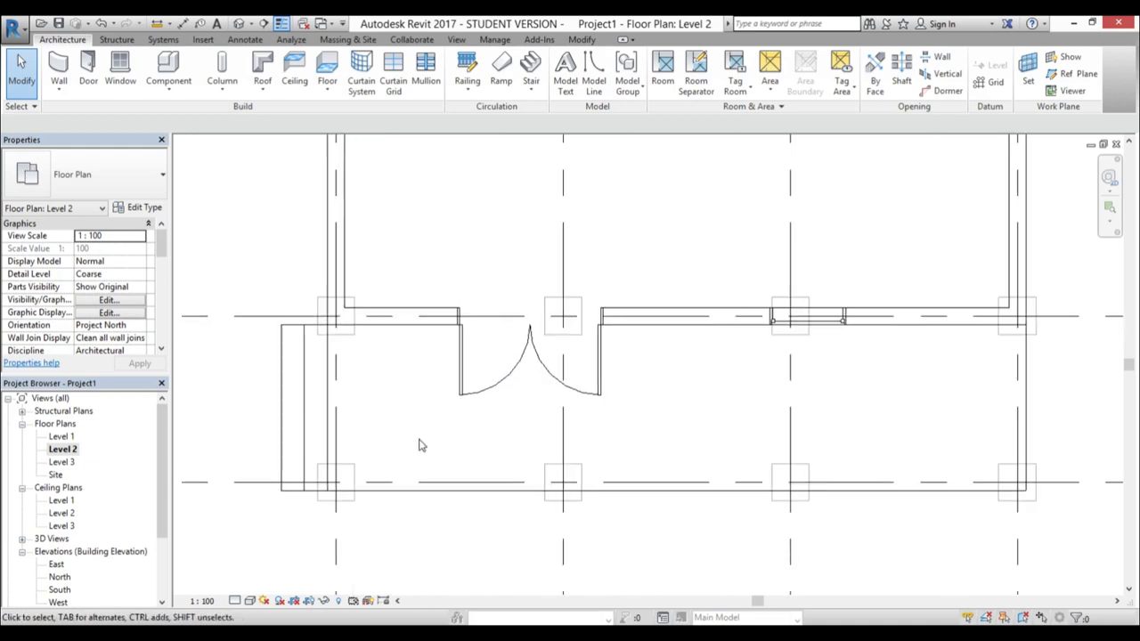
{"action": "key", "text": "c"}
{"action": "key", "text": "l"}
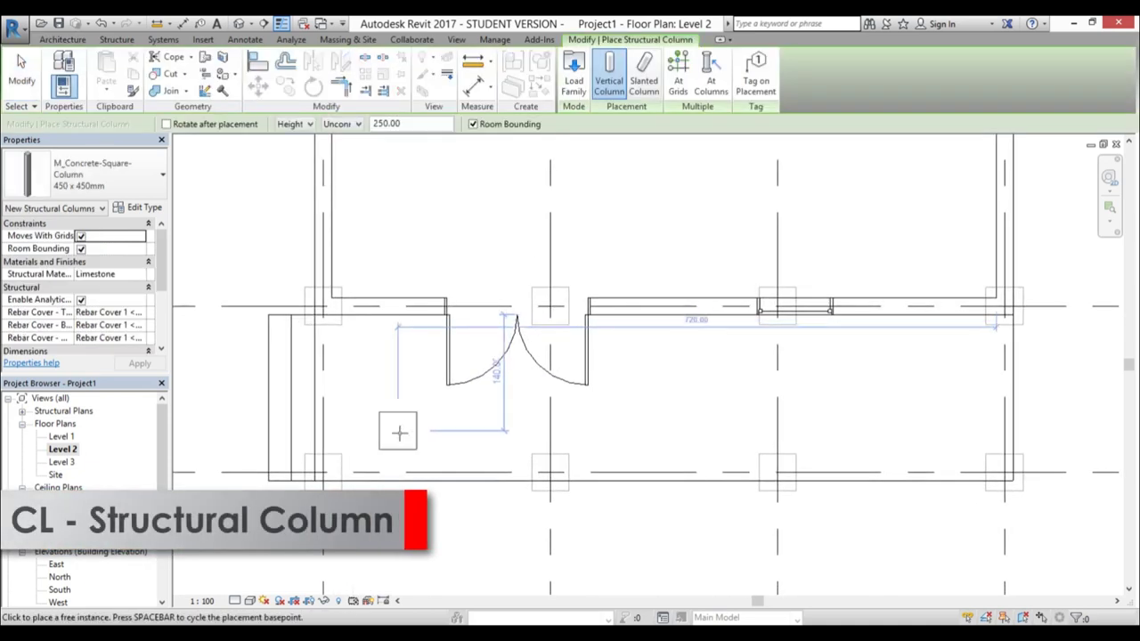
{"action": "left_click", "coordinate": [89, 173]}
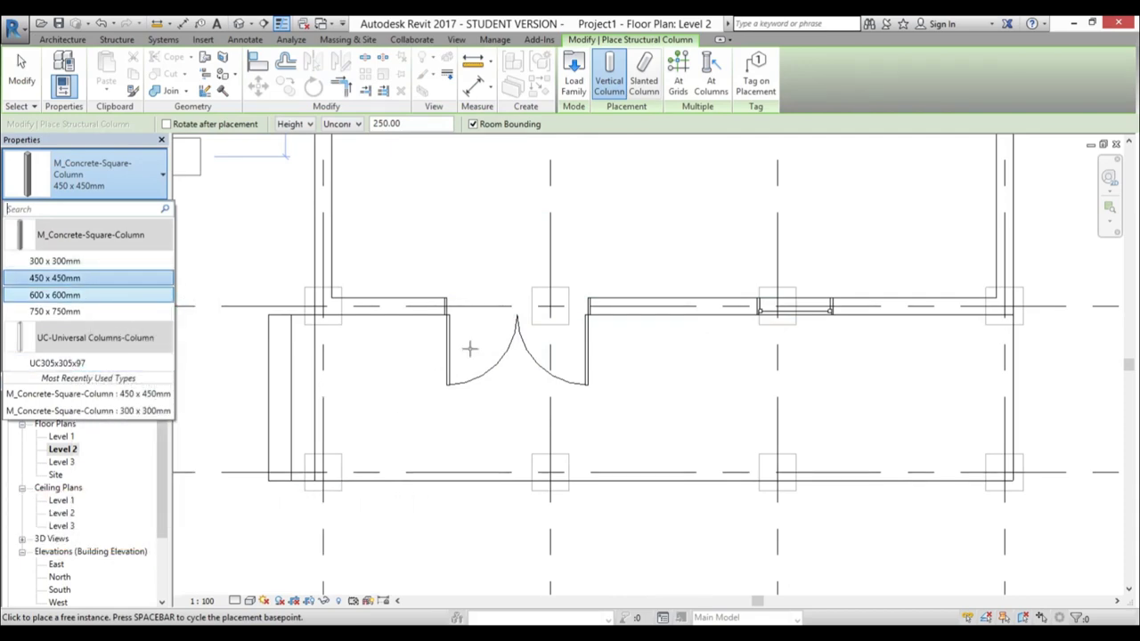
Load the M_Timber-Column family from the US Metric Structural Columns Wood library, choosing the 140x140 type
{"action": "left_click", "coordinate": [574, 73]}
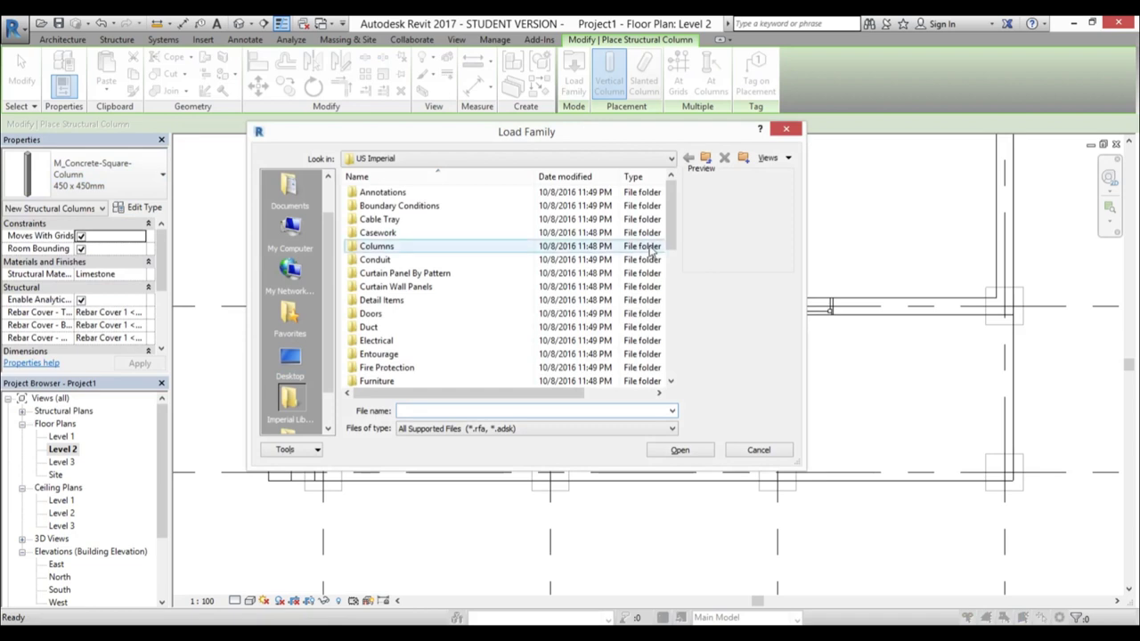
{"action": "left_click", "coordinate": [704, 159]}
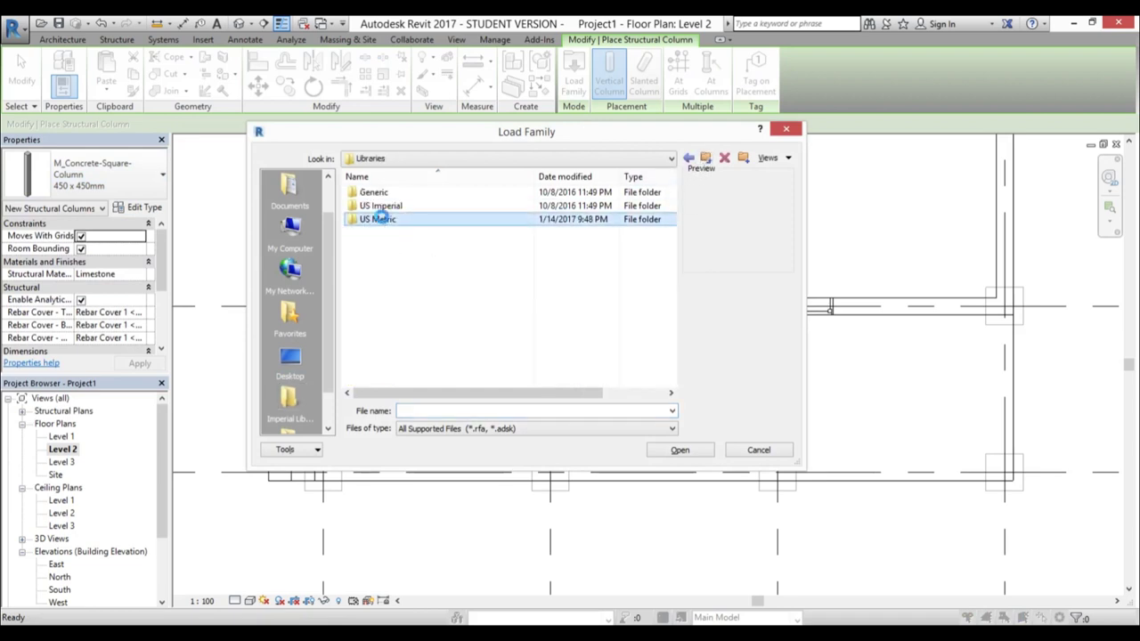
{"action": "double_click", "coordinate": [376, 219]}
{"action": "scroll", "coordinate": [423, 301], "scroll_direction": "down", "scroll_amount": 5}
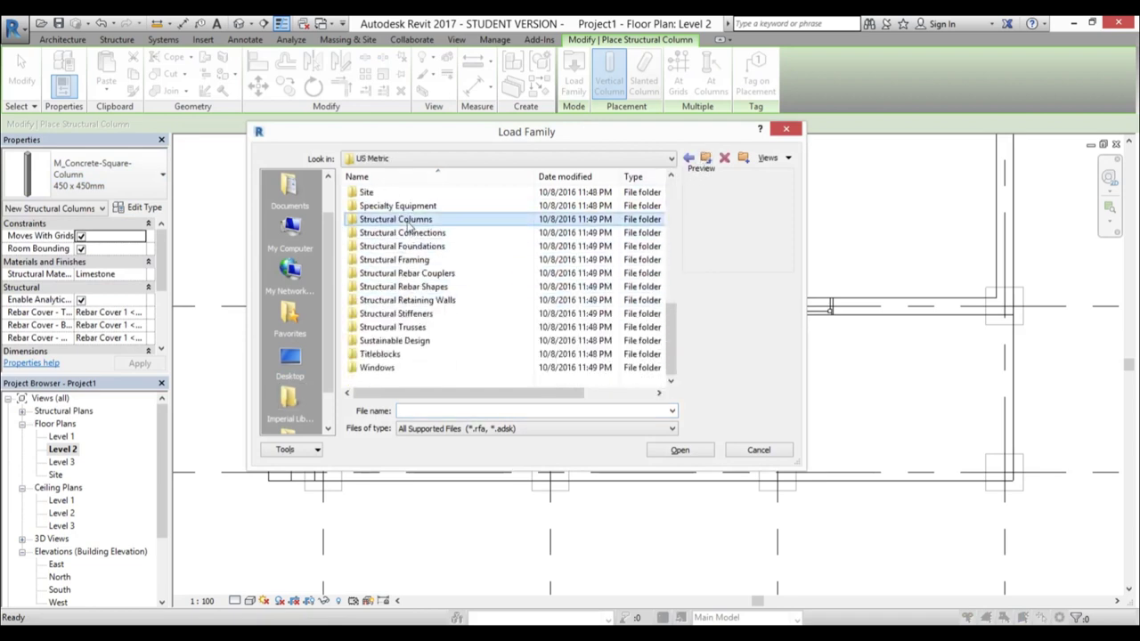
{"action": "double_click", "coordinate": [405, 220]}
{"action": "double_click", "coordinate": [381, 246]}
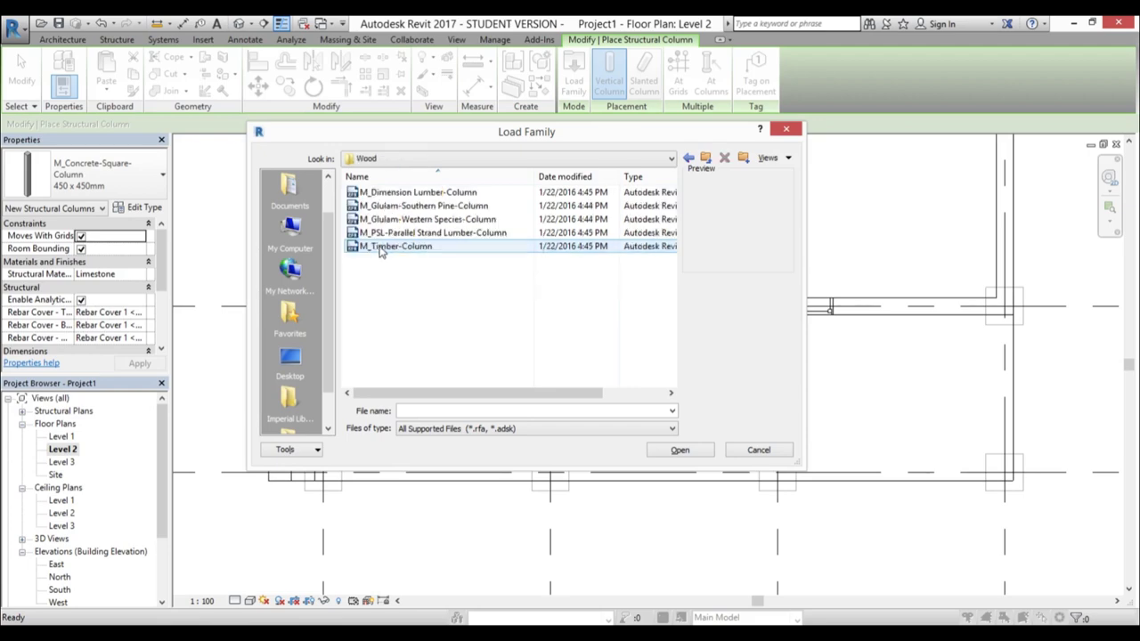
{"action": "double_click", "coordinate": [383, 249]}
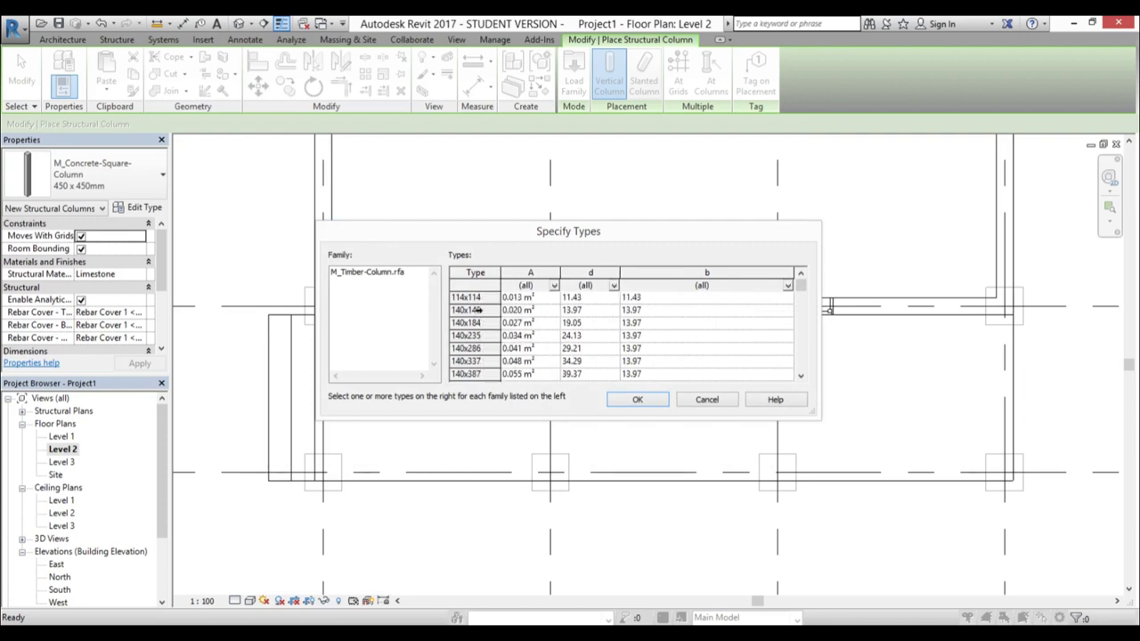
{"action": "left_click", "coordinate": [480, 310]}
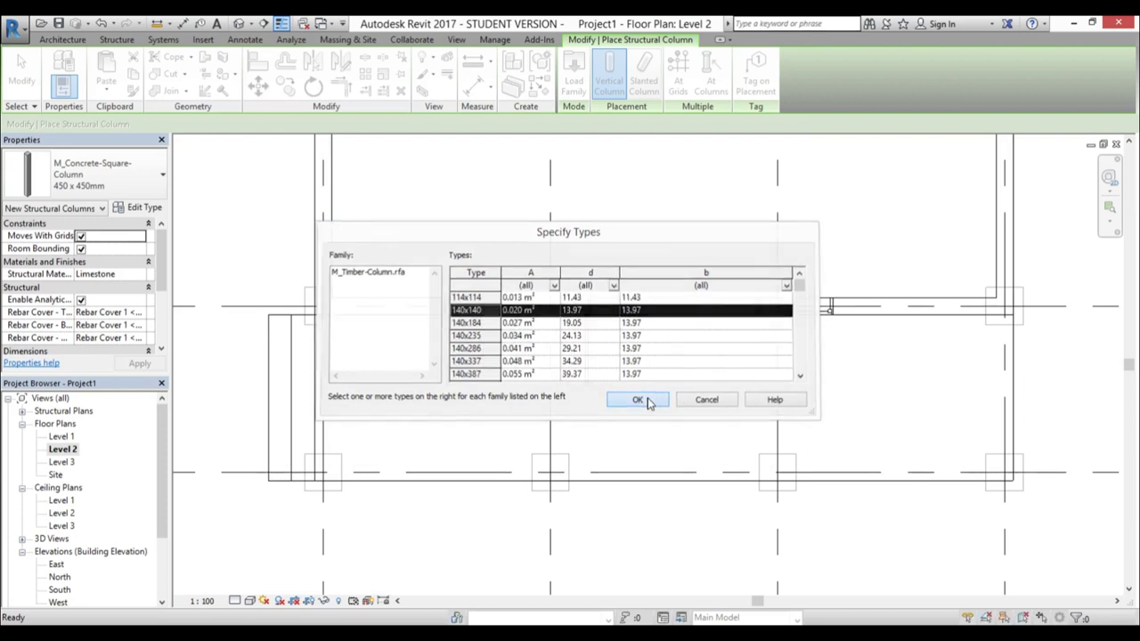
{"action": "left_click", "coordinate": [638, 400]}
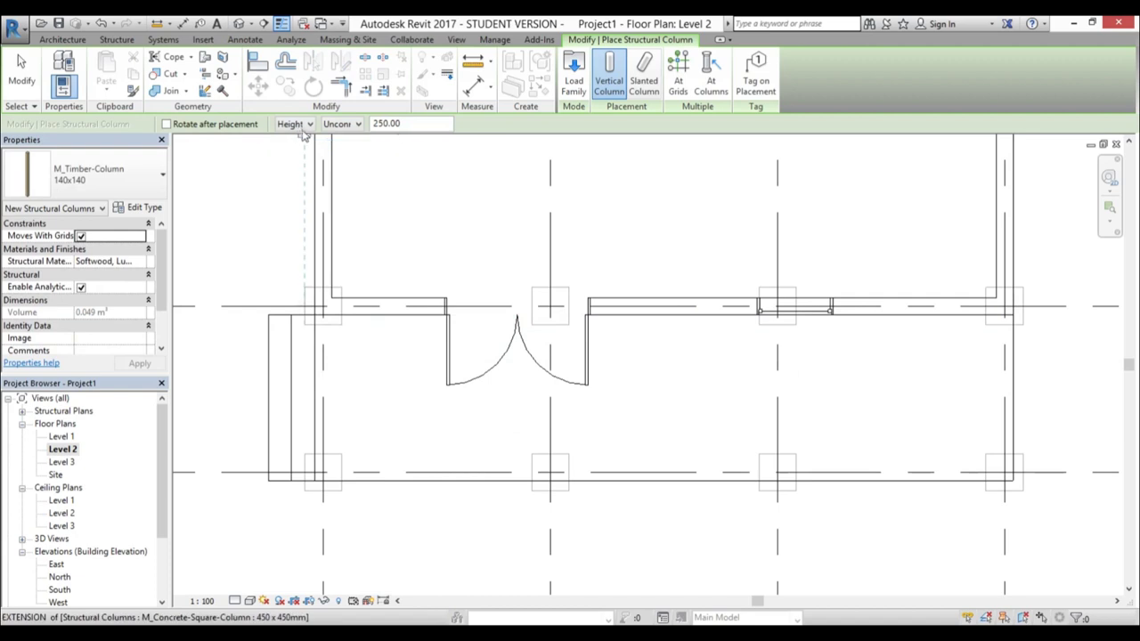
Place 140x140 timber columns up to Level 3 where grid 7 crosses grids 1, 2, 3 and 4
{"action": "left_click", "coordinate": [343, 123]}
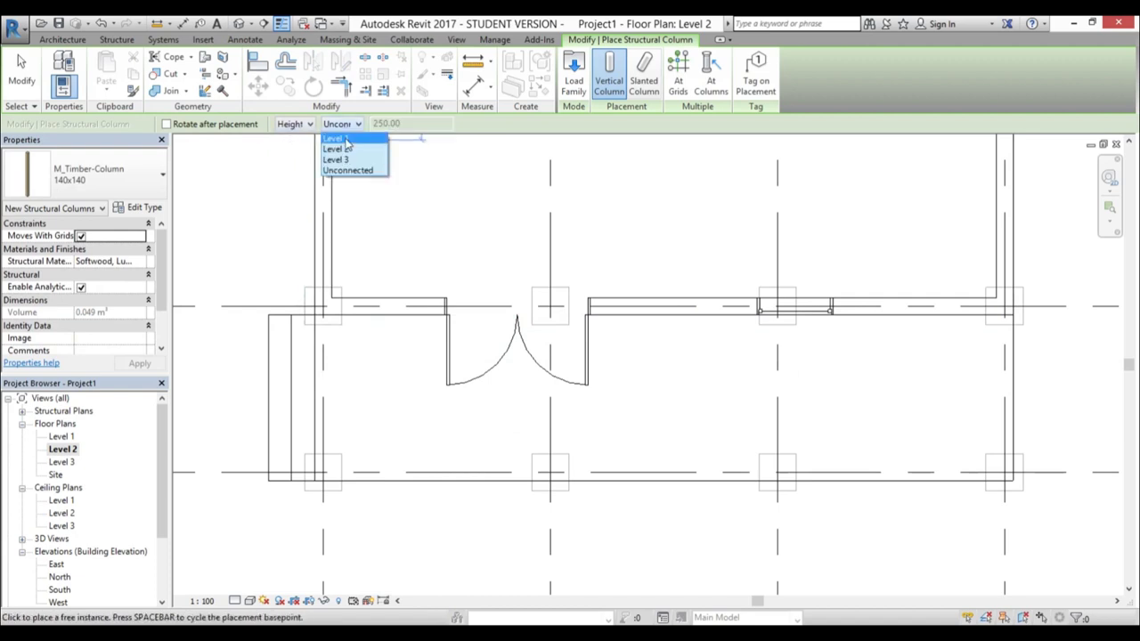
{"action": "left_click", "coordinate": [344, 160]}
{"action": "scroll", "coordinate": [445, 451], "scroll_direction": "up", "scroll_amount": 3}
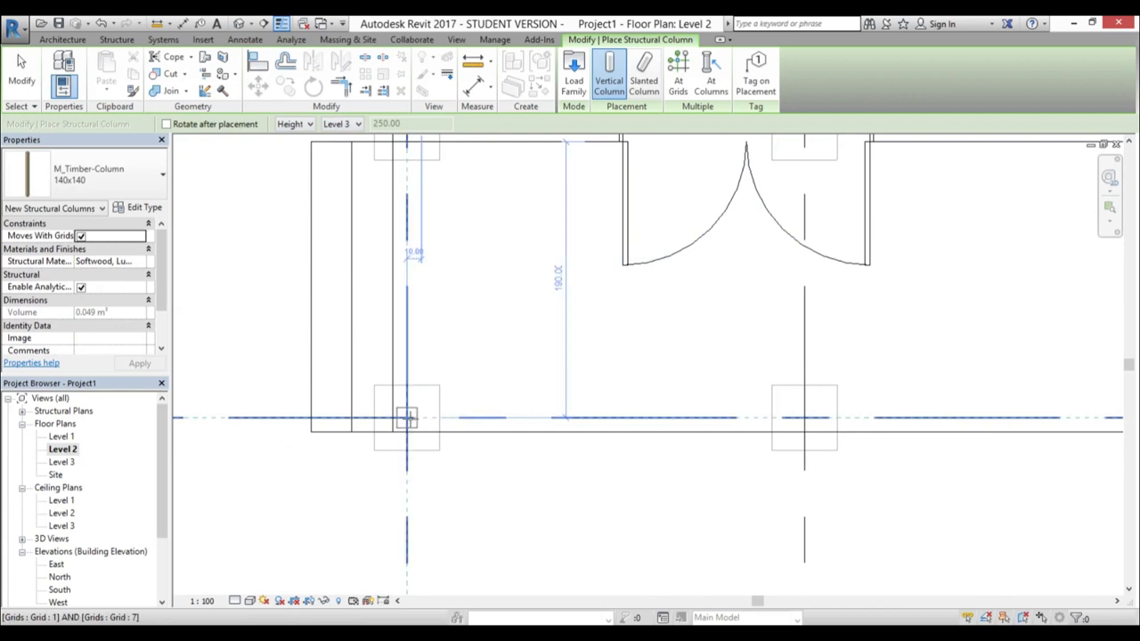
{"action": "left_click", "coordinate": [407, 417]}
{"action": "left_click", "coordinate": [805, 418]}
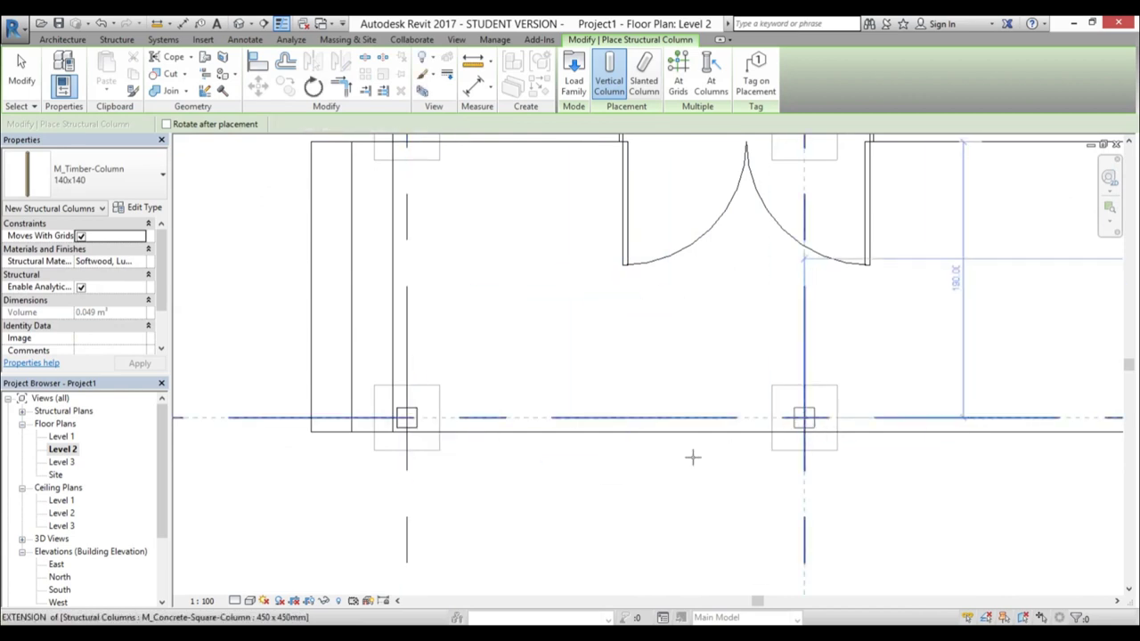
{"action": "scroll", "coordinate": [670, 465], "scroll_direction": "down", "scroll_amount": 2}
{"action": "middle_click_drag", "start_coordinate": [675, 476], "coordinate": [371, 481]}
{"action": "scroll", "coordinate": [634, 445], "scroll_direction": "up", "scroll_amount": 1}
{"action": "left_click", "coordinate": [672, 438]}
{"action": "left_click", "coordinate": [932, 439]}
Place two timber columns with an unconnected height of 100 on grid 7 between grids 1 and 2
{"action": "scroll", "coordinate": [673, 472], "scroll_direction": "down", "scroll_amount": 3}
{"action": "middle_click_drag", "start_coordinate": [540, 499], "coordinate": [717, 531]}
{"action": "scroll", "coordinate": [717, 532], "scroll_direction": "up", "scroll_amount": 2}
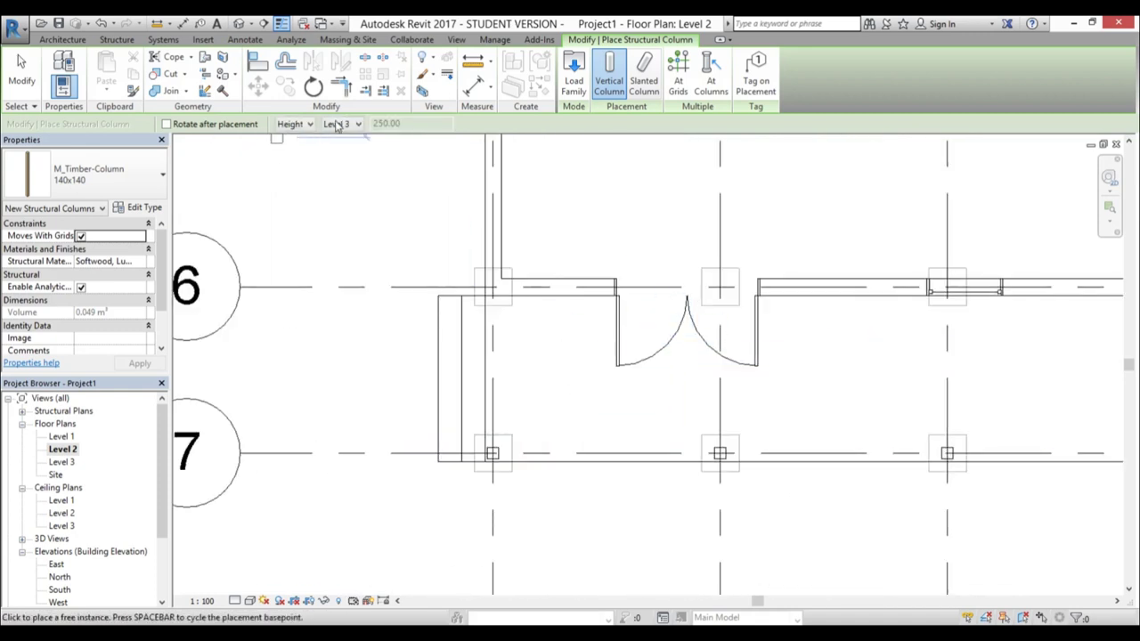
{"action": "left_click", "coordinate": [347, 171]}
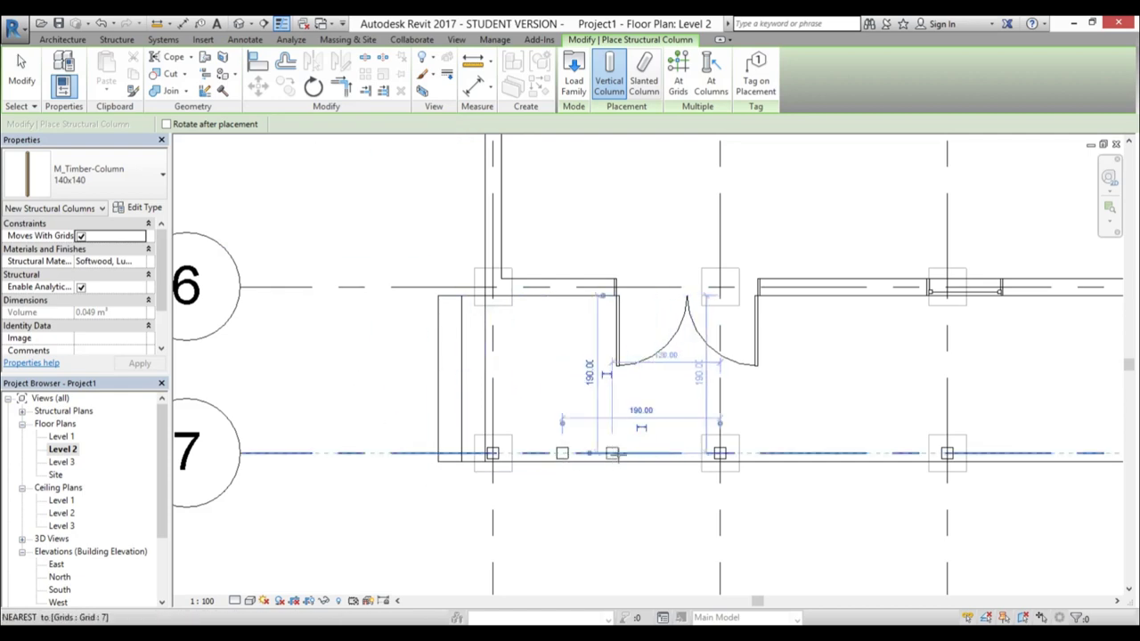
{"action": "left_click", "coordinate": [634, 453]}
{"action": "key", "text": "Escape"}
{"action": "key", "text": "Escape"}
{"action": "scroll", "coordinate": [624, 466], "scroll_direction": "up", "scroll_amount": 3}
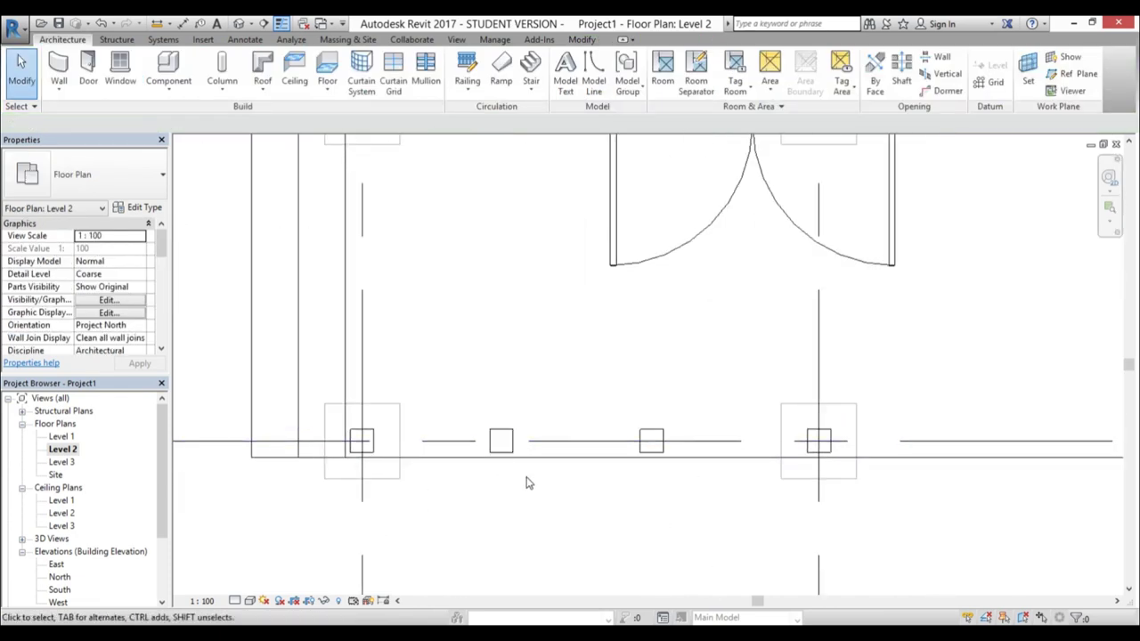
{"action": "scroll", "coordinate": [512, 468], "scroll_direction": "down", "scroll_amount": 2}
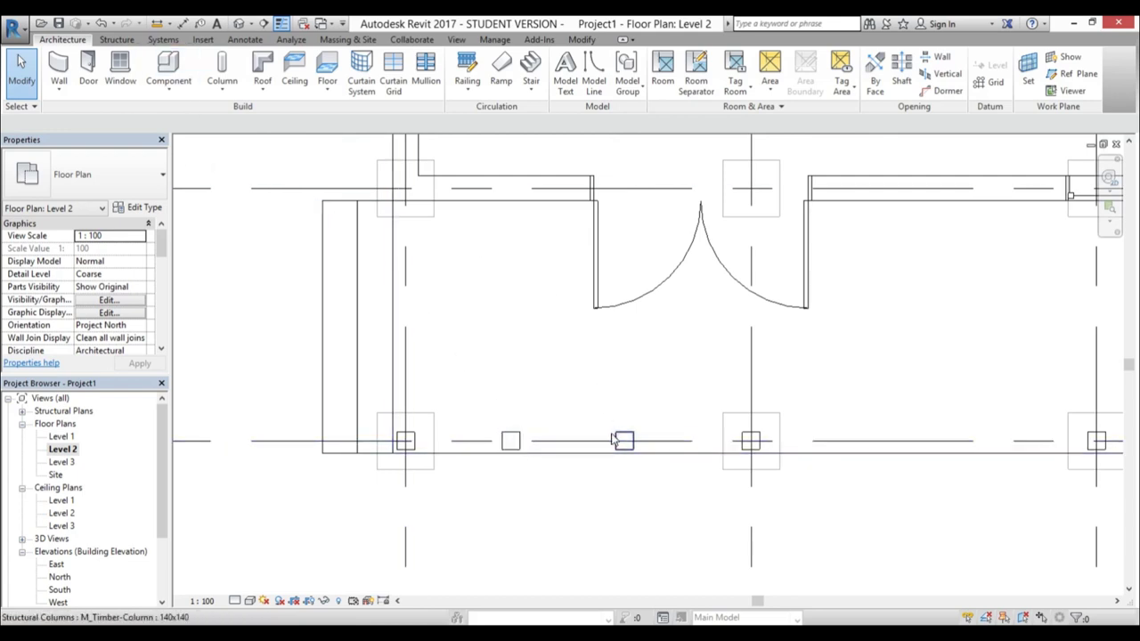
{"action": "scroll", "coordinate": [458, 436], "scroll_direction": "down", "scroll_amount": 1}
{"action": "middle_click_drag", "start_coordinate": [520, 460], "coordinate": [513, 426]}
{"action": "scroll", "coordinate": [513, 379], "scroll_direction": "up", "scroll_amount": 2}
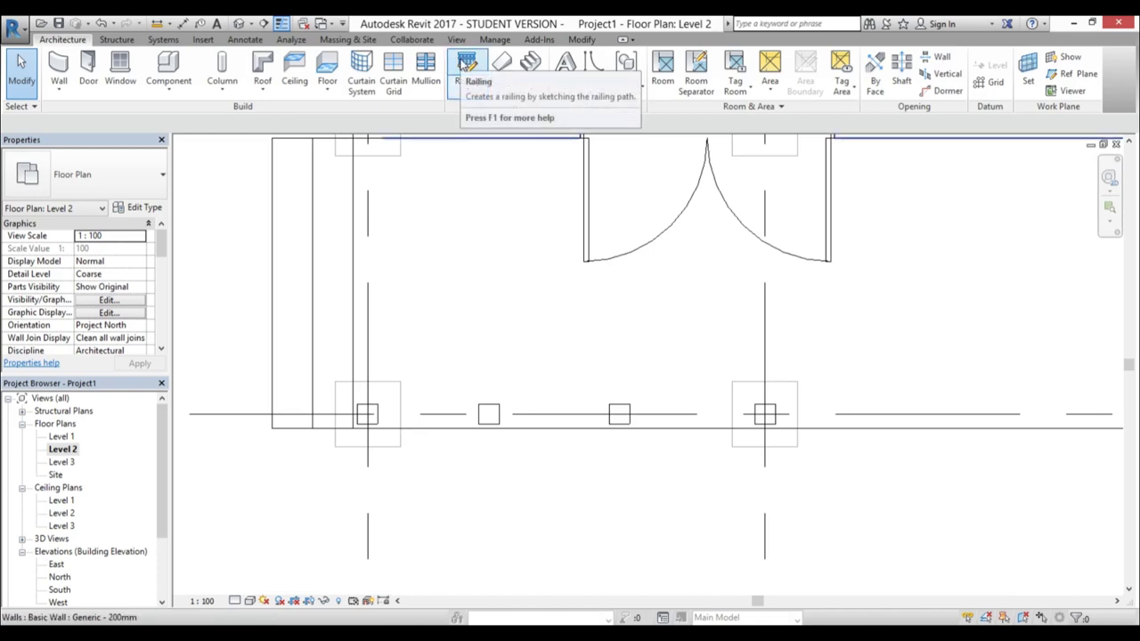
{"action": "scroll", "coordinate": [481, 268], "scroll_direction": "down", "scroll_amount": 4}
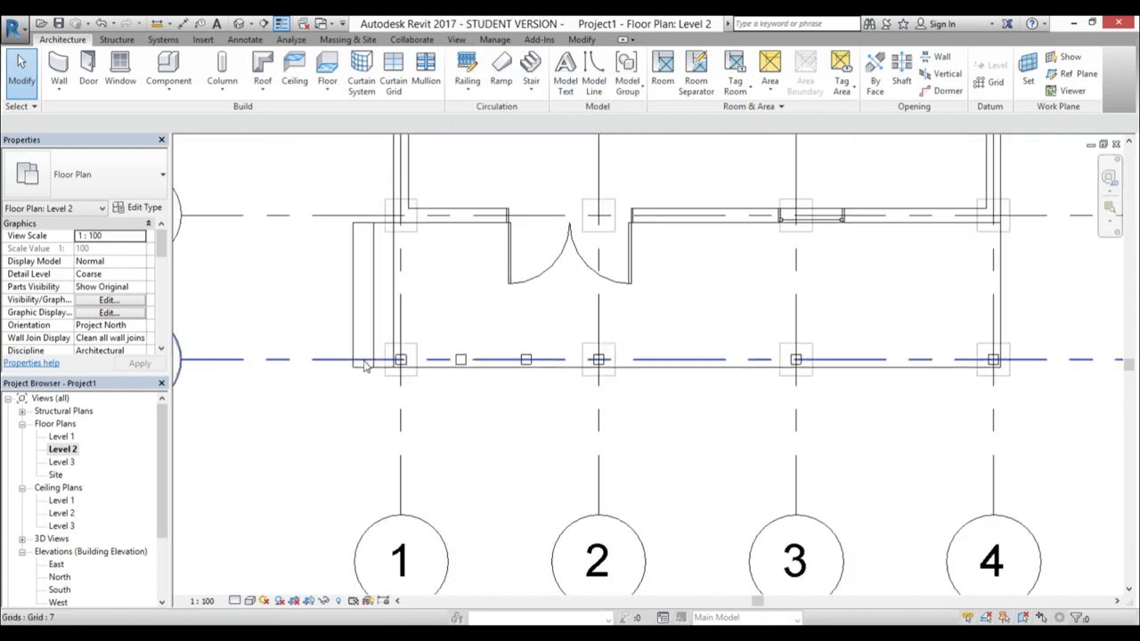
Add an aligned dimension string from grid 1 through the two short columns to grid 2, placed below the deck edge
{"action": "middle_click_drag", "start_coordinate": [467, 346], "coordinate": [536, 357]}
{"action": "scroll", "coordinate": [507, 355], "scroll_direction": "up", "scroll_amount": 2}
{"action": "key", "text": "d"}
{"action": "key", "text": "i"}
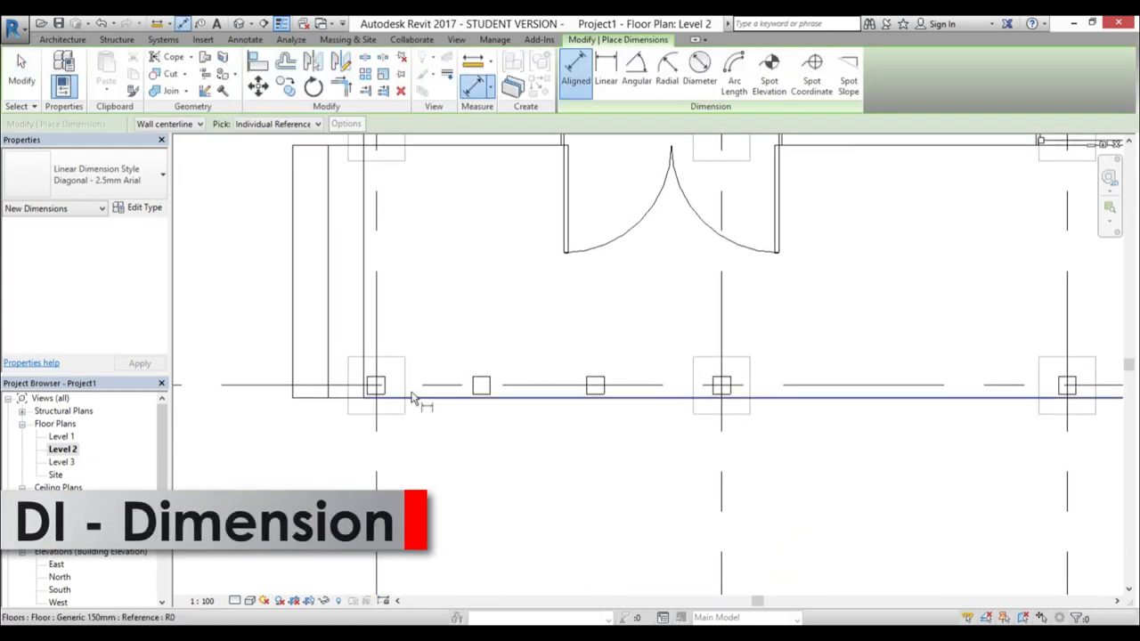
{"action": "left_click", "coordinate": [399, 365]}
{"action": "left_click", "coordinate": [482, 384]}
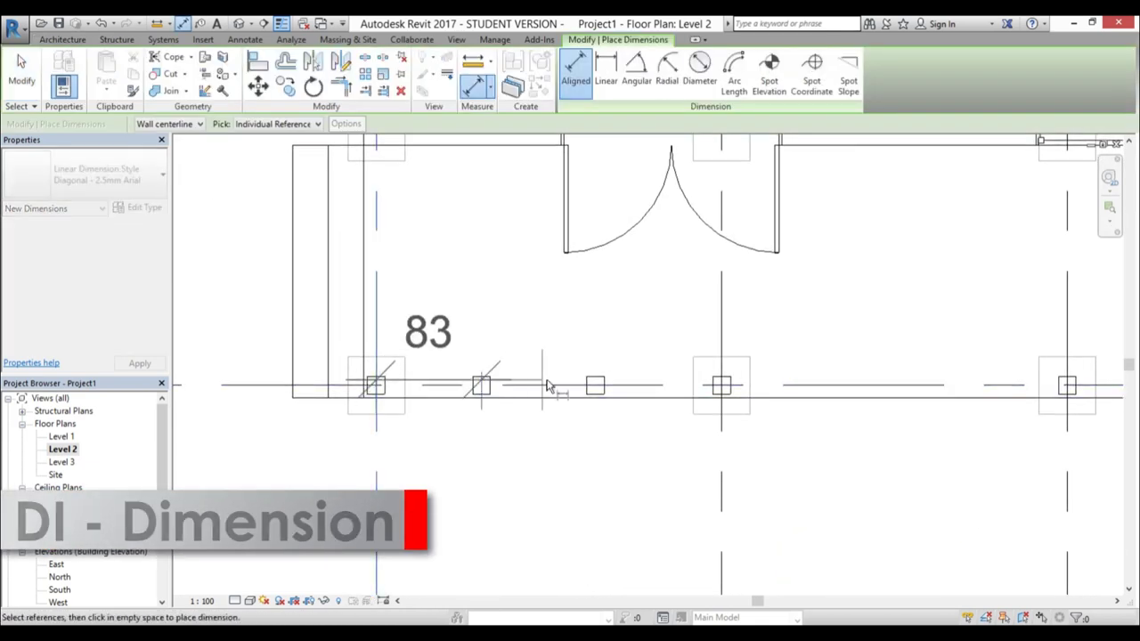
{"action": "left_click", "coordinate": [597, 385]}
{"action": "left_click", "coordinate": [710, 384]}
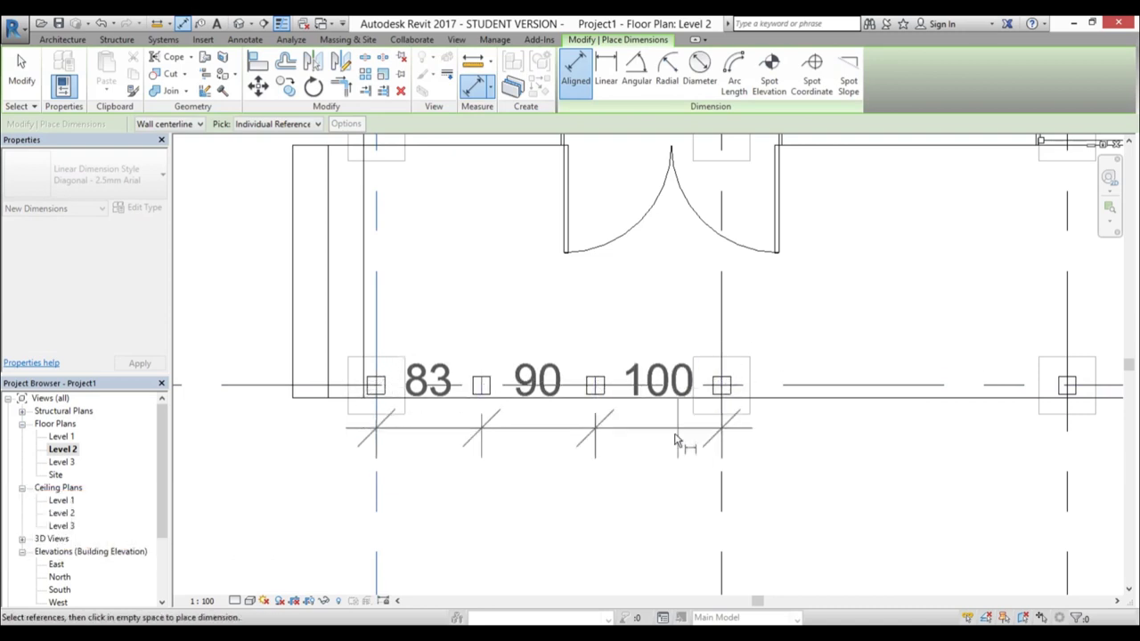
{"action": "scroll", "coordinate": [634, 532], "scroll_direction": "down", "scroll_amount": 1}
{"action": "left_click", "coordinate": [623, 541]}
{"action": "middle_click_drag", "start_coordinate": [621, 540], "coordinate": [622, 456]}
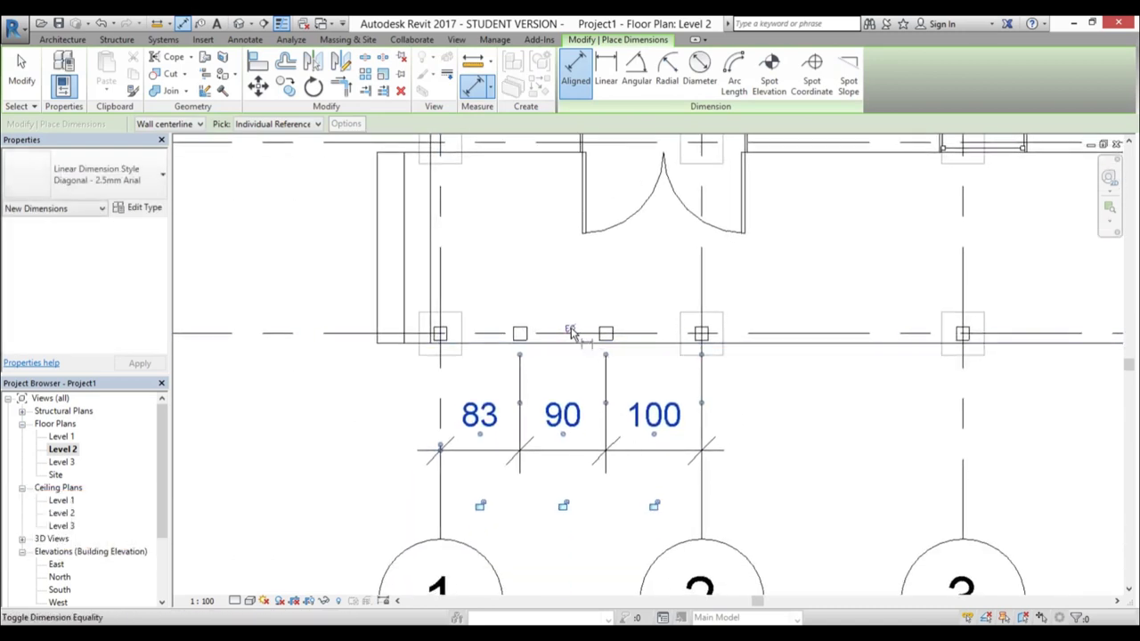
Make the short columns equally spaced between grids 1 and 2 using dimension equality, and delete the dimension string
{"action": "left_click", "coordinate": [571, 331]}
{"action": "key", "text": "Escape"}
{"action": "key", "text": "Escape"}
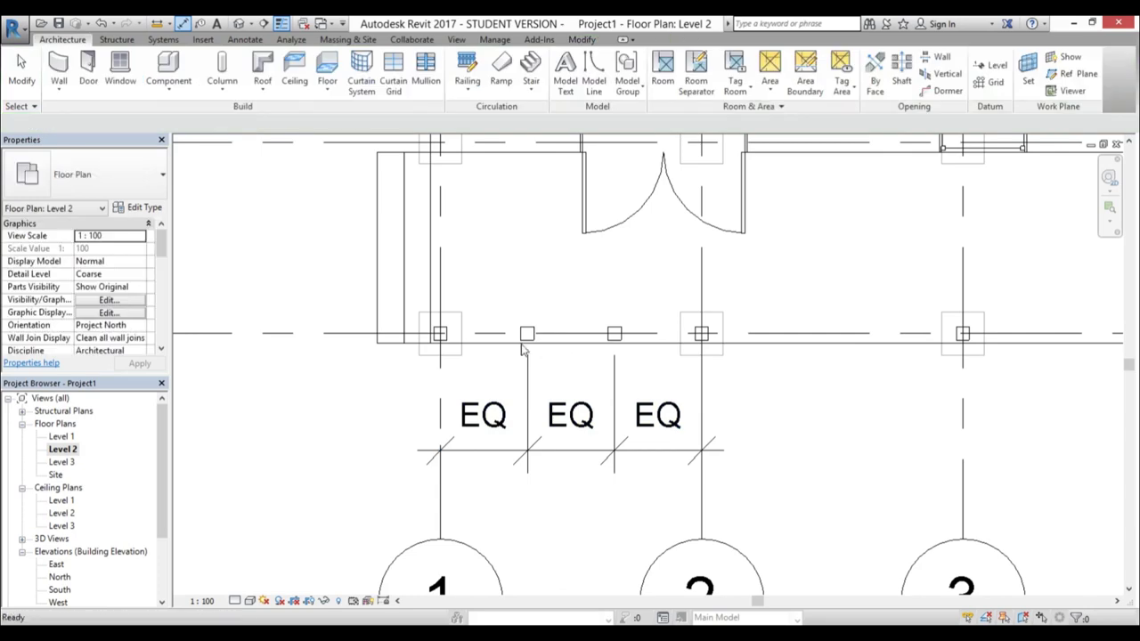
{"action": "left_click", "coordinate": [621, 404]}
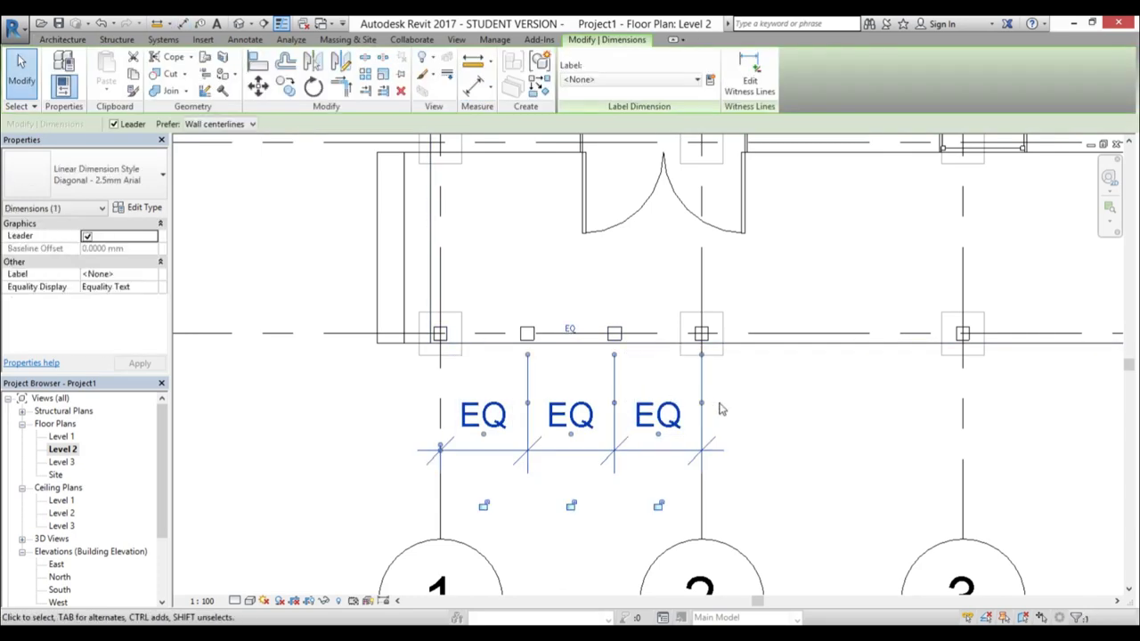
{"action": "key", "text": "Delete"}
{"action": "left_click", "coordinate": [922, 607]}
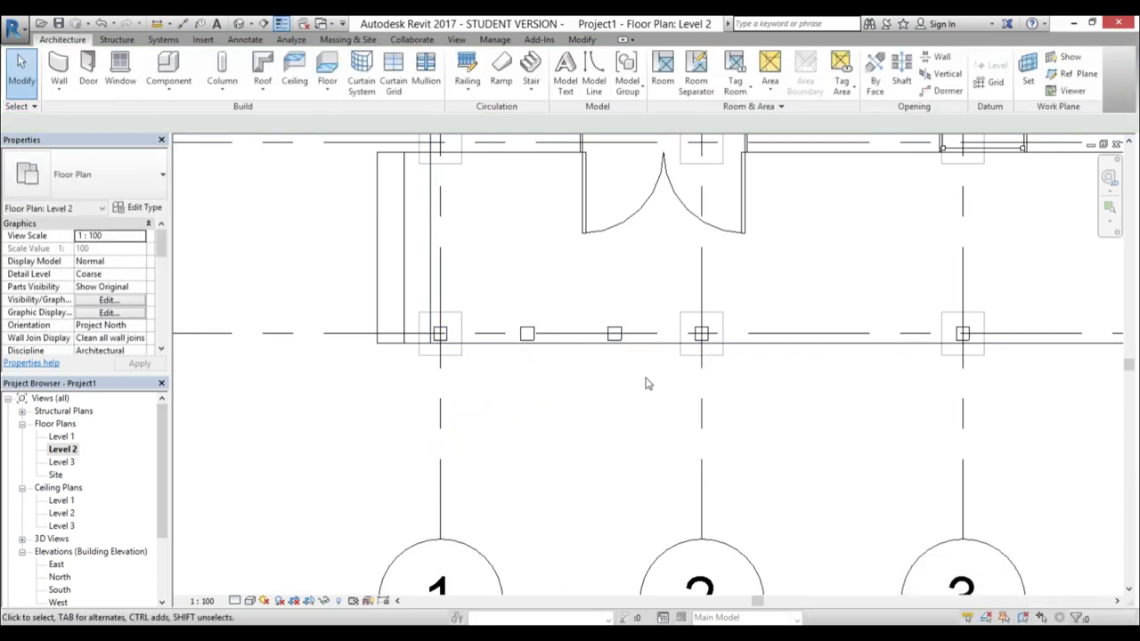
Copy the two short columns along grid 7 into the bays between grids 2 and 3 and grids 3 and 4
{"action": "scroll", "coordinate": [624, 406], "scroll_direction": "down", "scroll_amount": 2}
{"action": "scroll", "coordinate": [618, 415], "scroll_direction": "up", "scroll_amount": 3}
{"action": "left_click", "coordinate": [458, 361]}
{"action": "left_click", "coordinate": [590, 361], "text": "ctrl"}
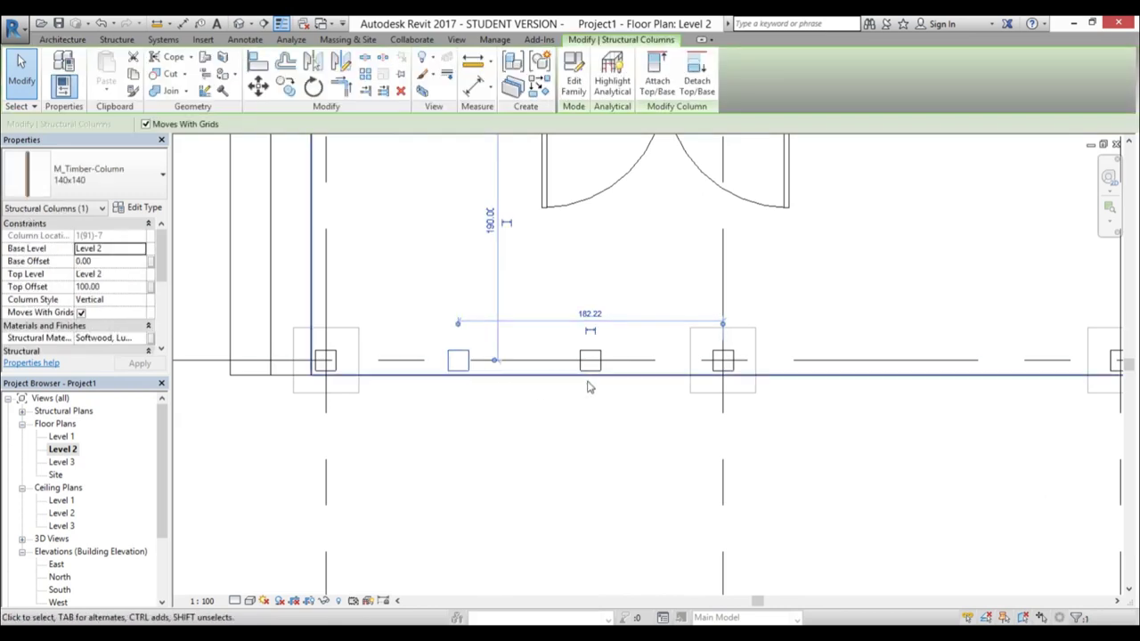
{"action": "key", "text": "c"}
{"action": "key", "text": "o"}
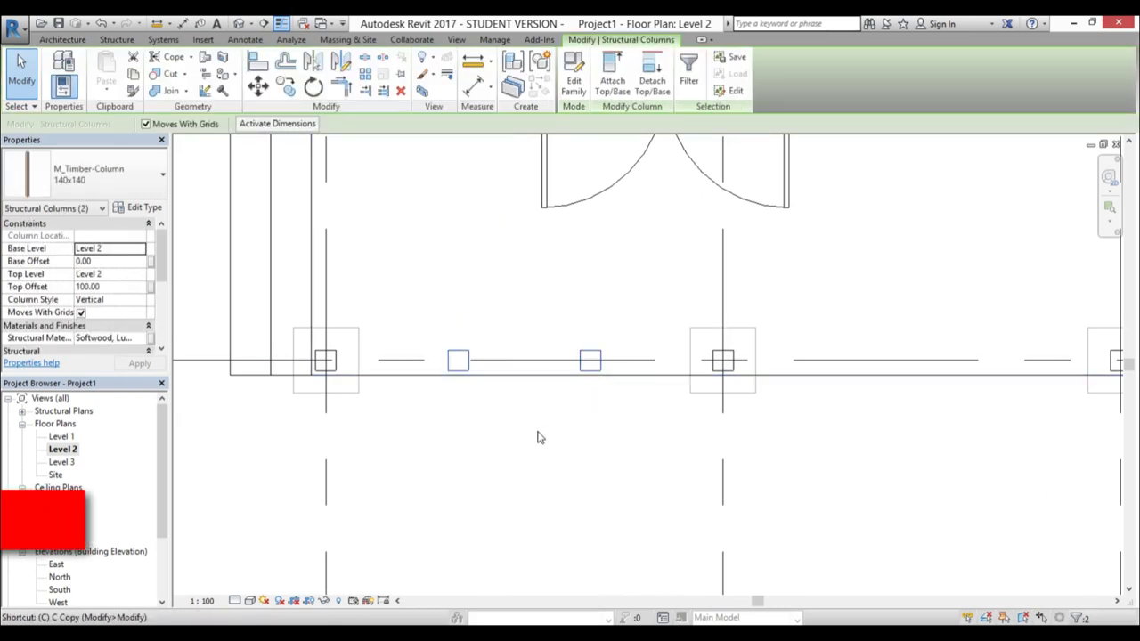
{"action": "left_click", "coordinate": [326, 360]}
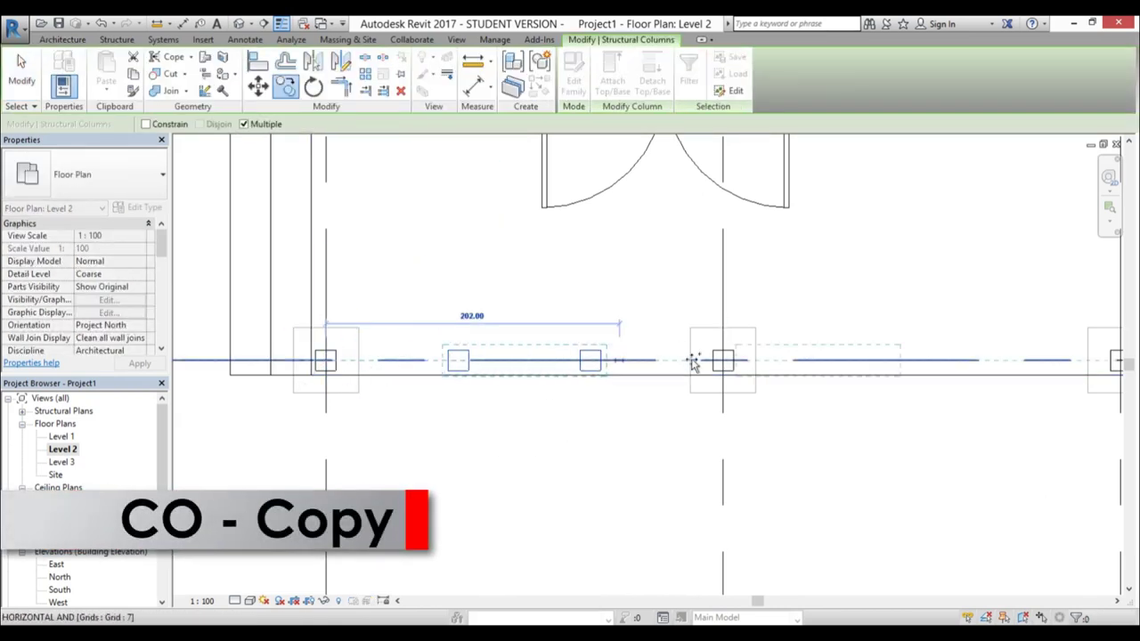
{"action": "left_click", "coordinate": [724, 361]}
{"action": "scroll", "coordinate": [812, 424], "scroll_direction": "down", "scroll_amount": 2}
{"action": "scroll", "coordinate": [548, 385], "scroll_direction": "up", "scroll_amount": 3}
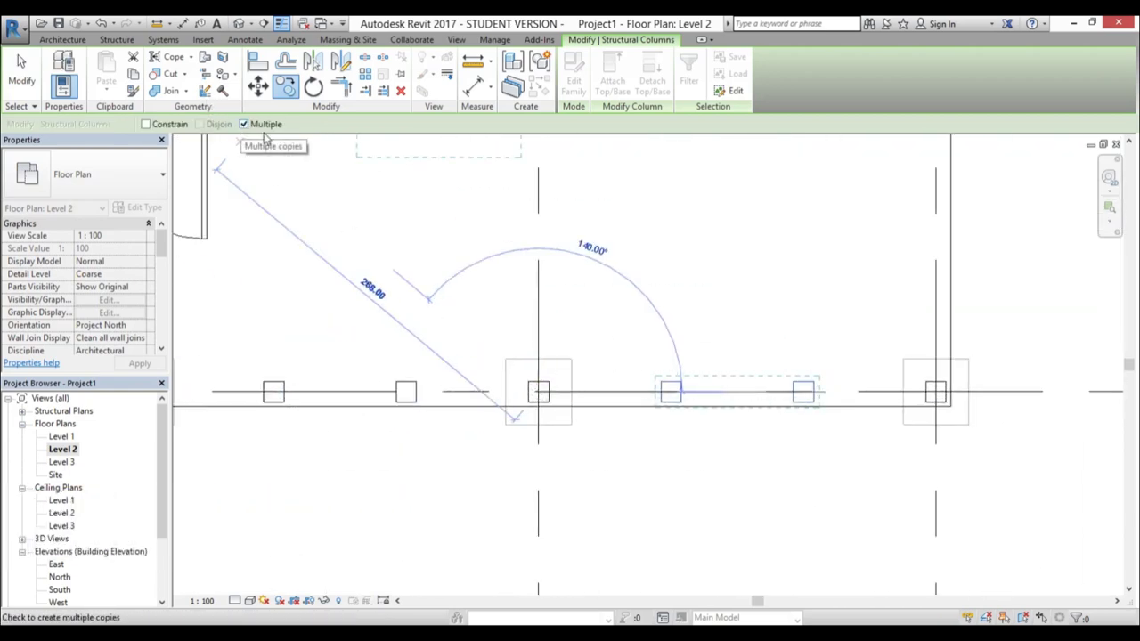
{"action": "scroll", "coordinate": [727, 317], "scroll_direction": "down", "scroll_amount": 3}
{"action": "key", "text": "Escape"}
{"action": "key", "text": "Escape"}
In the 3D view, attach the tops of the four tall porch columns to the roof
{"action": "middle_click_drag", "start_coordinate": [507, 425], "coordinate": [716, 450]}
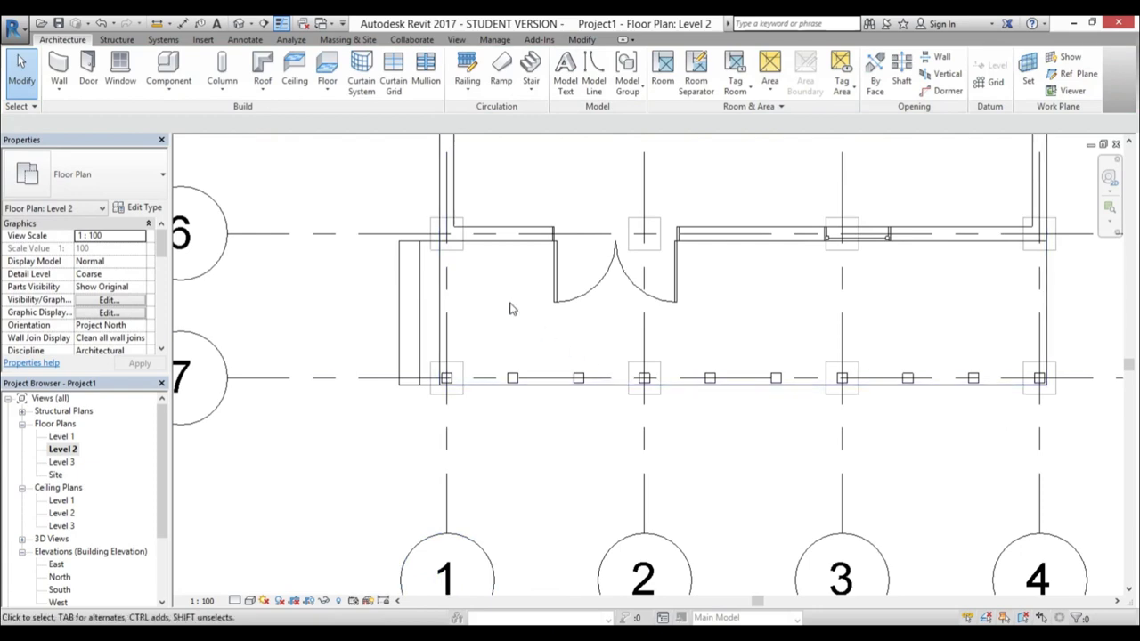
{"action": "left_click", "coordinate": [239, 23]}
{"action": "middle_click_drag", "start_coordinate": [624, 401], "coordinate": [877, 419], "text": "shift"}
{"action": "left_click", "coordinate": [878, 392]}
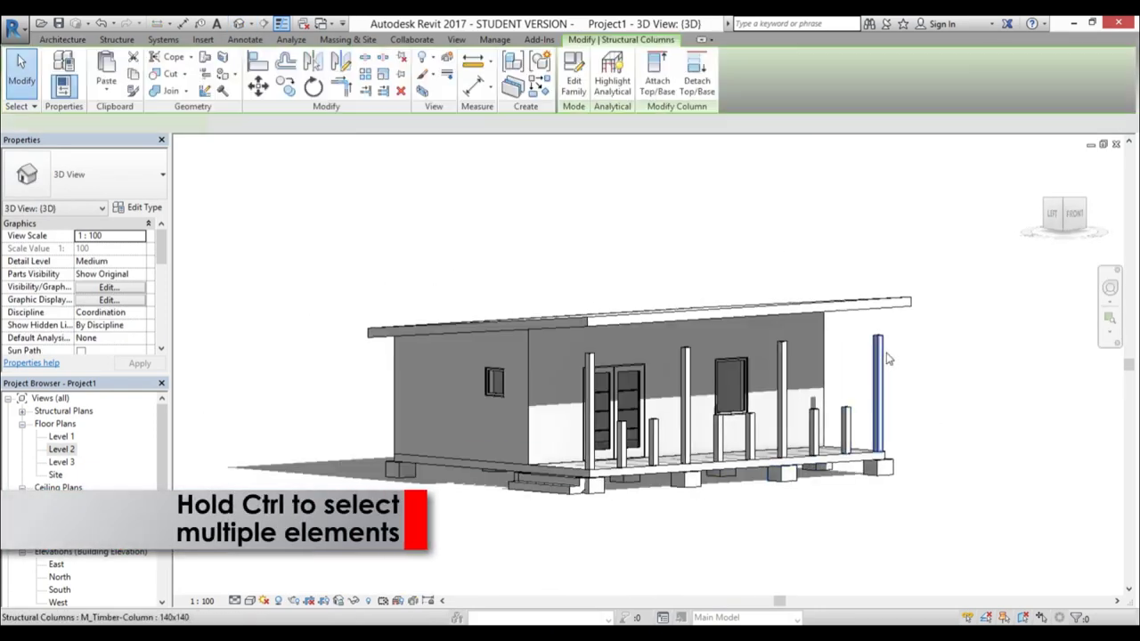
{"action": "left_click", "coordinate": [789, 374], "text": "ctrl"}
{"action": "left_click", "coordinate": [688, 401], "text": "ctrl"}
{"action": "left_click", "coordinate": [592, 401], "text": "ctrl"}
{"action": "mouse_move", "coordinate": [677, 418]}
{"action": "middle_mouse_down", "text": "shift"}
{"action": "mouse_move", "coordinate": [778, 425]}
{"action": "mouse_move", "coordinate": [773, 360]}
{"action": "middle_mouse_up", "text": "shift"}
{"action": "left_click", "coordinate": [615, 93]}
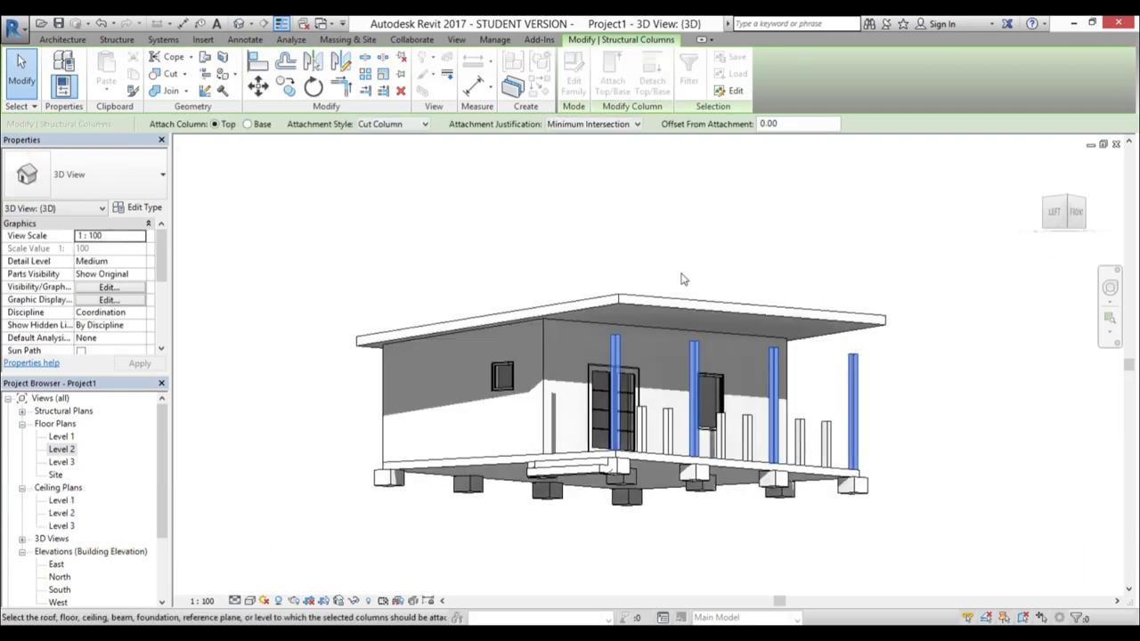
{"action": "left_click", "coordinate": [802, 307]}
{"action": "left_click", "coordinate": [800, 262]}
{"action": "middle_click_drag", "start_coordinate": [800, 263], "coordinate": [387, 431], "text": "shift"}
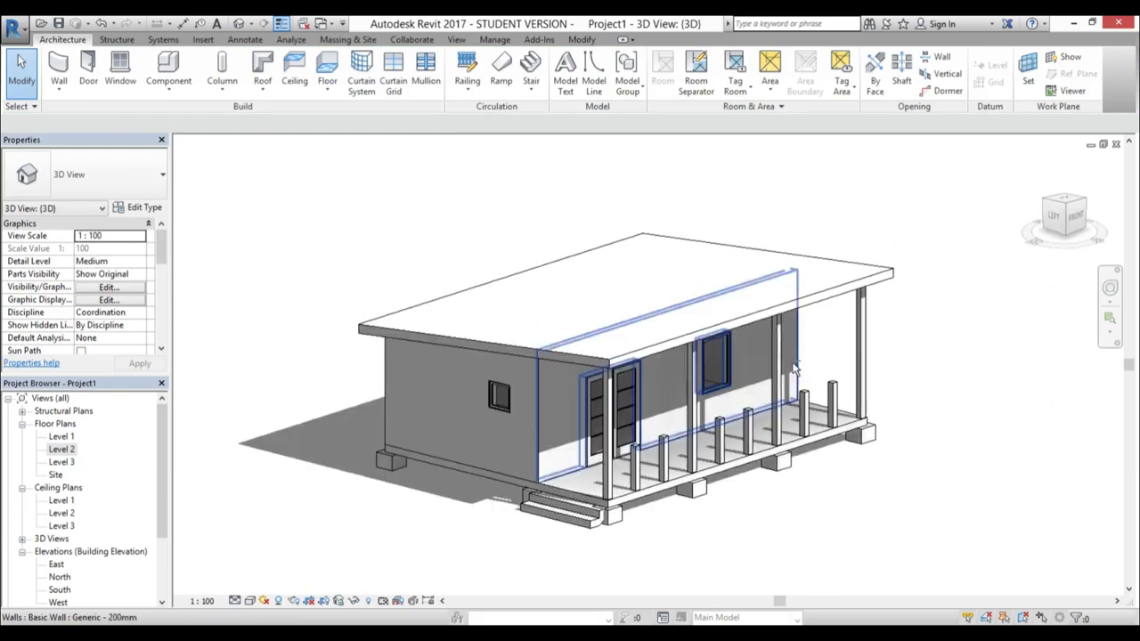
In the Level 2 floor plan, start placing a structural beam and check which beam types are available
{"action": "double_click", "coordinate": [62, 450]}
{"action": "scroll", "coordinate": [684, 380], "scroll_direction": "up", "scroll_amount": 2}
{"action": "middle_click_drag", "start_coordinate": [684, 381], "coordinate": [622, 382]}
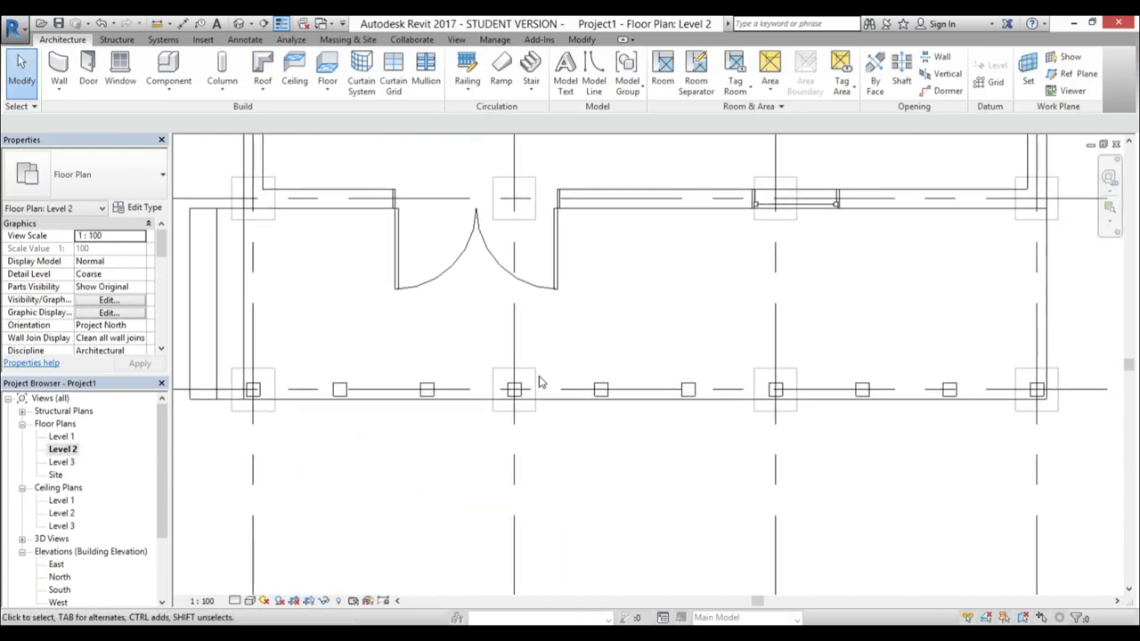
{"action": "left_click", "coordinate": [116, 40]}
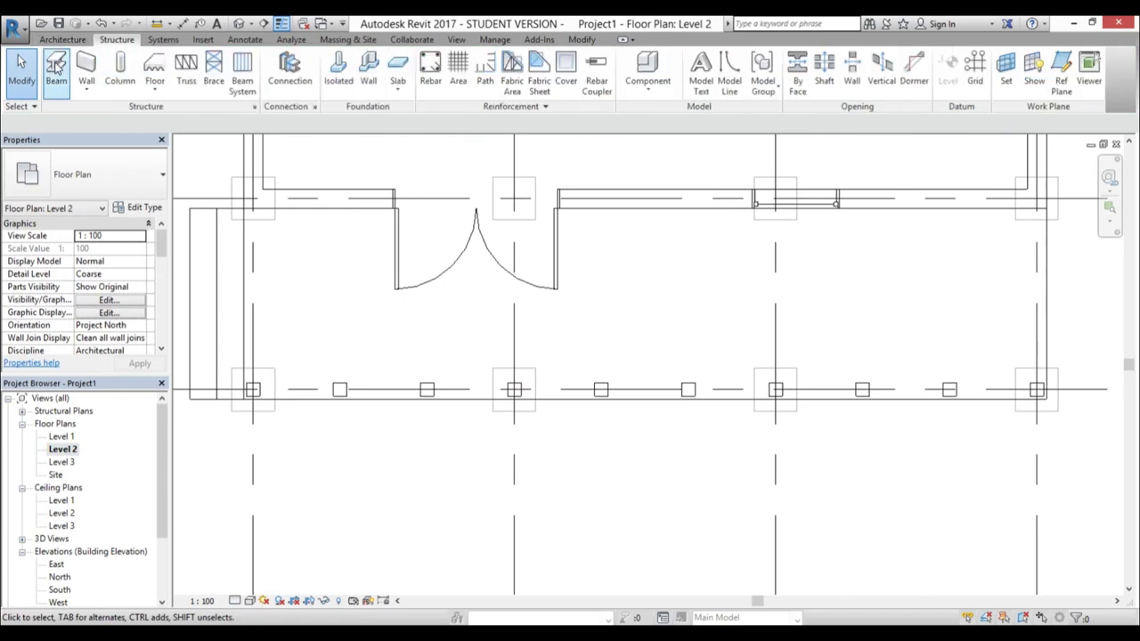
{"action": "key", "text": "b"}
{"action": "key", "text": "m"}
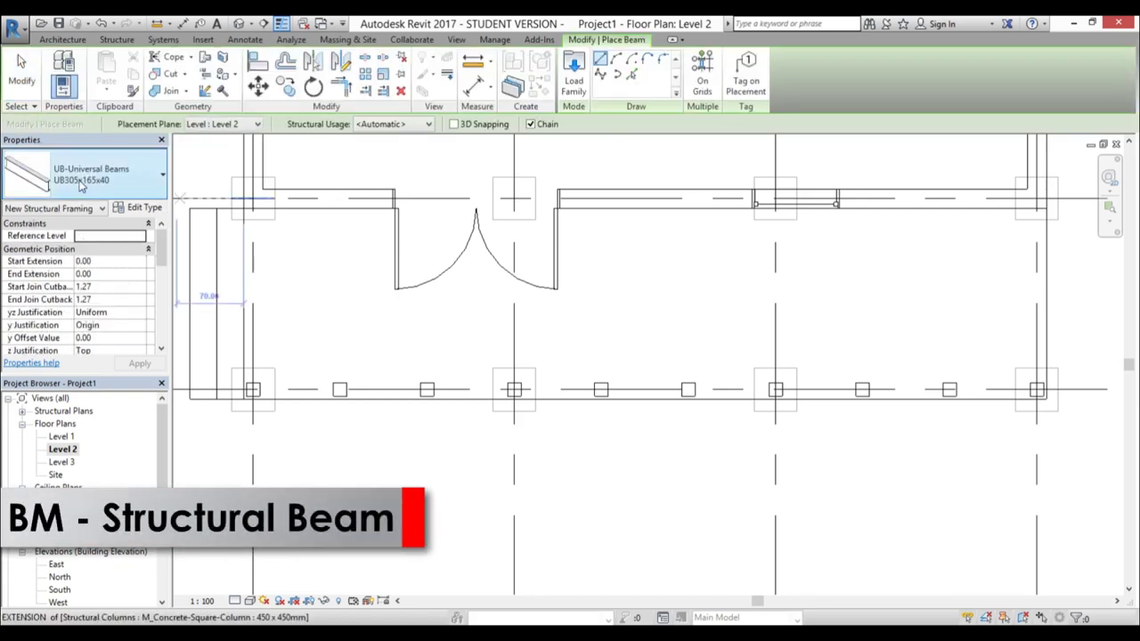
{"action": "left_click", "coordinate": [80, 183]}
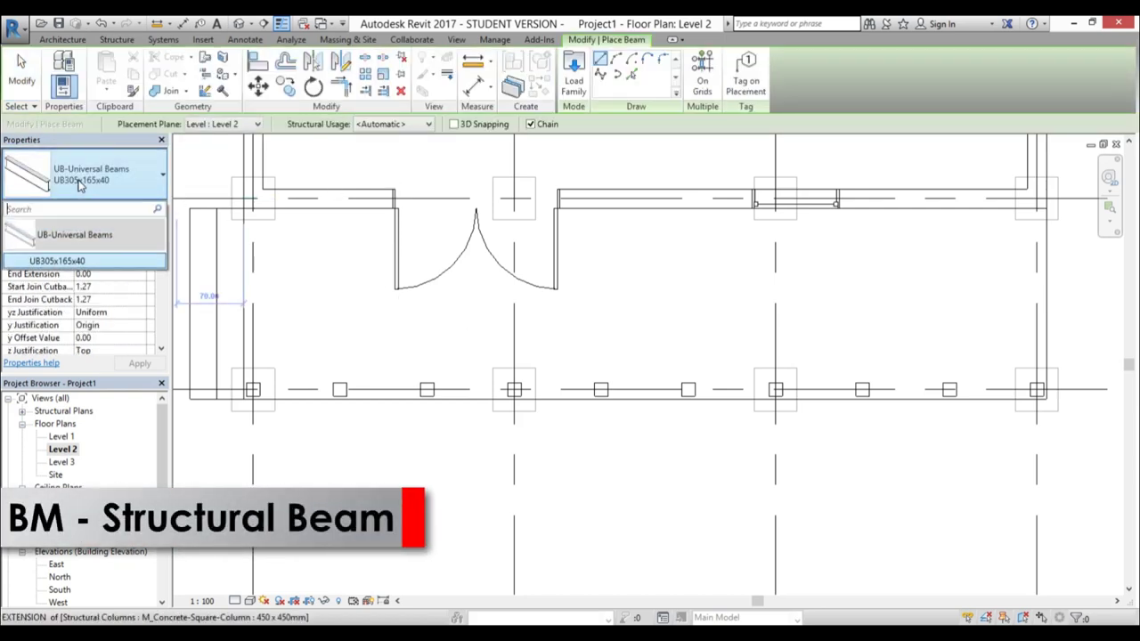
{"action": "left_click", "coordinate": [54, 261]}
Load the M_Timber beam family from the US Metric Structural Framing Wood folder with the 140x140 type
{"action": "left_click", "coordinate": [576, 96]}
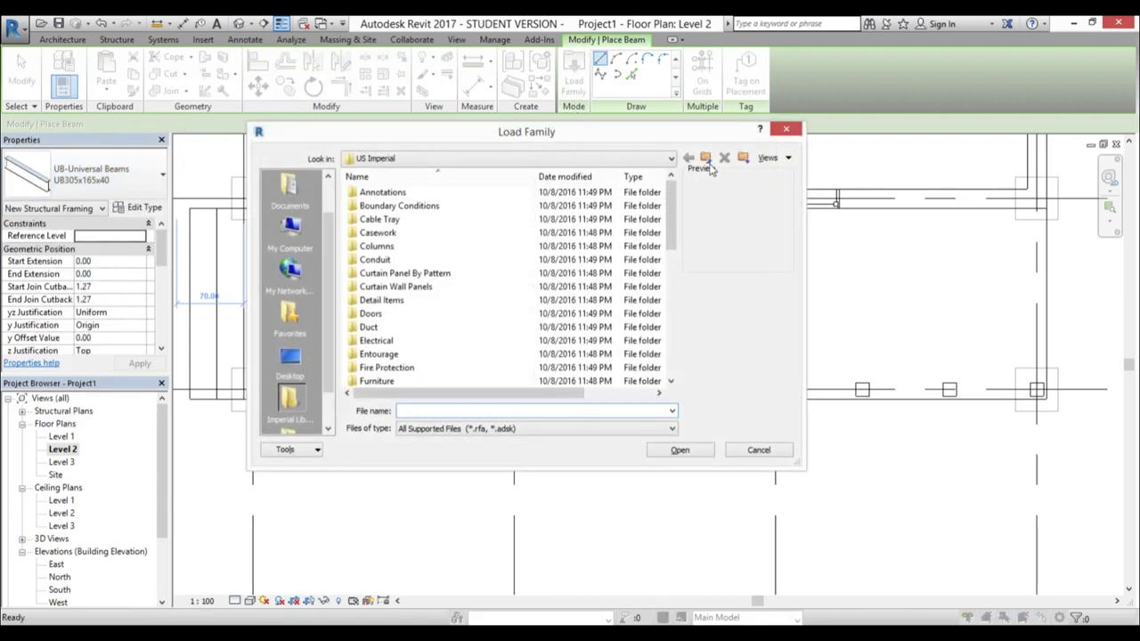
{"action": "left_click", "coordinate": [706, 159]}
{"action": "double_click", "coordinate": [374, 219]}
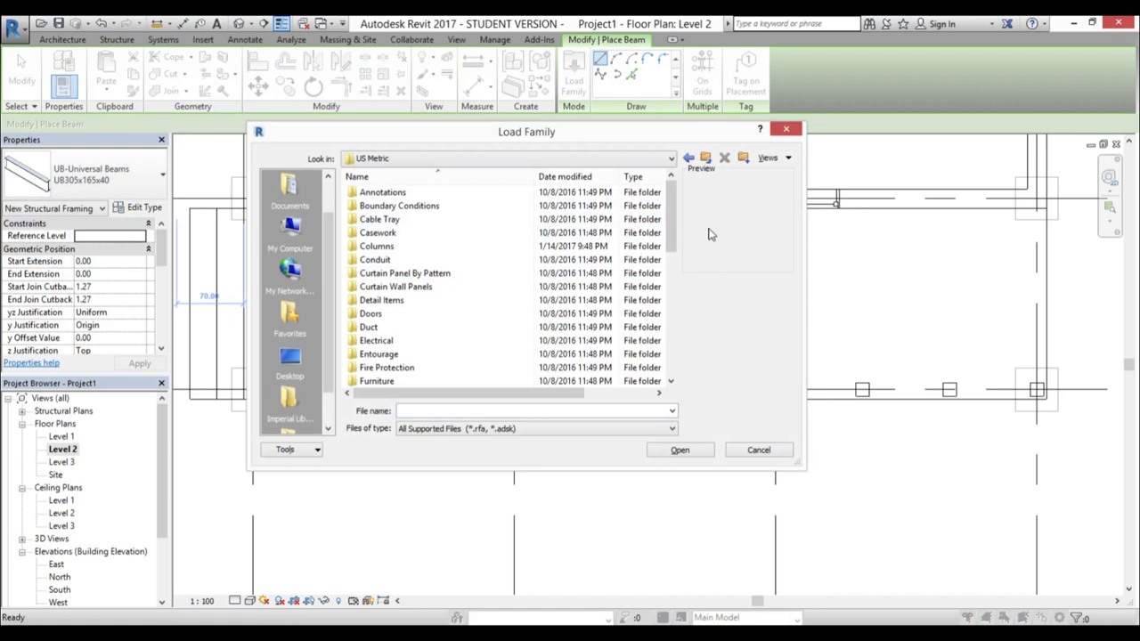
{"action": "left_click_drag", "start_coordinate": [674, 225], "coordinate": [669, 345]}
{"action": "double_click", "coordinate": [394, 273]}
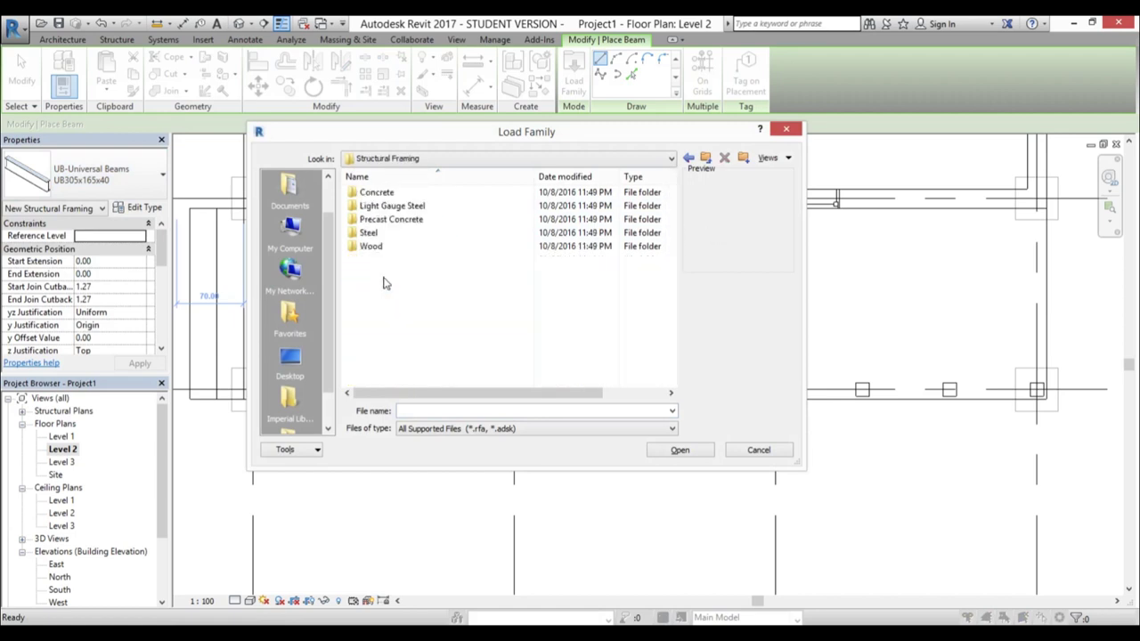
{"action": "double_click", "coordinate": [373, 245]}
{"action": "left_click", "coordinate": [383, 260]}
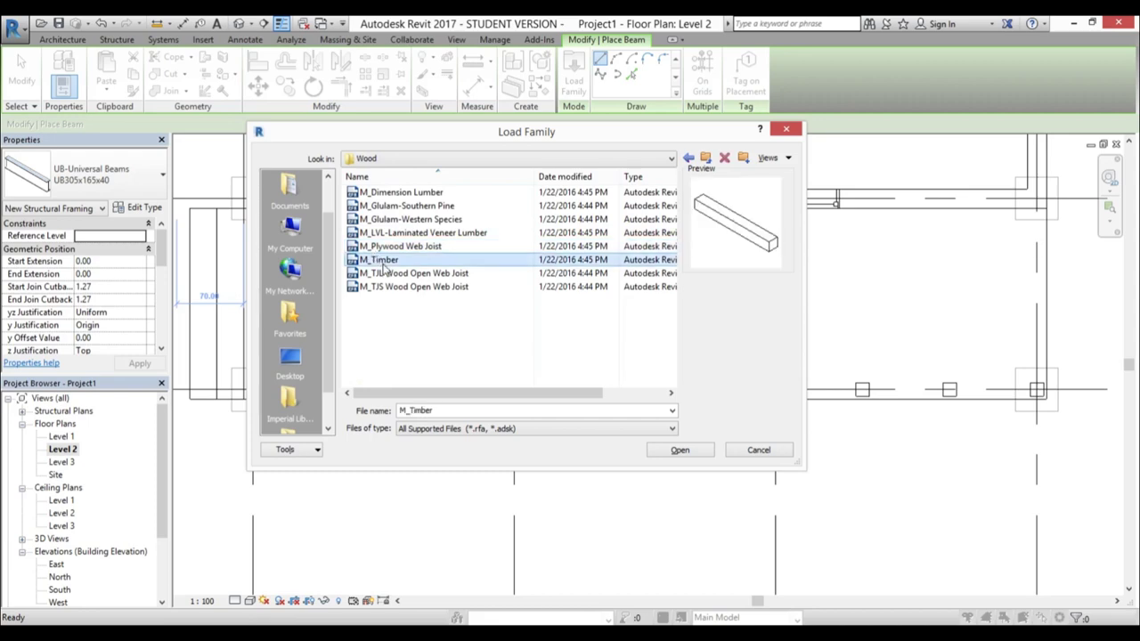
{"action": "left_click", "coordinate": [680, 450]}
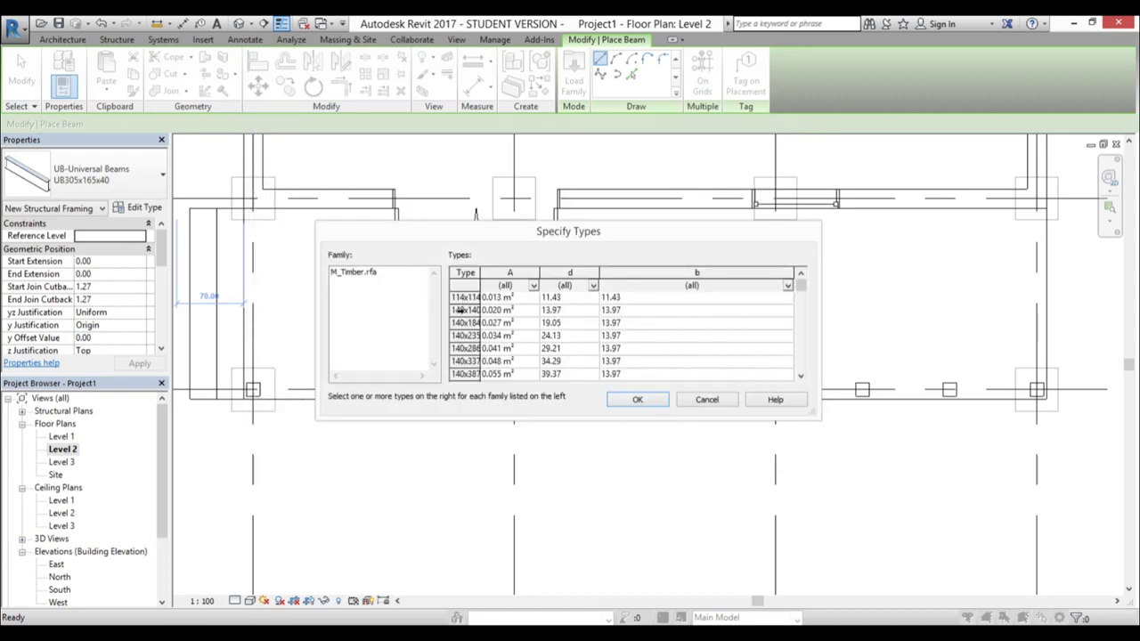
{"action": "left_click", "coordinate": [458, 309]}
{"action": "left_click", "coordinate": [639, 399]}
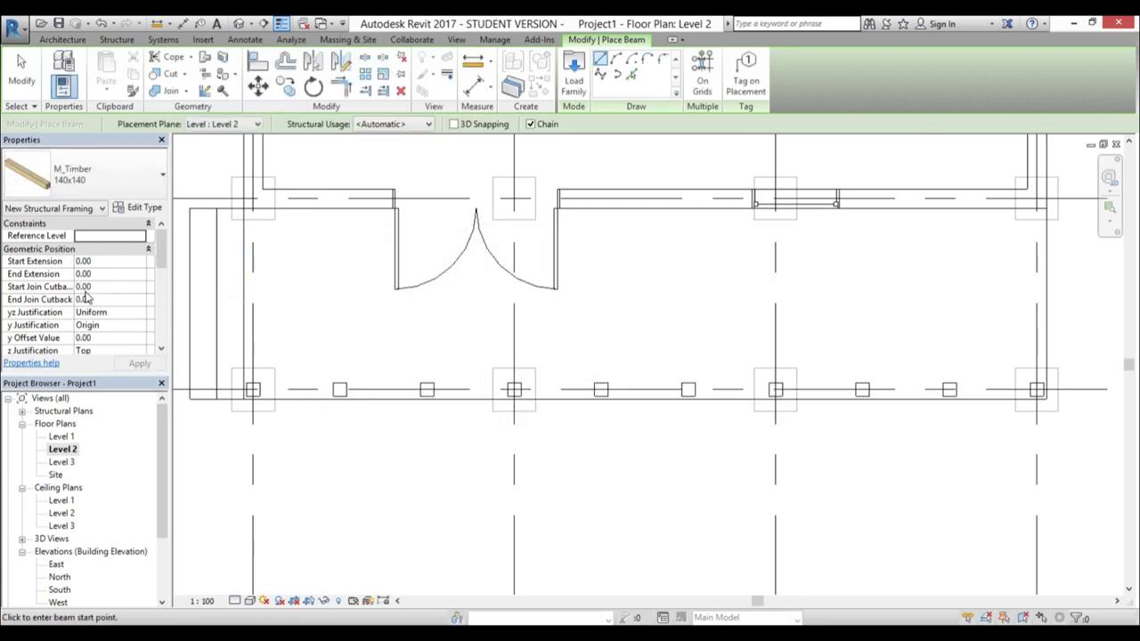
Draw a 140x140 timber beam along grid 7 from the column at grid 1 to the column at grid 4
{"action": "scroll", "coordinate": [287, 434], "scroll_direction": "up", "scroll_amount": 3}
{"action": "left_click", "coordinate": [257, 387]}
{"action": "scroll", "coordinate": [257, 386], "scroll_direction": "down", "scroll_amount": 4}
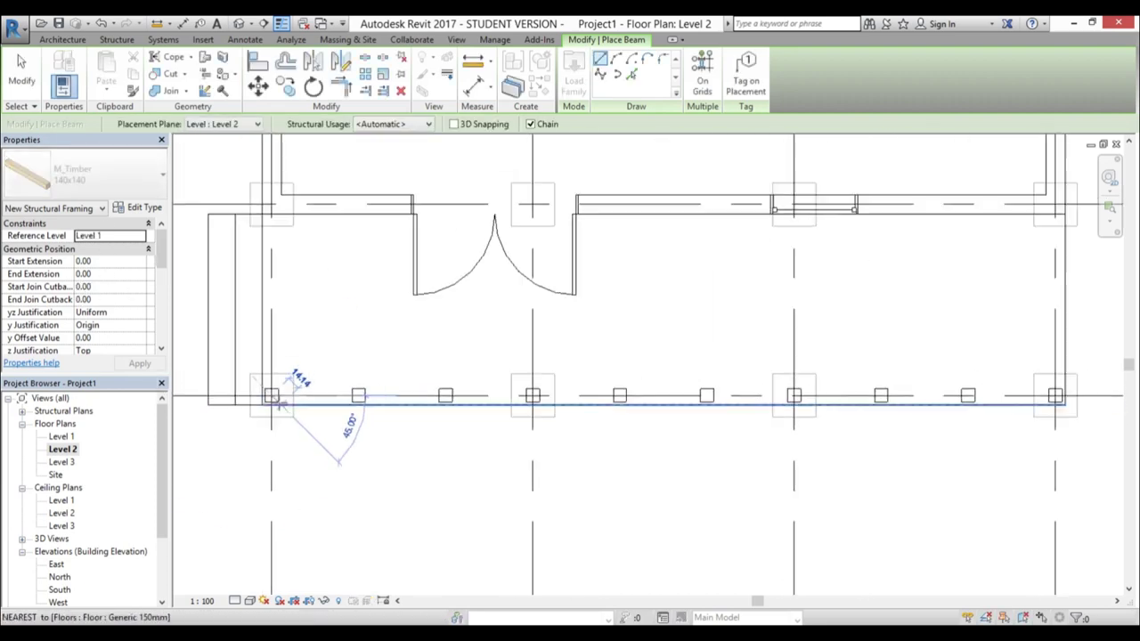
{"action": "scroll", "coordinate": [958, 433], "scroll_direction": "up", "scroll_amount": 2}
{"action": "left_click", "coordinate": [954, 376]}
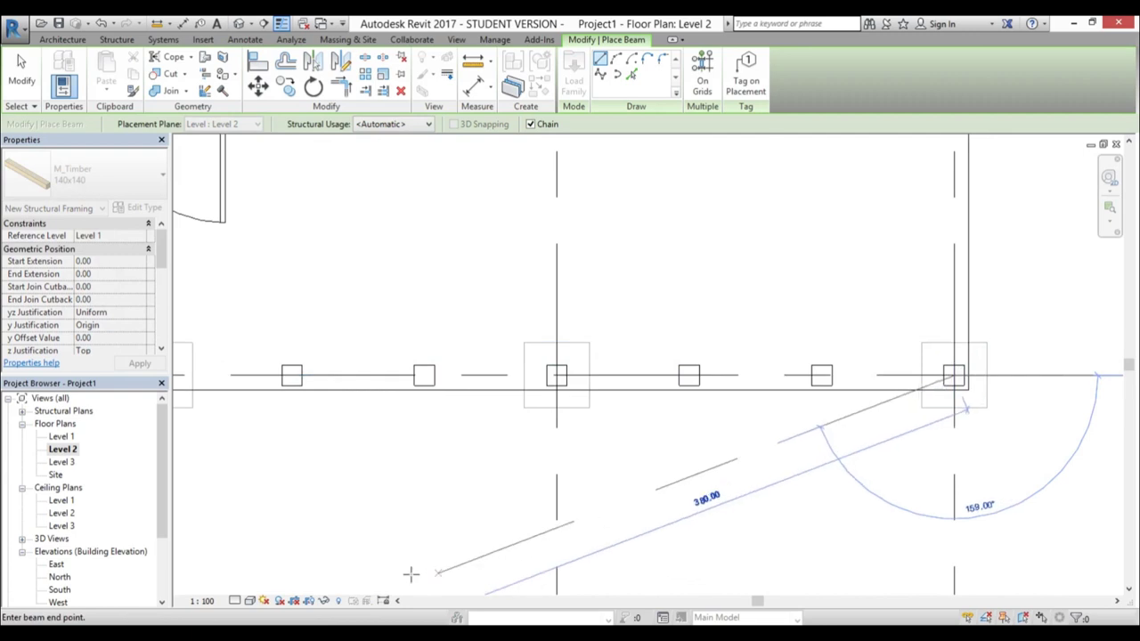
Set the Level 2 plan's detail level to Fine and end beam placement
{"action": "left_click", "coordinate": [246, 591]}
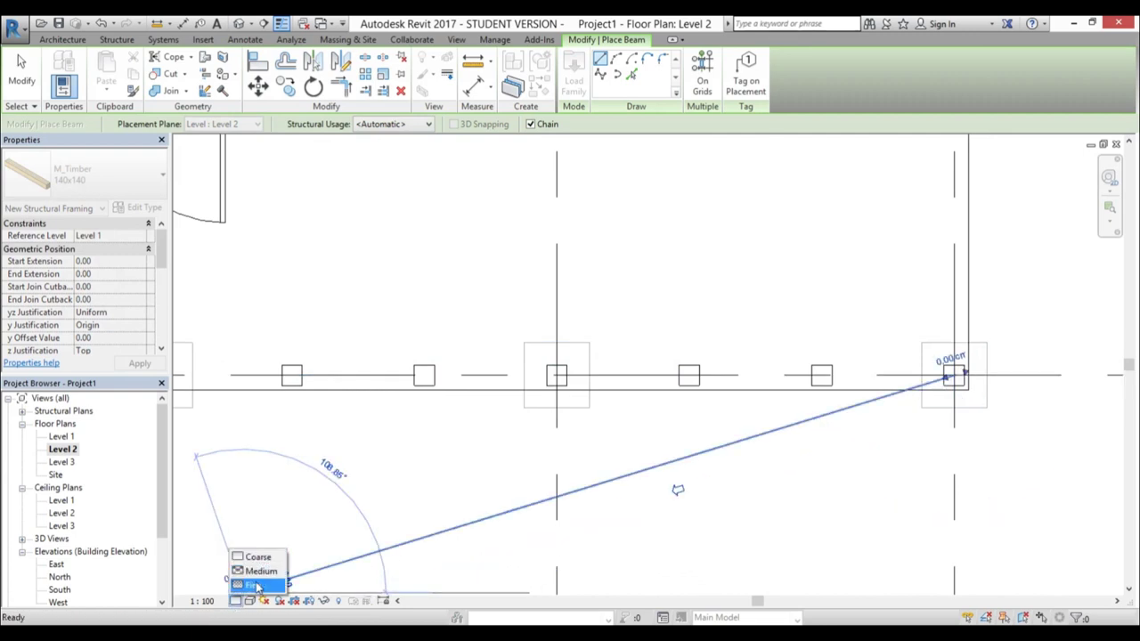
{"action": "left_click", "coordinate": [256, 587]}
{"action": "scroll", "coordinate": [624, 445], "scroll_direction": "down", "scroll_amount": 3}
{"action": "key", "text": "Escape"}
{"action": "key", "text": "Escape"}
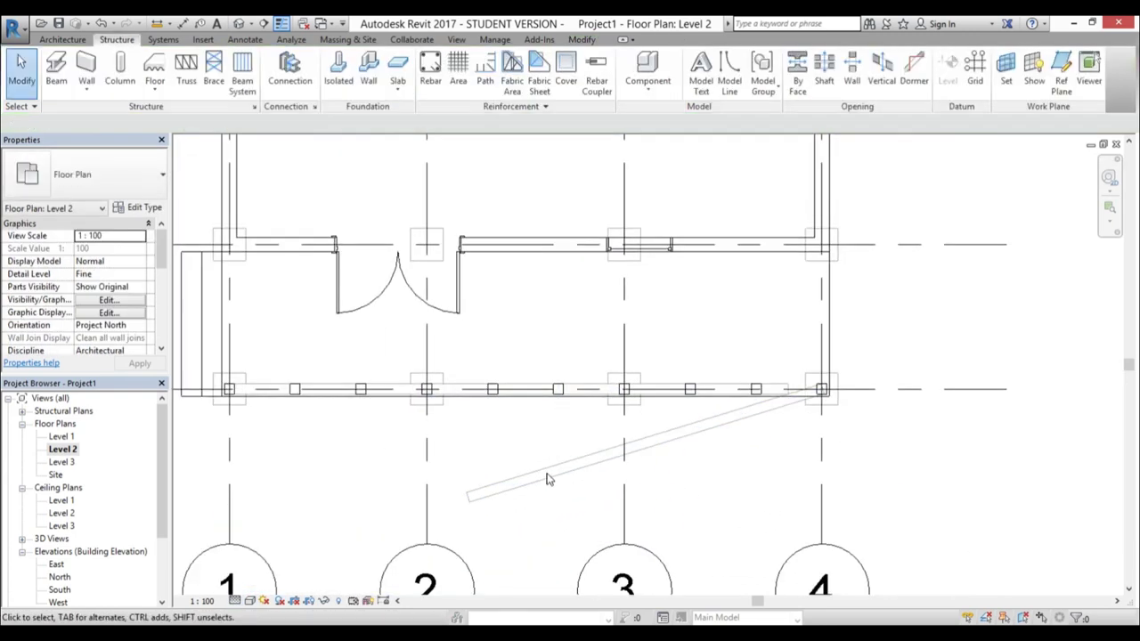
In the 3D view, delete the stray diagonal timber beam running outward from the deck's corner at grid 4
{"action": "left_click", "coordinate": [239, 25]}
{"action": "scroll", "coordinate": [817, 502], "scroll_direction": "up", "scroll_amount": 3}
{"action": "left_click", "coordinate": [855, 374]}
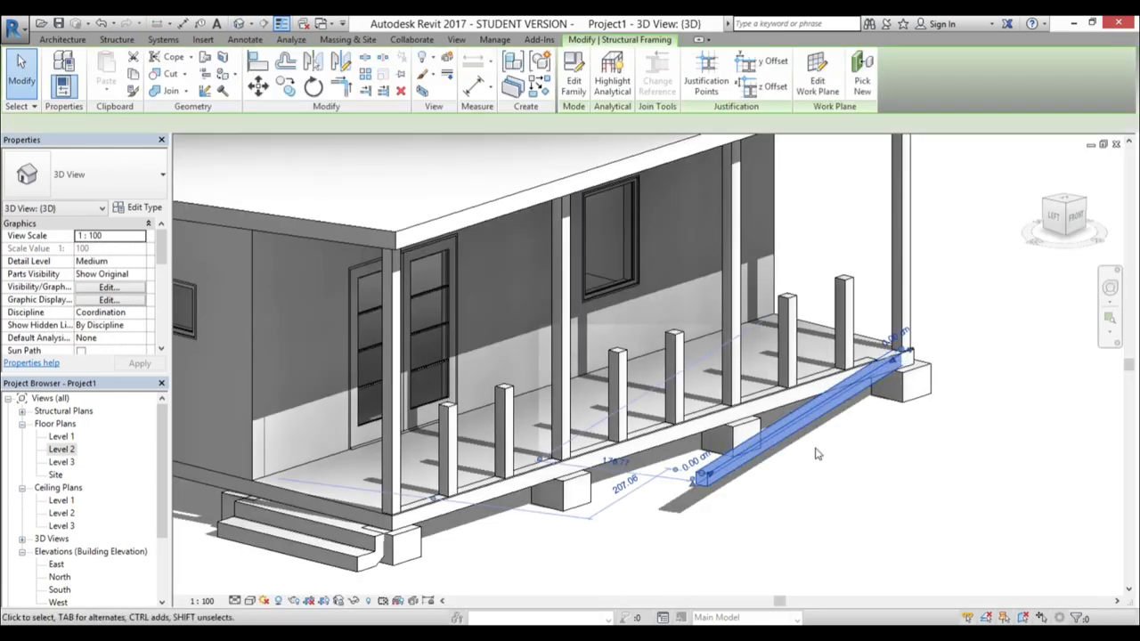
{"action": "key", "text": "Delete"}
Set the start and end level offsets of the timber beam along the deck edge to 100
{"action": "left_click", "coordinate": [693, 438]}
{"action": "middle_click_drag", "start_coordinate": [692, 440], "coordinate": [517, 472], "text": "shift"}
{"action": "scroll", "coordinate": [519, 474], "scroll_direction": "up", "scroll_amount": 1}
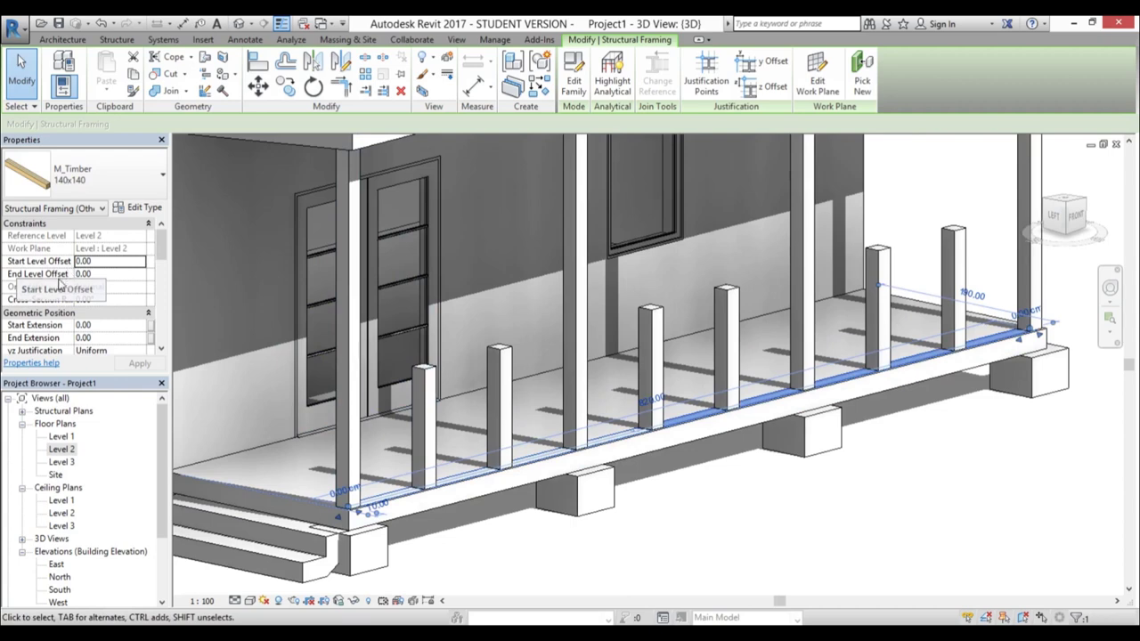
{"action": "left_click", "coordinate": [113, 265]}
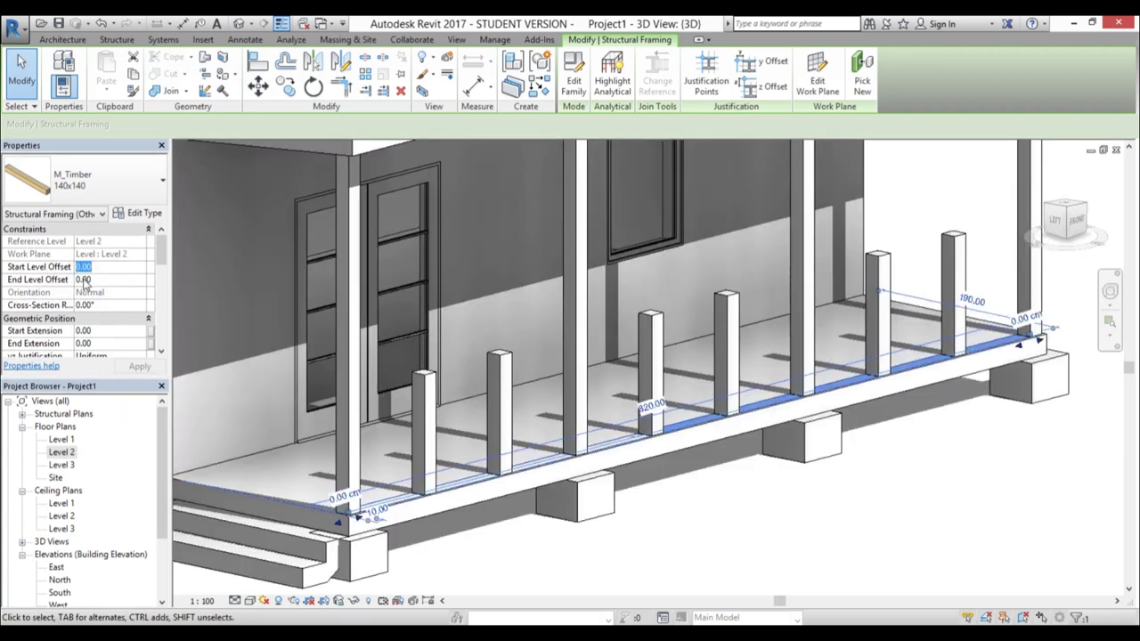
{"action": "left_click", "coordinate": [104, 279]}
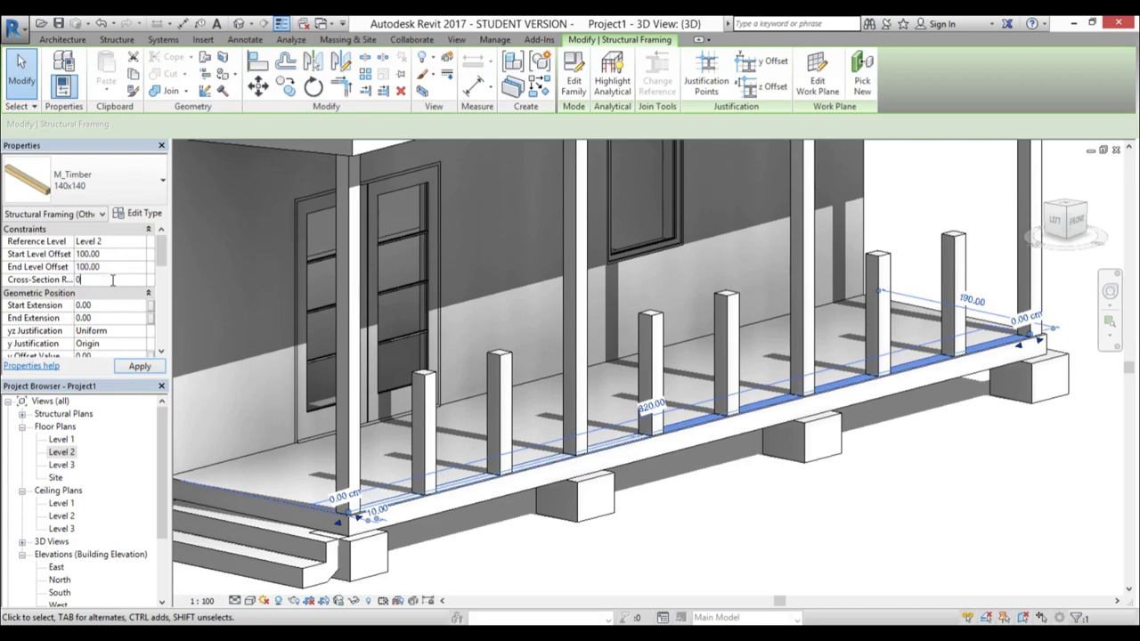
{"action": "left_click", "coordinate": [138, 367]}
{"action": "key", "text": "Escape"}
Select all six short columns beneath the railing beam, set their top offset to 86, and clear the selection
{"action": "middle_click_drag", "start_coordinate": [840, 496], "coordinate": [843, 482], "text": "shift"}
{"action": "scroll", "coordinate": [525, 419], "scroll_direction": "up", "scroll_amount": 4}
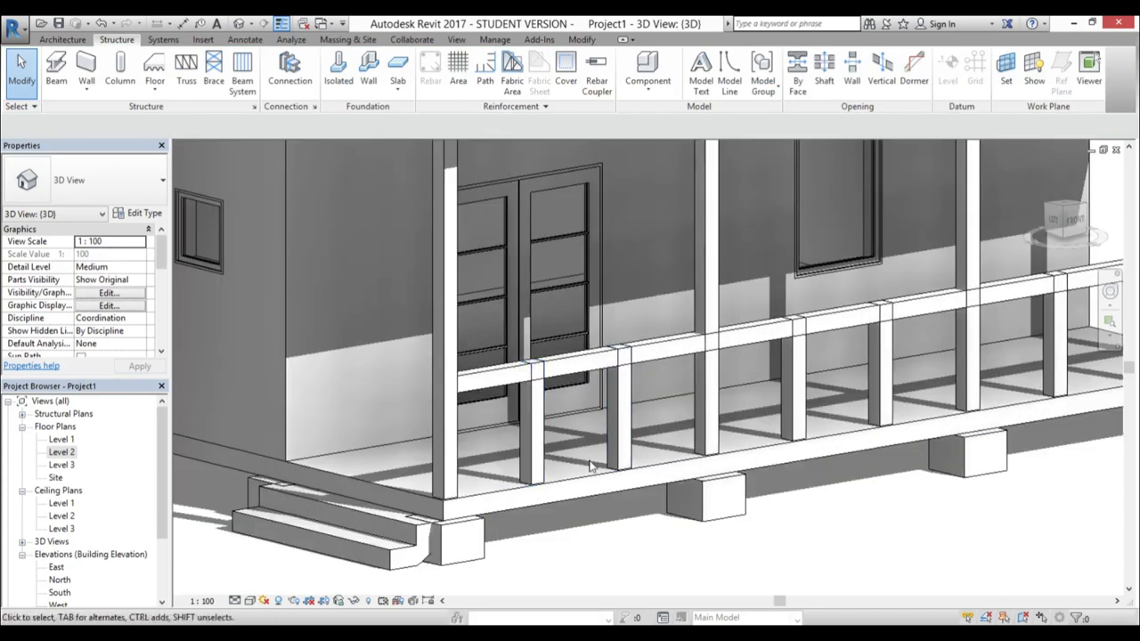
{"action": "left_click", "coordinate": [532, 419]}
{"action": "left_click", "coordinate": [624, 452], "text": "ctrl"}
{"action": "left_click", "coordinate": [795, 392], "text": "ctrl"}
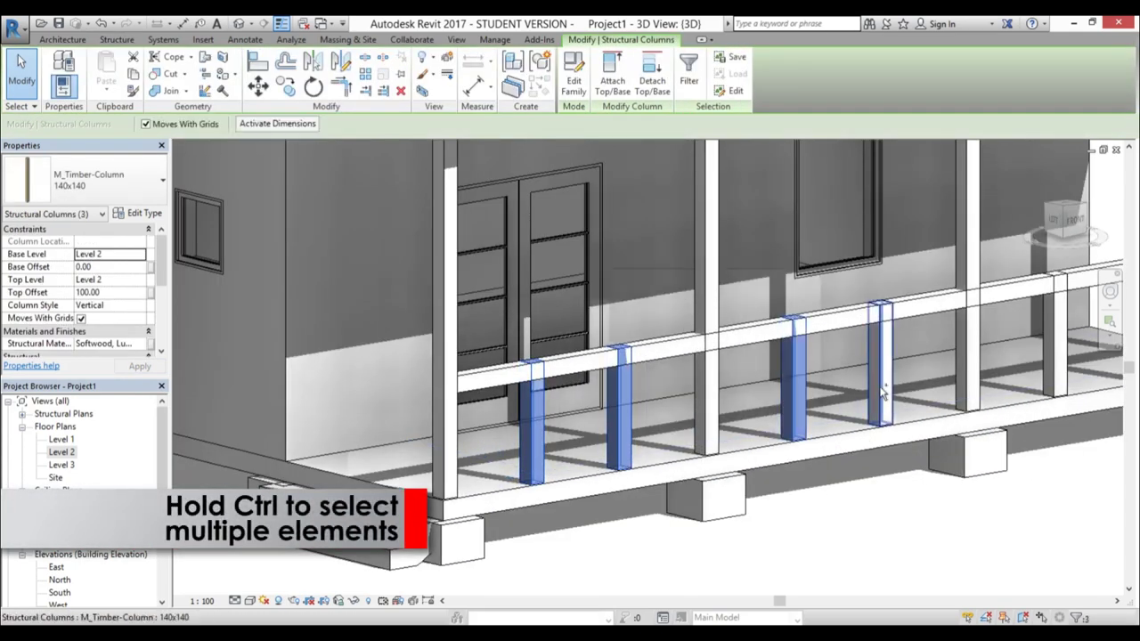
{"action": "left_click", "coordinate": [882, 379], "text": "ctrl"}
{"action": "left_click", "coordinate": [1054, 370], "text": "ctrl"}
{"action": "middle_click_drag", "start_coordinate": [1036, 376], "coordinate": [702, 439]}
{"action": "left_click", "coordinate": [818, 406], "text": "ctrl"}
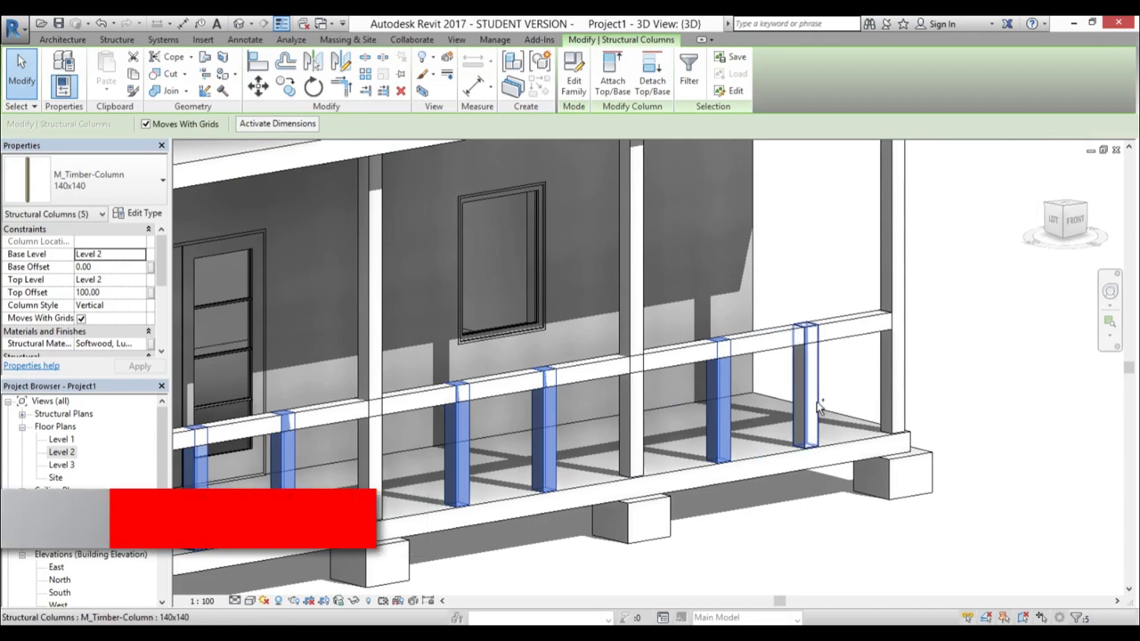
{"action": "scroll", "coordinate": [818, 322], "scroll_direction": "up", "scroll_amount": 4}
{"action": "scroll", "coordinate": [811, 334], "scroll_direction": "down", "scroll_amount": 2}
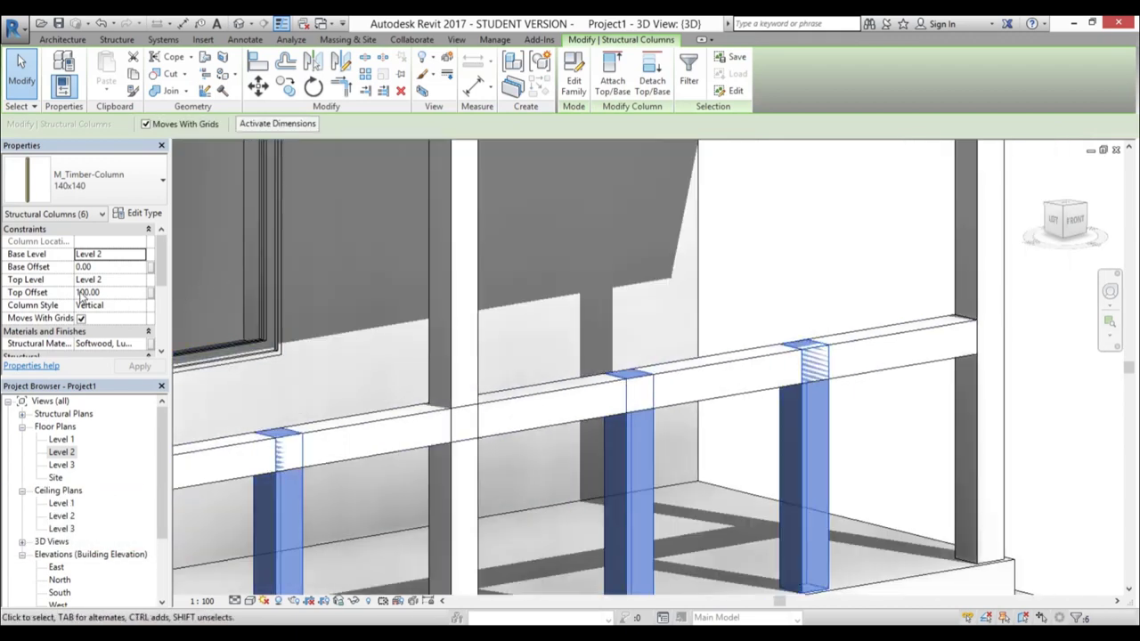
{"action": "left_click", "coordinate": [121, 294]}
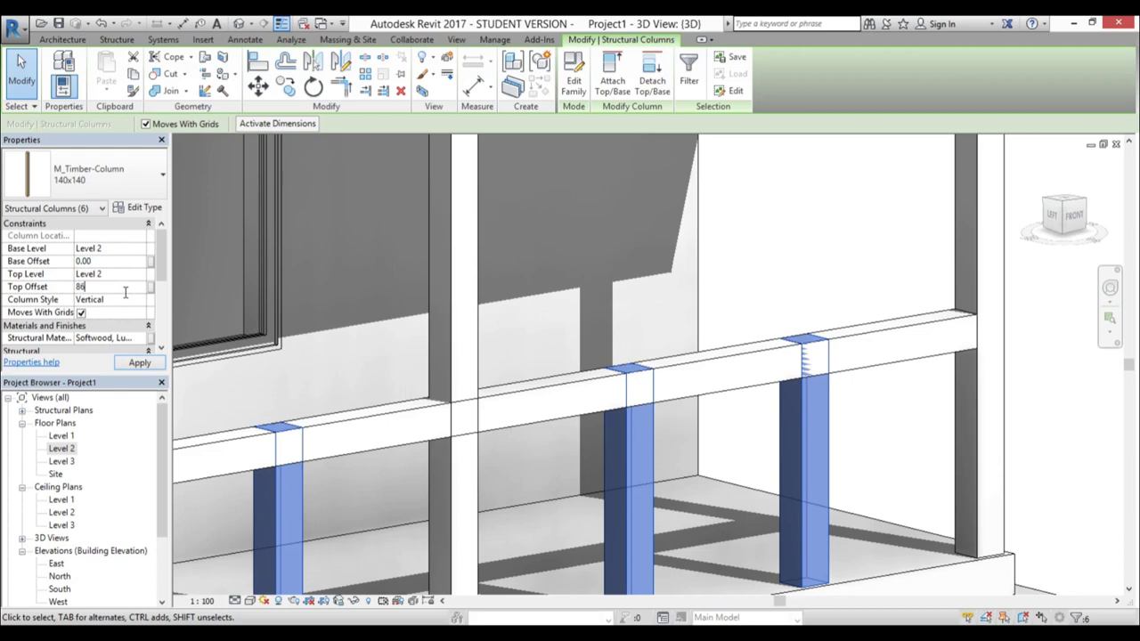
{"action": "left_click", "coordinate": [163, 363]}
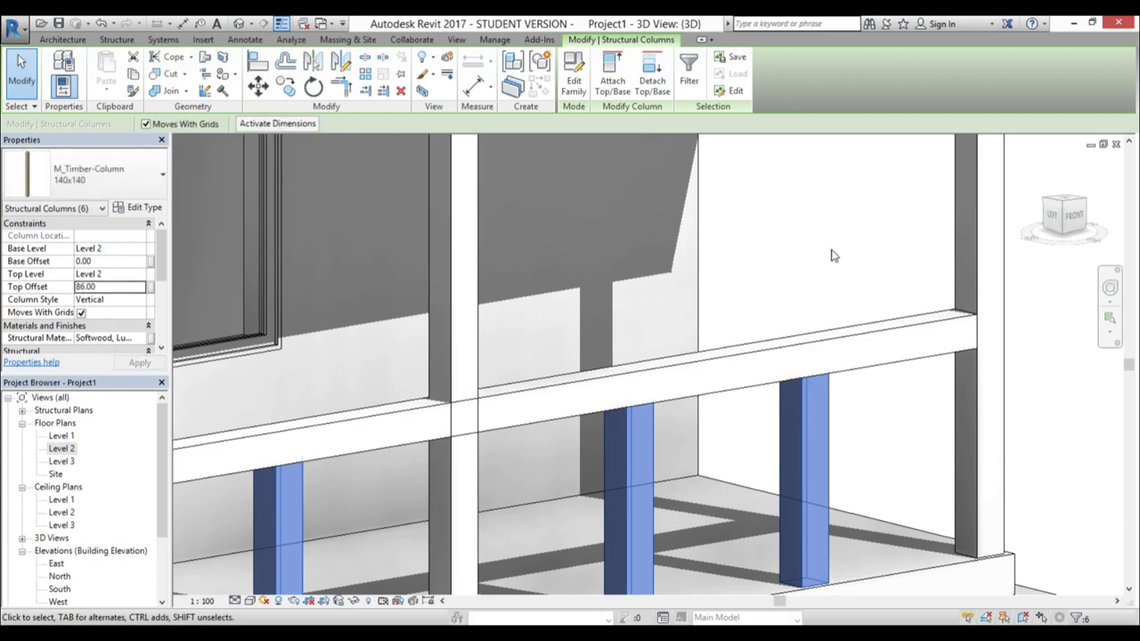
{"action": "scroll", "coordinate": [829, 254], "scroll_direction": "down", "scroll_amount": 5}
{"action": "left_click", "coordinate": [792, 473]}
{"action": "middle_click_drag", "start_coordinate": [792, 473], "coordinate": [501, 453], "text": "shift"}
{"action": "scroll", "coordinate": [293, 402], "scroll_direction": "up", "scroll_amount": 4}
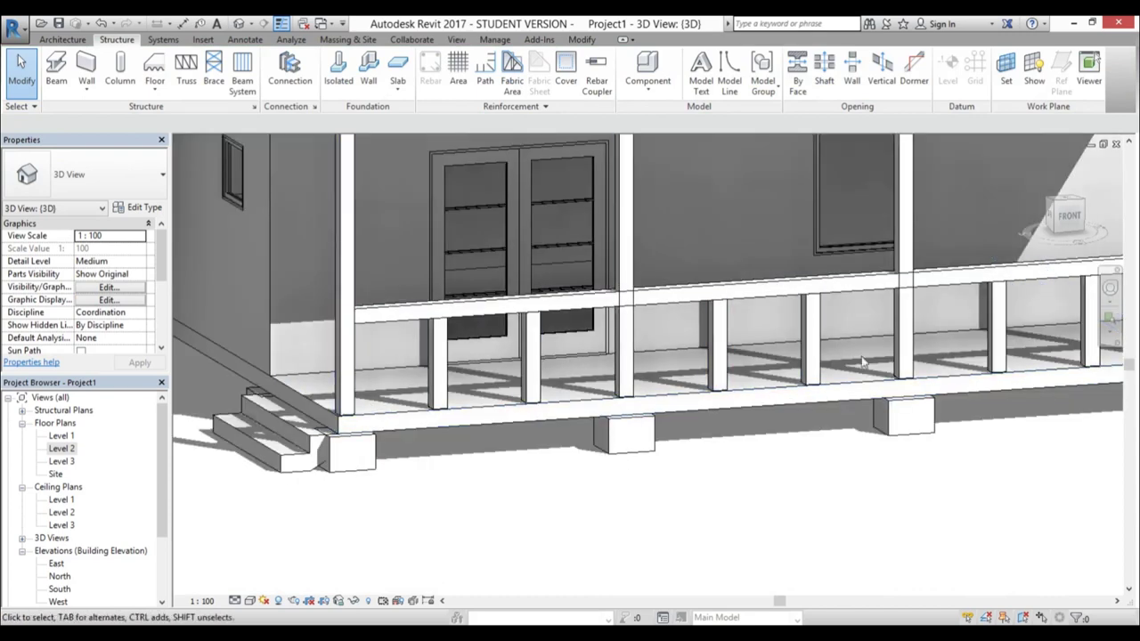
{"action": "left_click", "coordinate": [378, 319]}
{"action": "key", "text": "Escape"}
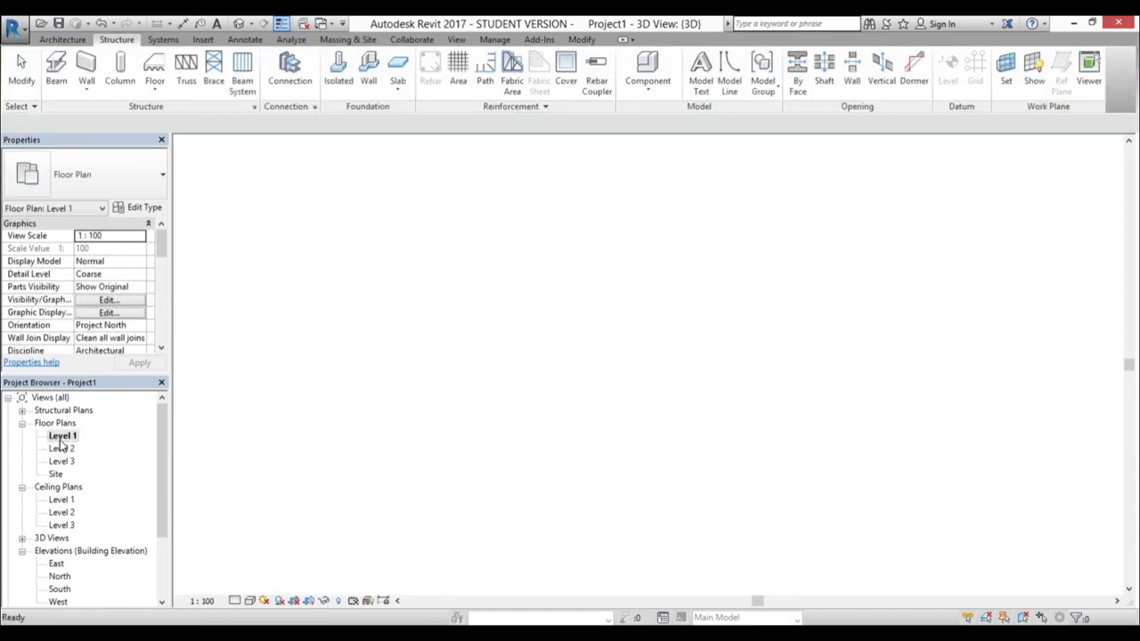
In the Level 2 plan, start a beam, duplicate the M_Timber 140x140 type as 140x80, and change the new type's d dimension
{"action": "double_click", "coordinate": [62, 449]}
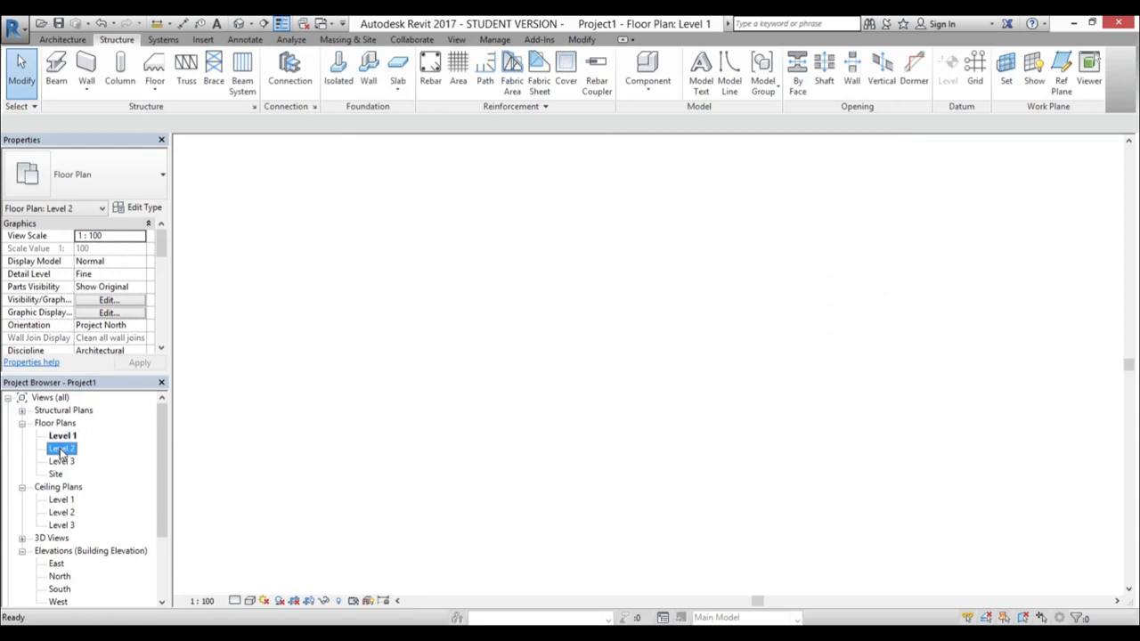
{"action": "middle_click_drag", "start_coordinate": [251, 397], "coordinate": [357, 397]}
{"action": "scroll", "coordinate": [358, 396], "scroll_direction": "up", "scroll_amount": 3}
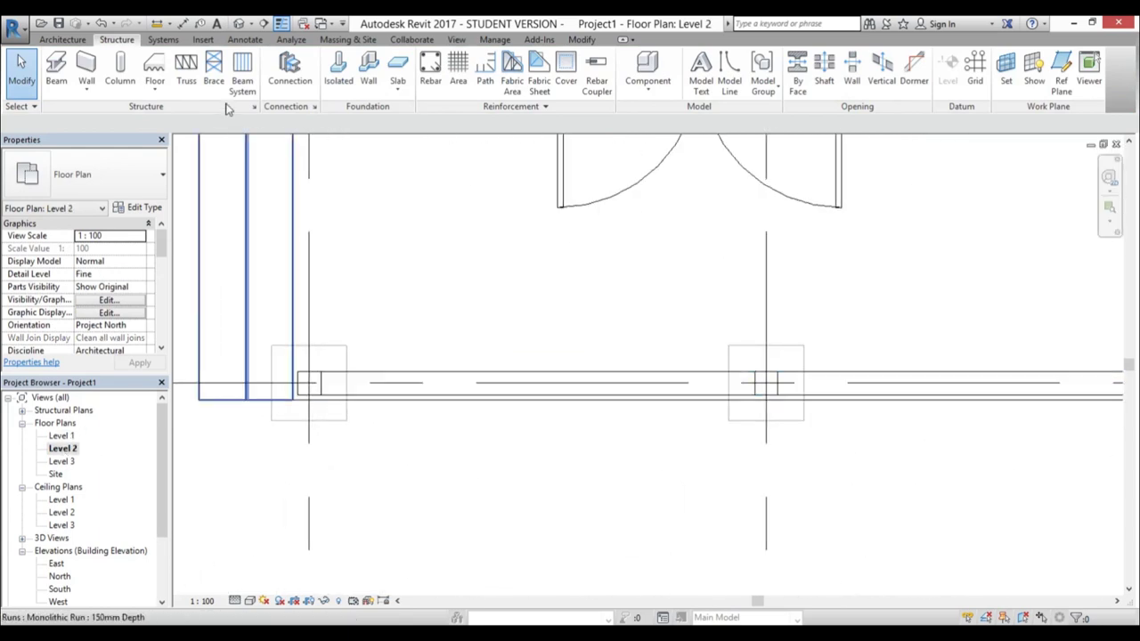
{"action": "key", "text": "b"}
{"action": "key", "text": "m"}
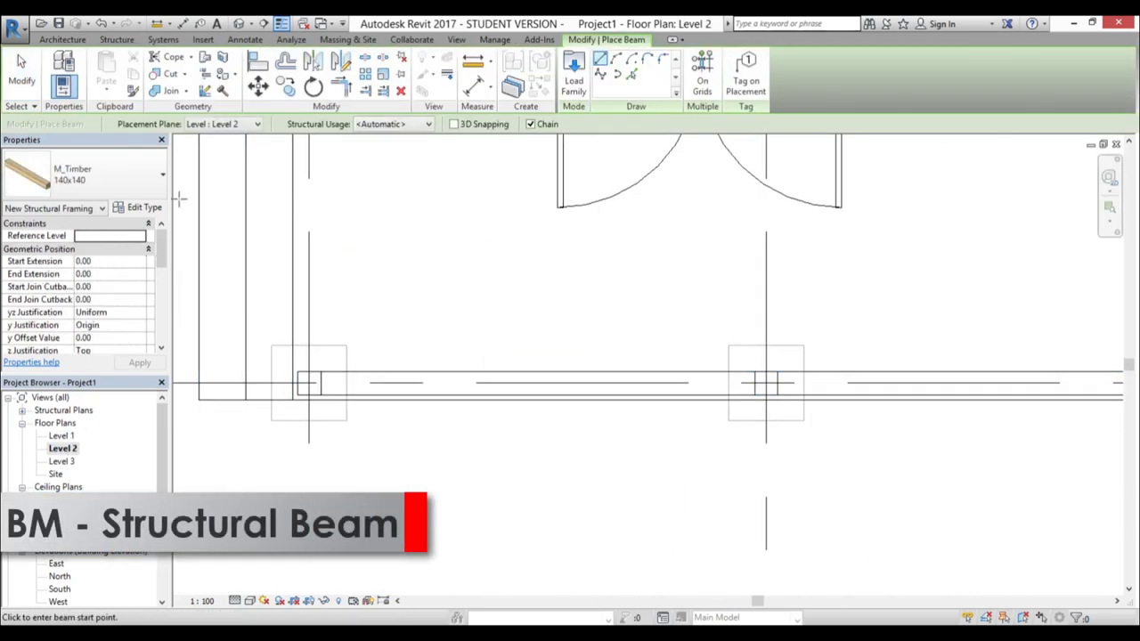
{"action": "left_click", "coordinate": [143, 210]}
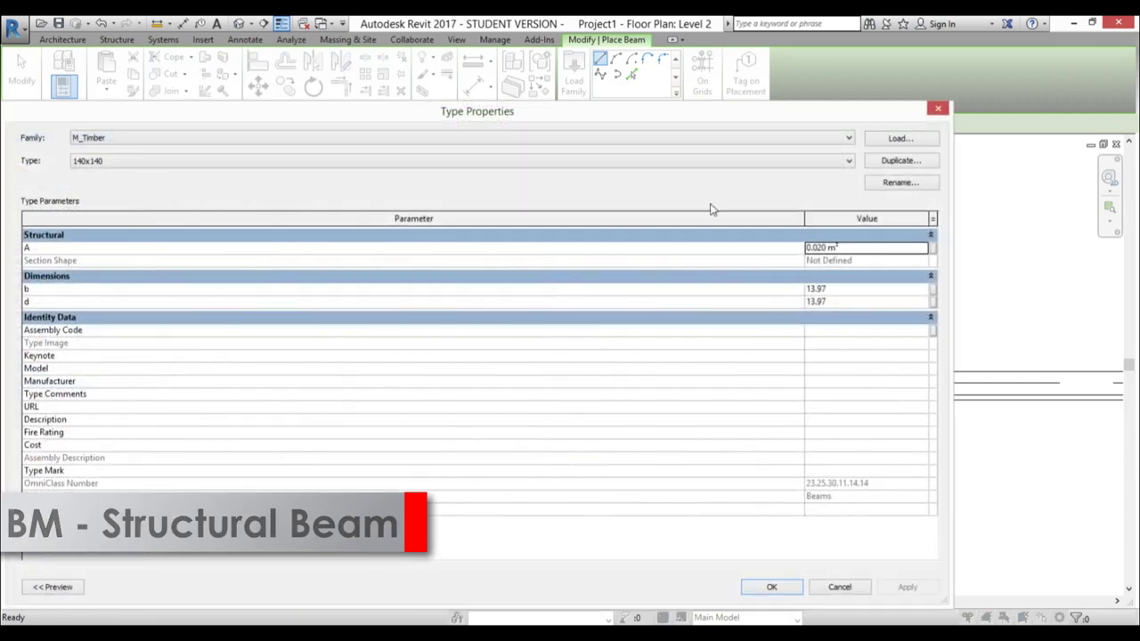
{"action": "left_click", "coordinate": [604, 381]}
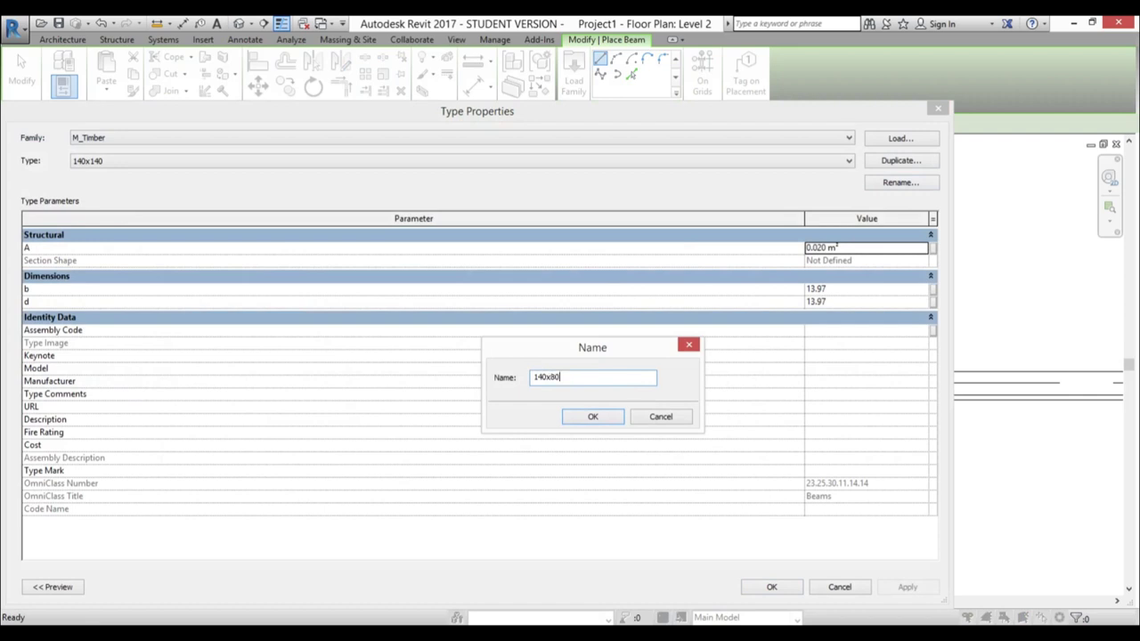
{"action": "left_click", "coordinate": [594, 420]}
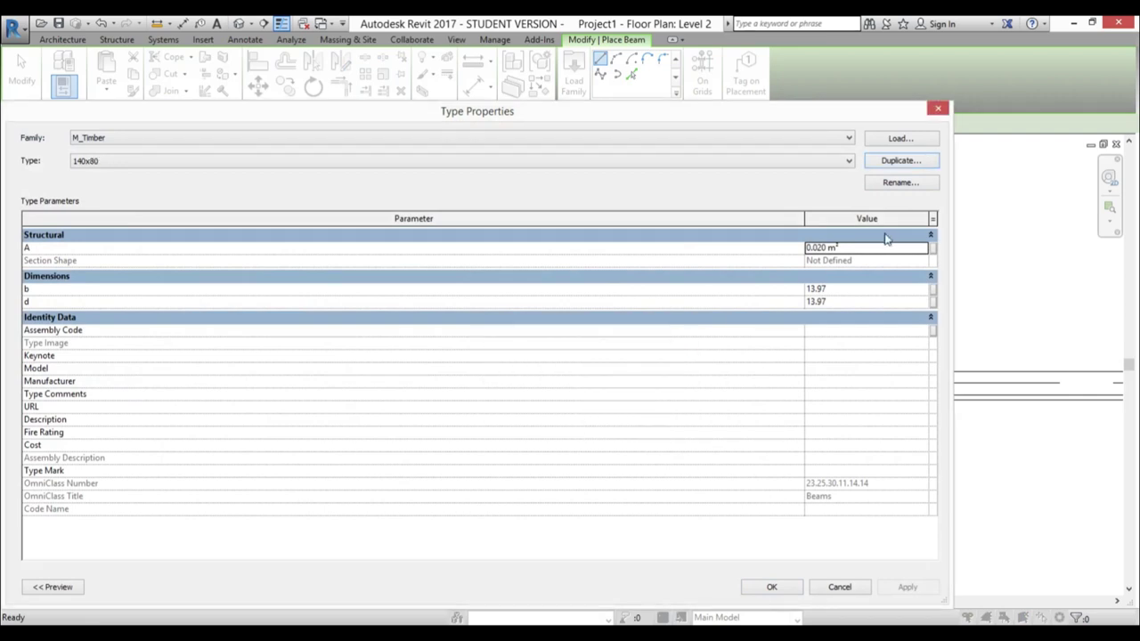
{"action": "left_click", "coordinate": [844, 302]}
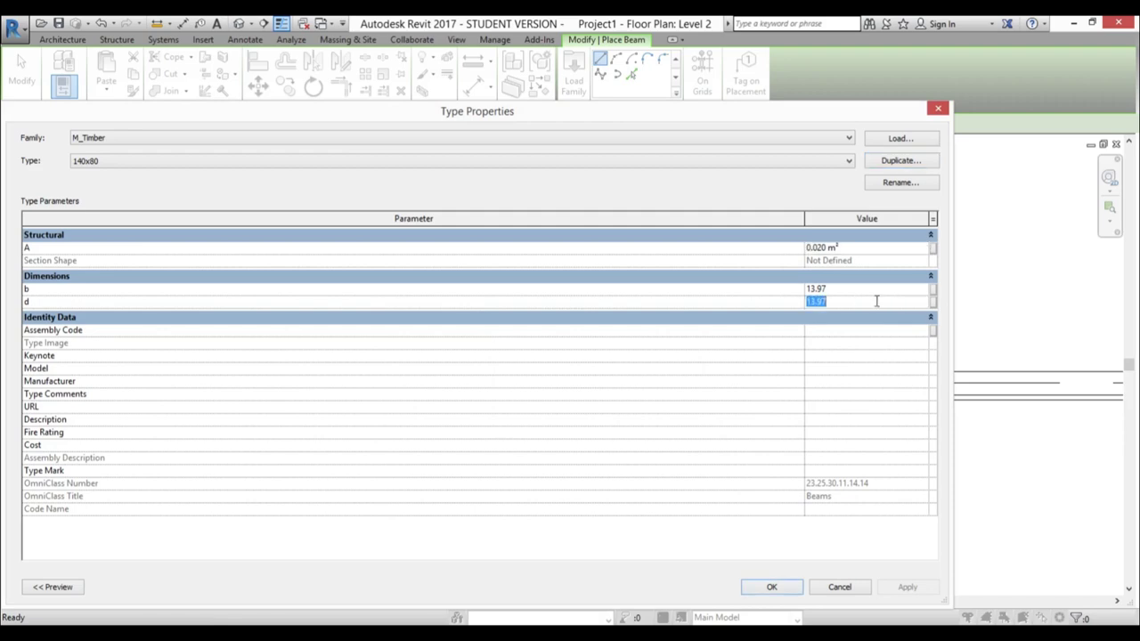
{"action": "left_click", "coordinate": [780, 590]}
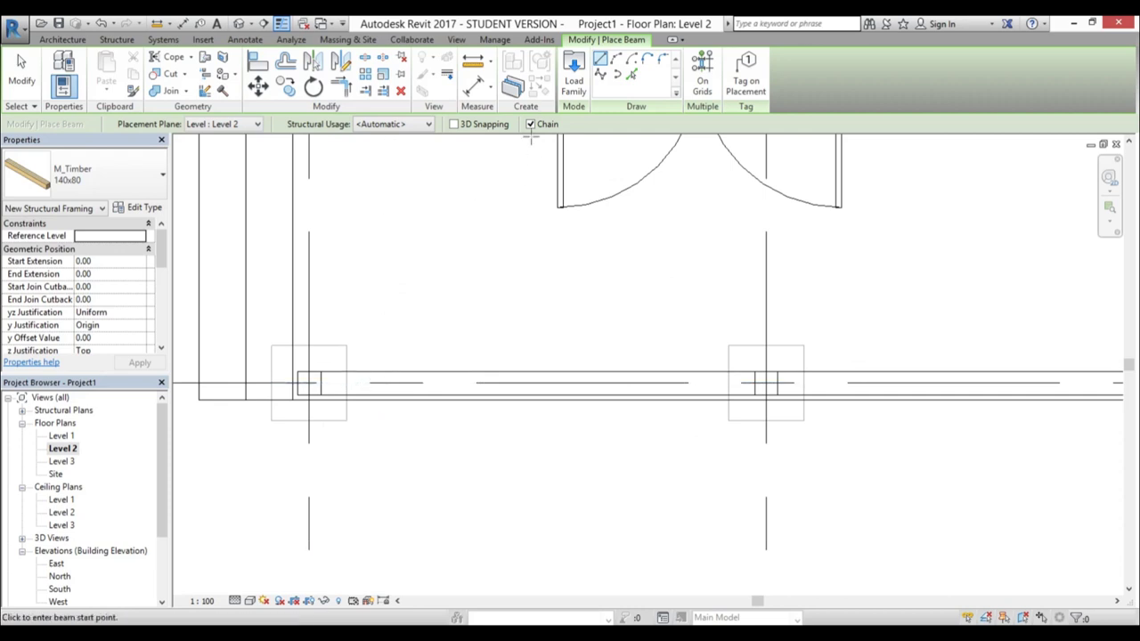
Draw the 140x80 timber beam along the deck edge, from the first corner column's centre to the column at the opposite corner
{"action": "left_click", "coordinate": [308, 383]}
{"action": "scroll", "coordinate": [318, 398], "scroll_direction": "down", "scroll_amount": 3}
{"action": "scroll", "coordinate": [850, 414], "scroll_direction": "up", "scroll_amount": 2}
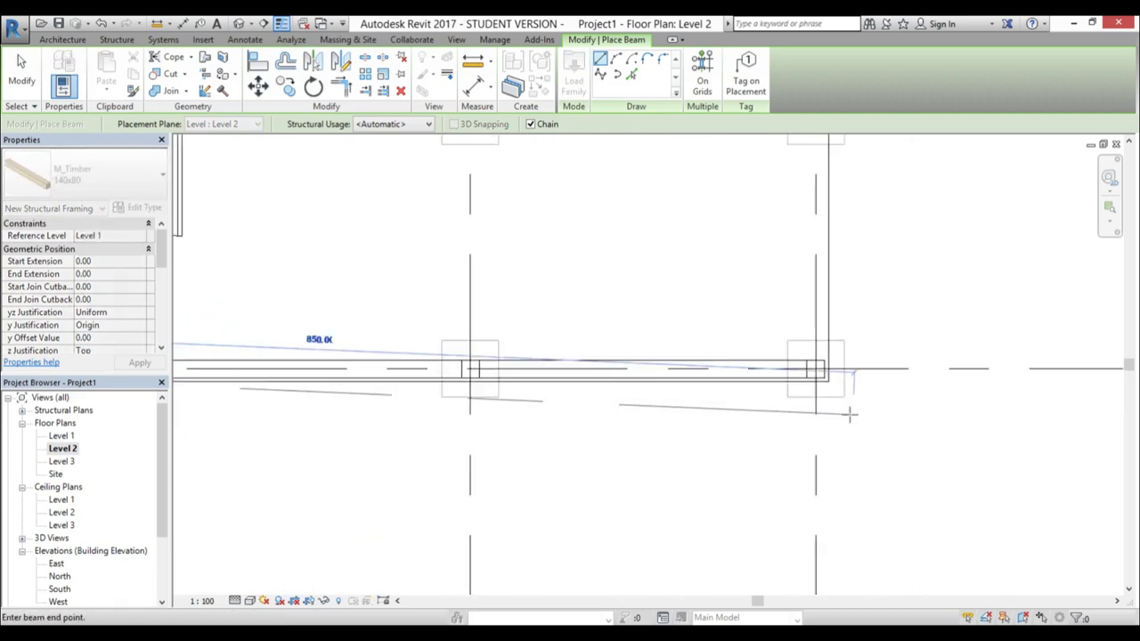
{"action": "scroll", "coordinate": [849, 415], "scroll_direction": "up", "scroll_amount": 2}
{"action": "left_click", "coordinate": [804, 354]}
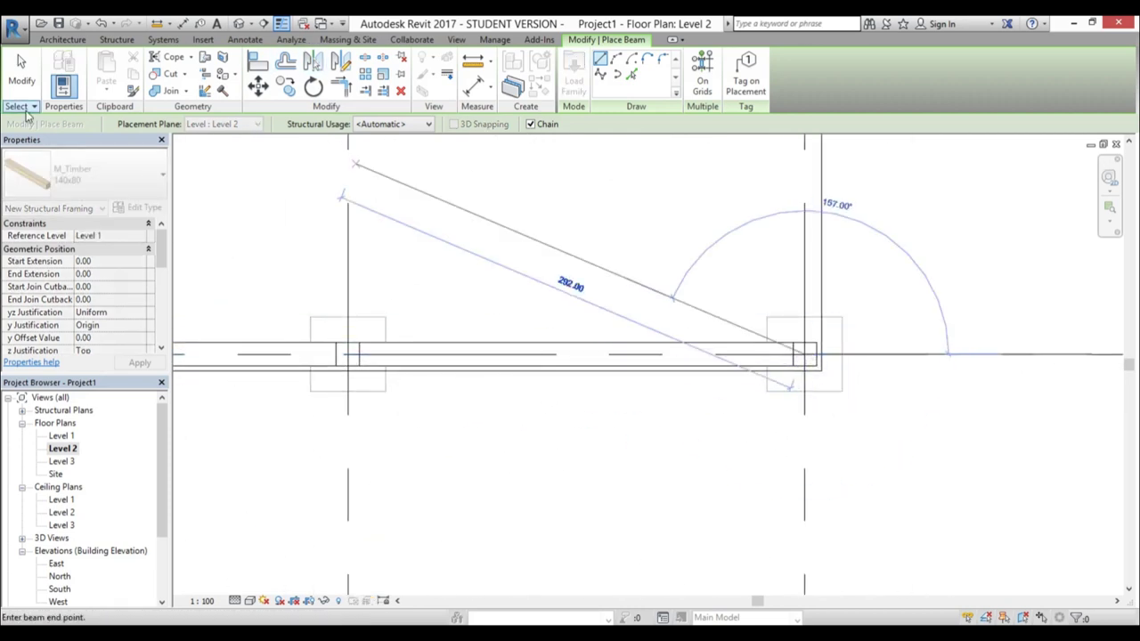
{"action": "left_click", "coordinate": [21, 71]}
In the 3D view, set the new 140x80 beam's start and end level offsets to 20 and clear the selection
{"action": "left_click", "coordinate": [241, 24]}
{"action": "middle_click_drag", "start_coordinate": [652, 464], "coordinate": [749, 540], "text": "shift"}
{"action": "left_click", "coordinate": [617, 449]}
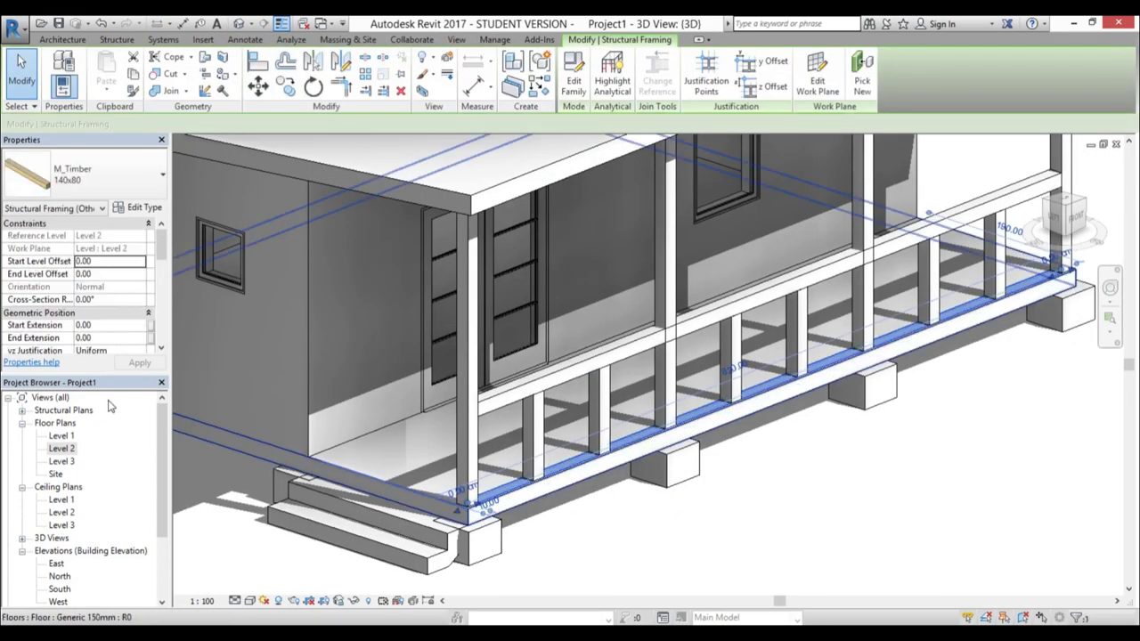
{"action": "left_click", "coordinate": [107, 263]}
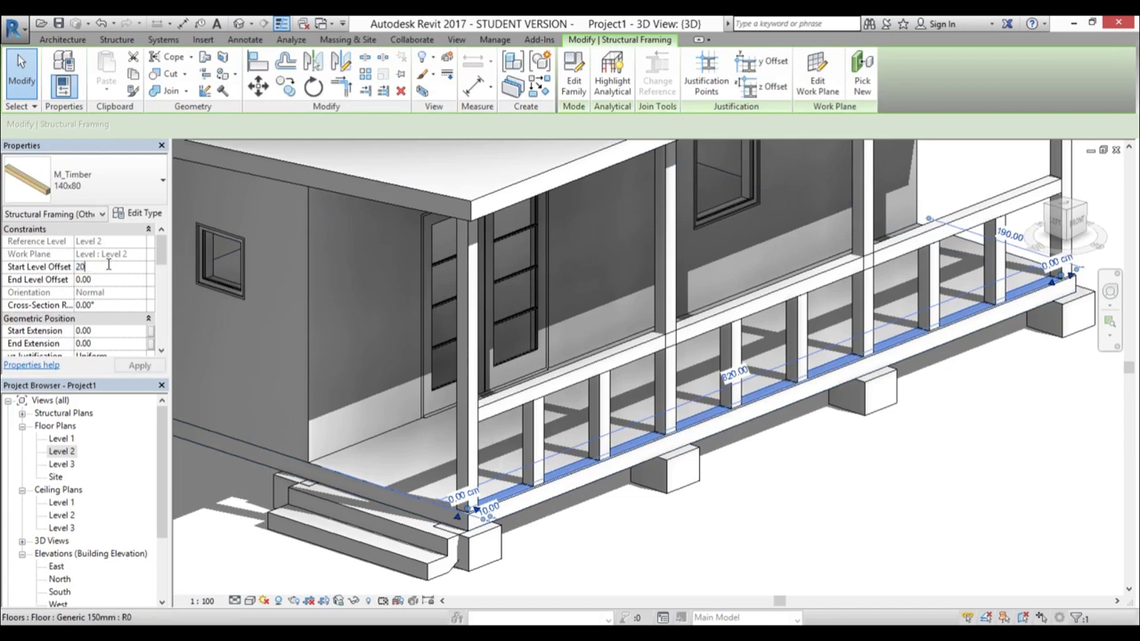
{"action": "key", "text": "Return"}
{"action": "left_click", "coordinate": [108, 280]}
{"action": "left_click", "coordinate": [101, 267]}
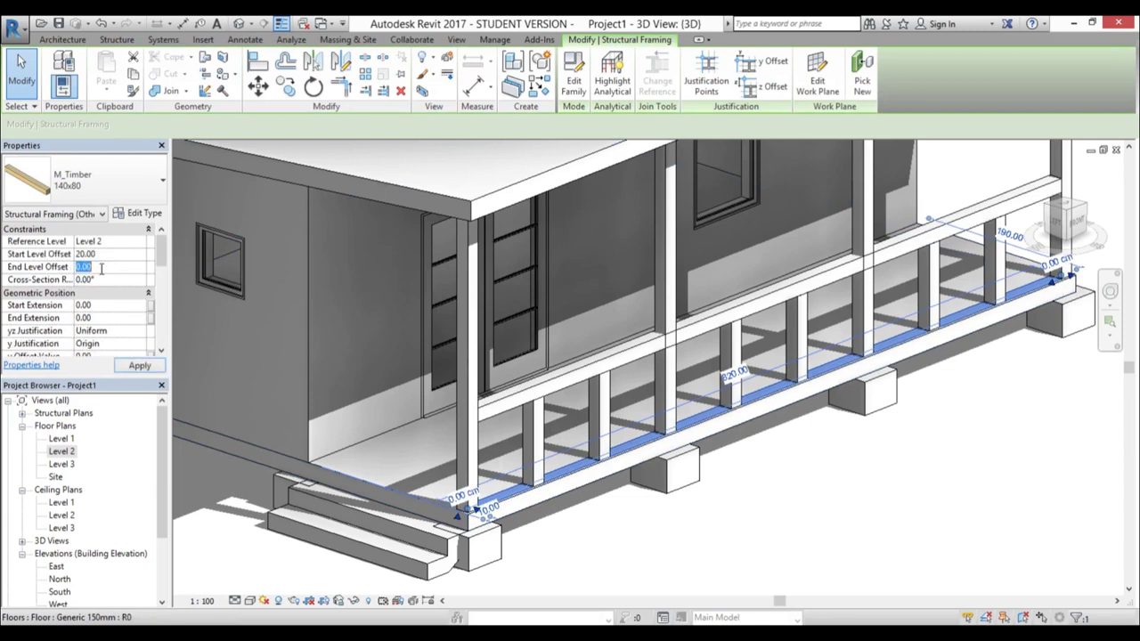
{"action": "left_click", "coordinate": [139, 367]}
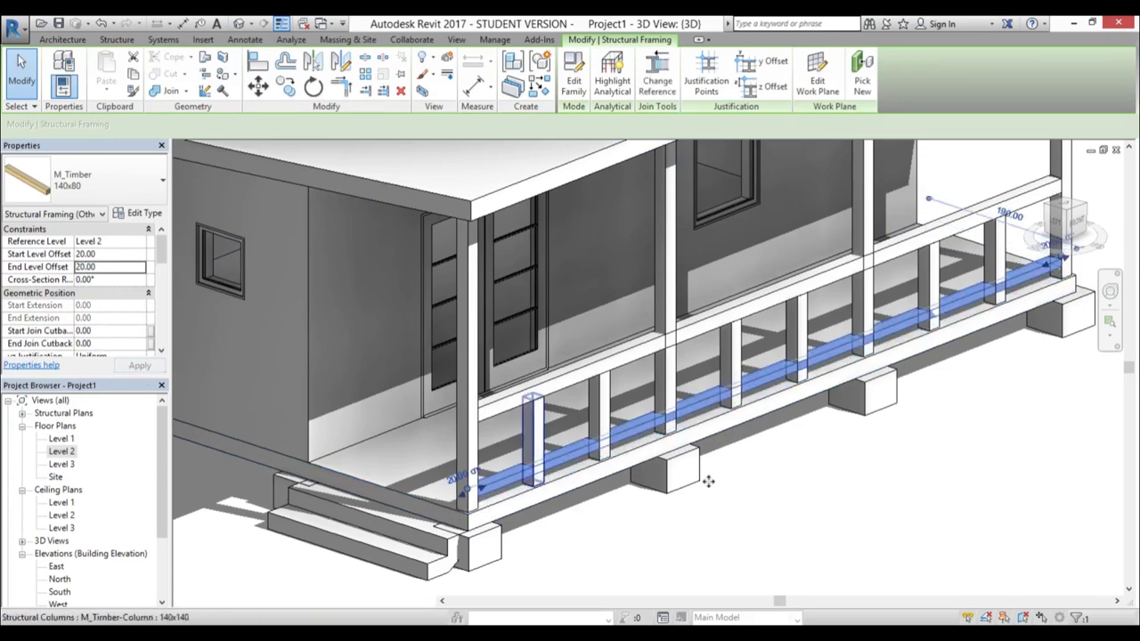
{"action": "left_click", "coordinate": [822, 525]}
Examine the porch railing from several angles, checking how the lower beam meets the short posts and tall columns
{"action": "middle_click_drag", "start_coordinate": [822, 526], "coordinate": [770, 453], "text": "shift"}
{"action": "middle_click_drag", "start_coordinate": [749, 497], "coordinate": [739, 484]}
{"action": "scroll", "coordinate": [579, 382], "scroll_direction": "up", "scroll_amount": 2}
{"action": "scroll", "coordinate": [425, 326], "scroll_direction": "up", "scroll_amount": 2}
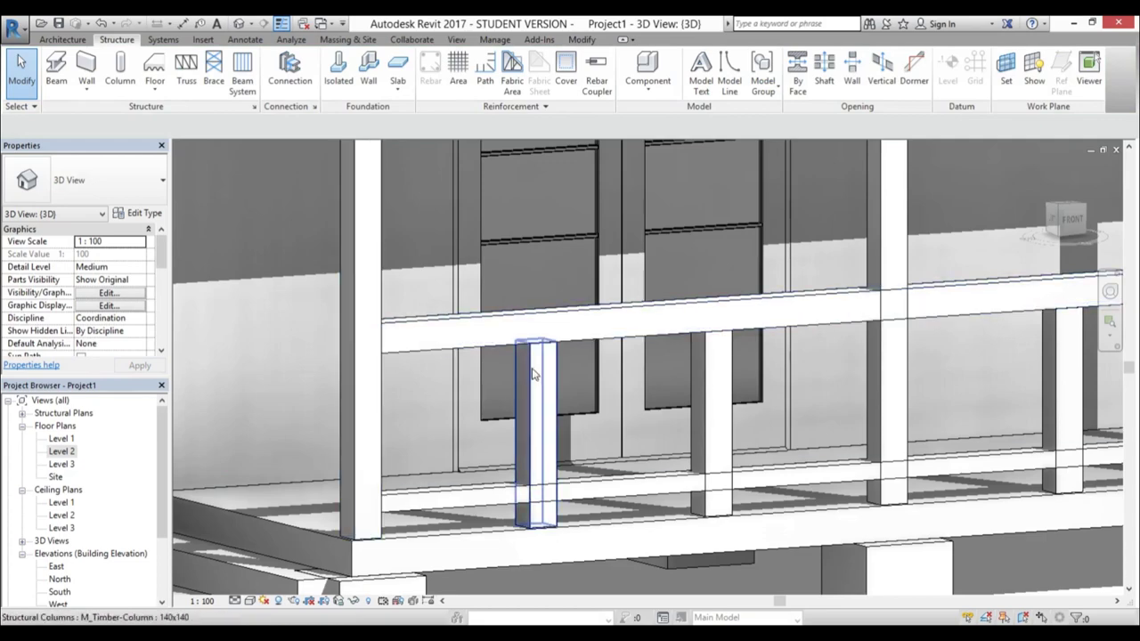
{"action": "scroll", "coordinate": [394, 470], "scroll_direction": "down", "scroll_amount": 2}
{"action": "middle_click_drag", "start_coordinate": [712, 497], "coordinate": [672, 456], "text": "shift"}
{"action": "scroll", "coordinate": [711, 496], "scroll_direction": "down", "scroll_amount": 2}
{"action": "middle_click_drag", "start_coordinate": [741, 476], "coordinate": [616, 526]}
{"action": "scroll", "coordinate": [499, 463], "scroll_direction": "up", "scroll_amount": 3}
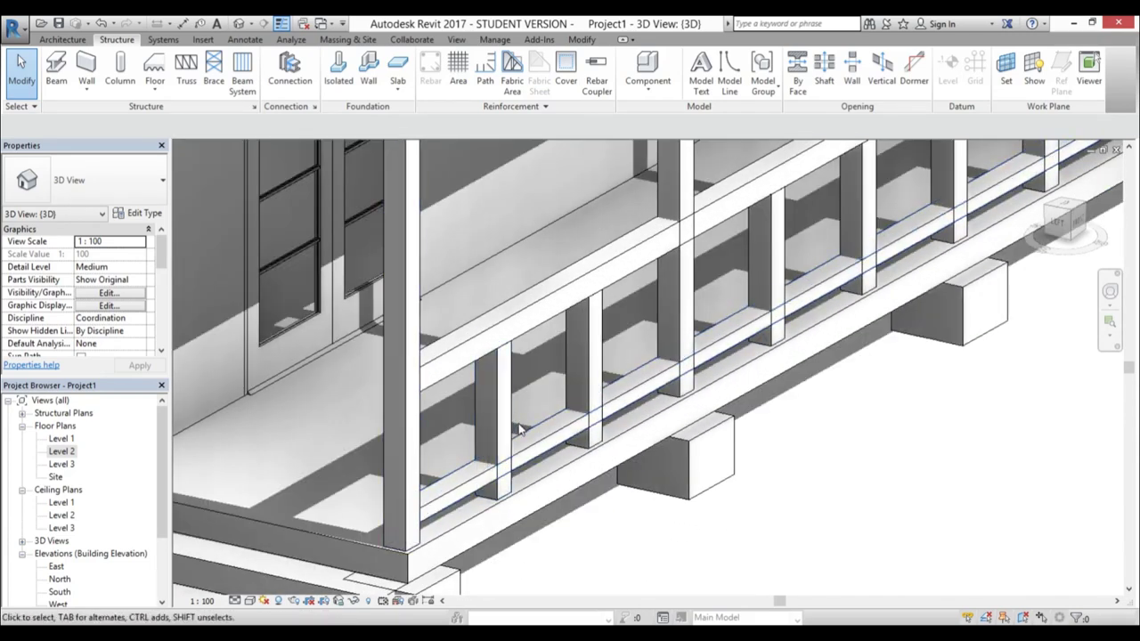
{"action": "scroll", "coordinate": [423, 521], "scroll_direction": "down", "scroll_amount": 3}
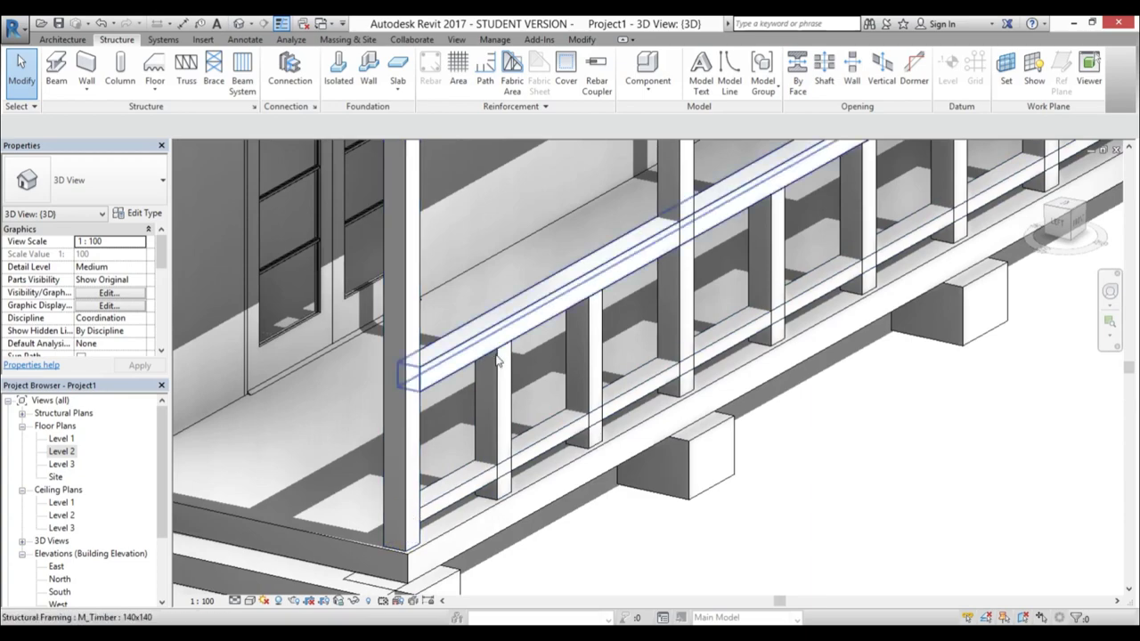
{"action": "scroll", "coordinate": [758, 438], "scroll_direction": "up", "scroll_amount": 2}
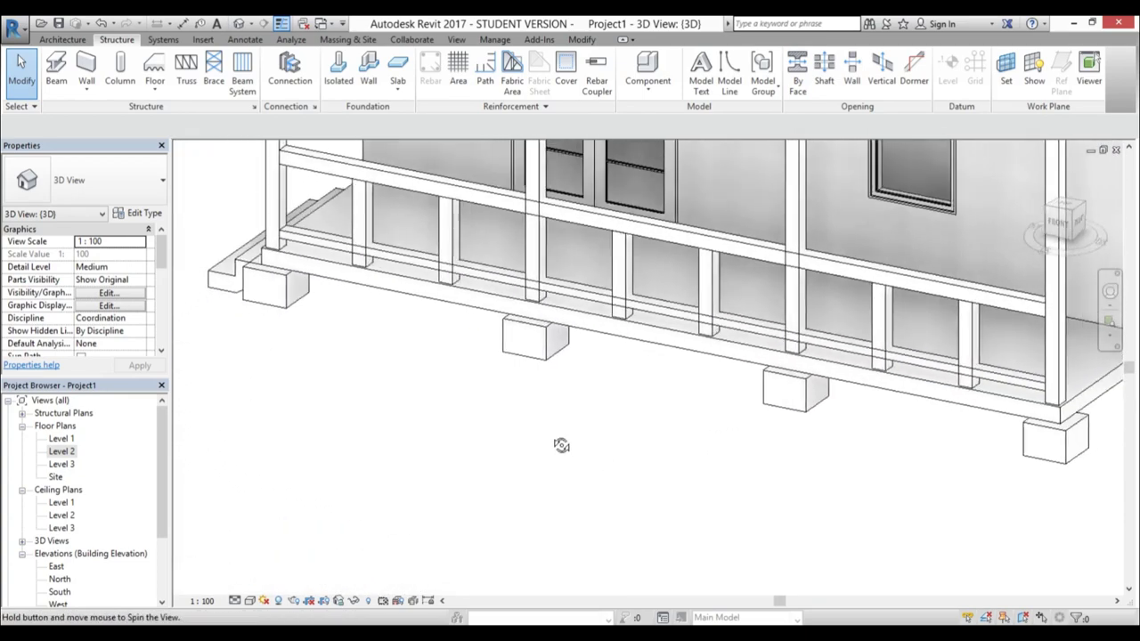
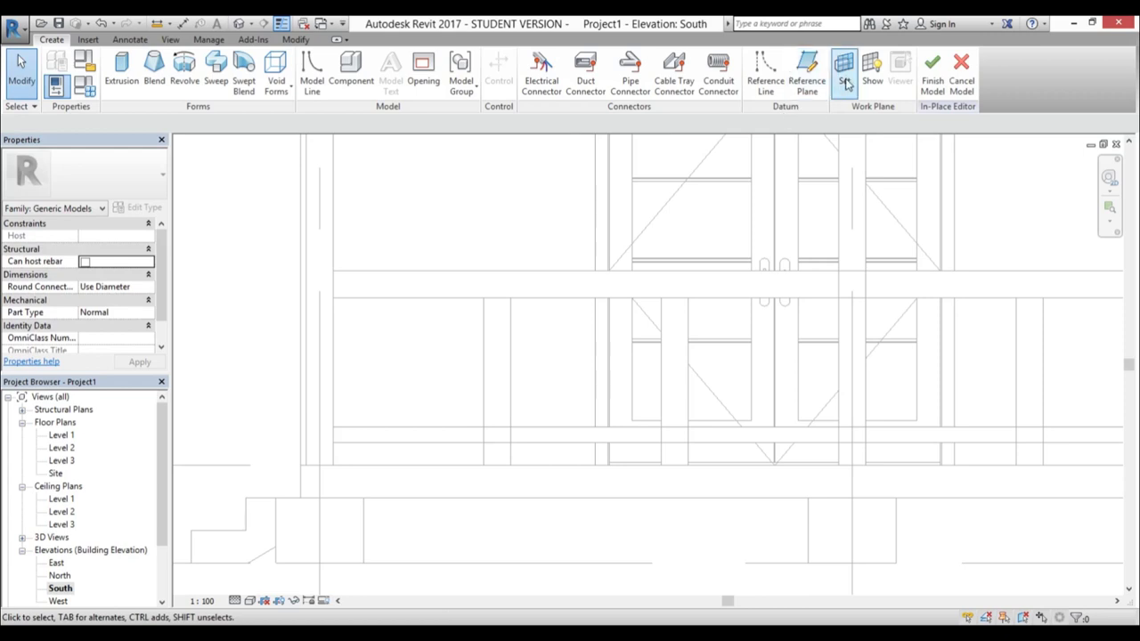
Set the in-place model's work plane by picking the face of the lower 140x80 railing beam in the South elevation
{"action": "left_click", "coordinate": [845, 71]}
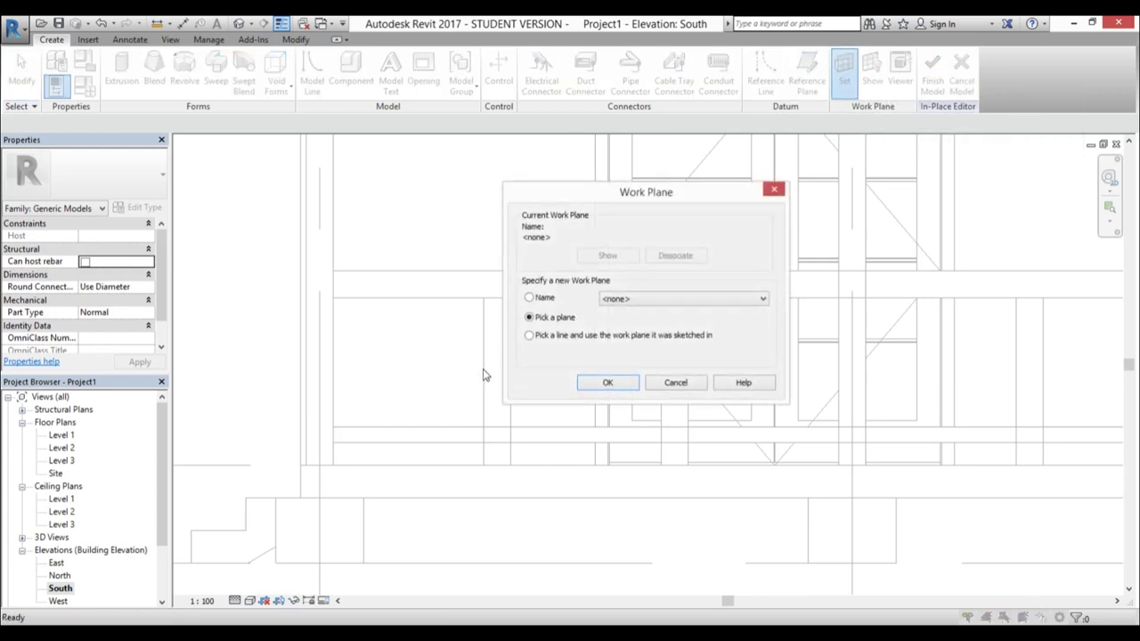
{"action": "left_click", "coordinate": [608, 384]}
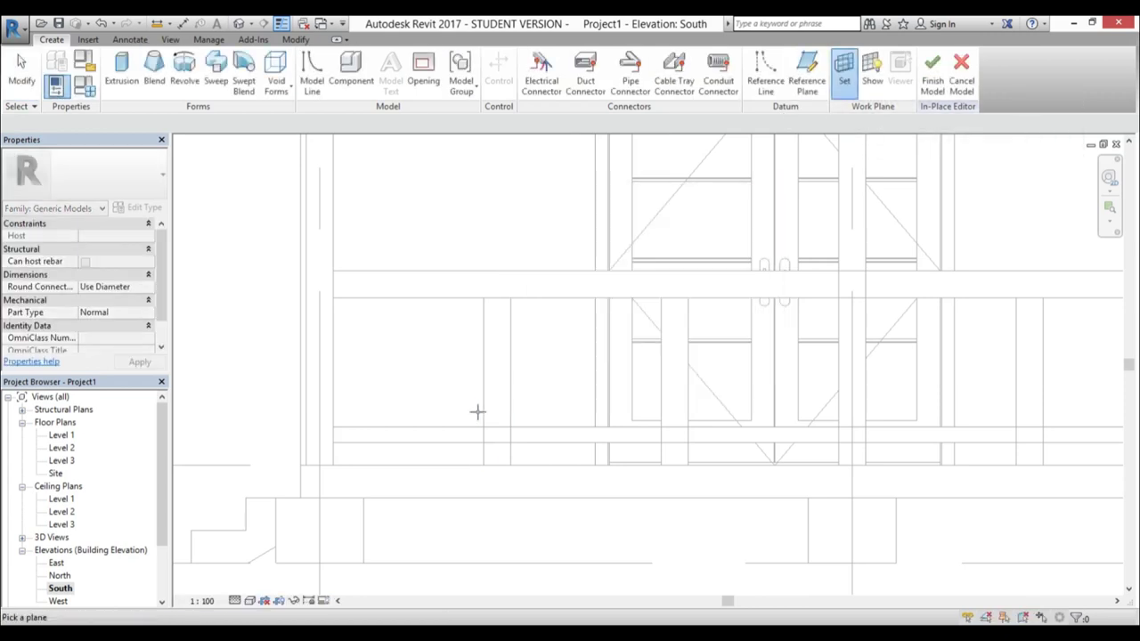
{"action": "left_click", "coordinate": [422, 441]}
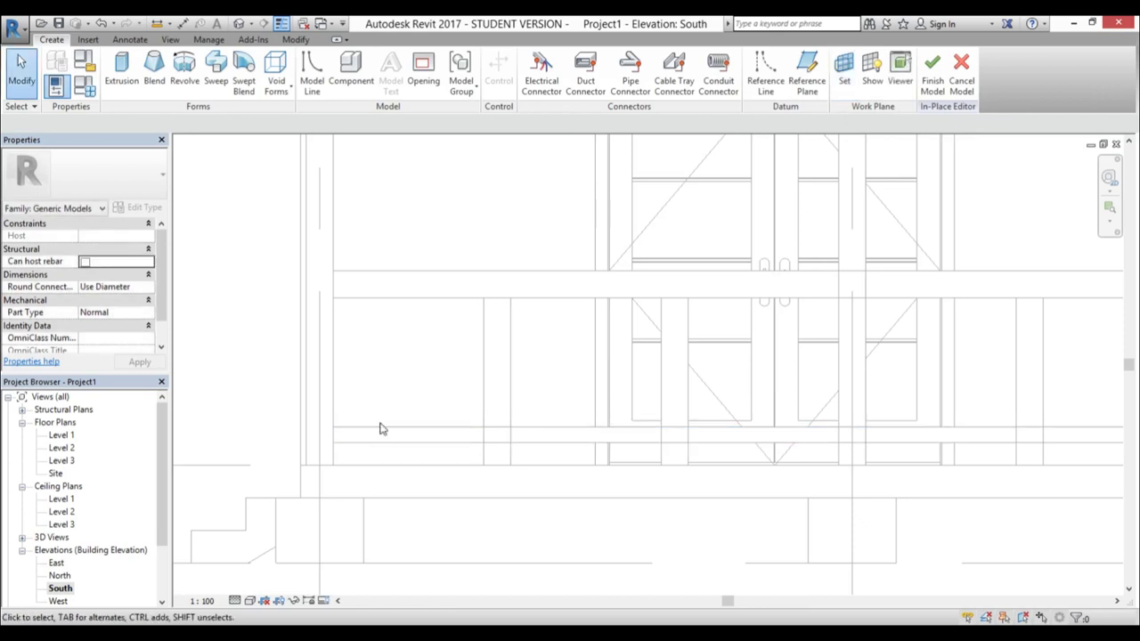
Start an extrusion and sketch two crossing diagonals between opposite corners of the railing's first bay
{"action": "scroll", "coordinate": [383, 419], "scroll_direction": "up", "scroll_amount": 3}
{"action": "mouse_move", "coordinate": [398, 390]}
{"action": "middle_mouse_down"}
{"action": "mouse_move", "coordinate": [418, 377]}
{"action": "mouse_move", "coordinate": [418, 395]}
{"action": "middle_mouse_up"}
{"action": "left_click", "coordinate": [130, 40]}
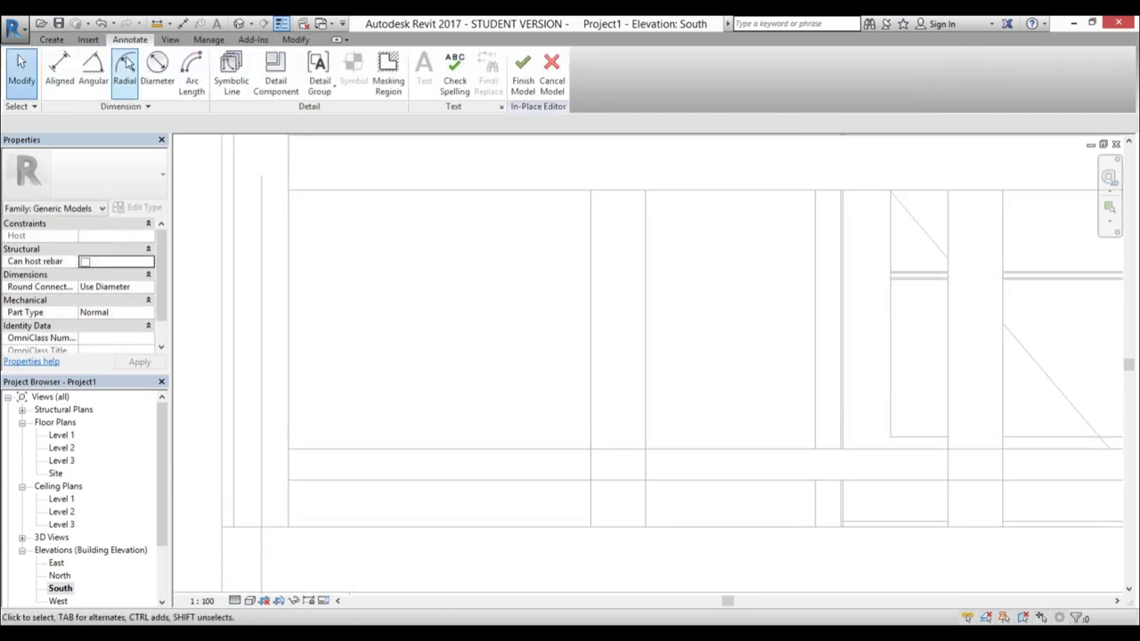
{"action": "left_click", "coordinate": [51, 40]}
{"action": "left_click", "coordinate": [121, 73]}
{"action": "left_click", "coordinate": [516, 59]}
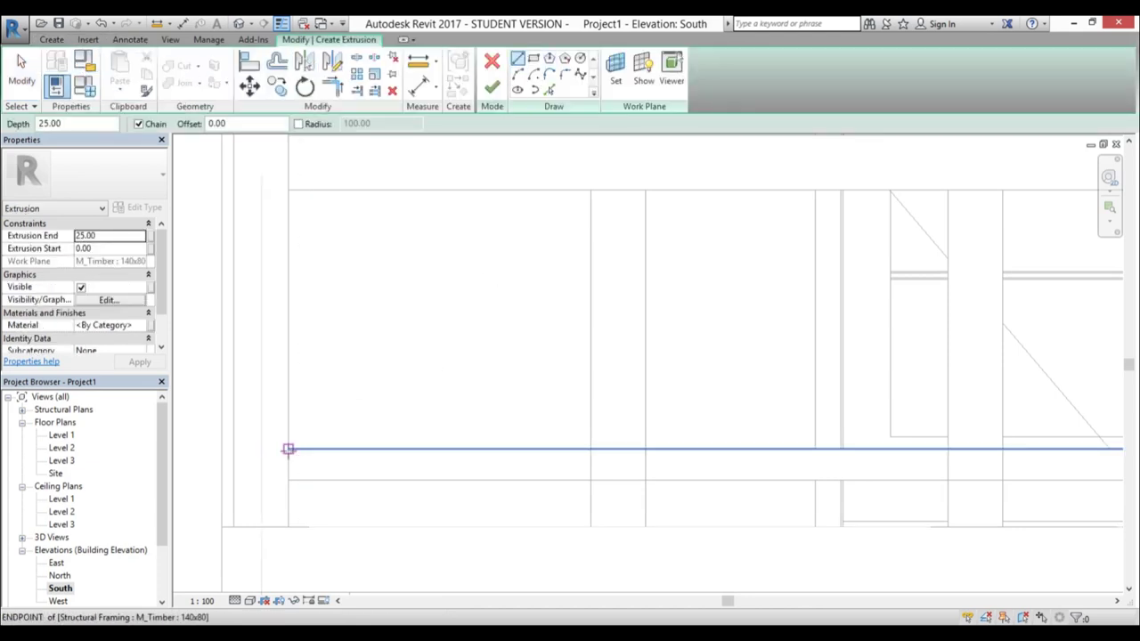
{"action": "left_click", "coordinate": [288, 448]}
{"action": "left_click", "coordinate": [591, 189]}
{"action": "key", "text": "Escape"}
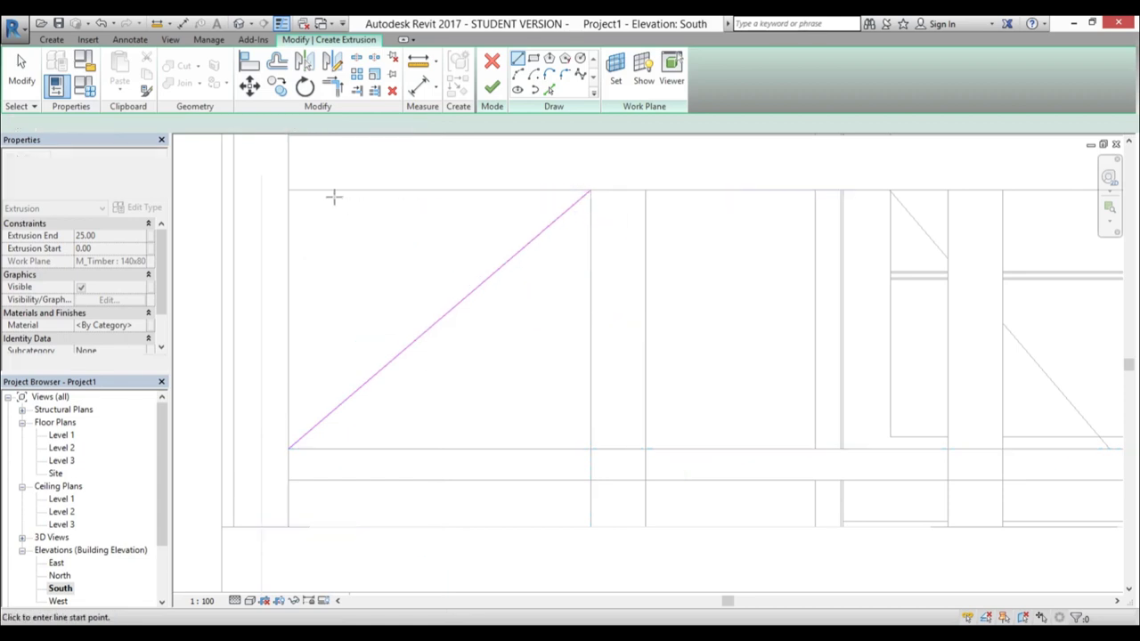
{"action": "left_click", "coordinate": [289, 190]}
{"action": "left_click", "coordinate": [591, 448]}
{"action": "key", "text": "Escape"}
{"action": "key", "text": "Escape"}
Add parallel sketch lines offset 4 on both sides of each diagonal, and delete the two original centre diagonals
{"action": "left_click", "coordinate": [549, 91]}
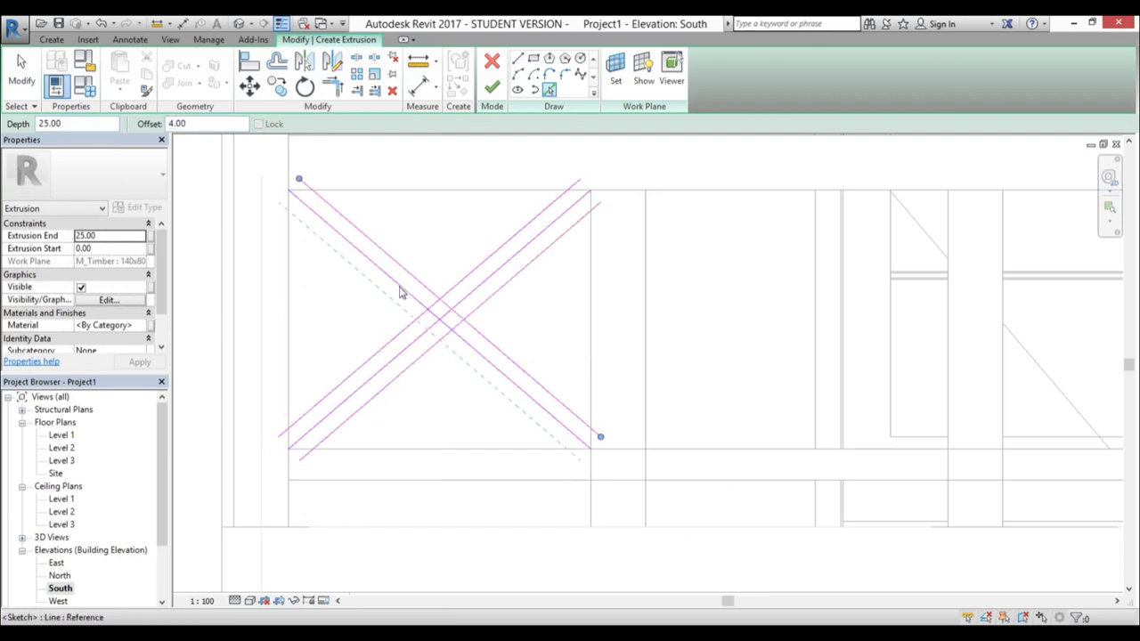
{"action": "key", "text": "Escape"}
{"action": "scroll", "coordinate": [440, 325], "scroll_direction": "up", "scroll_amount": 3}
{"action": "left_click_drag", "start_coordinate": [443, 330], "coordinate": [436, 300]}
{"action": "key", "text": "Delete"}
Split two of the offset diagonal lines inside the central crossing of the X
{"action": "key", "text": "s"}
{"action": "key", "text": "l"}
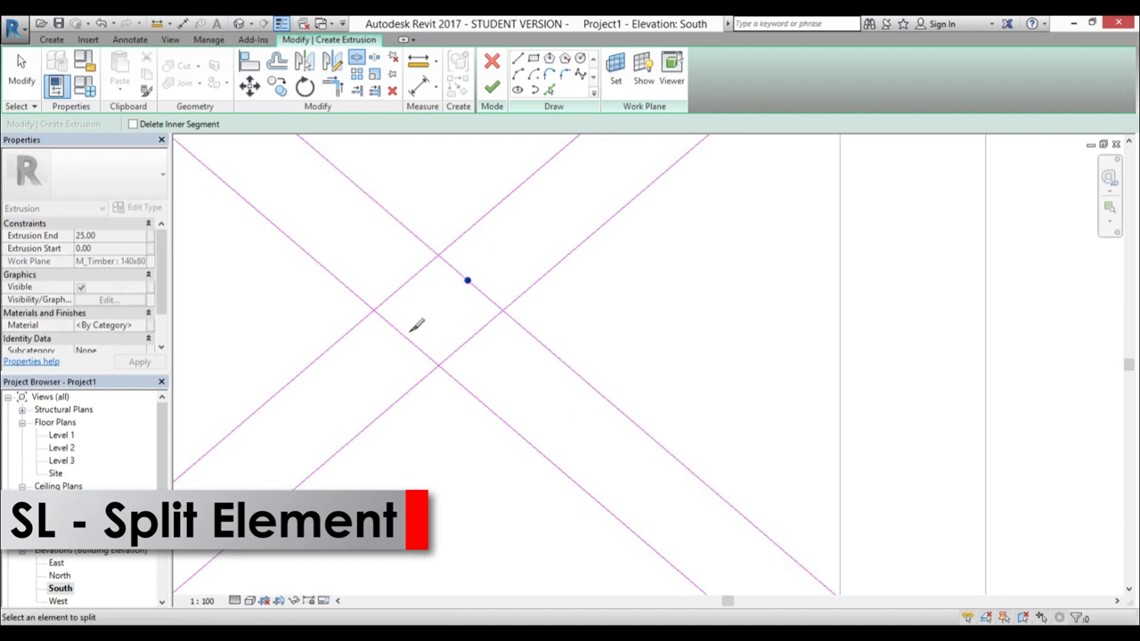
{"action": "left_click", "coordinate": [473, 336]}
{"action": "key", "text": "Escape"}
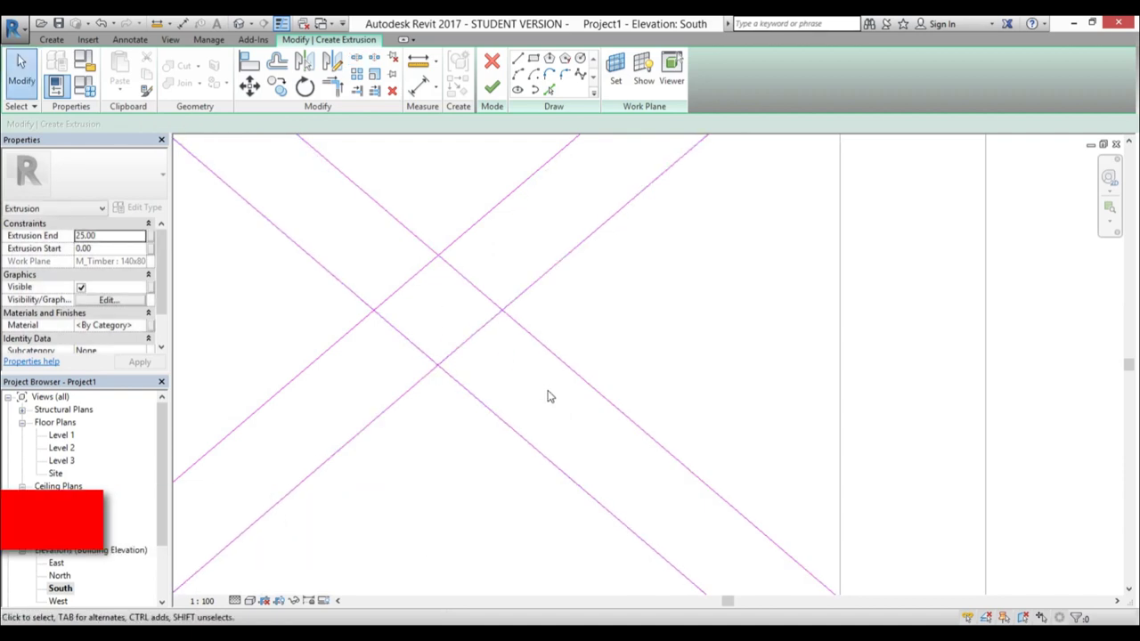
Trim the diagonal lines at the central crossing into four V-shaped corners, leaving the middle of the X open
{"action": "key", "text": "t"}
{"action": "key", "text": "r"}
{"action": "key", "text": "t"}
{"action": "key", "text": "r"}
{"action": "left_click", "coordinate": [549, 350]}
{"action": "left_click", "coordinate": [526, 290]}
{"action": "left_click", "coordinate": [470, 234]}
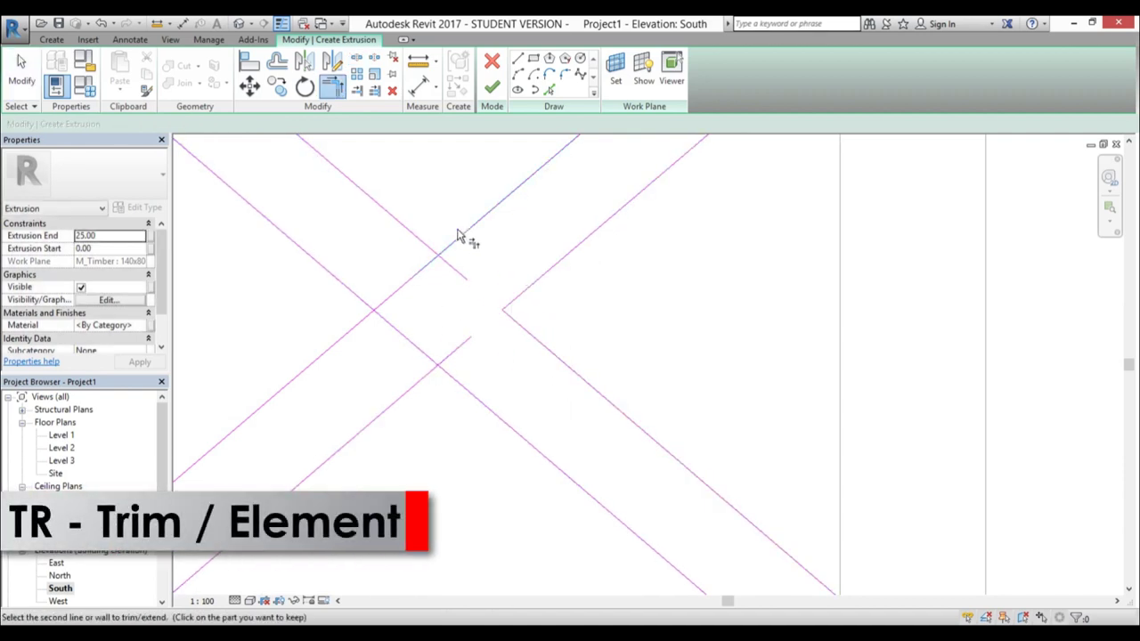
{"action": "left_click", "coordinate": [355, 294]}
{"action": "left_click", "coordinate": [355, 327]}
{"action": "left_click", "coordinate": [413, 386]}
{"action": "left_click", "coordinate": [468, 390]}
{"action": "scroll", "coordinate": [526, 372], "scroll_direction": "down", "scroll_amount": 3}
{"action": "key", "text": "Escape"}
Draw closing lines at the two upper ends of the X, along the top rail's underside and the adjoining post faces
{"action": "scroll", "coordinate": [398, 217], "scroll_direction": "up", "scroll_amount": 3}
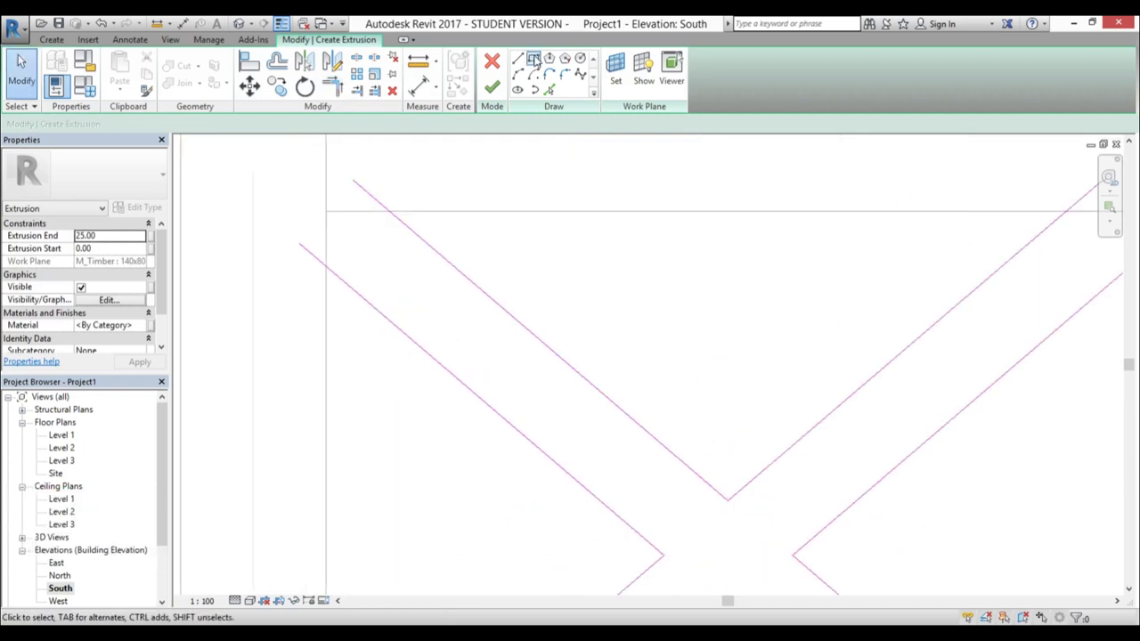
{"action": "left_click", "coordinate": [389, 211]}
{"action": "left_click", "coordinate": [326, 211]}
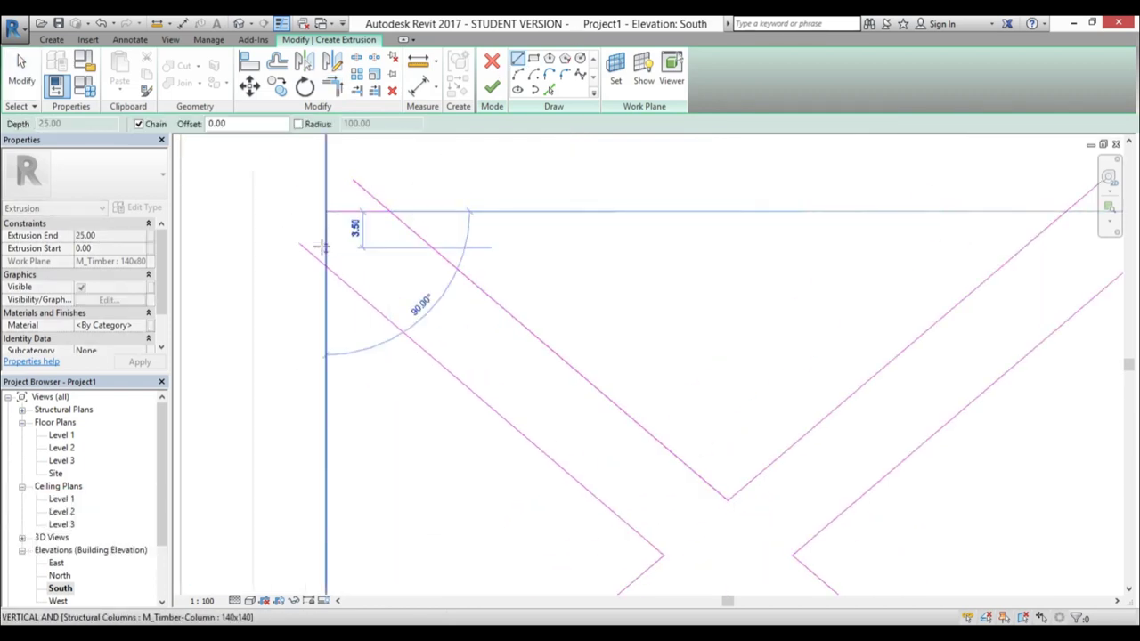
{"action": "left_click", "coordinate": [326, 266]}
{"action": "scroll", "coordinate": [326, 266], "scroll_direction": "down", "scroll_amount": 3}
{"action": "key", "text": "Escape"}
{"action": "scroll", "coordinate": [613, 242], "scroll_direction": "up", "scroll_amount": 3}
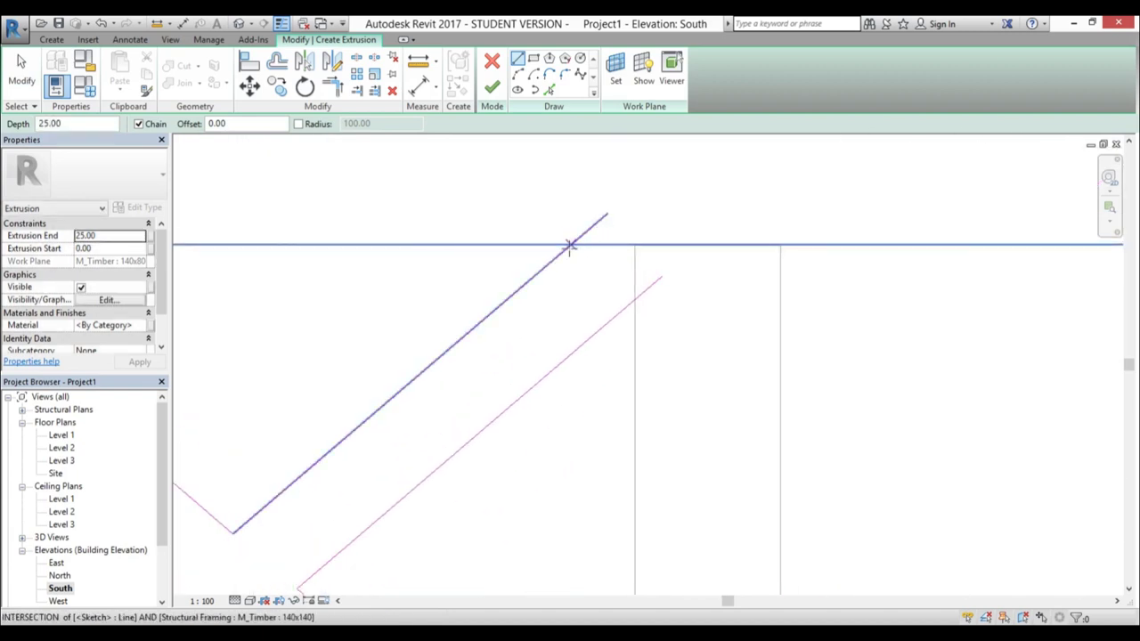
{"action": "left_click", "coordinate": [571, 245]}
{"action": "left_click", "coordinate": [635, 244]}
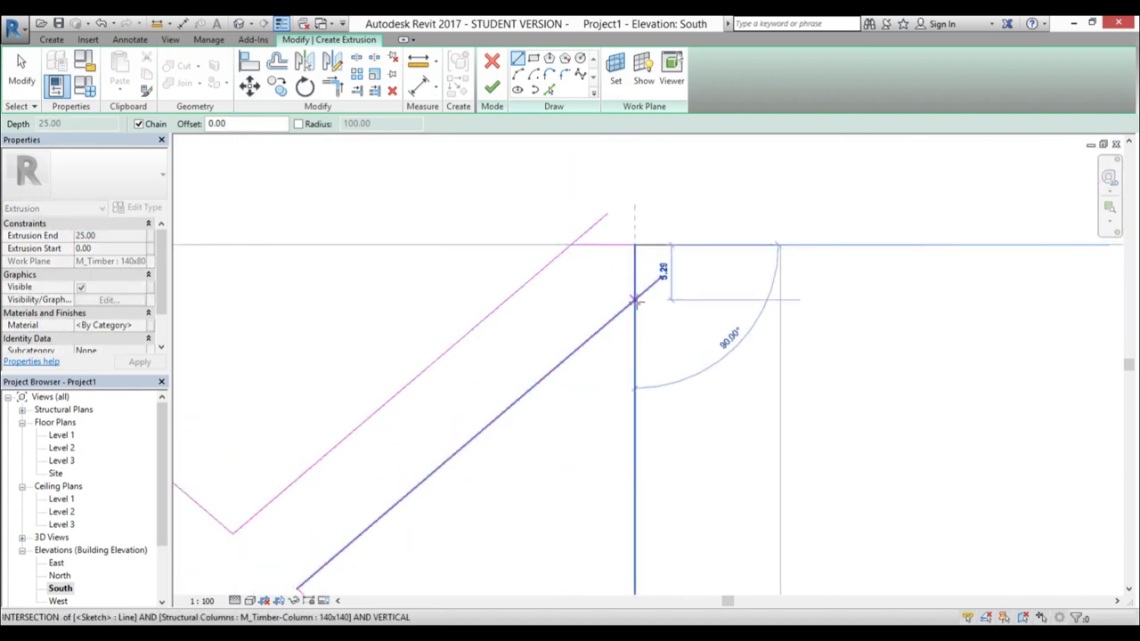
{"action": "left_click", "coordinate": [636, 300]}
{"action": "key", "text": "Escape"}
Draw closing lines at the two lower ends of the X, along the lower beam's top edge and the post faces
{"action": "scroll", "coordinate": [629, 222], "scroll_direction": "down", "scroll_amount": 5}
{"action": "scroll", "coordinate": [630, 447], "scroll_direction": "up", "scroll_amount": 4}
{"action": "left_click", "coordinate": [655, 344]}
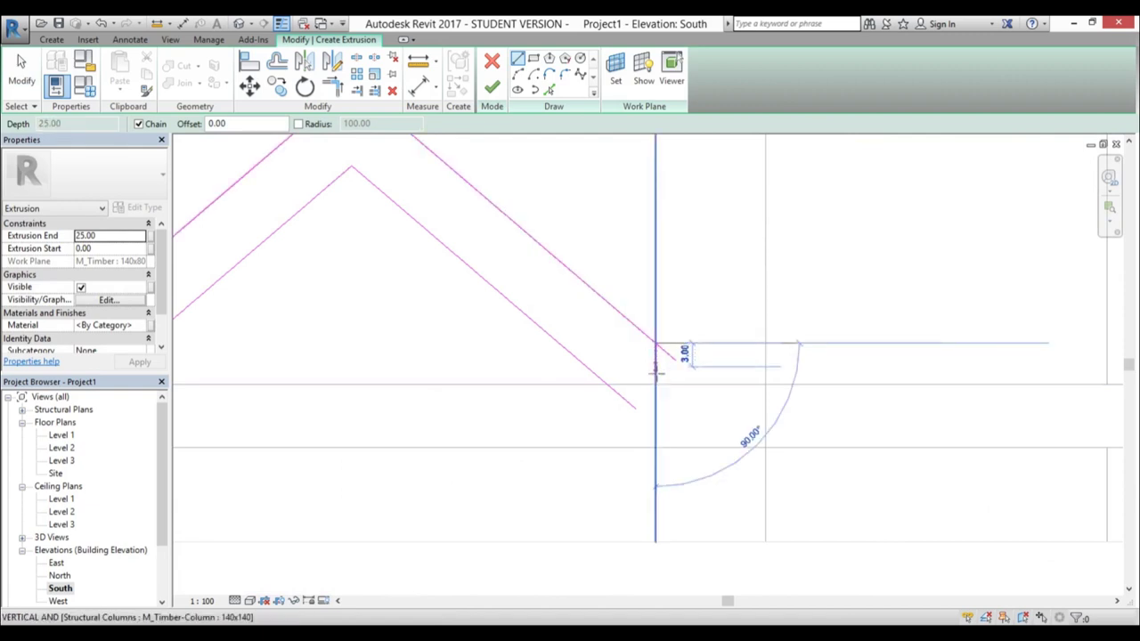
{"action": "left_click", "coordinate": [655, 383]}
{"action": "left_click", "coordinate": [608, 384]}
{"action": "key", "text": "Escape"}
{"action": "scroll", "coordinate": [734, 376], "scroll_direction": "down", "scroll_amount": 3}
{"action": "scroll", "coordinate": [442, 393], "scroll_direction": "up", "scroll_amount": 3}
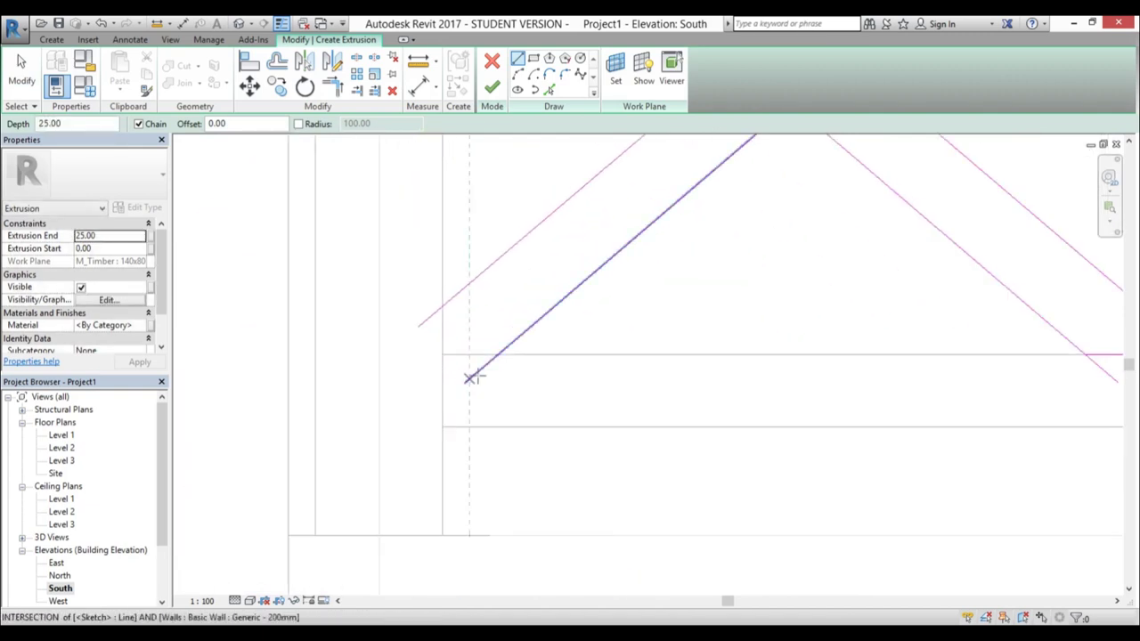
{"action": "left_click", "coordinate": [496, 356]}
{"action": "left_click", "coordinate": [442, 354]}
{"action": "left_click", "coordinate": [442, 307]}
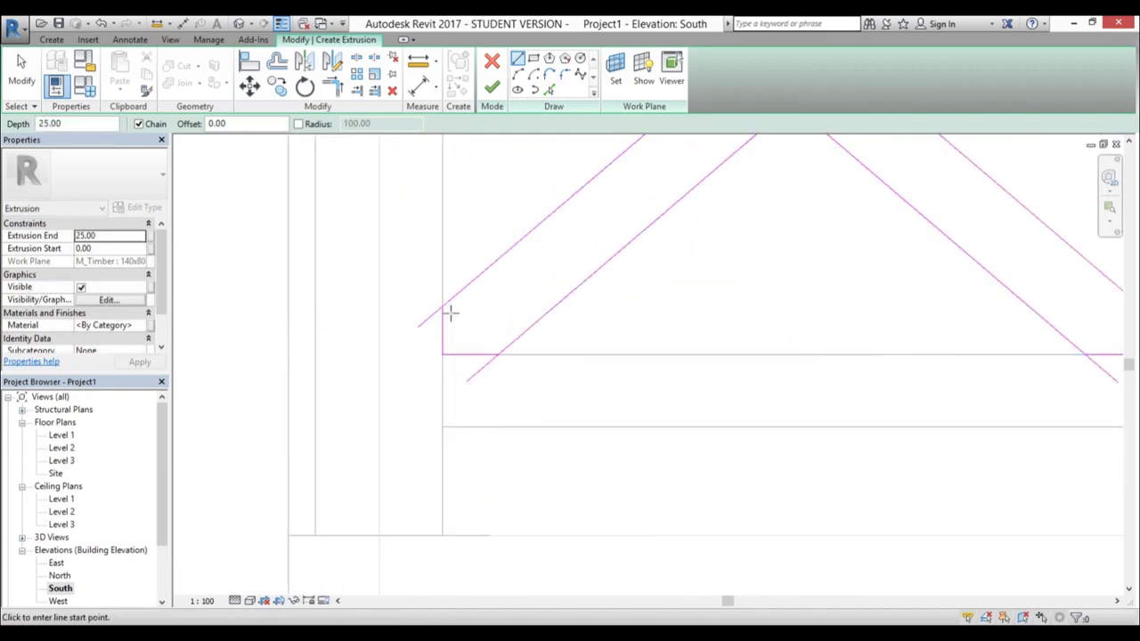
{"action": "key", "text": "Escape"}
{"action": "key", "text": "Escape"}
Trim the overshooting diagonal lines to the closing lines at the two lower ends of the X
{"action": "key", "text": "t"}
{"action": "key", "text": "r"}
{"action": "left_click", "coordinate": [444, 327]}
{"action": "left_click", "coordinate": [453, 301]}
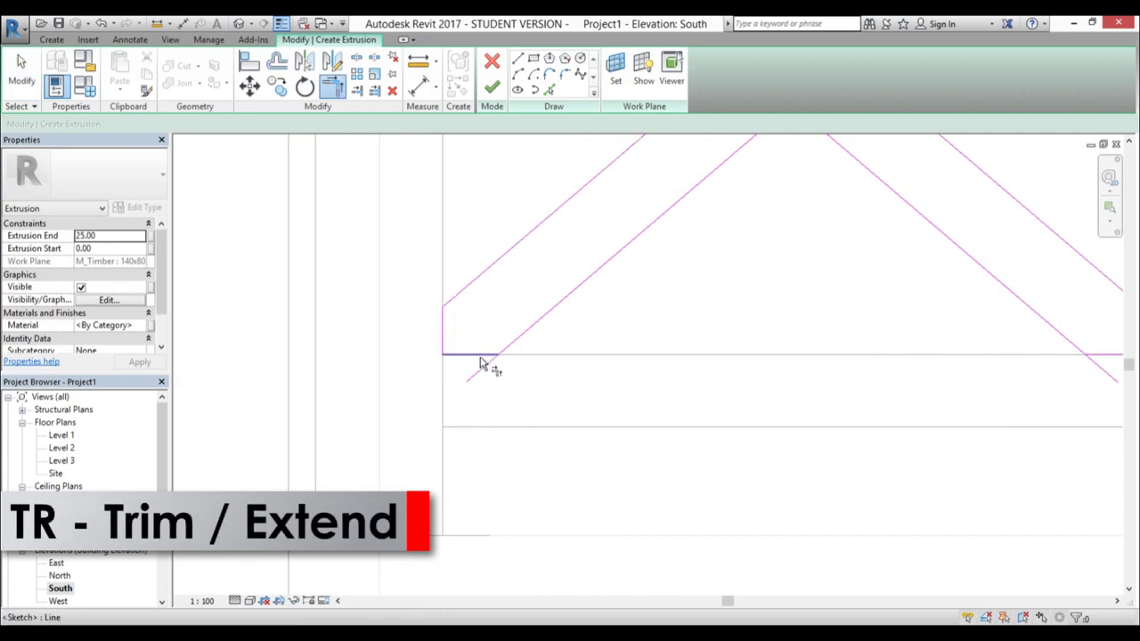
{"action": "left_click", "coordinate": [506, 350]}
{"action": "scroll", "coordinate": [413, 357], "scroll_direction": "down", "scroll_amount": 3}
{"action": "scroll", "coordinate": [787, 362], "scroll_direction": "up", "scroll_amount": 3}
{"action": "left_click", "coordinate": [644, 352]}
{"action": "left_click", "coordinate": [606, 345]}
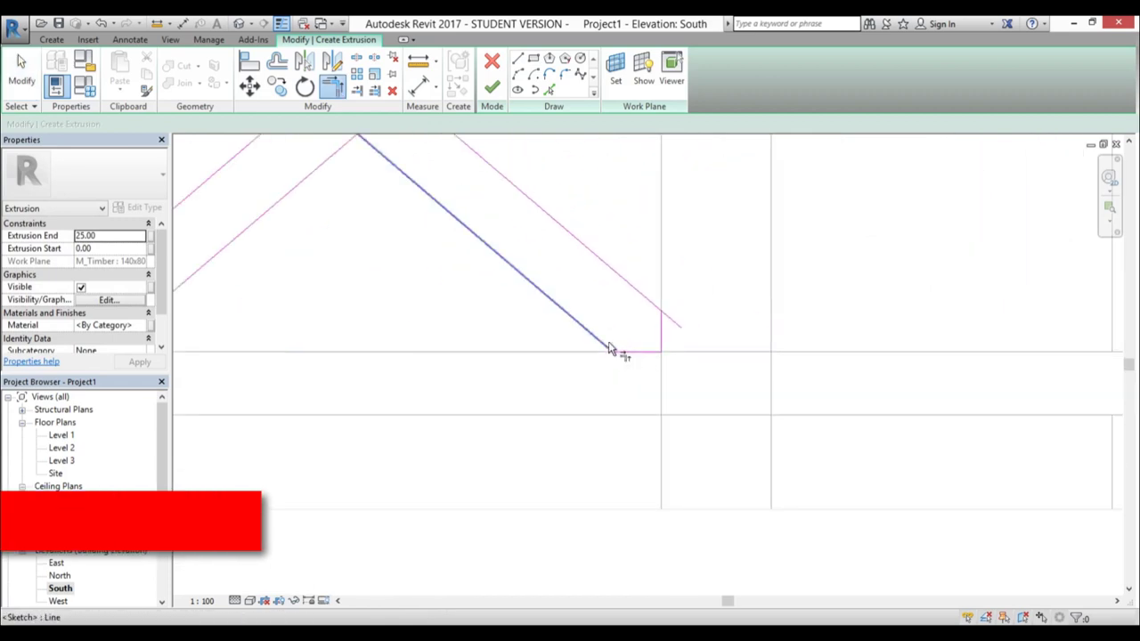
Trim the overshooting diagonal lines to the closing lines at the two upper ends of the X
{"action": "scroll", "coordinate": [613, 276], "scroll_direction": "down", "scroll_amount": 2}
{"action": "middle_click_drag", "start_coordinate": [613, 276], "coordinate": [619, 537]}
{"action": "scroll", "coordinate": [646, 312], "scroll_direction": "up", "scroll_amount": 3}
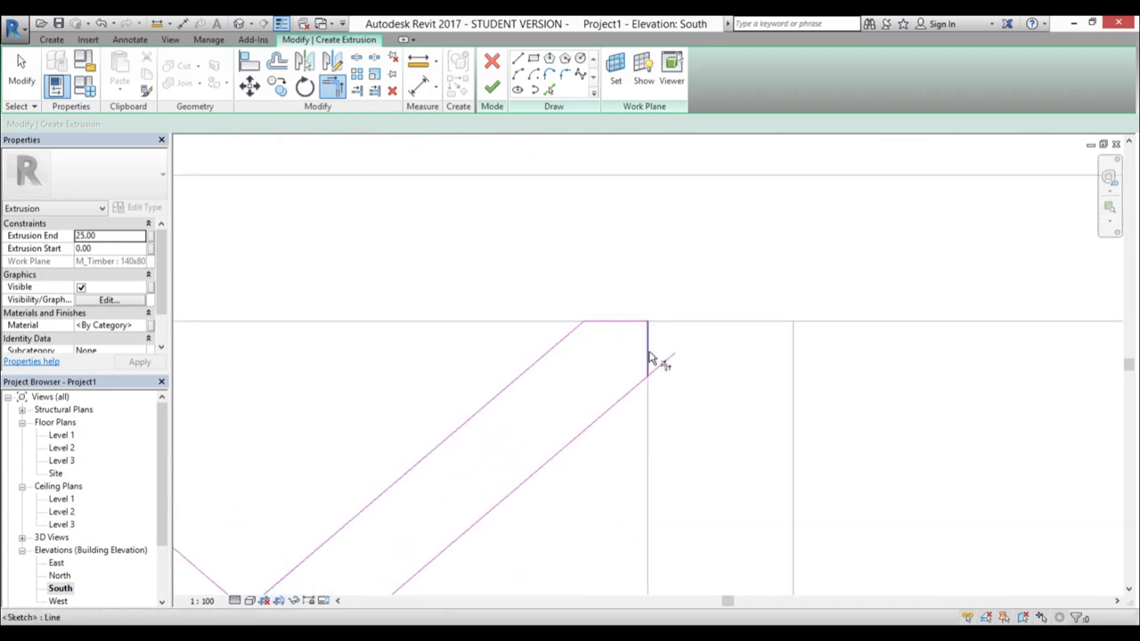
{"action": "left_click", "coordinate": [631, 392]}
{"action": "scroll", "coordinate": [708, 365], "scroll_direction": "down", "scroll_amount": 3}
{"action": "scroll", "coordinate": [332, 354], "scroll_direction": "up", "scroll_amount": 3}
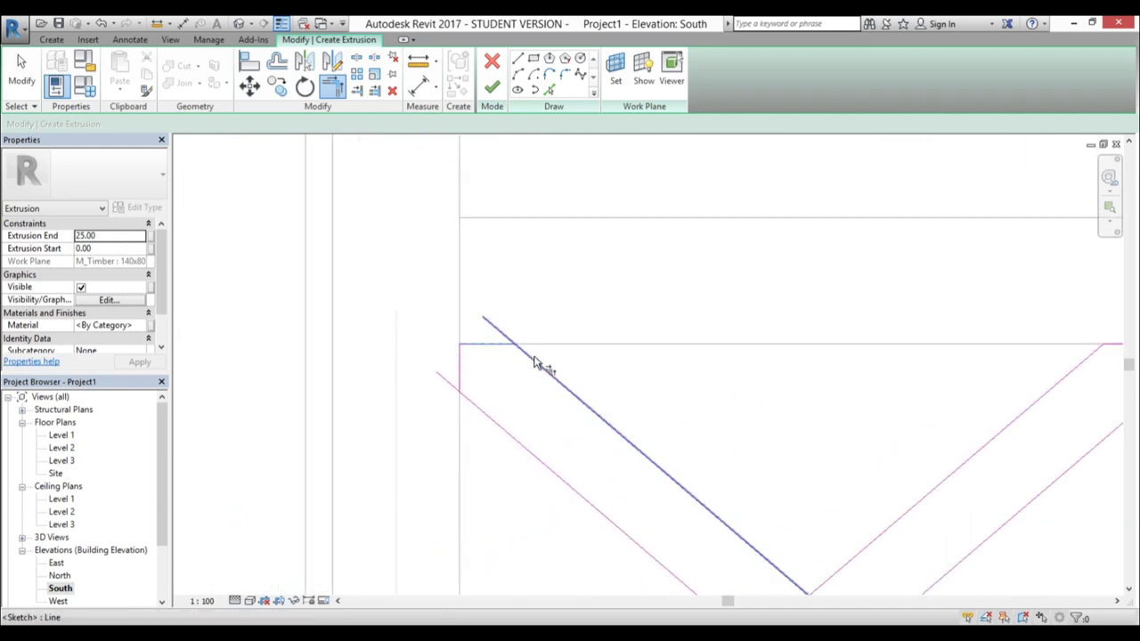
{"action": "scroll", "coordinate": [436, 368], "scroll_direction": "down", "scroll_amount": 3}
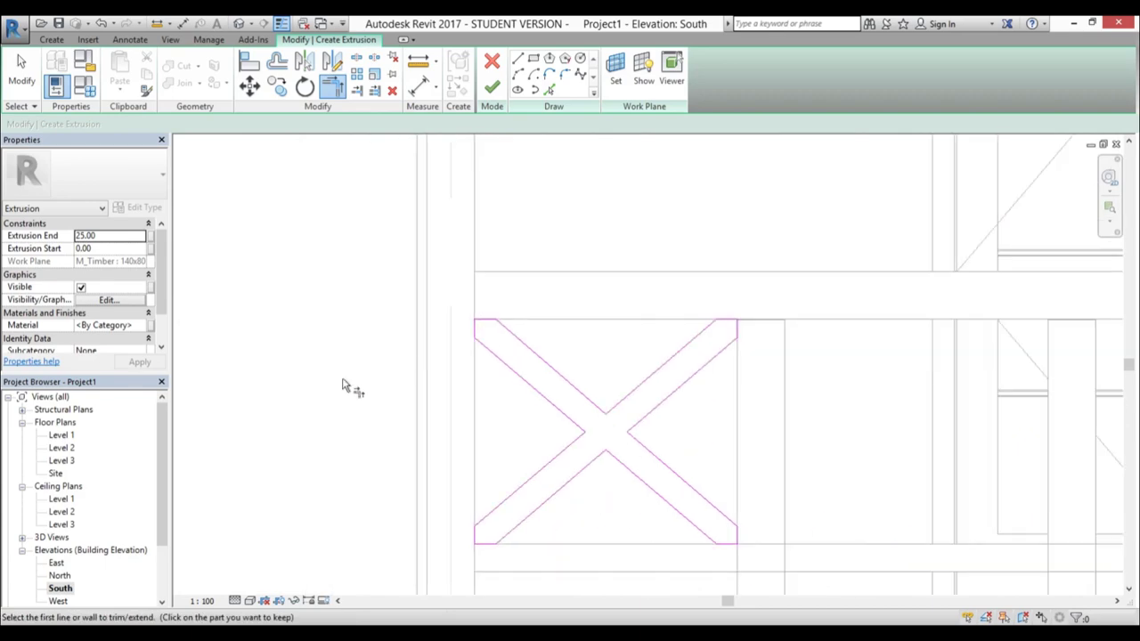
Assign the Gypsum Wall Board material to the X brace extrusion and finish its sketch
{"action": "left_click", "coordinate": [141, 326]}
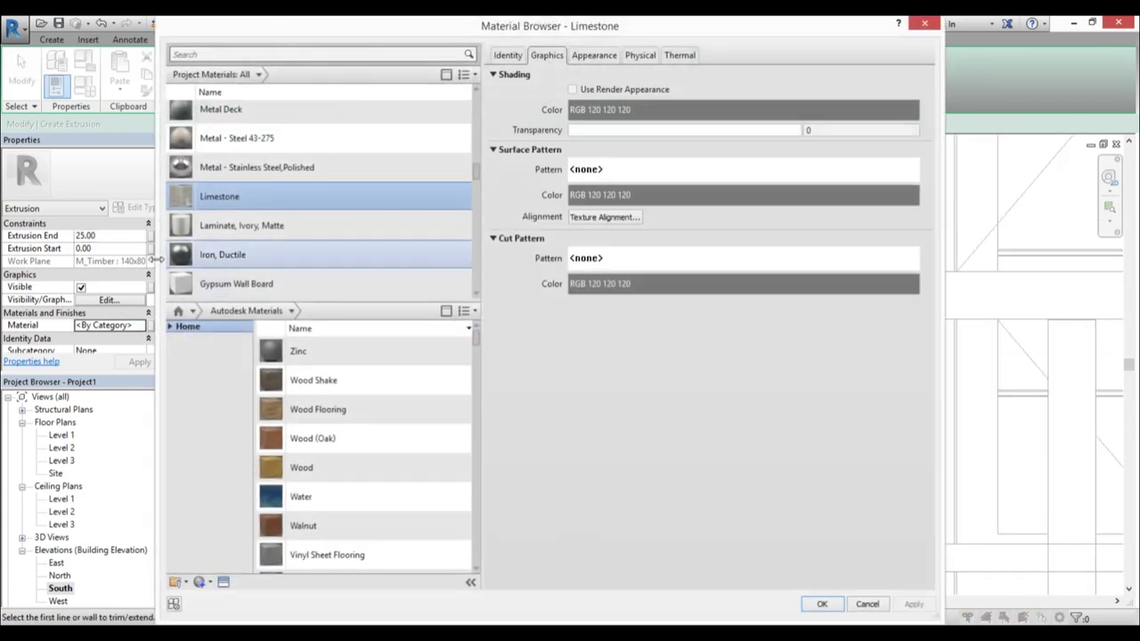
{"action": "left_click", "coordinate": [231, 285]}
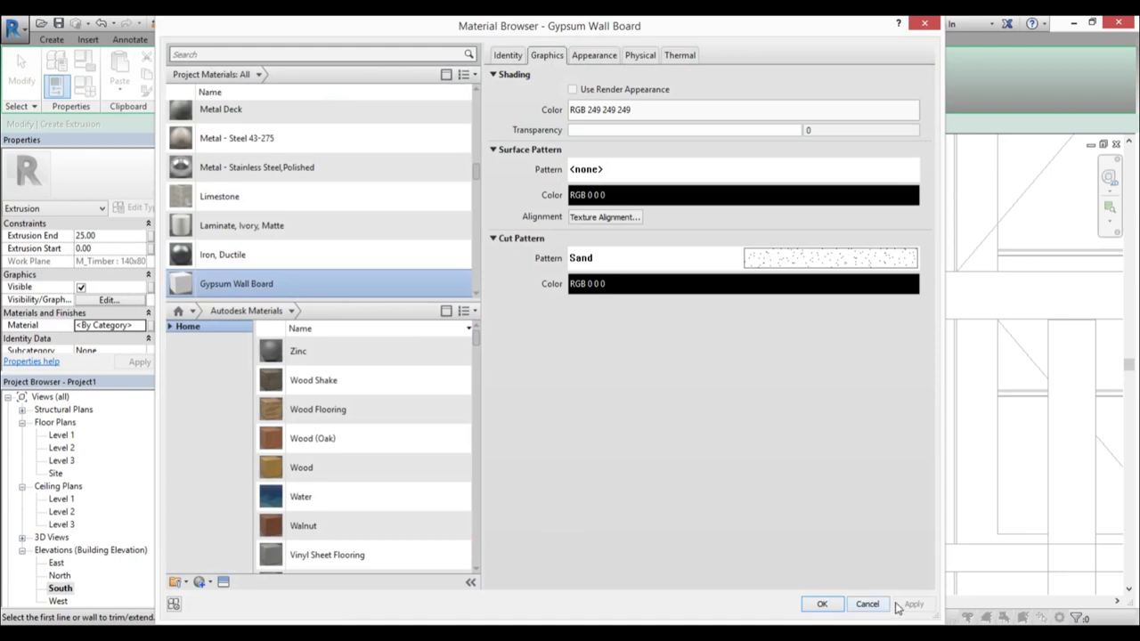
{"action": "left_click", "coordinate": [821, 604]}
{"action": "left_click", "coordinate": [493, 90]}
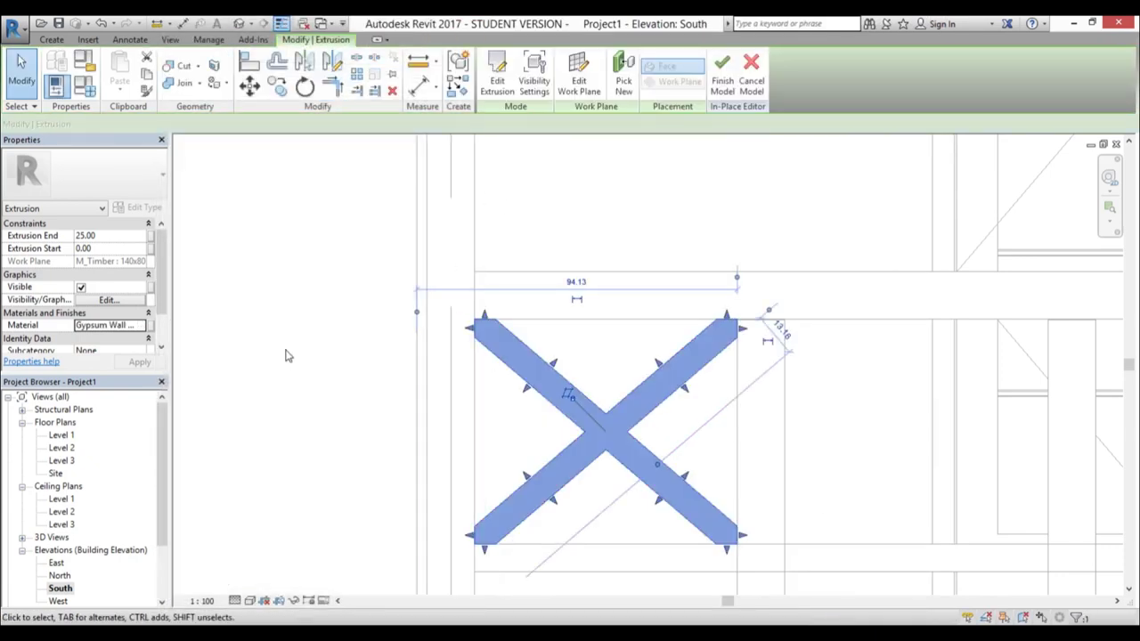
In the Level 2 plan, stretch the X brace's depth to match both faces of the beam and finish the in-place model
{"action": "double_click", "coordinate": [63, 447]}
{"action": "middle_click_drag", "start_coordinate": [339, 373], "coordinate": [1008, 408]}
{"action": "scroll", "coordinate": [934, 401], "scroll_direction": "down", "scroll_amount": 1}
{"action": "middle_click_drag", "start_coordinate": [242, 411], "coordinate": [393, 407]}
{"action": "scroll", "coordinate": [390, 396], "scroll_direction": "up", "scroll_amount": 3}
{"action": "left_click_drag", "start_coordinate": [492, 501], "coordinate": [509, 348]}
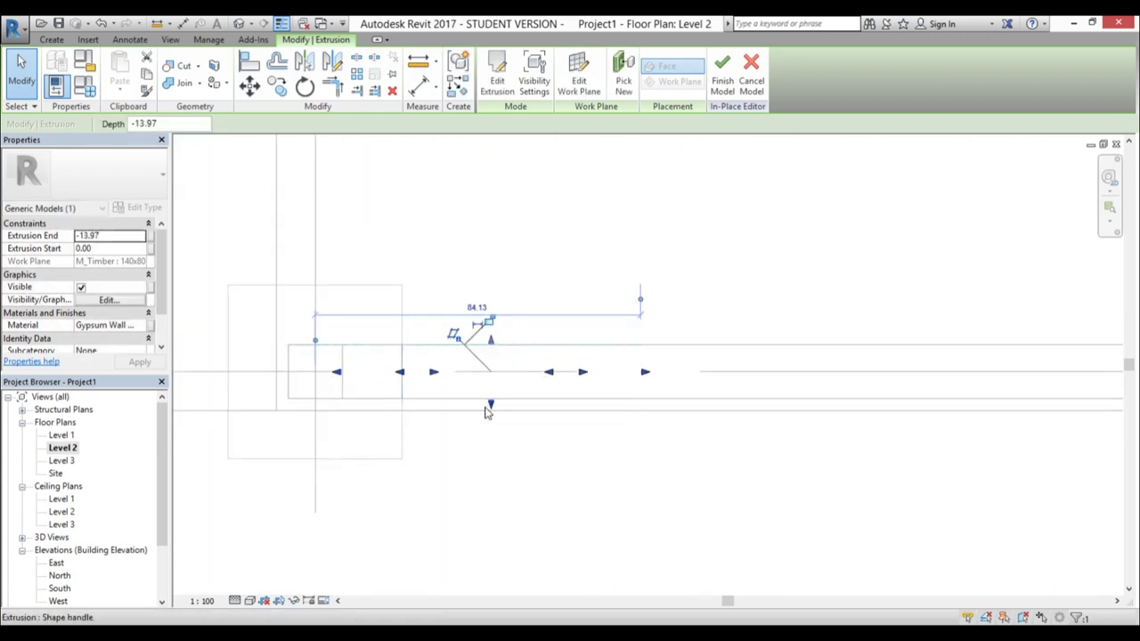
{"action": "mouse_move", "coordinate": [496, 411]}
{"action": "left_mouse_down"}
{"action": "mouse_move", "coordinate": [496, 390]}
{"action": "mouse_move", "coordinate": [496, 401]}
{"action": "left_mouse_up"}
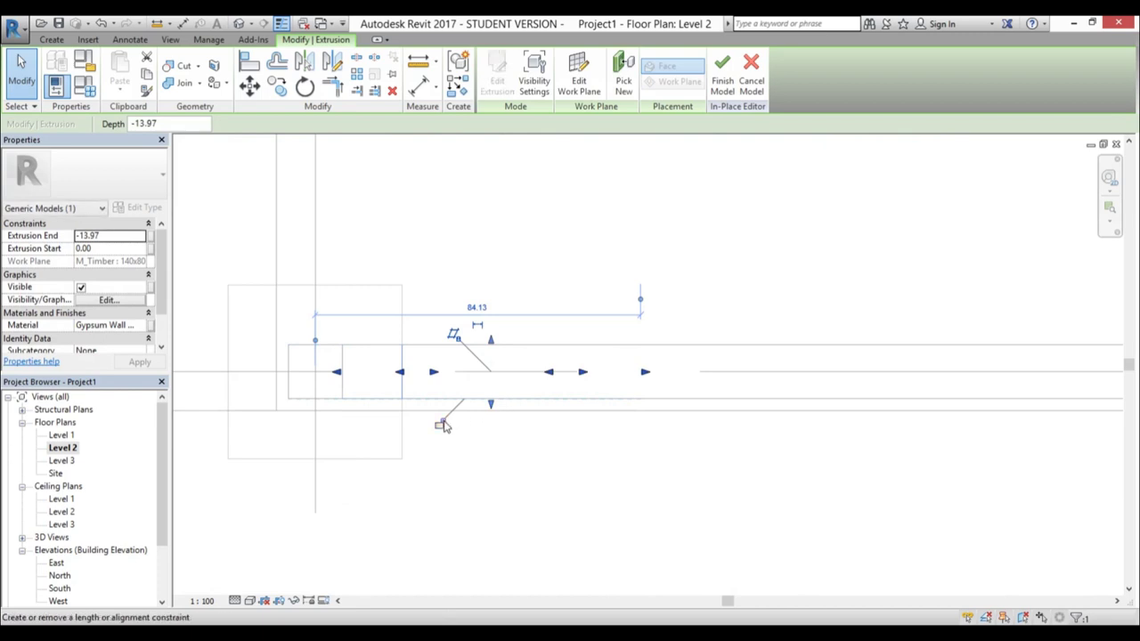
{"action": "mouse_move", "coordinate": [491, 345]}
{"action": "left_mouse_down"}
{"action": "mouse_move", "coordinate": [495, 354]}
{"action": "mouse_move", "coordinate": [498, 343]}
{"action": "left_mouse_up"}
{"action": "left_click", "coordinate": [608, 499]}
{"action": "left_click", "coordinate": [488, 85]}
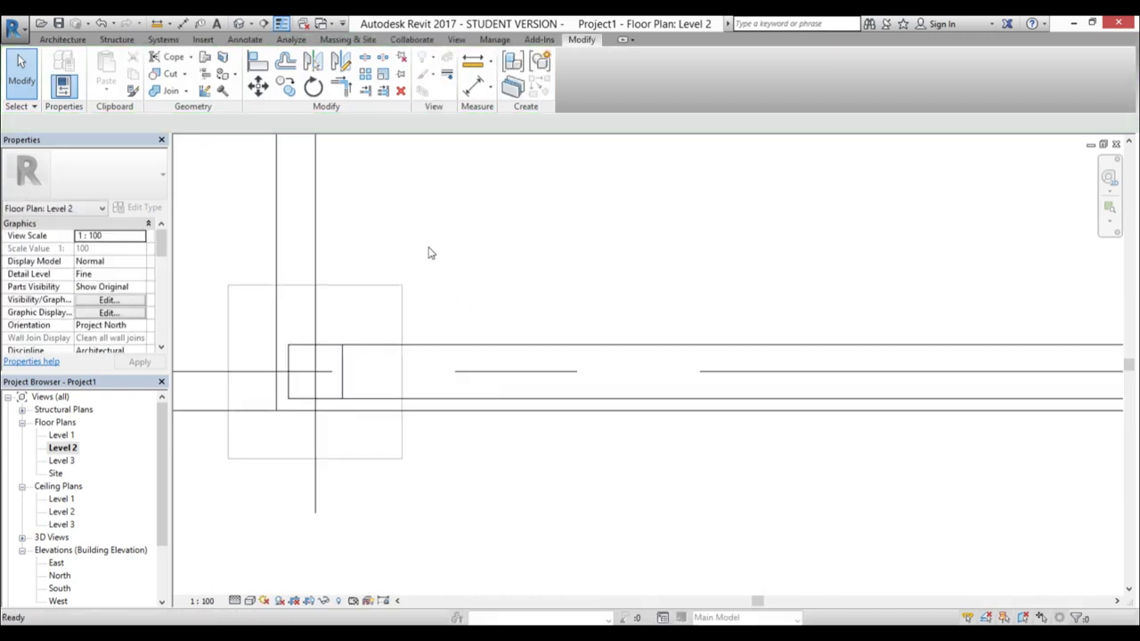
Select the X brace in the South elevation and display the Level 2 plan in Wireframe style
{"action": "double_click", "coordinate": [59, 589]}
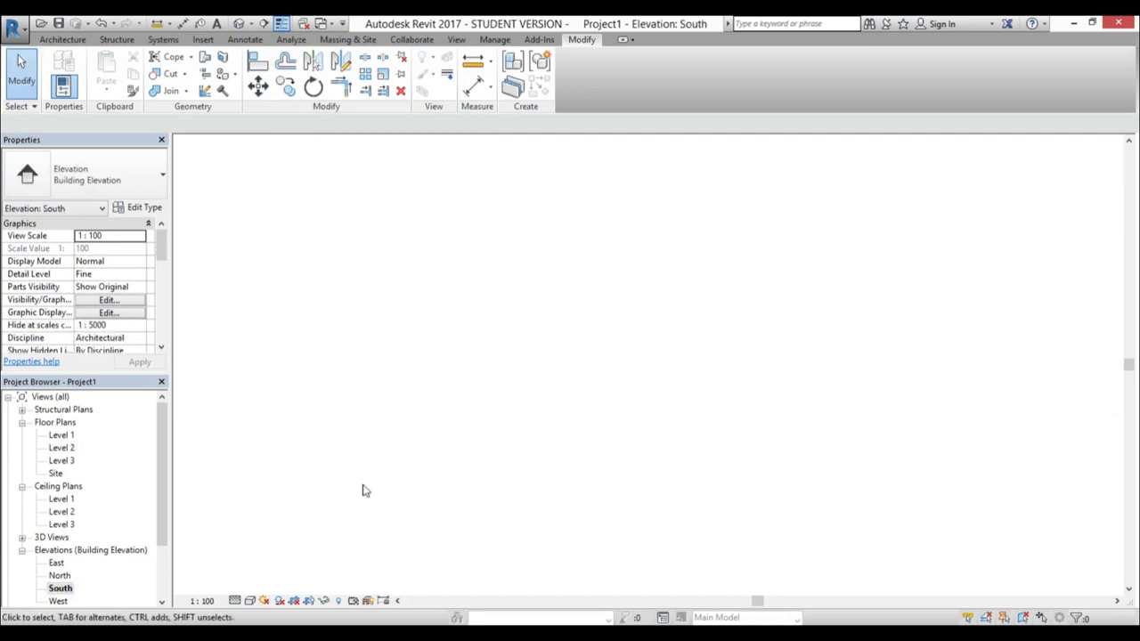
{"action": "left_click", "coordinate": [488, 376]}
{"action": "scroll", "coordinate": [488, 377], "scroll_direction": "down", "scroll_amount": 3}
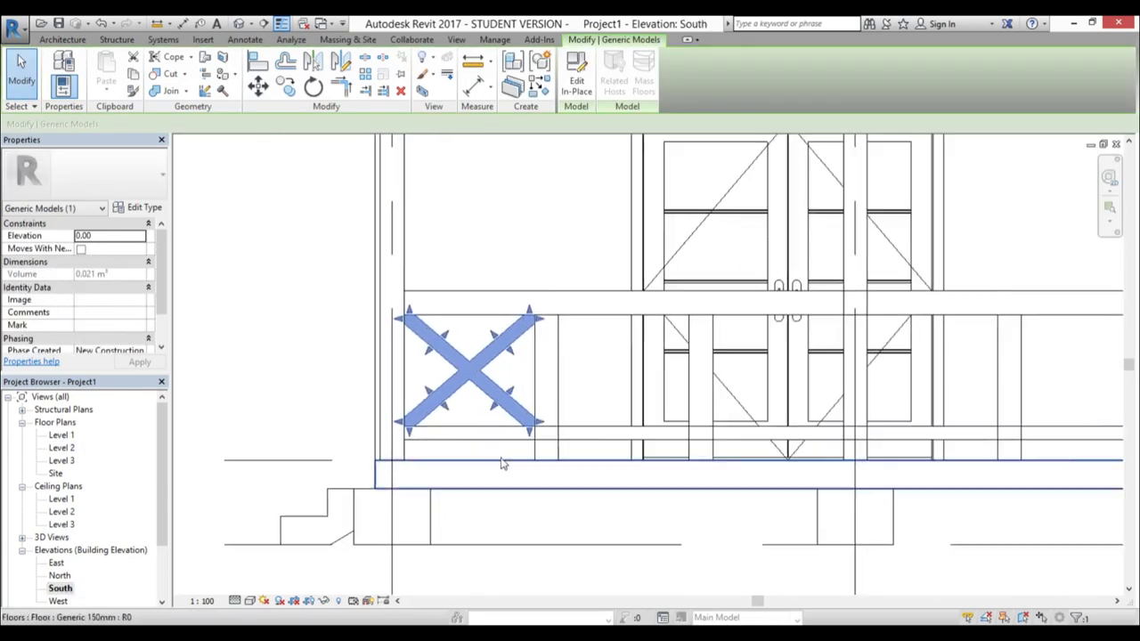
{"action": "double_click", "coordinate": [62, 448]}
{"action": "scroll", "coordinate": [489, 463], "scroll_direction": "up", "scroll_amount": 4}
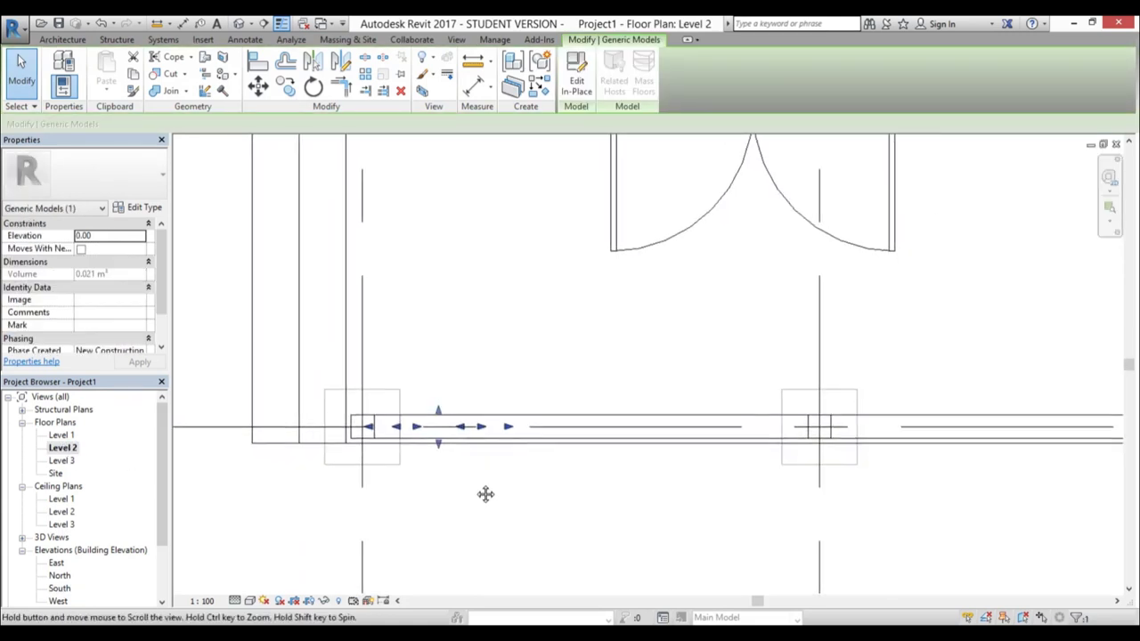
{"action": "scroll", "coordinate": [493, 498], "scroll_direction": "up", "scroll_amount": 1}
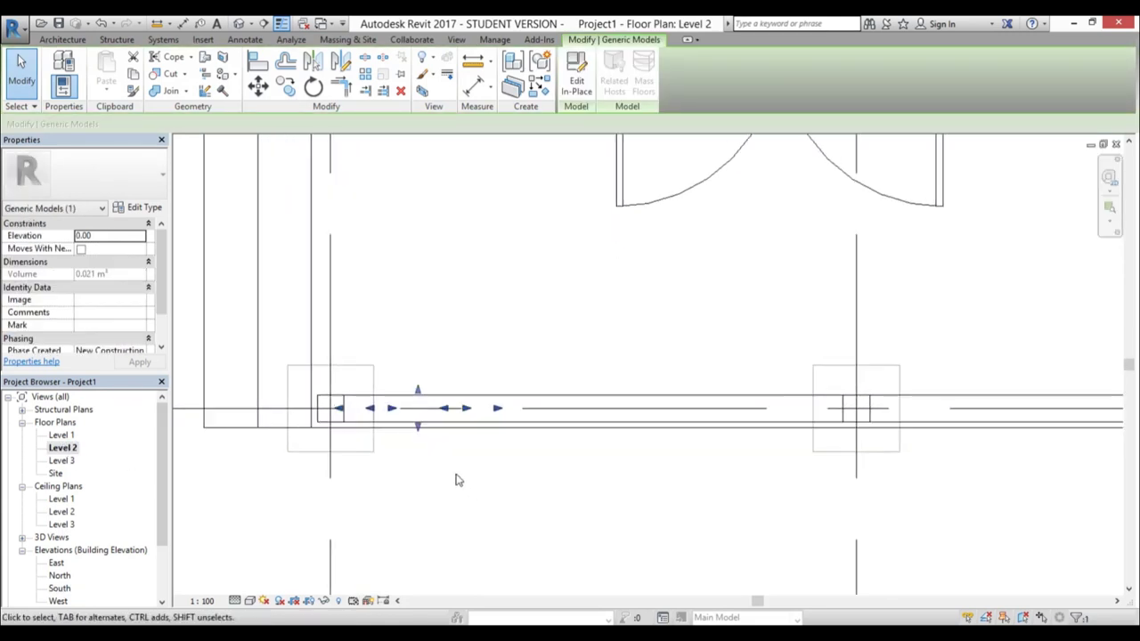
{"action": "left_click", "coordinate": [249, 601]}
{"action": "left_click", "coordinate": [285, 514]}
{"action": "scroll", "coordinate": [496, 418], "scroll_direction": "up", "scroll_amount": 2}
{"action": "scroll", "coordinate": [526, 481], "scroll_direction": "down", "scroll_amount": 3}
{"action": "scroll", "coordinate": [508, 499], "scroll_direction": "up", "scroll_amount": 2}
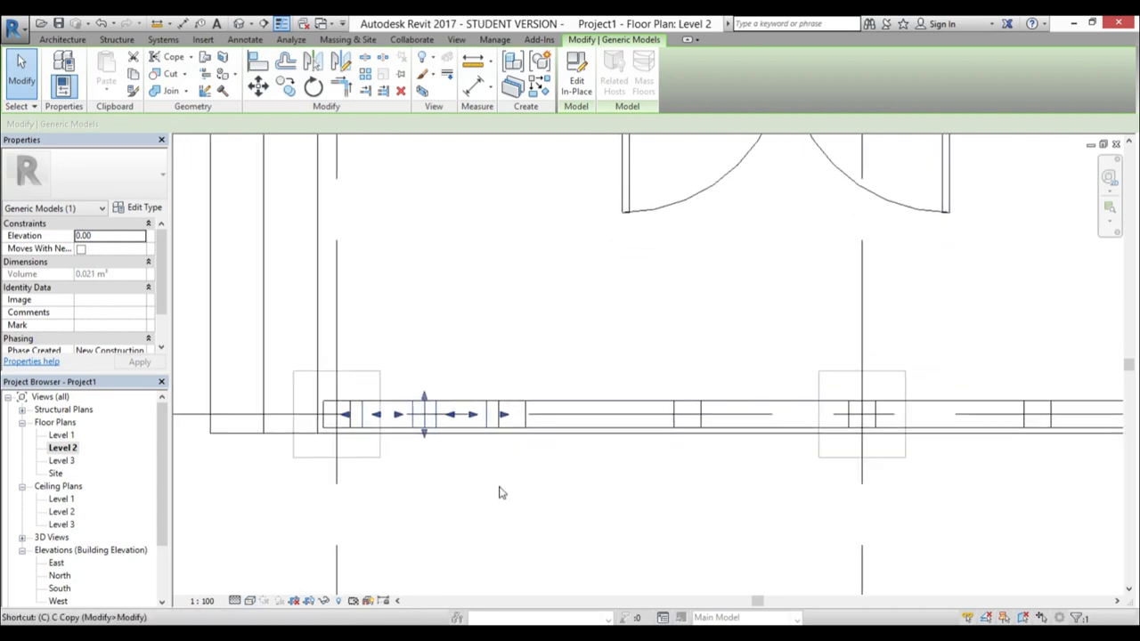
Copy the X brace in multiple mode from the first column's centre into the other bays before the second column
{"action": "key", "text": "c"}
{"action": "key", "text": "o"}
{"action": "scroll", "coordinate": [414, 459], "scroll_direction": "up", "scroll_amount": 1}
{"action": "left_click", "coordinate": [310, 400]}
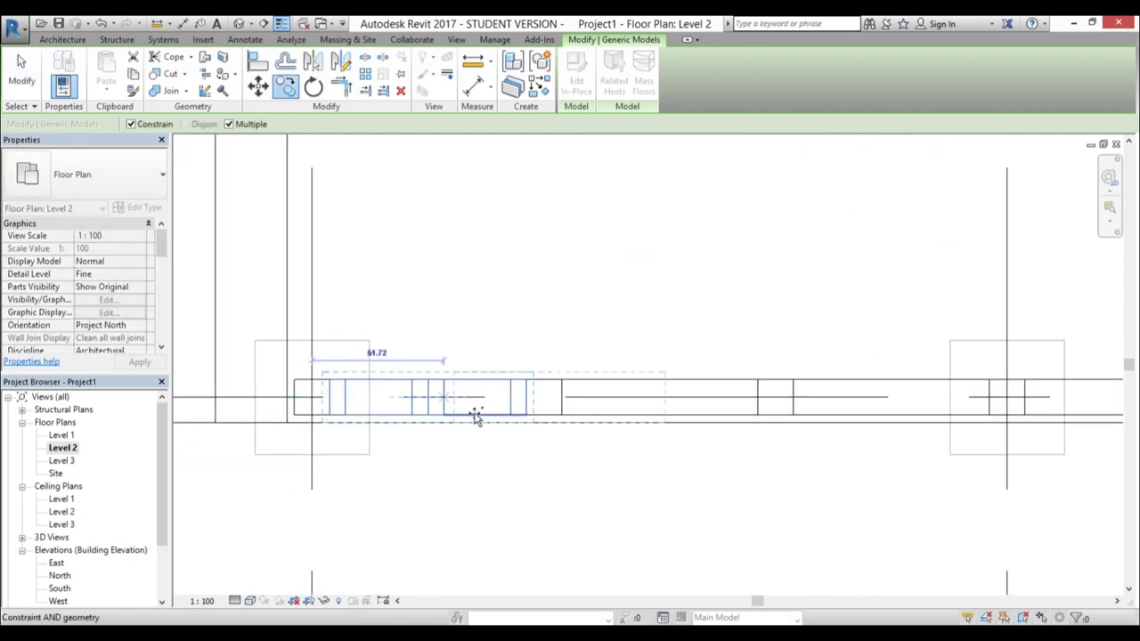
{"action": "left_click", "coordinate": [543, 398]}
{"action": "left_click", "coordinate": [775, 398]}
{"action": "scroll", "coordinate": [755, 490], "scroll_direction": "up", "scroll_amount": 1}
{"action": "middle_click_drag", "start_coordinate": [754, 490], "coordinate": [179, 491]}
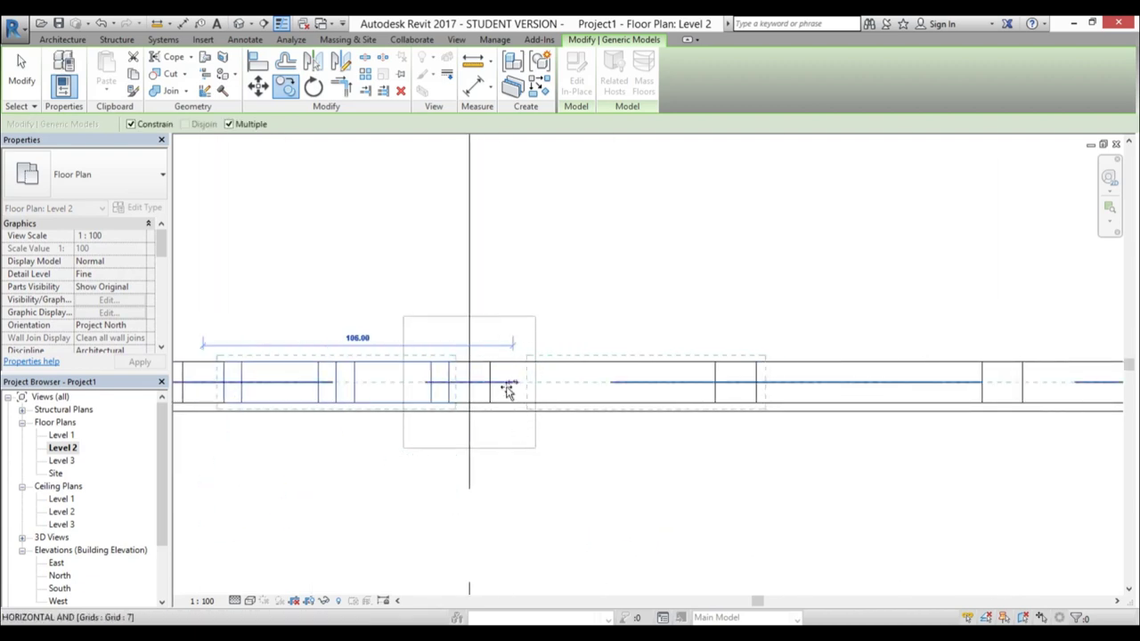
Continue copying the X brace along the beam into the remaining bays up to the last column
{"action": "left_click", "coordinate": [736, 385]}
{"action": "middle_click_drag", "start_coordinate": [837, 450], "coordinate": [429, 491]}
{"action": "left_click", "coordinate": [482, 445]}
{"action": "left_click", "coordinate": [752, 445]}
{"action": "scroll", "coordinate": [807, 494], "scroll_direction": "down", "scroll_amount": 2}
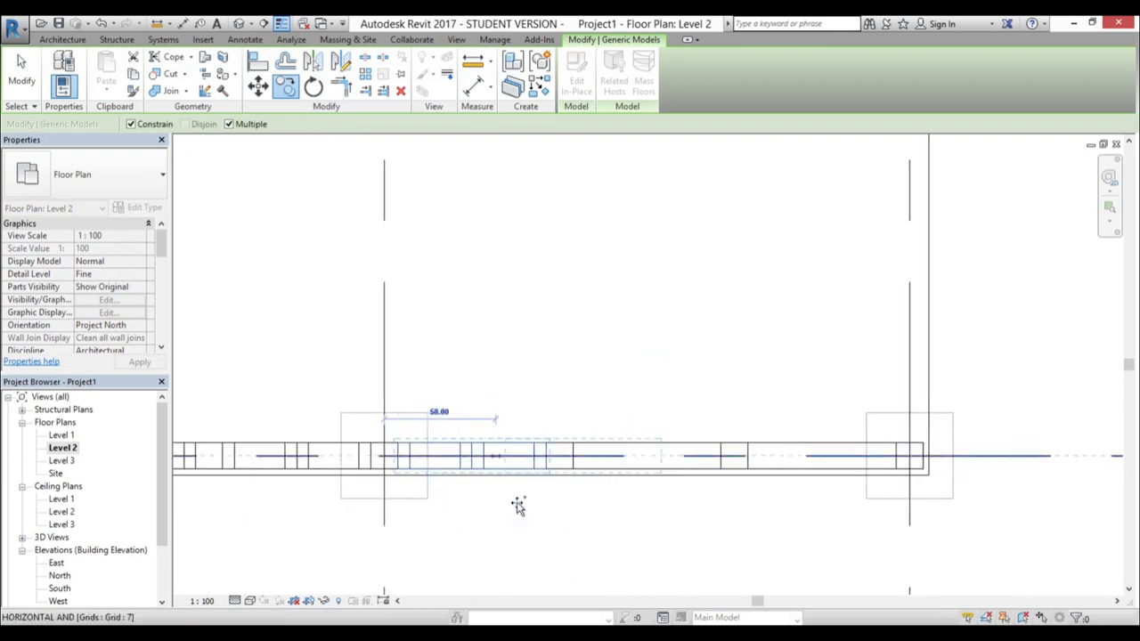
{"action": "left_click", "coordinate": [567, 461]}
{"action": "left_click", "coordinate": [734, 458]}
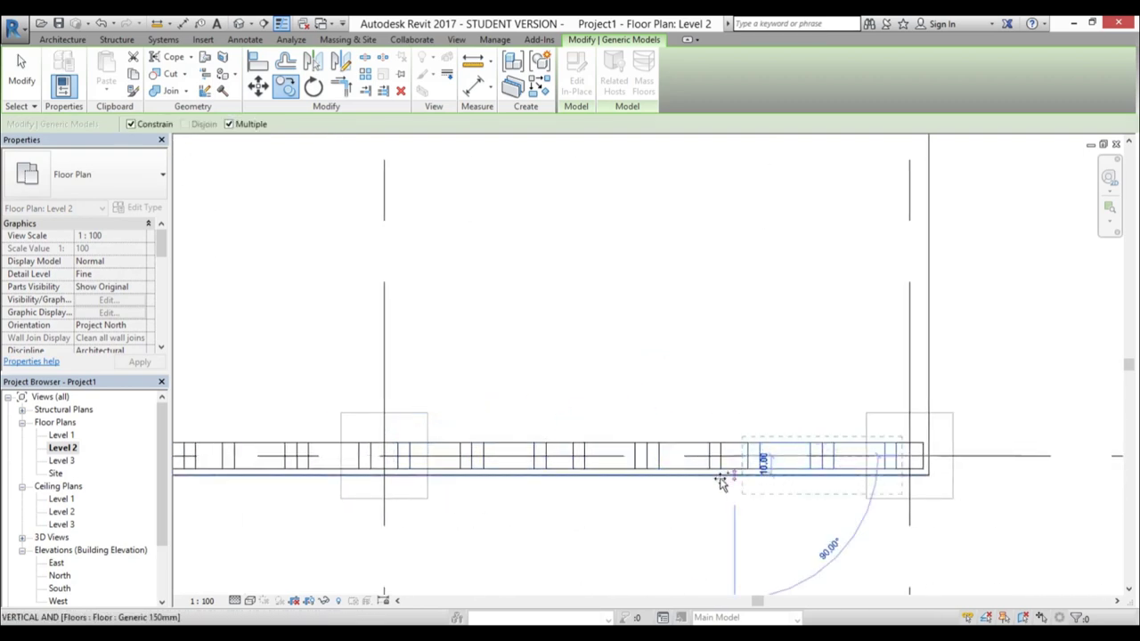
{"action": "key", "text": "Escape"}
{"action": "scroll", "coordinate": [726, 464], "scroll_direction": "down", "scroll_amount": 3}
{"action": "left_click", "coordinate": [621, 396]}
Open the 3D view and set its visual style to Realistic
{"action": "left_click", "coordinate": [239, 24]}
{"action": "scroll", "coordinate": [784, 339], "scroll_direction": "down", "scroll_amount": 2}
{"action": "mouse_move", "coordinate": [665, 453]}
{"action": "middle_mouse_down", "text": "shift"}
{"action": "mouse_move", "coordinate": [775, 476]}
{"action": "mouse_move", "coordinate": [736, 509]}
{"action": "mouse_move", "coordinate": [648, 393]}
{"action": "mouse_move", "coordinate": [622, 455]}
{"action": "middle_mouse_up", "text": "shift"}
{"action": "scroll", "coordinate": [697, 521], "scroll_direction": "up", "scroll_amount": 5}
{"action": "left_click", "coordinate": [252, 602]}
{"action": "left_click", "coordinate": [278, 572]}
{"action": "middle_click_drag", "start_coordinate": [705, 509], "coordinate": [751, 484], "text": "shift"}
{"action": "scroll", "coordinate": [450, 379], "scroll_direction": "up", "scroll_amount": 5}
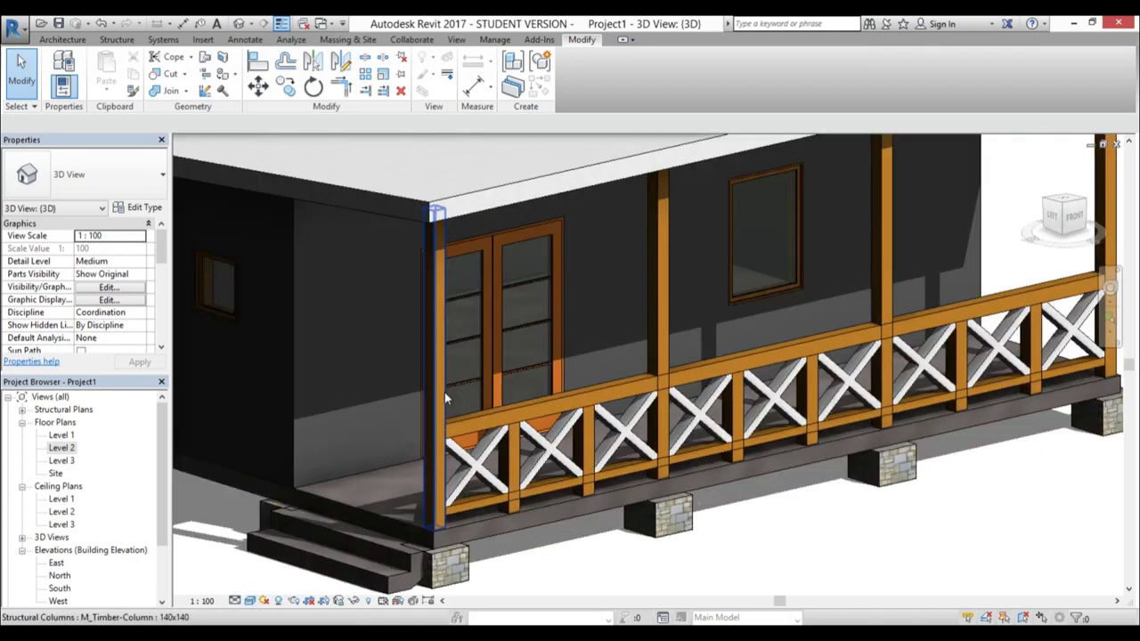
Set the structural material of all the porch columns and short railing posts to Gypsum Wall Board
{"action": "left_click", "coordinate": [445, 398]}
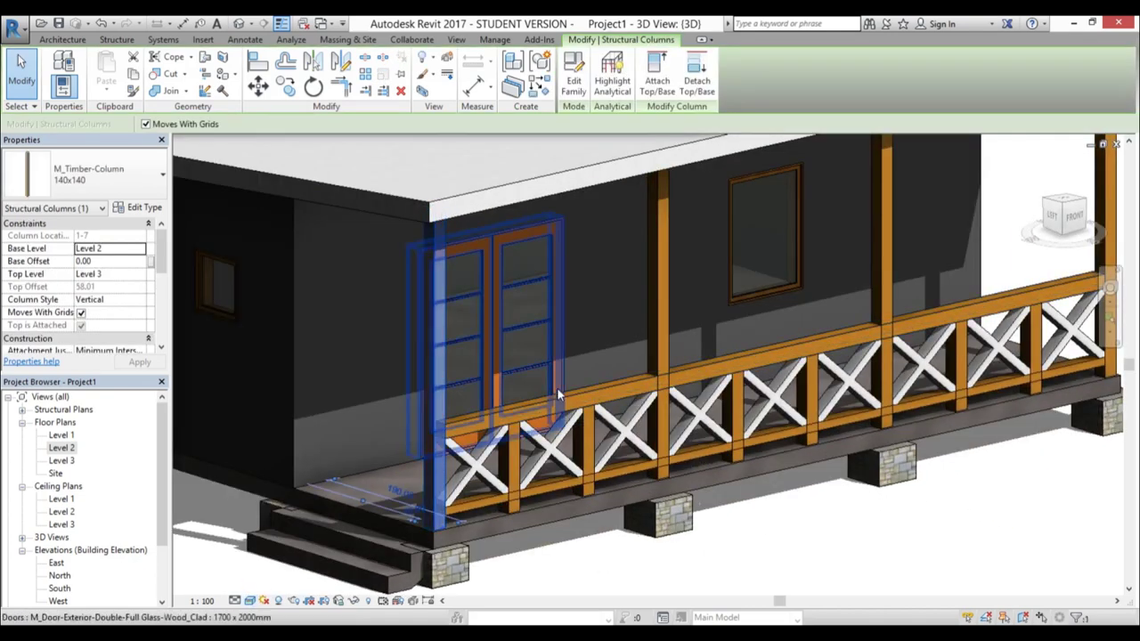
{"action": "scroll", "coordinate": [445, 398], "scroll_direction": "down", "scroll_amount": 3}
{"action": "scroll", "coordinate": [624, 357], "scroll_direction": "up", "scroll_amount": 1}
{"action": "left_click", "coordinate": [626, 356], "text": "ctrl"}
{"action": "left_click", "coordinate": [772, 314], "text": "ctrl"}
{"action": "left_click", "coordinate": [915, 267], "text": "ctrl"}
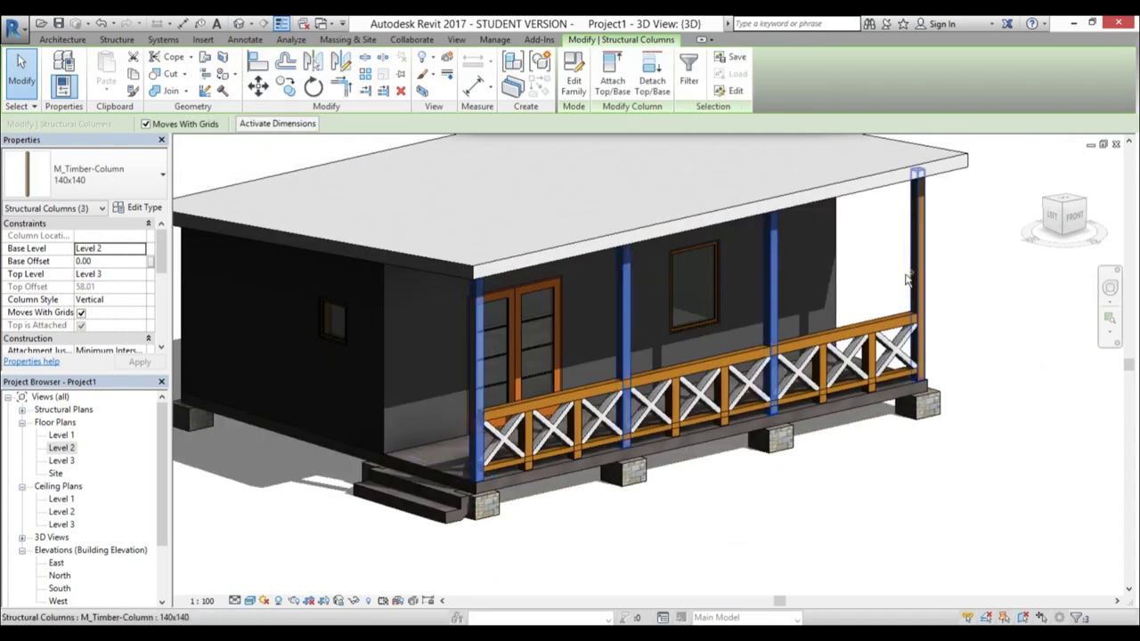
{"action": "scroll", "coordinate": [591, 423], "scroll_direction": "up", "scroll_amount": 2}
{"action": "left_click", "coordinate": [842, 373], "text": "ctrl"}
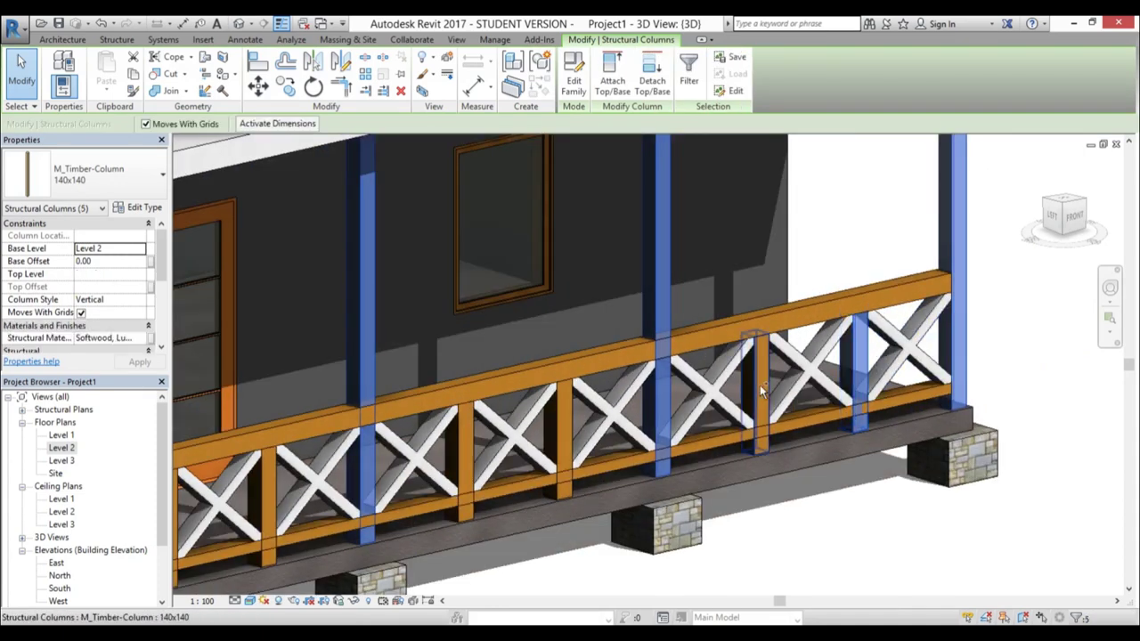
{"action": "left_click", "coordinate": [472, 451], "text": "ctrl"}
{"action": "middle_click_drag", "start_coordinate": [473, 452], "coordinate": [745, 360]}
{"action": "left_click", "coordinate": [697, 369], "text": "ctrl"}
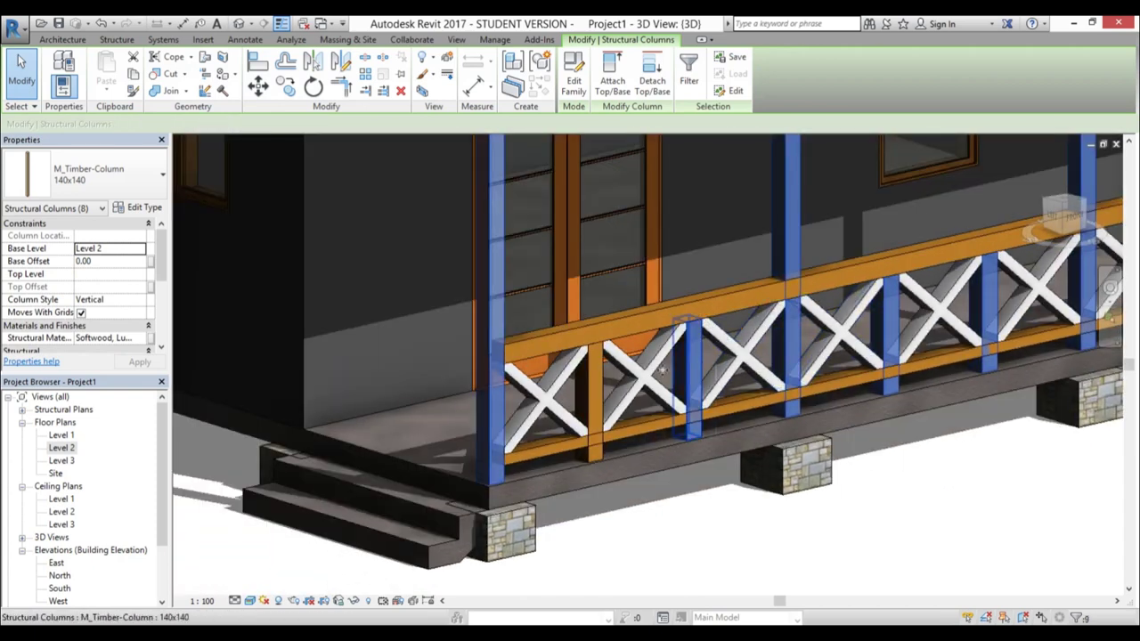
{"action": "left_click", "coordinate": [601, 382], "text": "ctrl"}
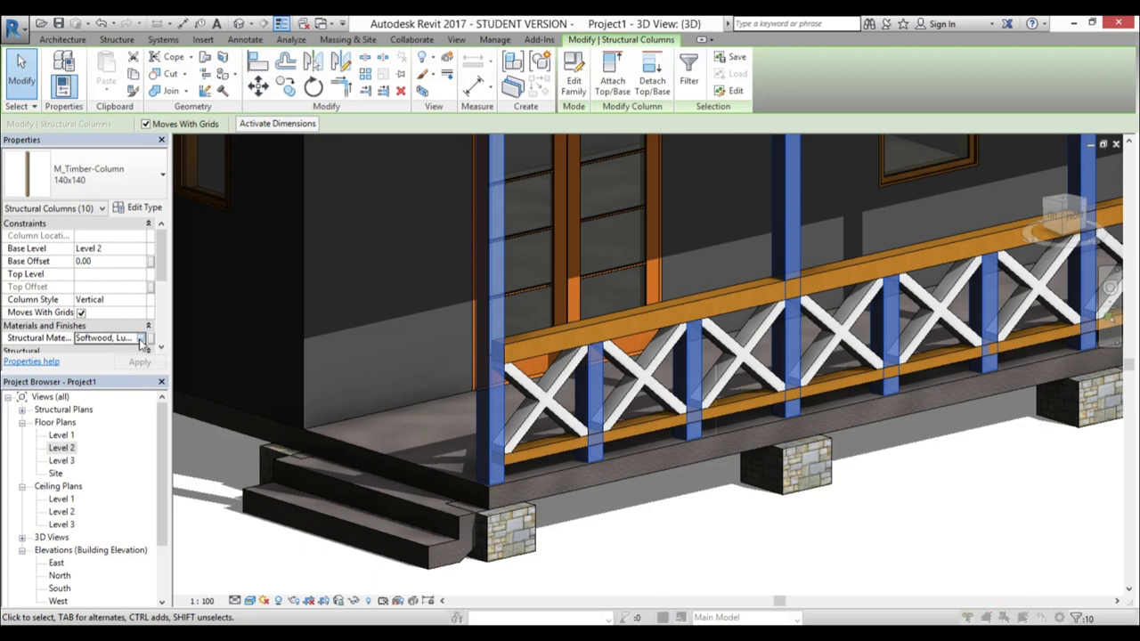
{"action": "left_click", "coordinate": [141, 339]}
{"action": "scroll", "coordinate": [250, 205], "scroll_direction": "down", "scroll_amount": 5}
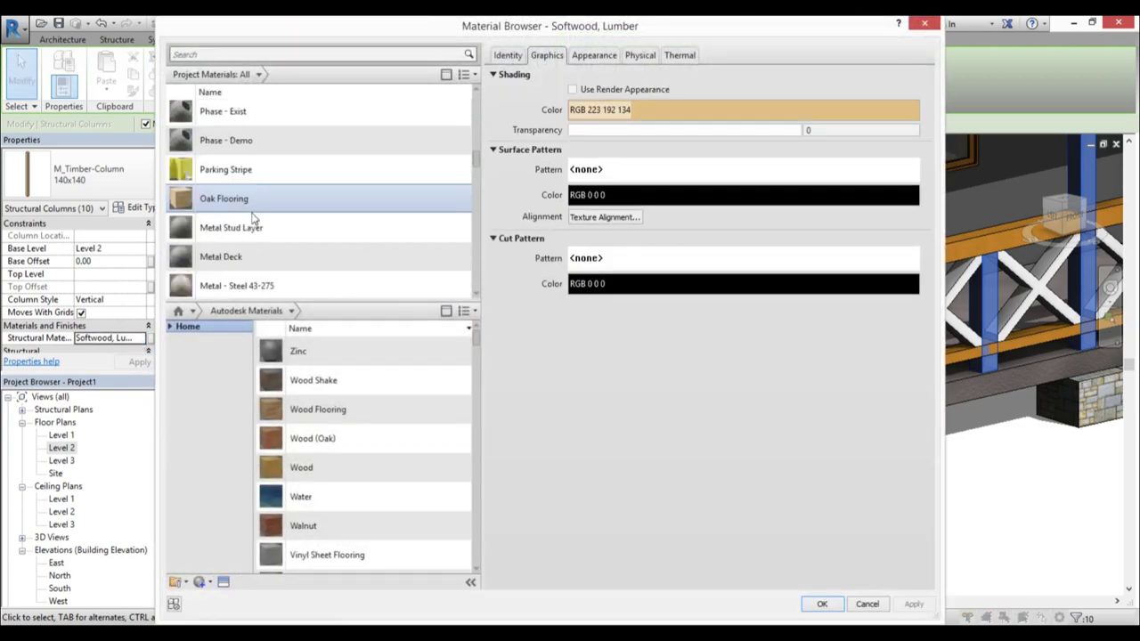
{"action": "scroll", "coordinate": [253, 219], "scroll_direction": "down", "scroll_amount": 10}
{"action": "scroll", "coordinate": [255, 223], "scroll_direction": "up", "scroll_amount": 3}
{"action": "scroll", "coordinate": [254, 225], "scroll_direction": "up", "scroll_amount": 10}
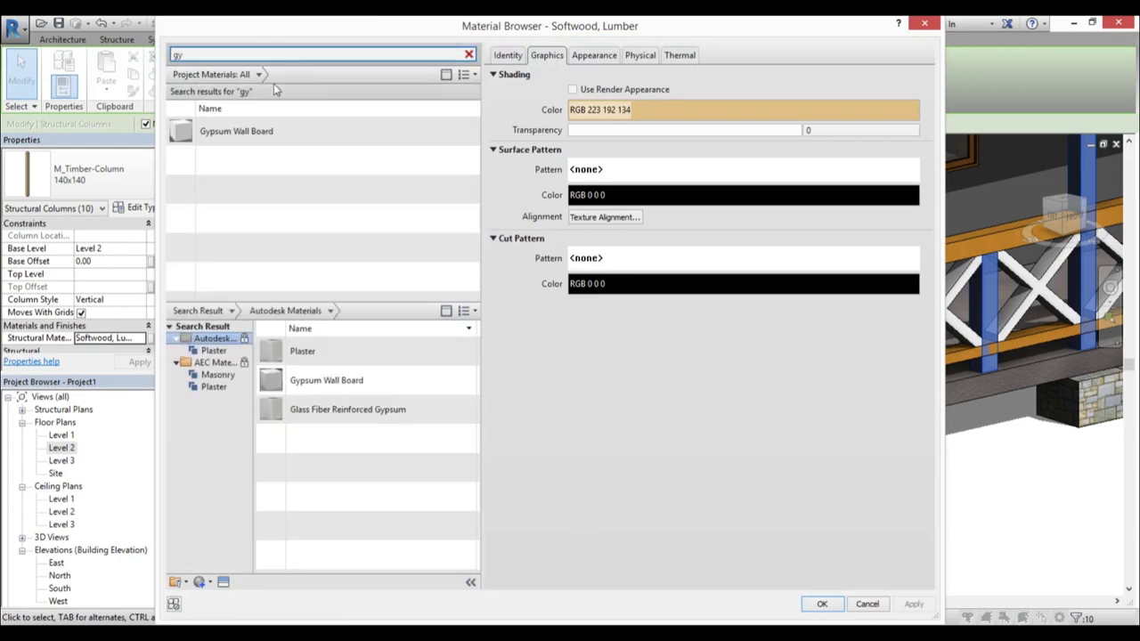
{"action": "left_click", "coordinate": [263, 130]}
{"action": "left_click", "coordinate": [820, 604]}
{"action": "key", "text": "Escape"}
Set the structural material of the railing's top and lower beams to Gypsum Wall Board
{"action": "left_click", "coordinate": [554, 345]}
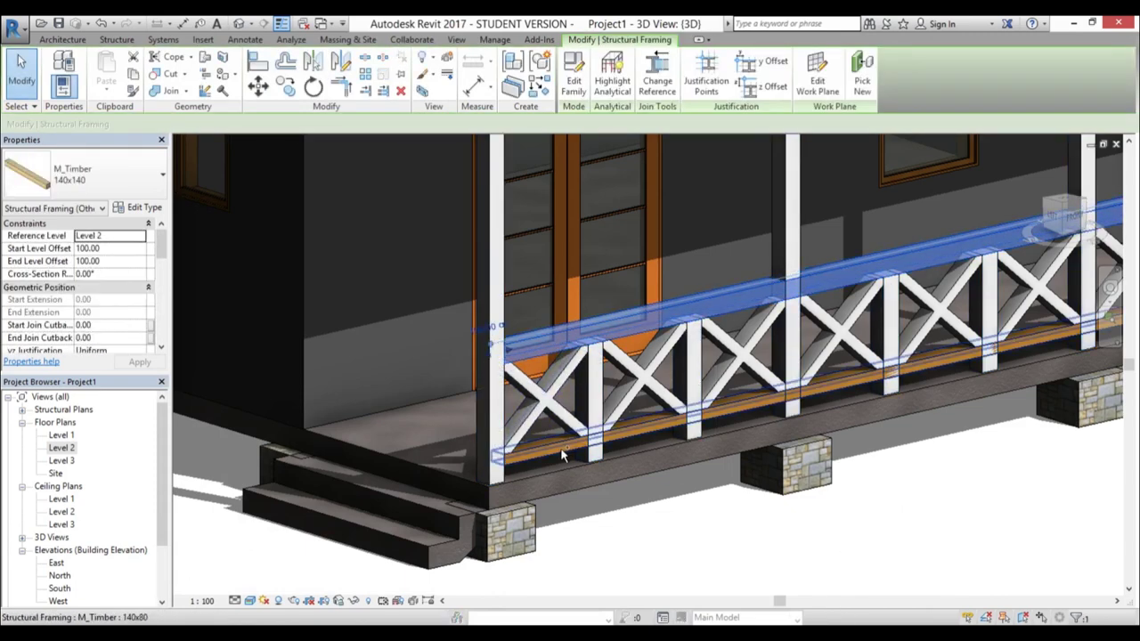
{"action": "left_click", "coordinate": [561, 448], "text": "ctrl"}
{"action": "scroll", "coordinate": [557, 453], "scroll_direction": "down", "scroll_amount": 5}
{"action": "scroll", "coordinate": [729, 397], "scroll_direction": "up", "scroll_amount": 2}
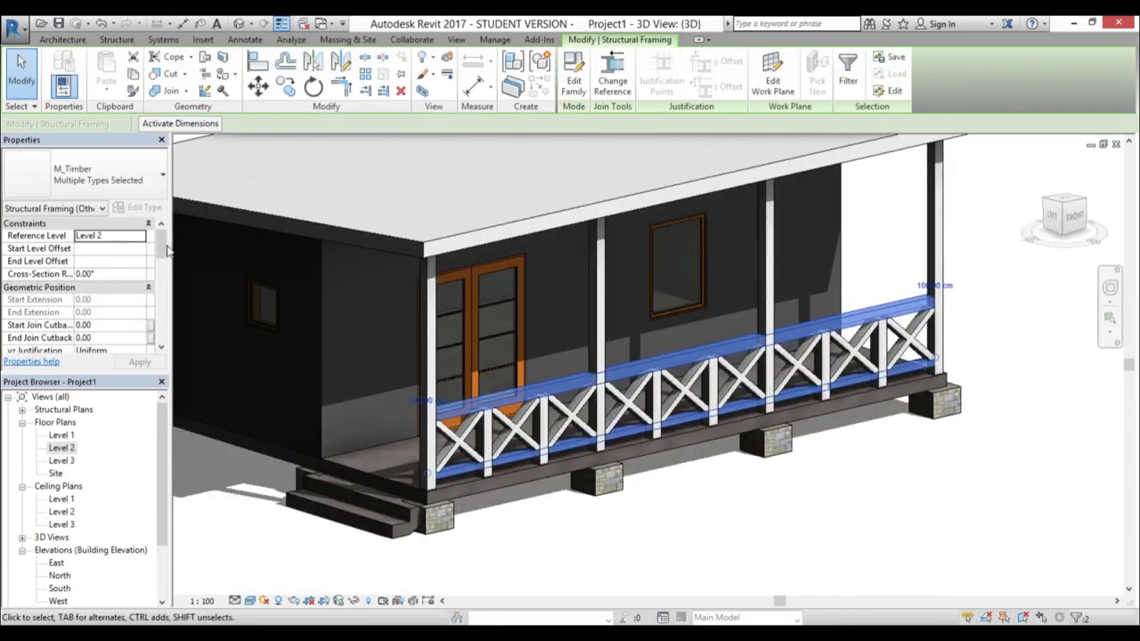
{"action": "left_click_drag", "start_coordinate": [164, 250], "coordinate": [162, 286]}
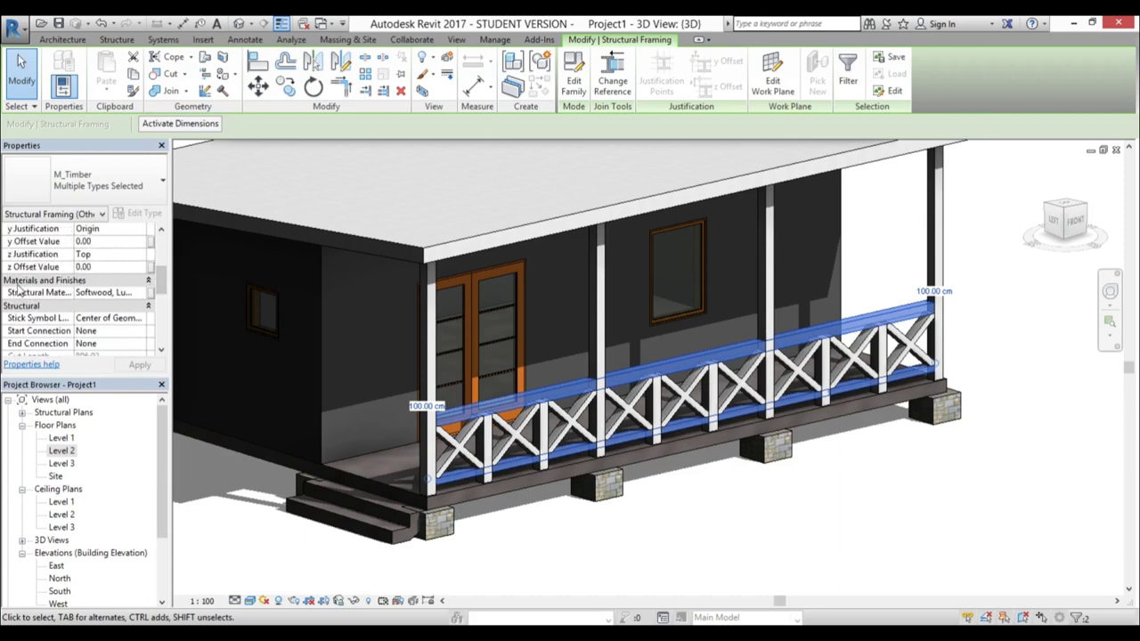
{"action": "left_click", "coordinate": [134, 296]}
{"action": "left_click", "coordinate": [144, 294]}
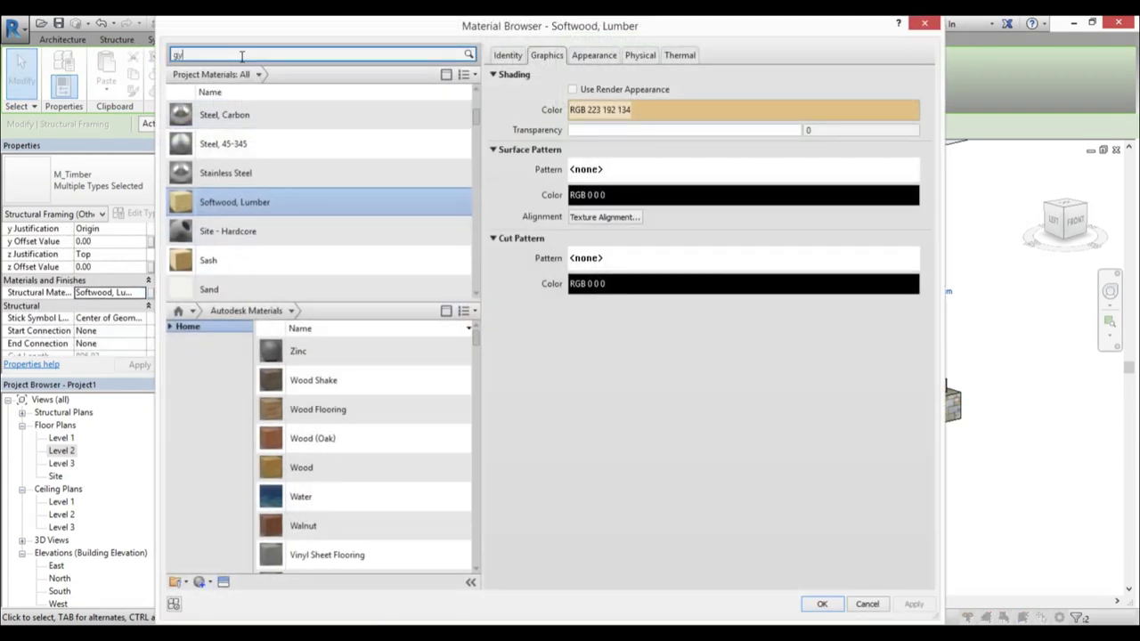
{"action": "left_click", "coordinate": [242, 131]}
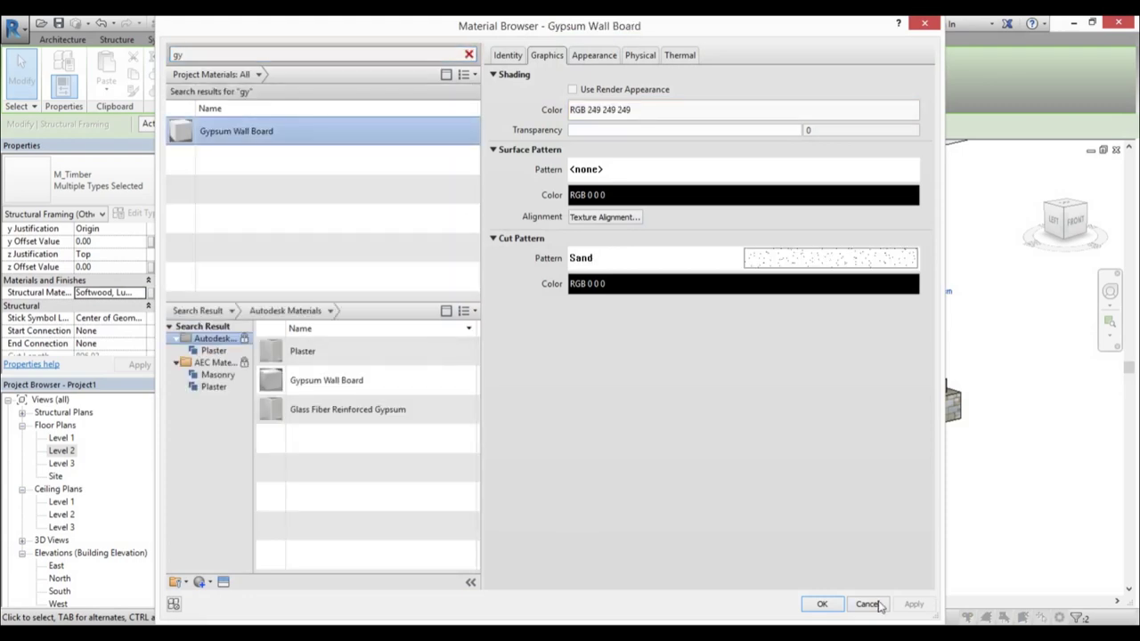
{"action": "left_click", "coordinate": [825, 606]}
{"action": "left_click", "coordinate": [916, 532]}
Turn off shadows in the 3D view of the house
{"action": "scroll", "coordinate": [628, 272], "scroll_direction": "down", "scroll_amount": 2}
{"action": "middle_click_drag", "start_coordinate": [797, 384], "coordinate": [731, 353], "text": "shift"}
{"action": "scroll", "coordinate": [387, 262], "scroll_direction": "up", "scroll_amount": 3}
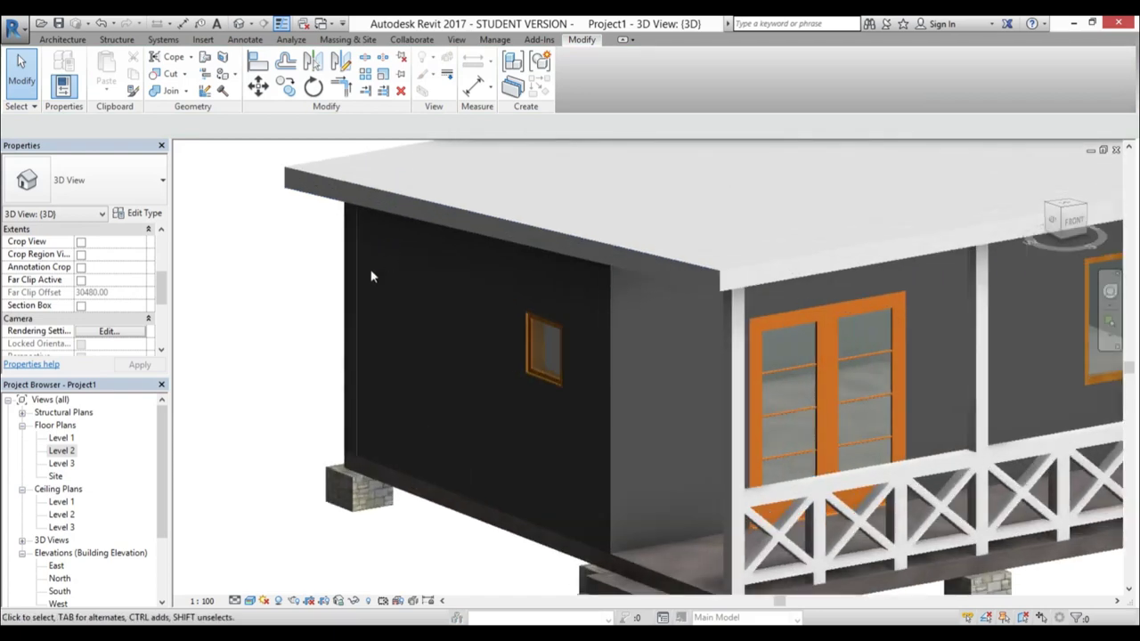
{"action": "scroll", "coordinate": [401, 349], "scroll_direction": "down", "scroll_amount": 2}
{"action": "middle_click_drag", "start_coordinate": [420, 423], "coordinate": [494, 378], "text": "shift"}
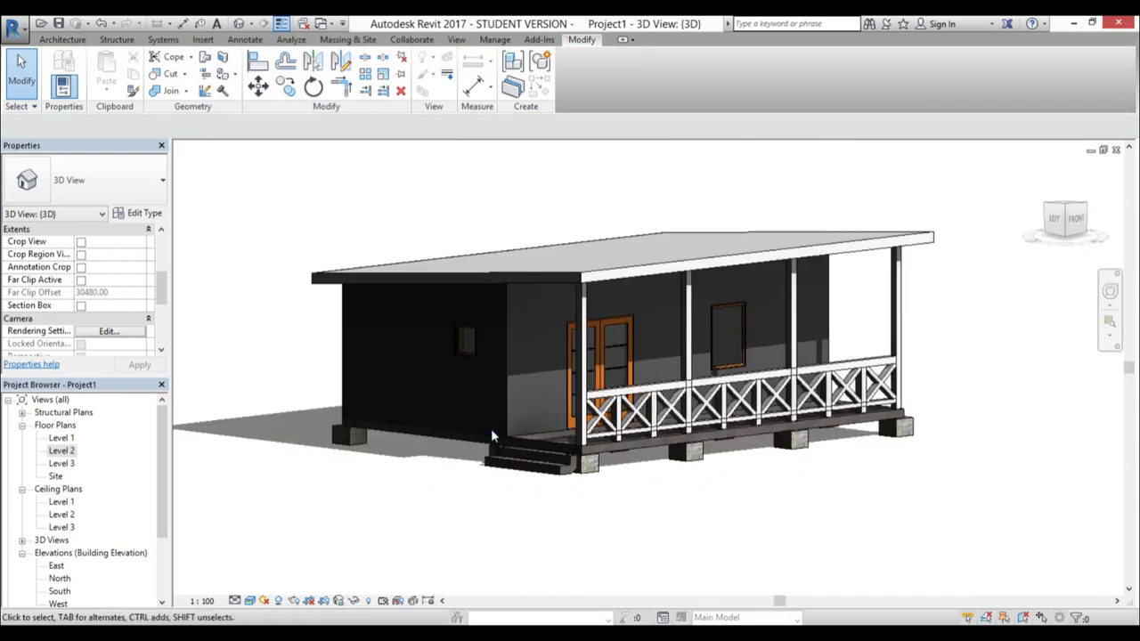
{"action": "scroll", "coordinate": [489, 433], "scroll_direction": "up", "scroll_amount": 4}
{"action": "middle_click_drag", "start_coordinate": [500, 466], "coordinate": [442, 481], "text": "shift"}
{"action": "middle_click_drag", "start_coordinate": [381, 451], "coordinate": [427, 474], "text": "shift"}
{"action": "scroll", "coordinate": [390, 490], "scroll_direction": "down", "scroll_amount": 2}
{"action": "scroll", "coordinate": [455, 489], "scroll_direction": "up", "scroll_amount": 2}
{"action": "left_click", "coordinate": [279, 602]}
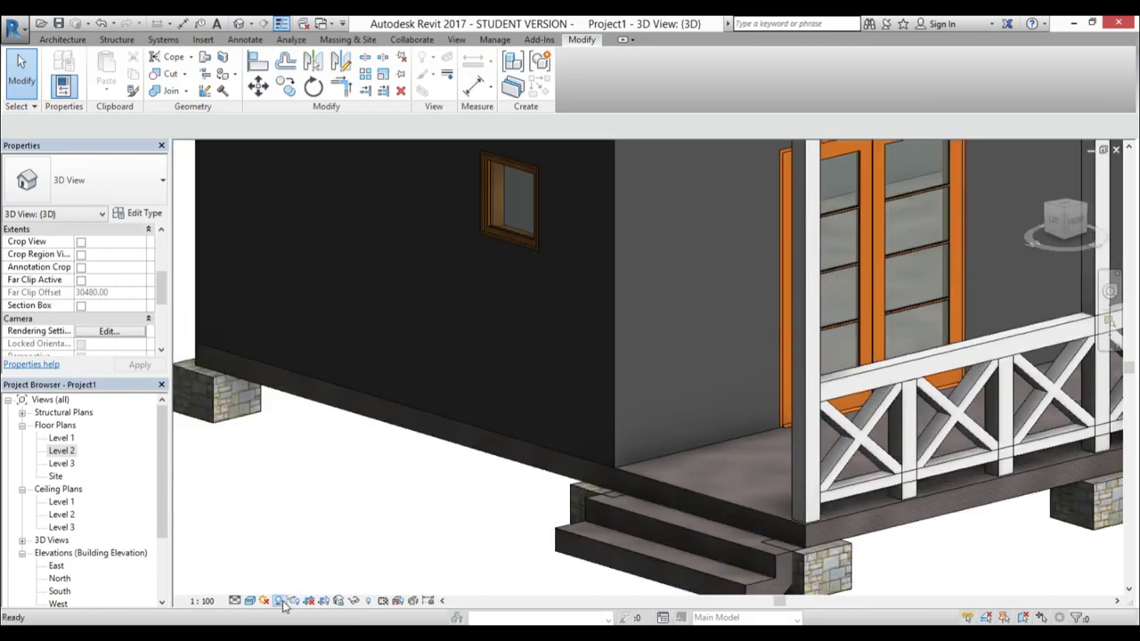
Examine the floor slab's edge and the stone footings along the right side of the house
{"action": "middle_click_drag", "start_coordinate": [583, 495], "coordinate": [246, 470], "text": "shift"}
{"action": "scroll", "coordinate": [481, 448], "scroll_direction": "down", "scroll_amount": 5}
{"action": "scroll", "coordinate": [749, 473], "scroll_direction": "up", "scroll_amount": 6}
{"action": "middle_click_drag", "start_coordinate": [718, 498], "coordinate": [629, 451]}
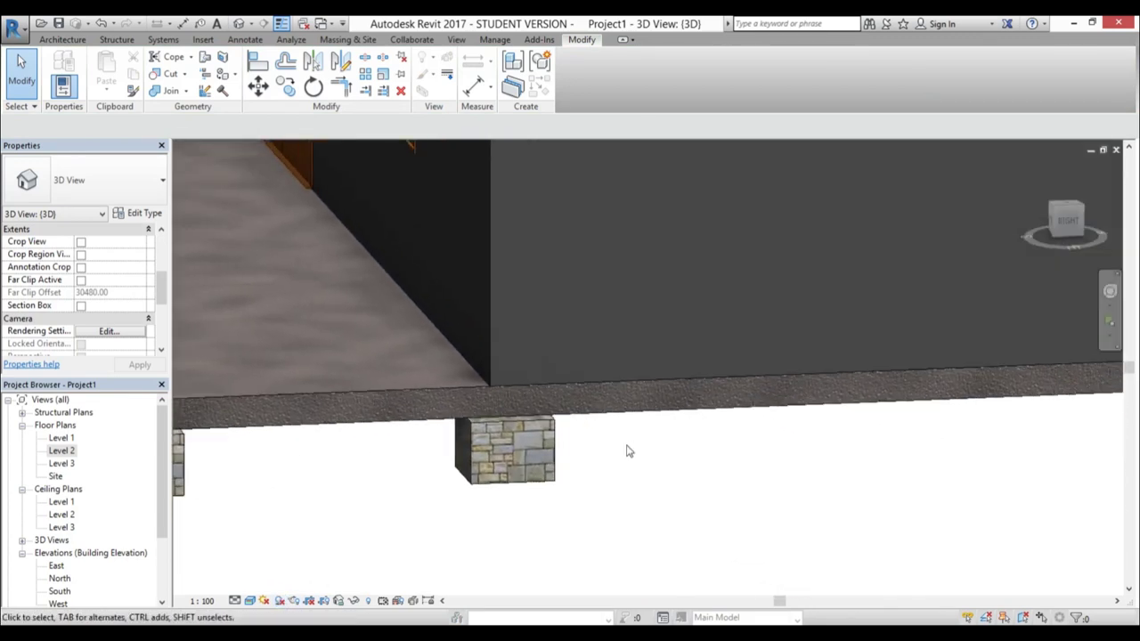
{"action": "scroll", "coordinate": [637, 445], "scroll_direction": "down", "scroll_amount": 3}
{"action": "scroll", "coordinate": [580, 407], "scroll_direction": "up", "scroll_amount": 2}
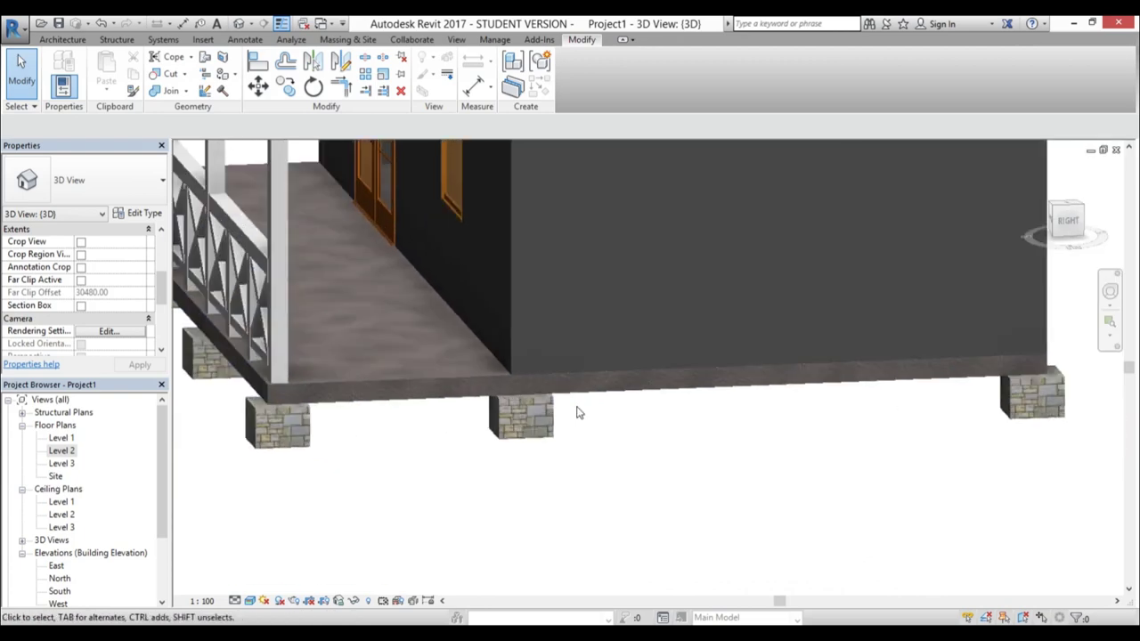
{"action": "left_click", "coordinate": [454, 381]}
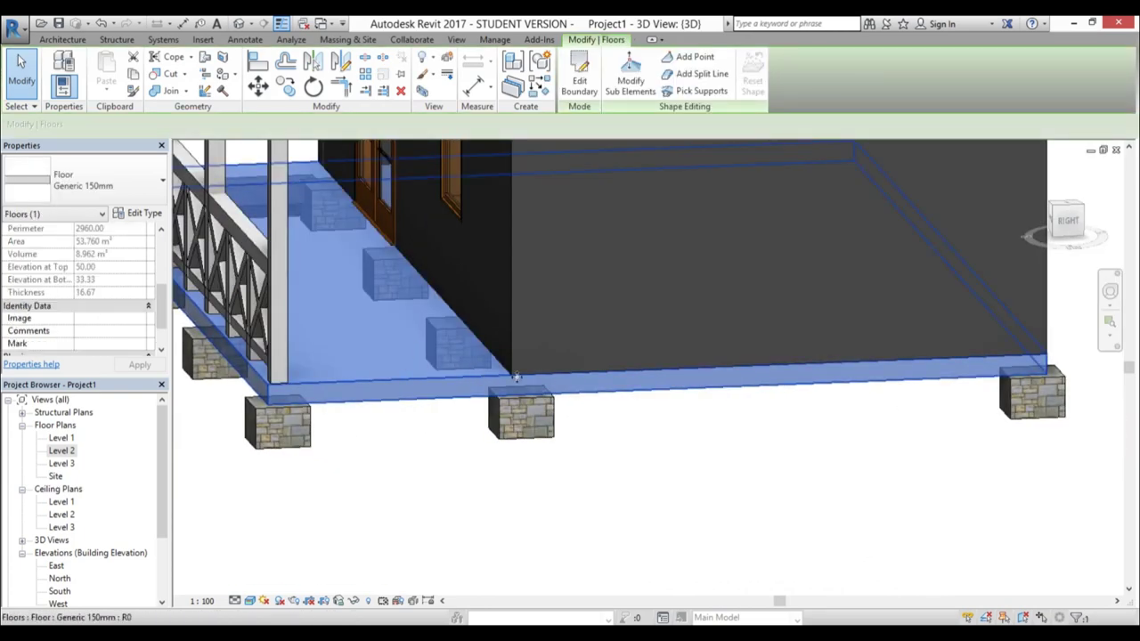
{"action": "key", "text": "Escape"}
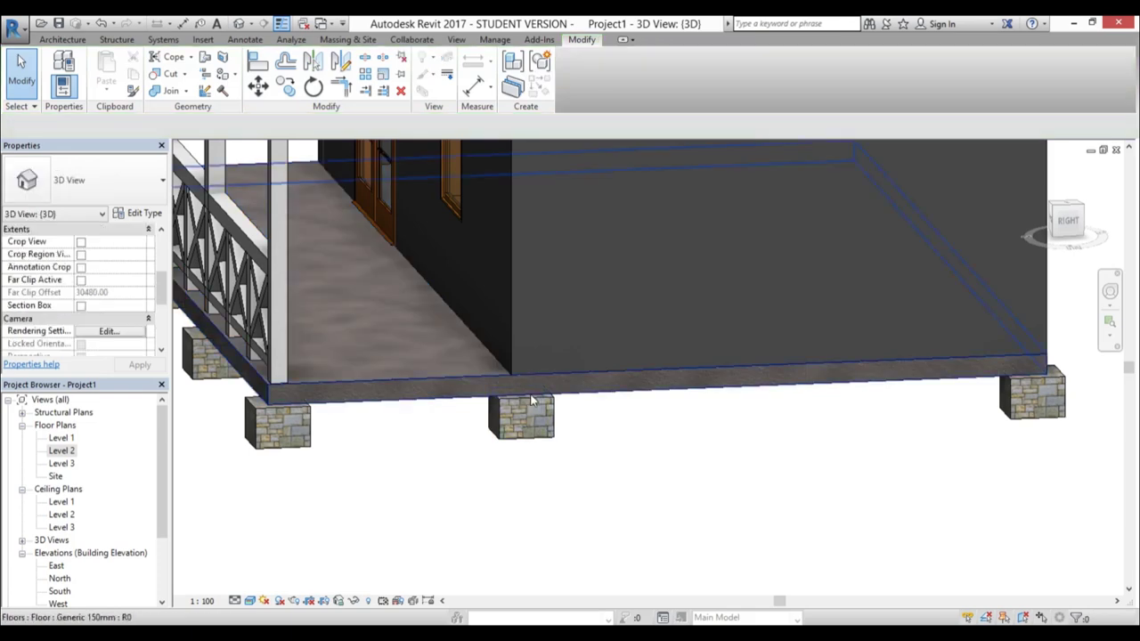
Open the floor slab's boundary sketch for editing and show it in the Level 2 floor plan
{"action": "scroll", "coordinate": [504, 347], "scroll_direction": "up", "scroll_amount": 3}
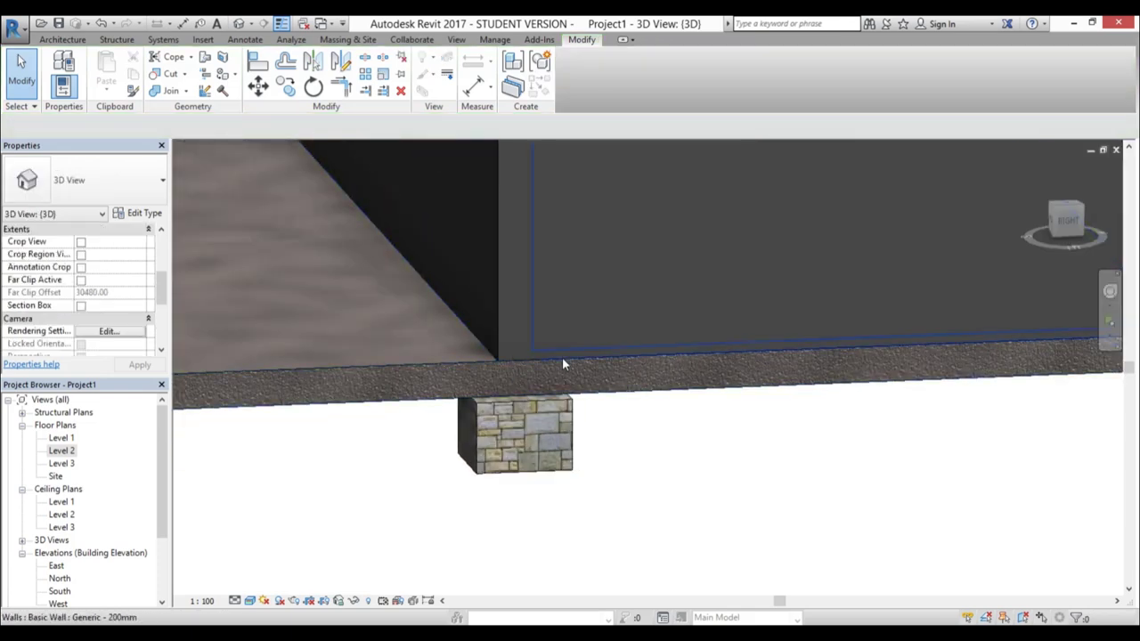
{"action": "left_click", "coordinate": [607, 395]}
{"action": "scroll", "coordinate": [611, 396], "scroll_direction": "down", "scroll_amount": 4}
{"action": "middle_click_drag", "start_coordinate": [618, 402], "coordinate": [809, 461], "text": "shift"}
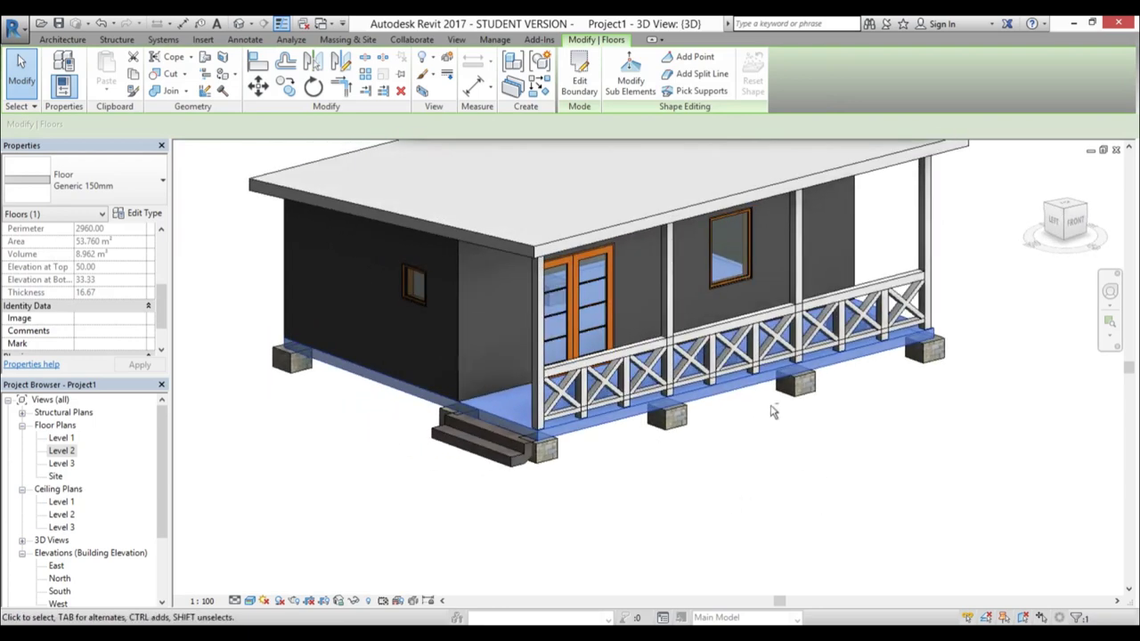
{"action": "left_click", "coordinate": [579, 87]}
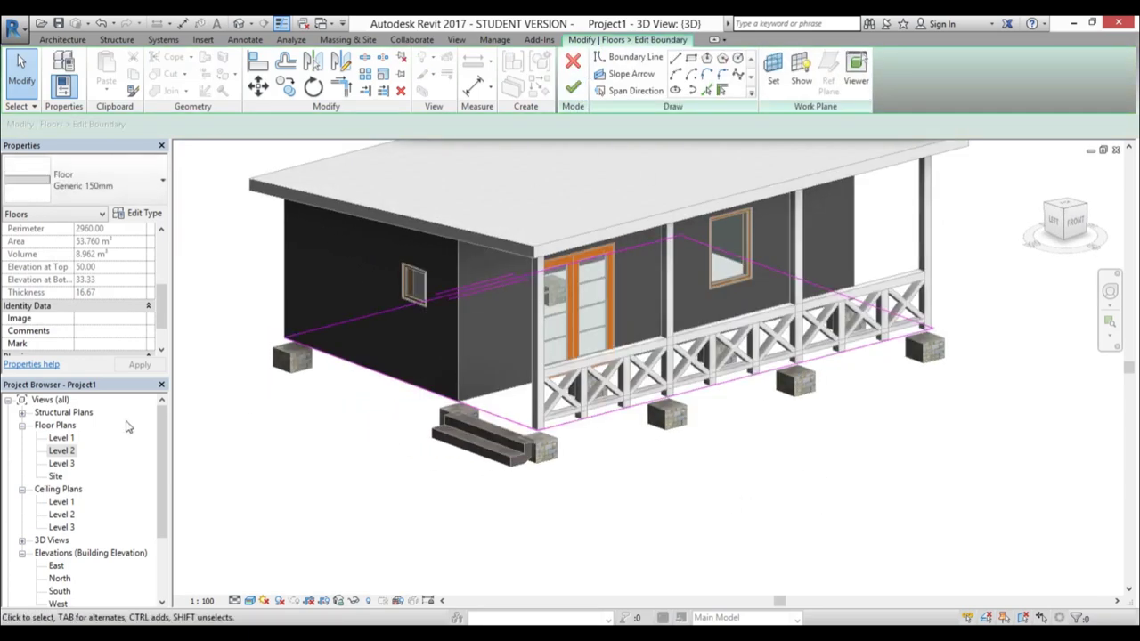
{"action": "double_click", "coordinate": [64, 451]}
{"action": "scroll", "coordinate": [406, 396], "scroll_direction": "down", "scroll_amount": 2}
{"action": "mouse_move", "coordinate": [379, 421]}
{"action": "middle_mouse_down"}
{"action": "mouse_move", "coordinate": [470, 504]}
{"action": "mouse_move", "coordinate": [447, 537]}
{"action": "middle_mouse_up"}
Add floor boundary lines picked along the inner faces of the house's rear, side and front walls
{"action": "left_click", "coordinate": [721, 92]}
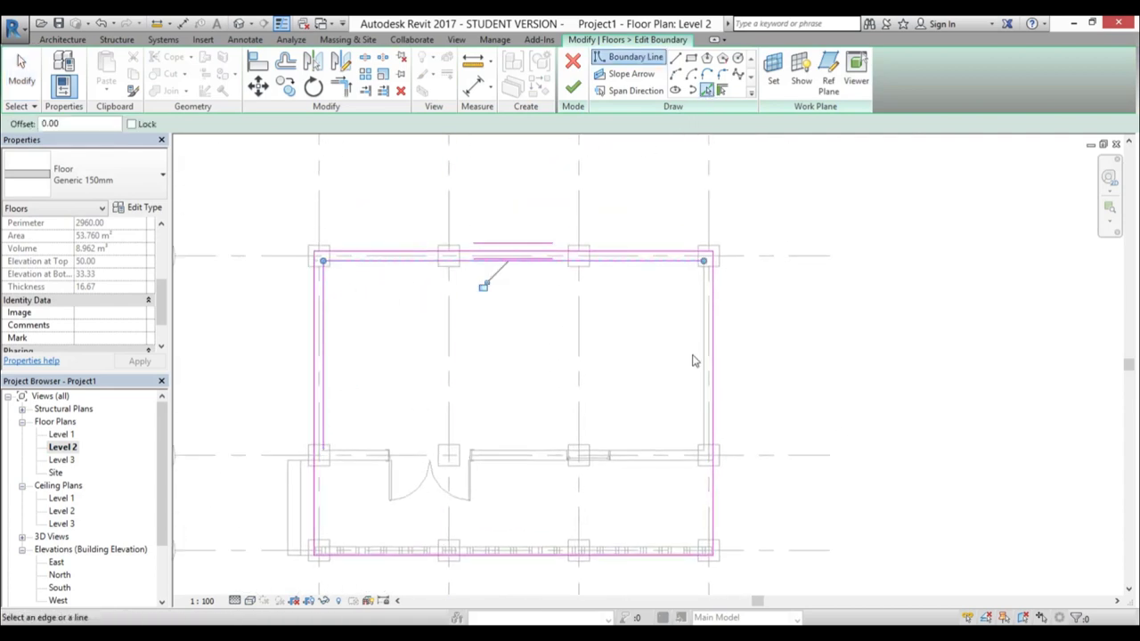
{"action": "scroll", "coordinate": [708, 472], "scroll_direction": "up", "scroll_amount": 5}
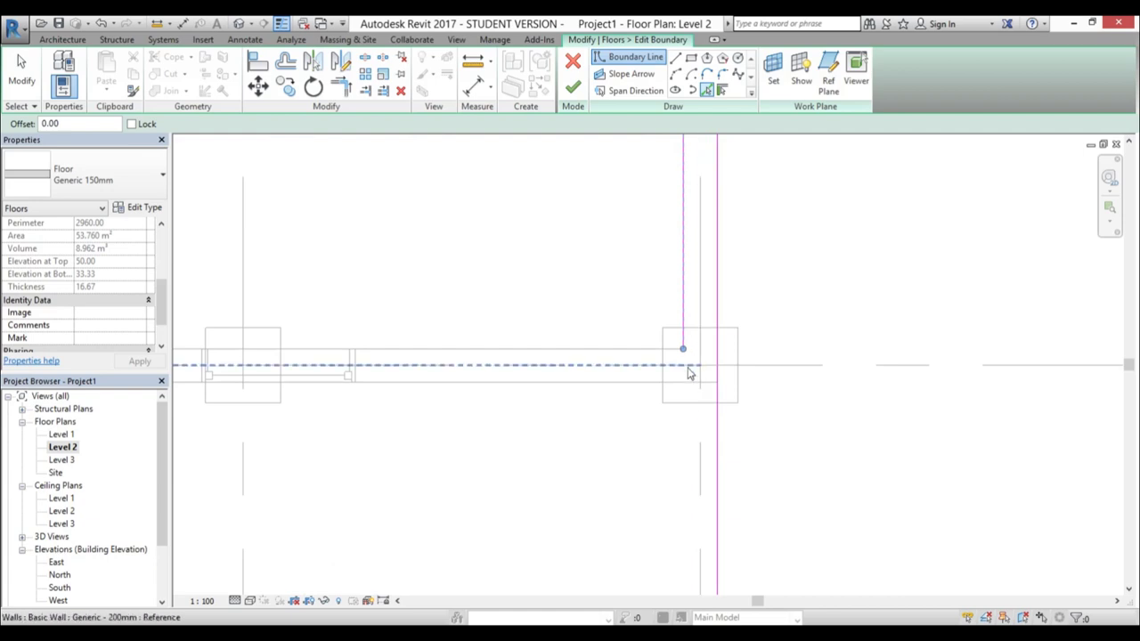
{"action": "left_click", "coordinate": [661, 359]}
{"action": "scroll", "coordinate": [661, 359], "scroll_direction": "down", "scroll_amount": 5}
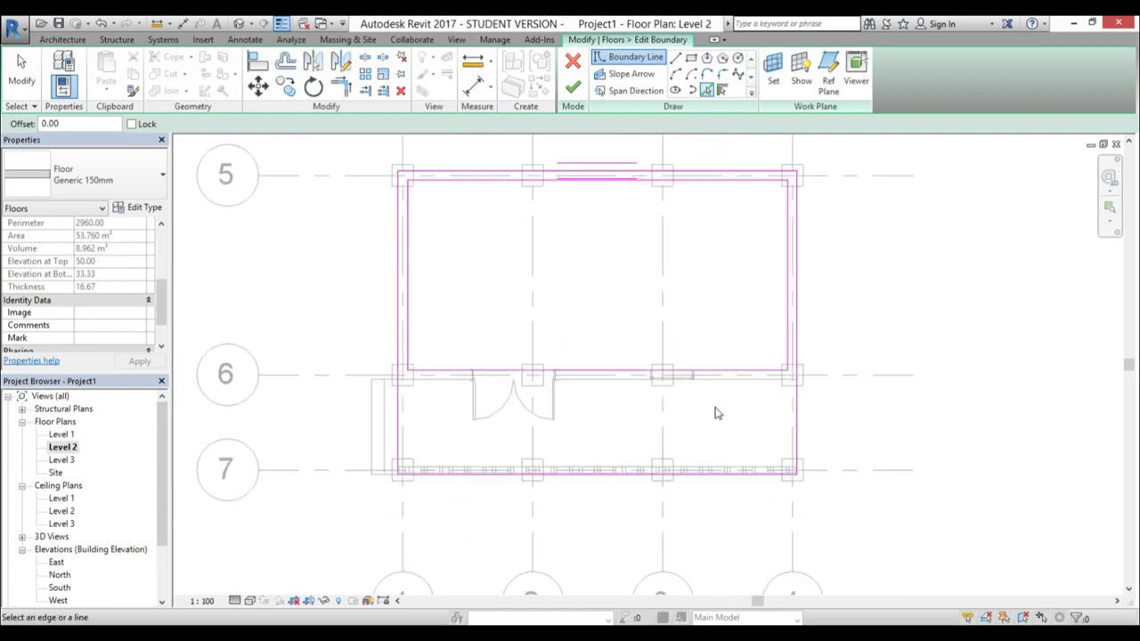
Trim the outer side boundary lines back to the front wall's inner line, and split that line
{"action": "key", "text": "Escape"}
{"action": "key", "text": "Escape"}
{"action": "key", "text": "t"}
{"action": "key", "text": "r"}
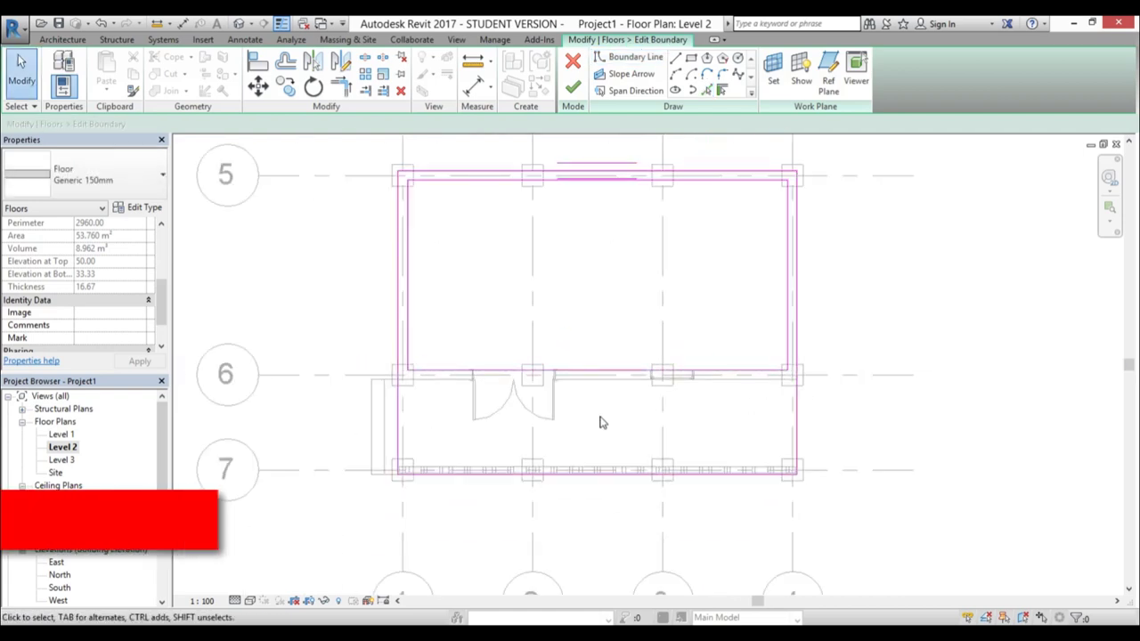
{"action": "left_click", "coordinate": [402, 401]}
{"action": "left_click", "coordinate": [717, 372]}
{"action": "key", "text": "Escape"}
{"action": "key", "text": "s"}
{"action": "key", "text": "l"}
{"action": "key", "text": "Escape"}
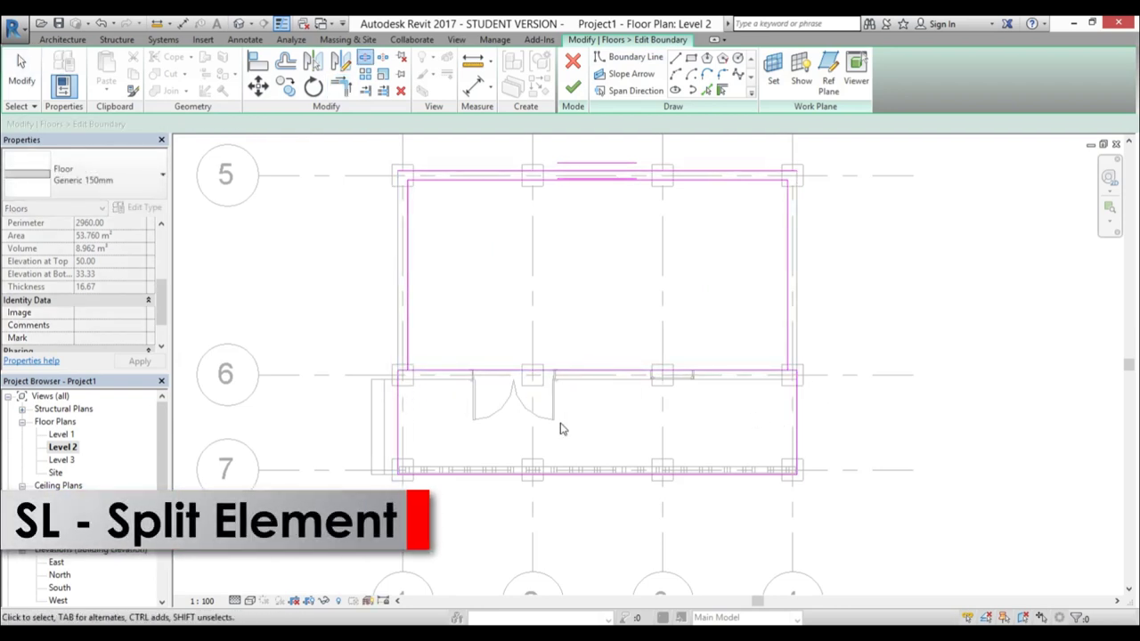
Trim the boundary corners near grid 6 so the inner side lines connect to the porch outline through short jogs
{"action": "key", "text": "t"}
{"action": "key", "text": "r"}
{"action": "scroll", "coordinate": [400, 376], "scroll_direction": "up", "scroll_amount": 4}
{"action": "left_click", "coordinate": [423, 373]}
{"action": "left_click", "coordinate": [431, 365]}
{"action": "scroll", "coordinate": [294, 405], "scroll_direction": "down", "scroll_amount": 4}
{"action": "scroll", "coordinate": [595, 392], "scroll_direction": "up", "scroll_amount": 4}
{"action": "left_click", "coordinate": [541, 390]}
{"action": "left_click", "coordinate": [553, 411]}
{"action": "scroll", "coordinate": [791, 411], "scroll_direction": "down", "scroll_amount": 4}
{"action": "key", "text": "Escape"}
Delete the leftover outer boundary line along the rear wall, finish the floor sketch and return to the 3D view
{"action": "scroll", "coordinate": [498, 277], "scroll_direction": "up", "scroll_amount": 3}
{"action": "left_click", "coordinate": [502, 278]}
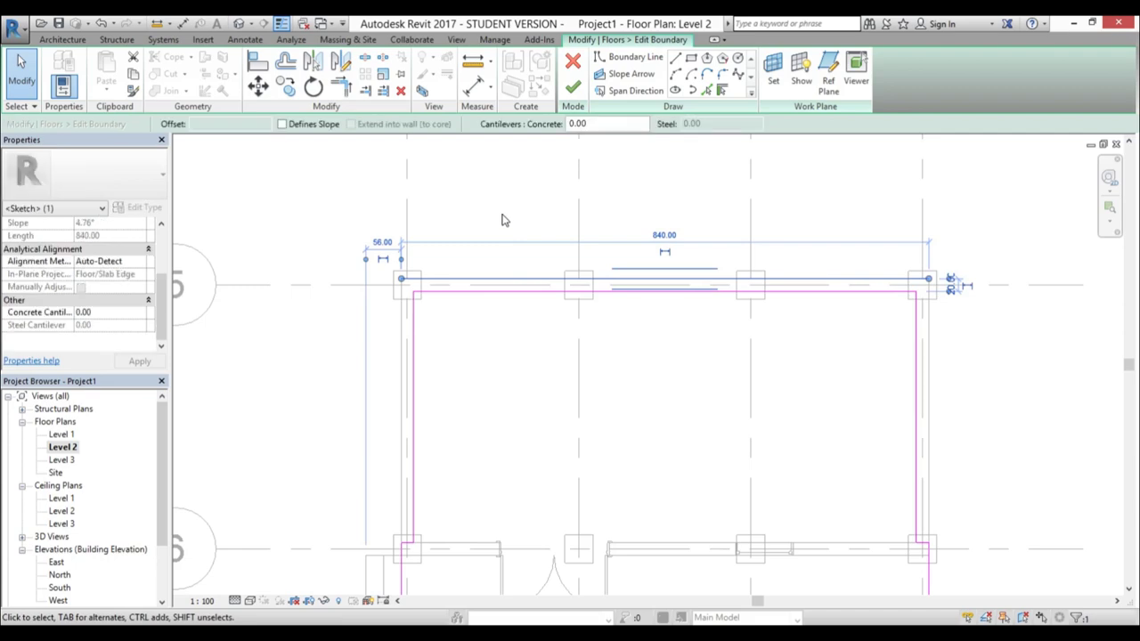
{"action": "left_click", "coordinate": [504, 222]}
{"action": "scroll", "coordinate": [505, 221], "scroll_direction": "down", "scroll_amount": 6}
{"action": "middle_click_drag", "start_coordinate": [558, 358], "coordinate": [558, 349]}
{"action": "scroll", "coordinate": [540, 327], "scroll_direction": "up", "scroll_amount": 3}
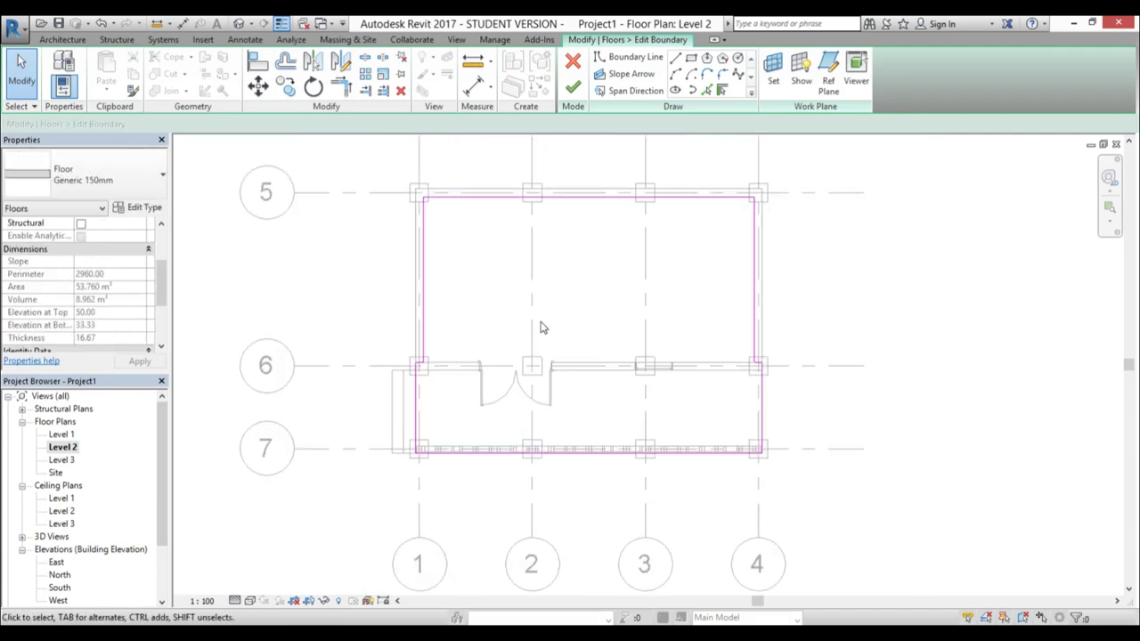
{"action": "left_click", "coordinate": [573, 86]}
{"action": "left_click", "coordinate": [237, 24]}
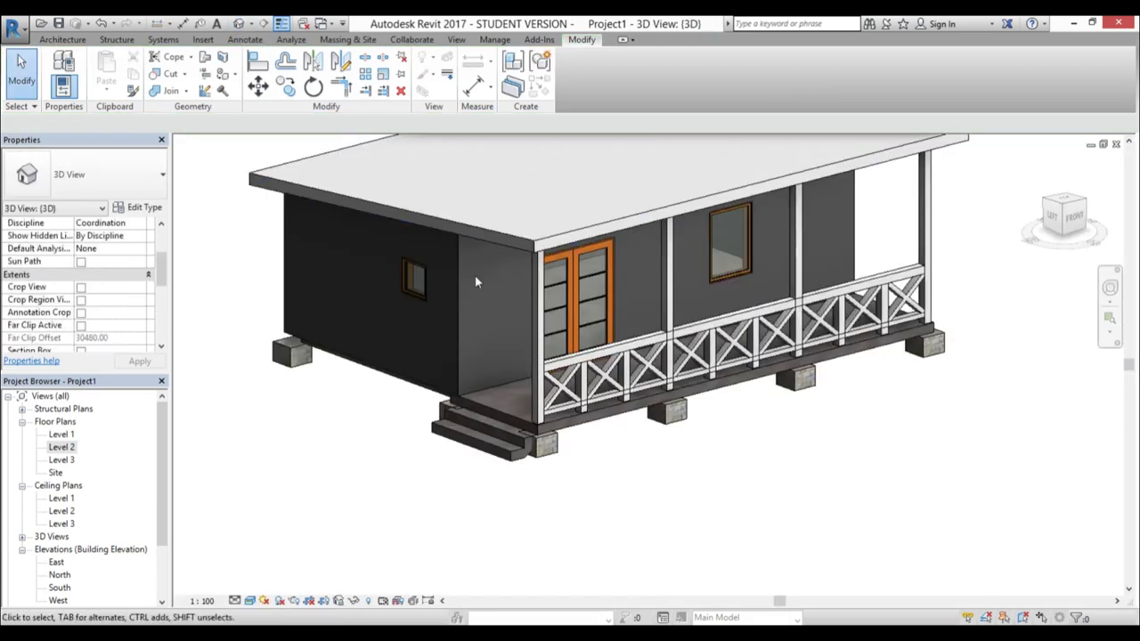
Select the house's two side walls and rear wall together and set their base offset to 16.666
{"action": "middle_click_drag", "start_coordinate": [369, 440], "coordinate": [336, 371], "text": "shift"}
{"action": "scroll", "coordinate": [299, 347], "scroll_direction": "up", "scroll_amount": 3}
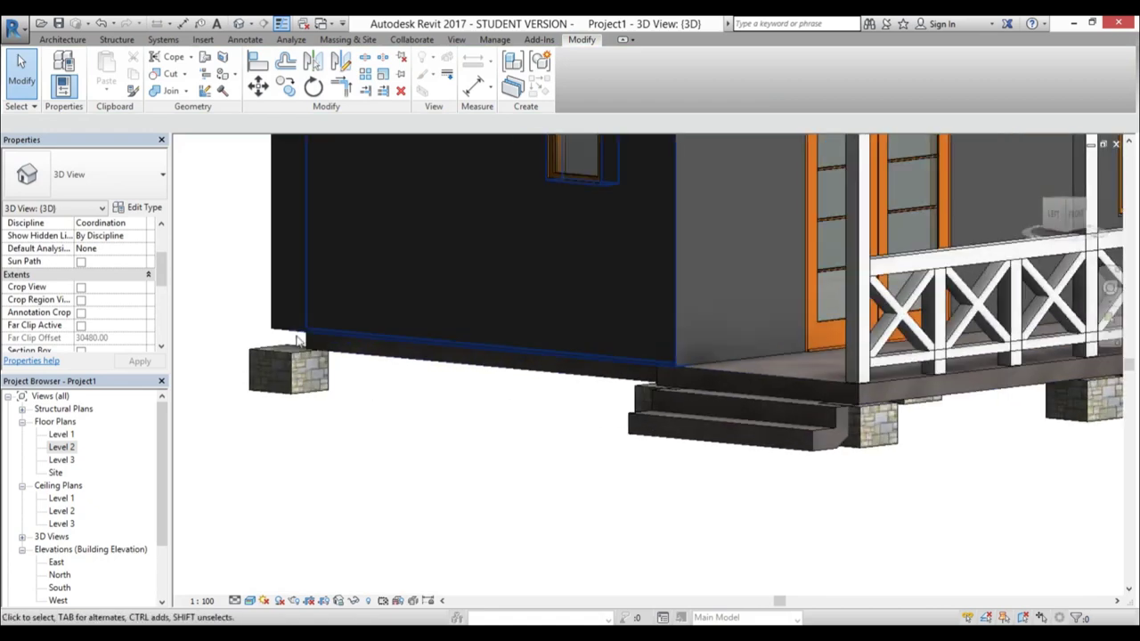
{"action": "scroll", "coordinate": [468, 353], "scroll_direction": "down", "scroll_amount": 3}
{"action": "left_click", "coordinate": [461, 350]}
{"action": "middle_click_drag", "start_coordinate": [460, 350], "coordinate": [756, 420], "text": "shift"}
{"action": "left_click", "coordinate": [718, 404], "text": "ctrl"}
{"action": "middle_click_drag", "start_coordinate": [647, 476], "coordinate": [730, 463], "text": "shift"}
{"action": "scroll", "coordinate": [909, 357], "scroll_direction": "up", "scroll_amount": 5}
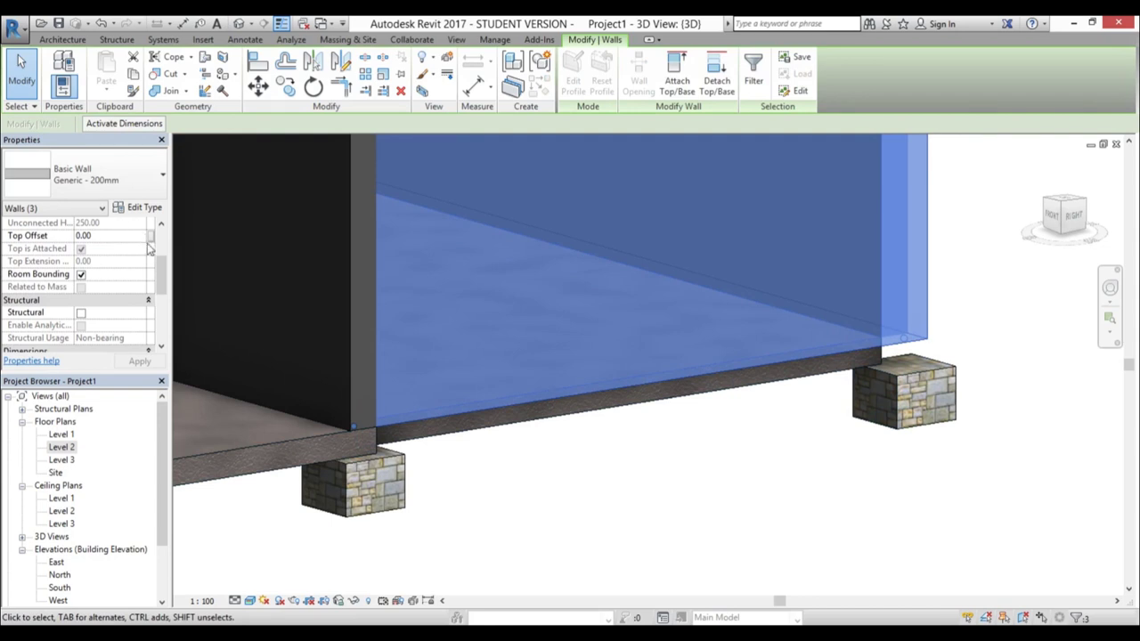
{"action": "scroll", "coordinate": [89, 285], "scroll_direction": "up", "scroll_amount": 4}
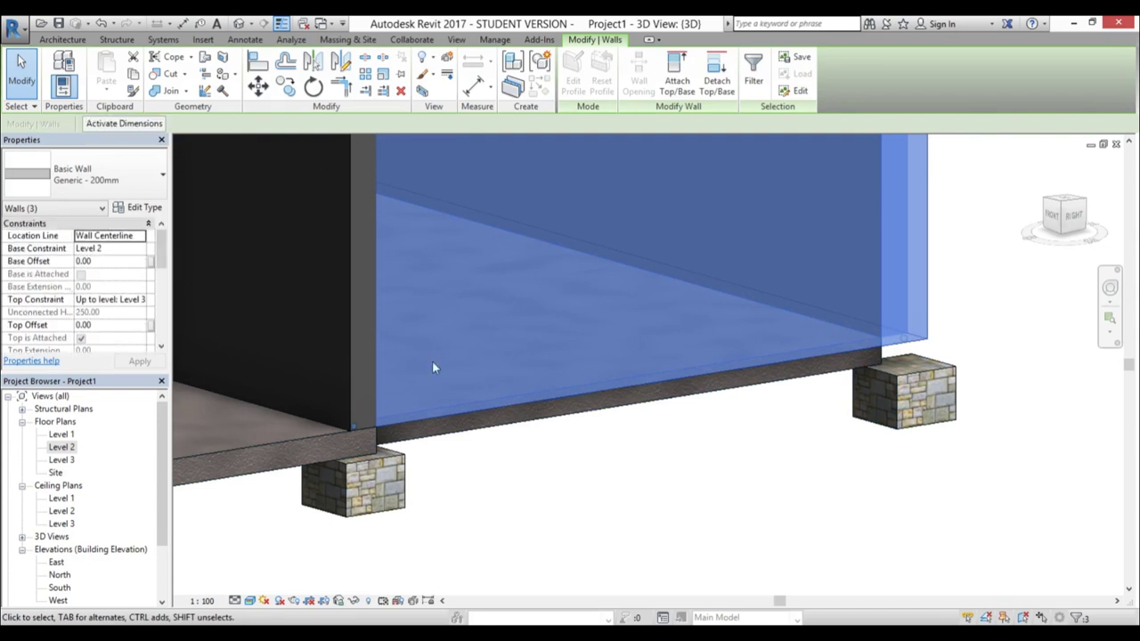
{"action": "left_click", "coordinate": [130, 262]}
{"action": "type", "text": "16"}
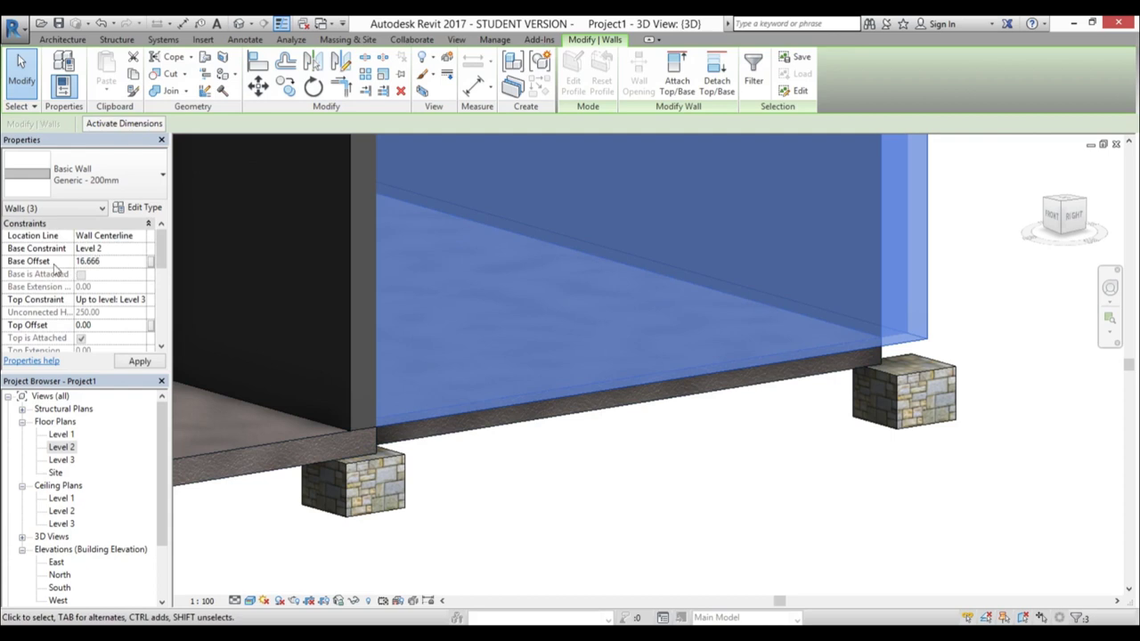
{"action": "type", "text": ".666"}
{"action": "key", "text": "Return"}
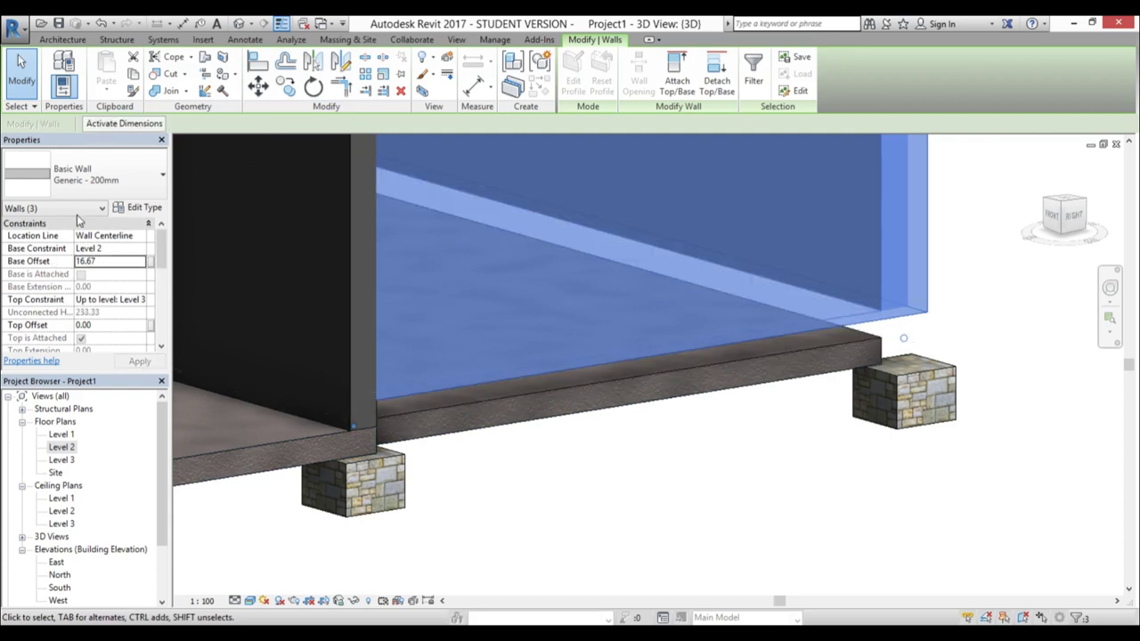
Change the three selected walls' base offset to -16.67 and apply it
{"action": "left_click_drag", "start_coordinate": [75, 261], "coordinate": [77, 261]}
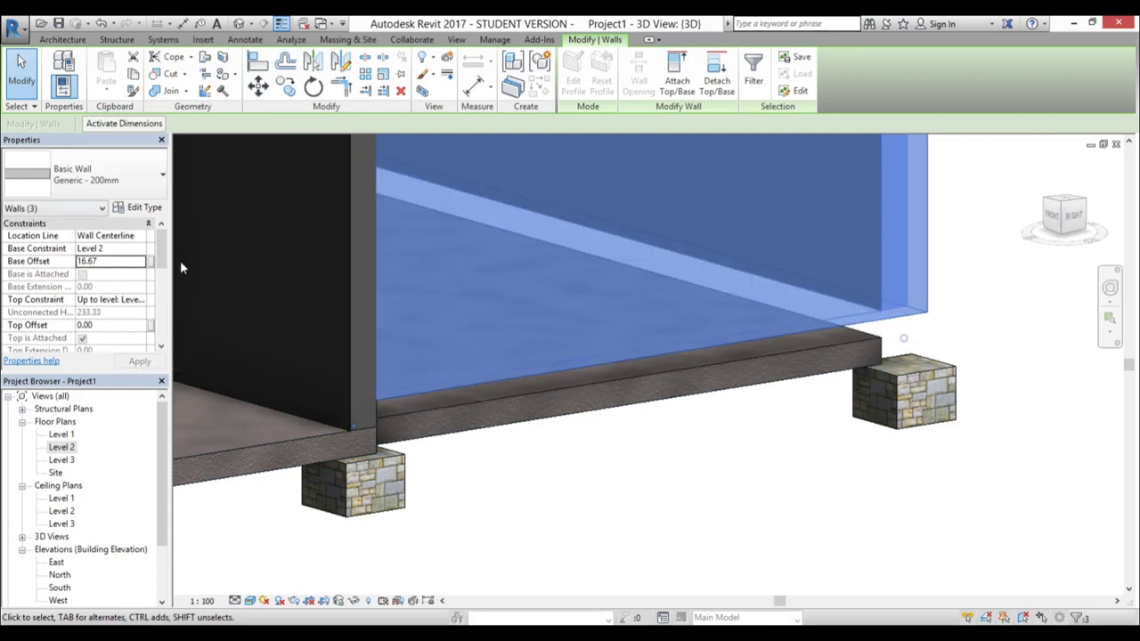
{"action": "left_click_drag", "start_coordinate": [75, 262], "coordinate": [77, 262]}
{"action": "left_click", "coordinate": [82, 262]}
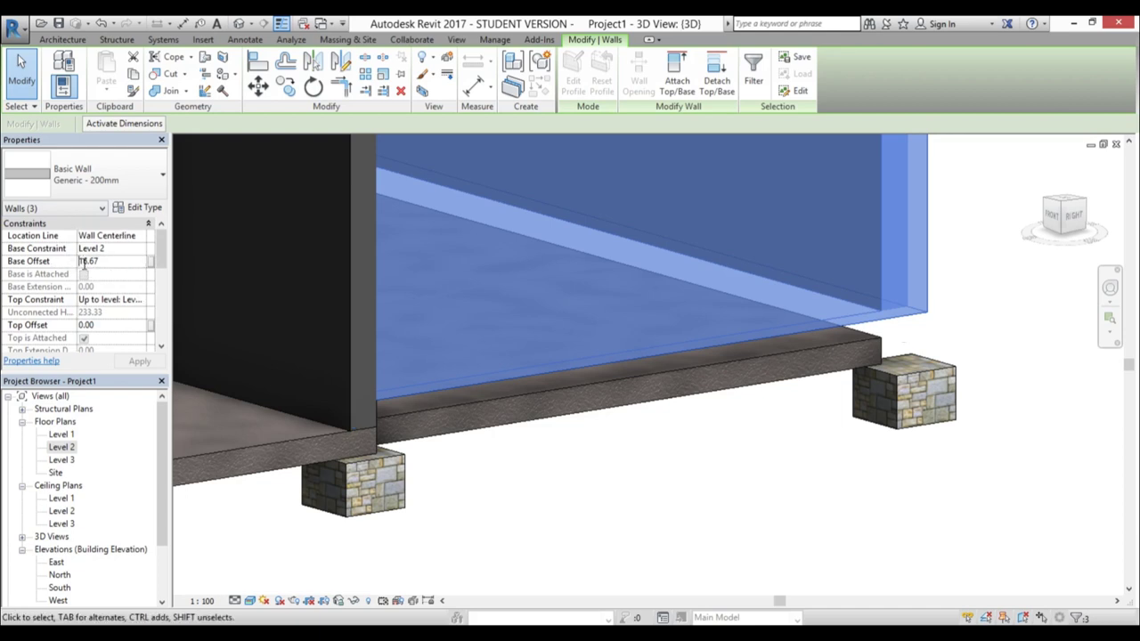
{"action": "left_click", "coordinate": [83, 261]}
{"action": "left_click", "coordinate": [139, 360]}
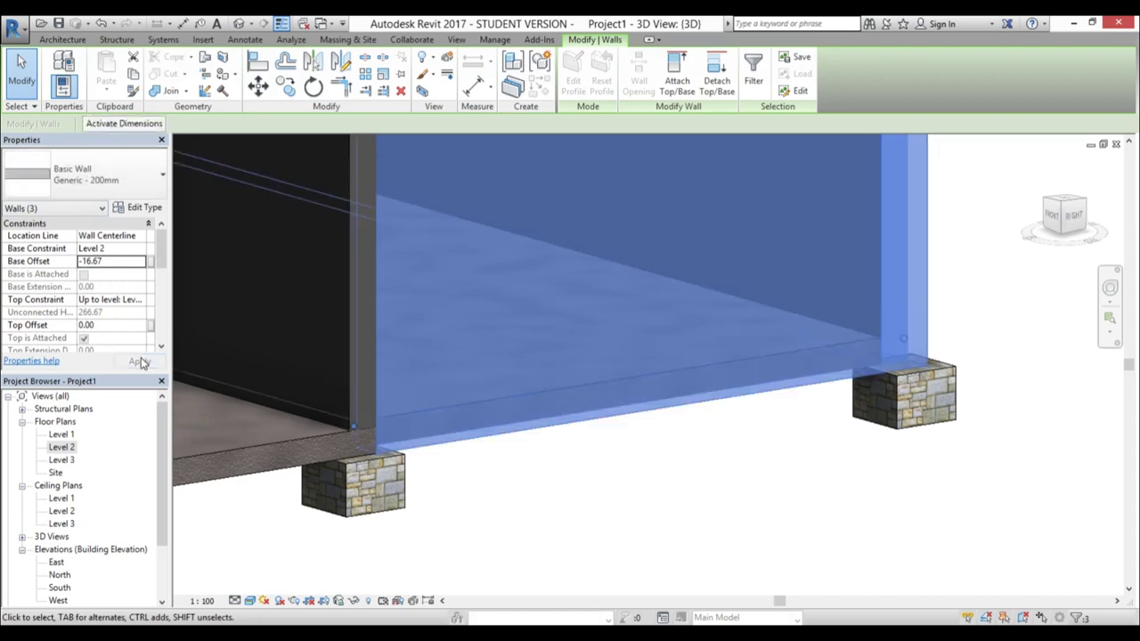
Edit the layer structure of the side wall's Generic - 200mm type and set its structure layer's thickness to 18
{"action": "left_click", "coordinate": [703, 541]}
{"action": "middle_click_drag", "start_coordinate": [703, 542], "coordinate": [570, 548], "text": "shift"}
{"action": "left_click", "coordinate": [469, 430]}
{"action": "scroll", "coordinate": [563, 478], "scroll_direction": "down", "scroll_amount": 2}
{"action": "middle_click_drag", "start_coordinate": [563, 479], "coordinate": [552, 510], "text": "shift"}
{"action": "middle_click_drag", "start_coordinate": [633, 469], "coordinate": [608, 449]}
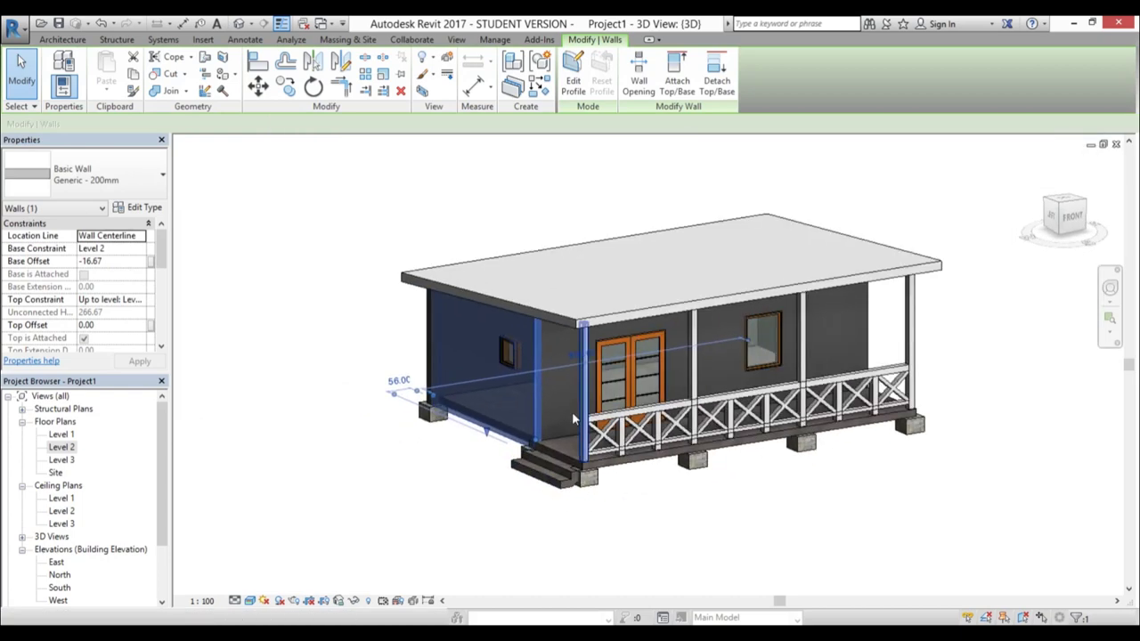
{"action": "left_click", "coordinate": [140, 207]}
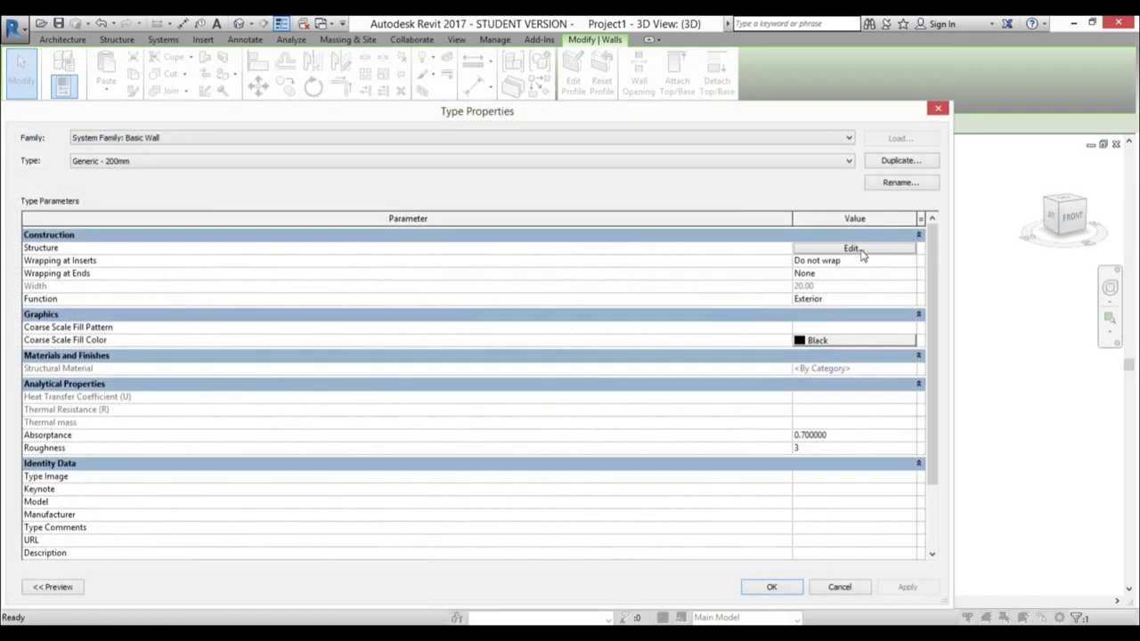
{"action": "left_click", "coordinate": [855, 250]}
{"action": "left_click", "coordinate": [512, 248]}
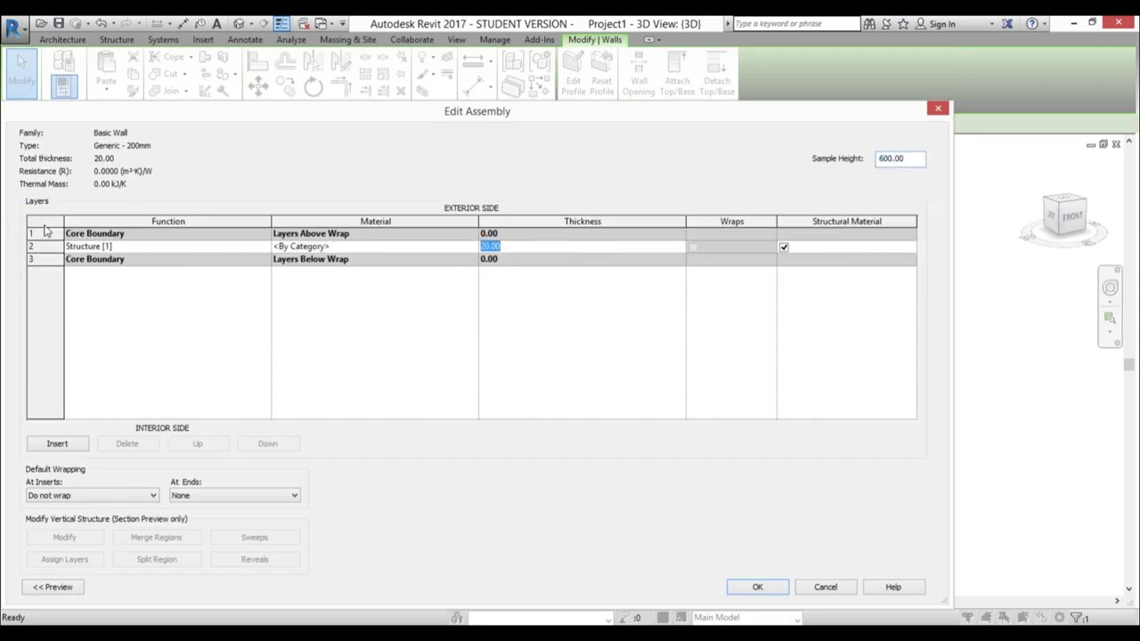
{"action": "type", "text": "18"}
Insert a second layer on the exterior side with thickness 2 and function Finish 1 [4]
{"action": "left_click", "coordinate": [79, 449]}
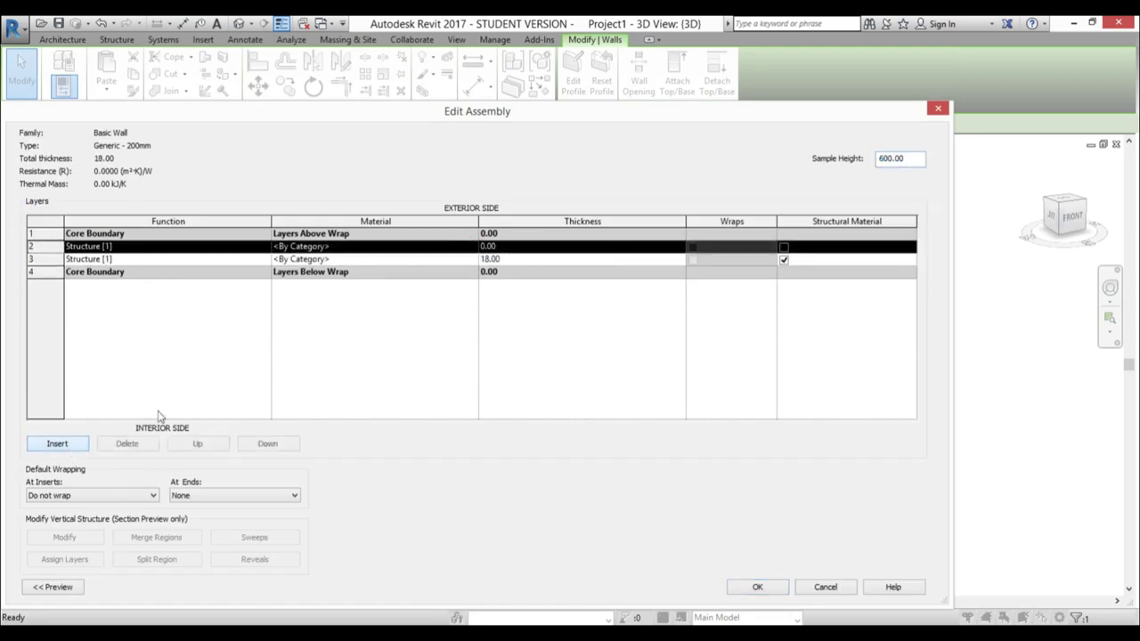
{"action": "left_click", "coordinate": [501, 247]}
{"action": "type", "text": "2"}
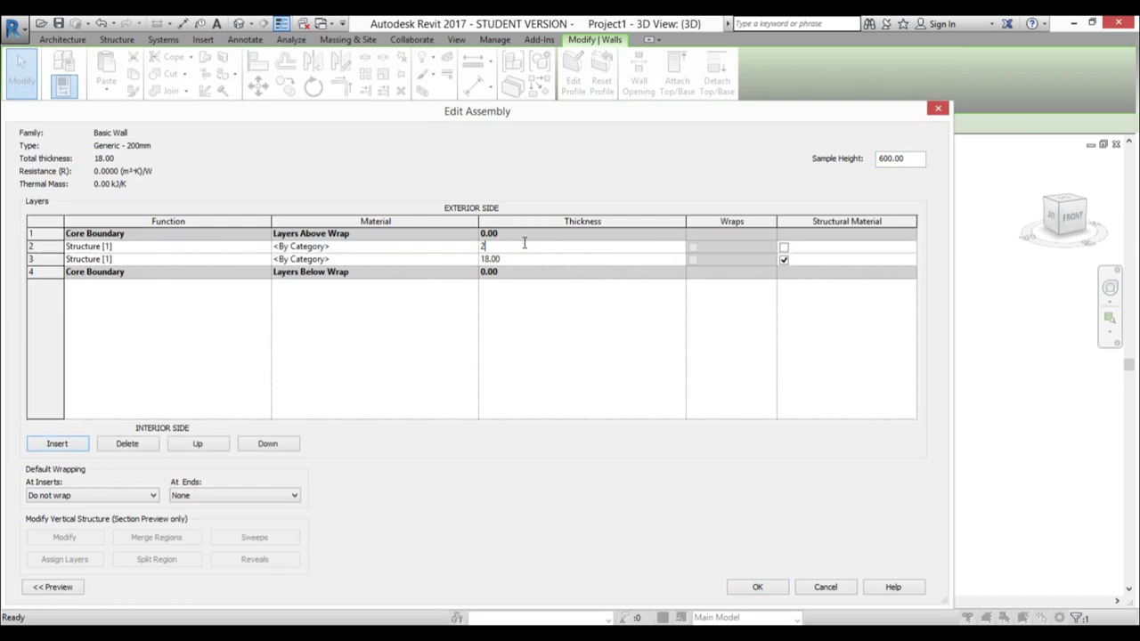
{"action": "left_click", "coordinate": [140, 248]}
{"action": "left_click", "coordinate": [139, 248]}
{"action": "left_click", "coordinate": [85, 291]}
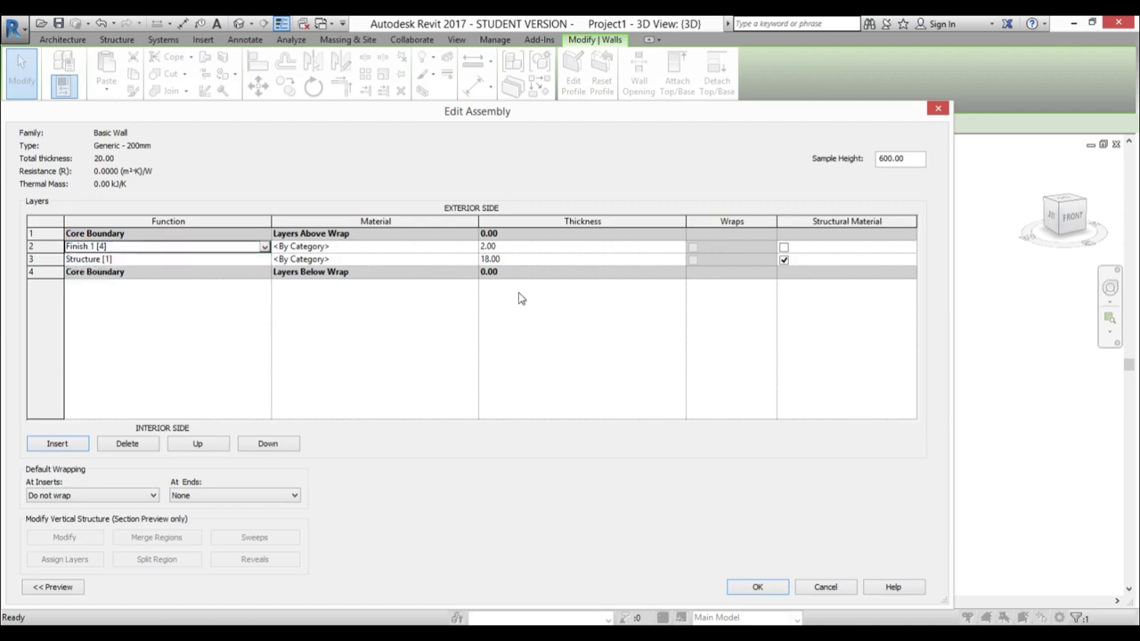
Assign the Gypsum Wall Board material to the wall's 18-thick structure layer
{"action": "left_click", "coordinate": [465, 259]}
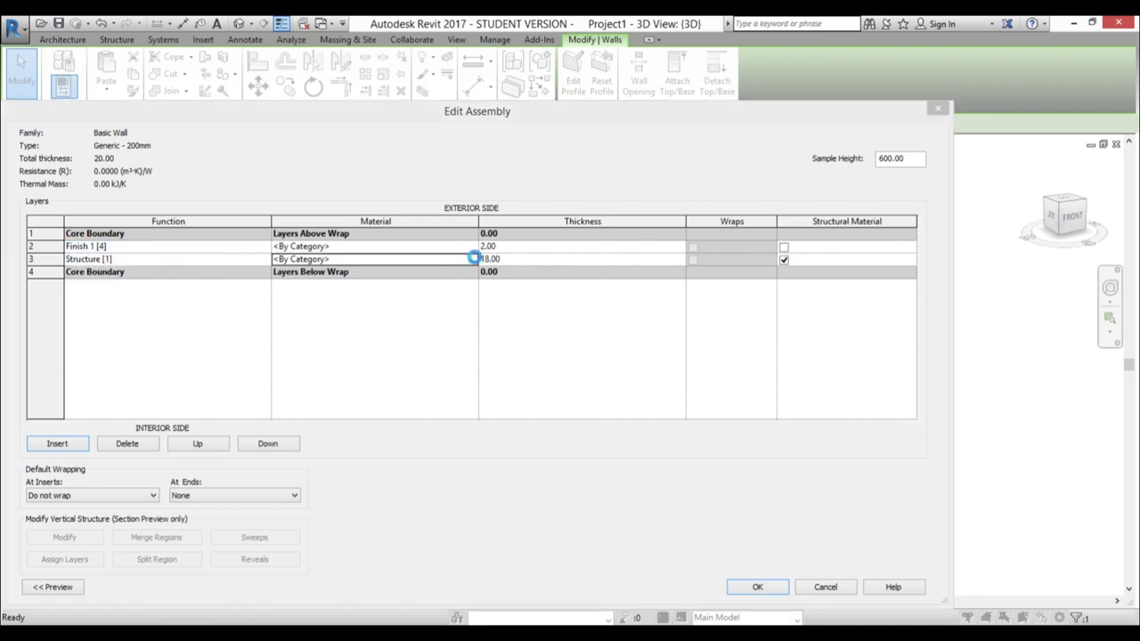
{"action": "left_click", "coordinate": [471, 259]}
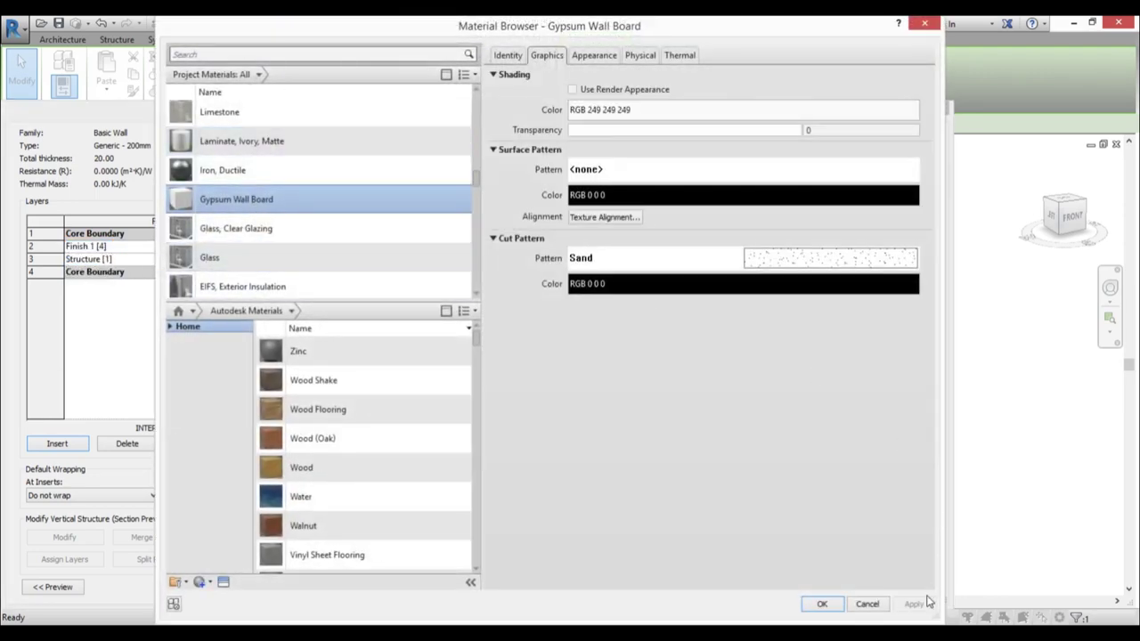
{"action": "left_click", "coordinate": [828, 604]}
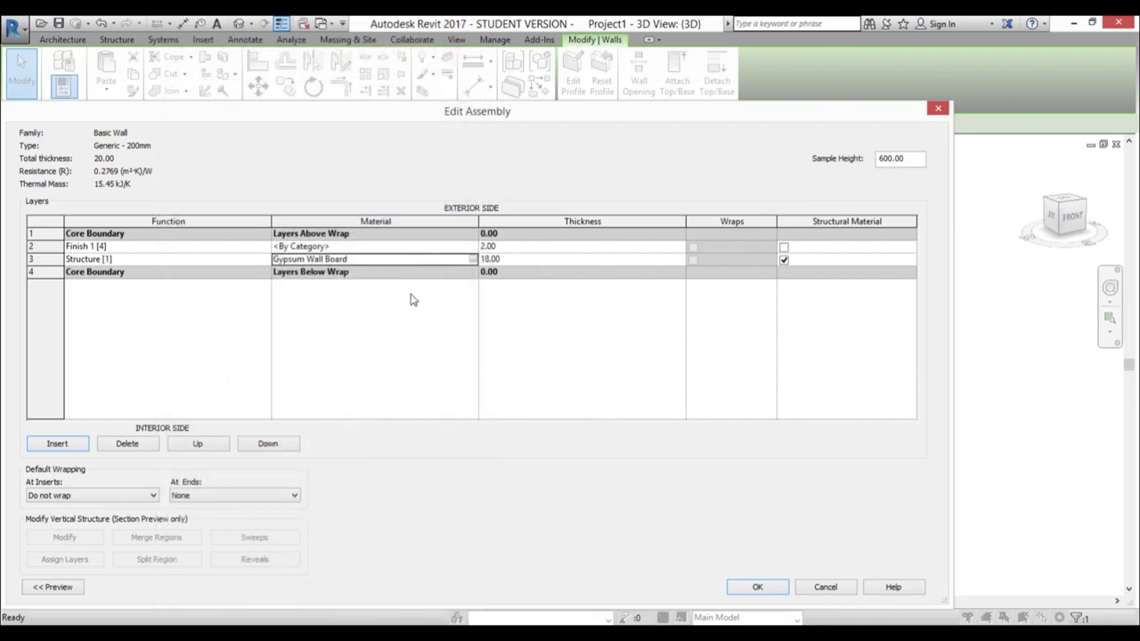
{"action": "left_click", "coordinate": [469, 248]}
{"action": "left_click", "coordinate": [473, 246]}
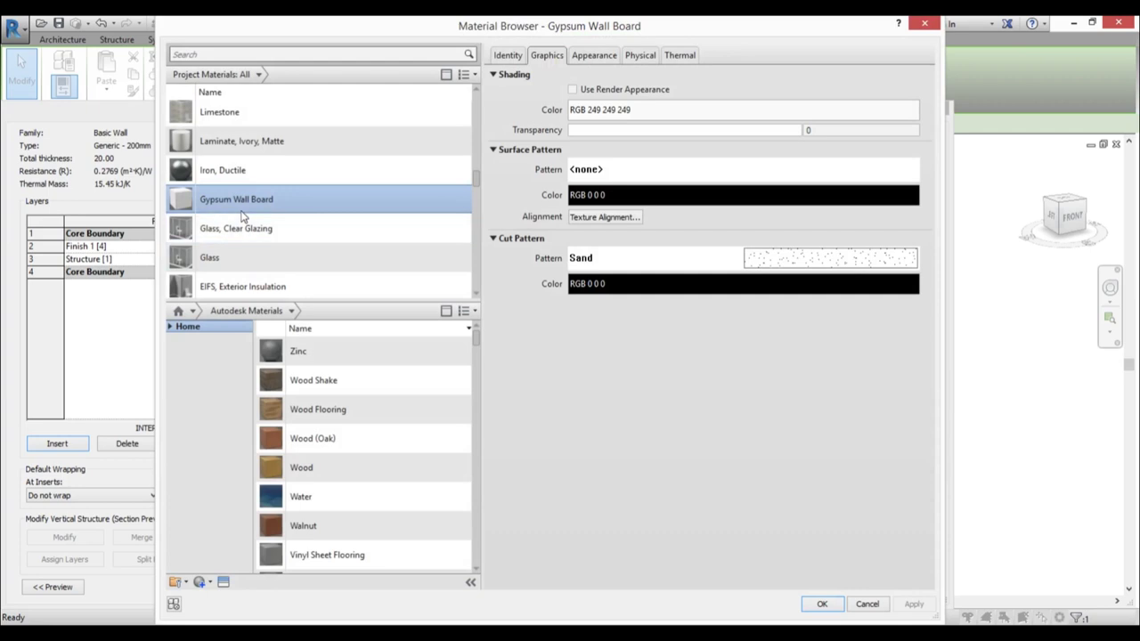
{"action": "left_click", "coordinate": [867, 604]}
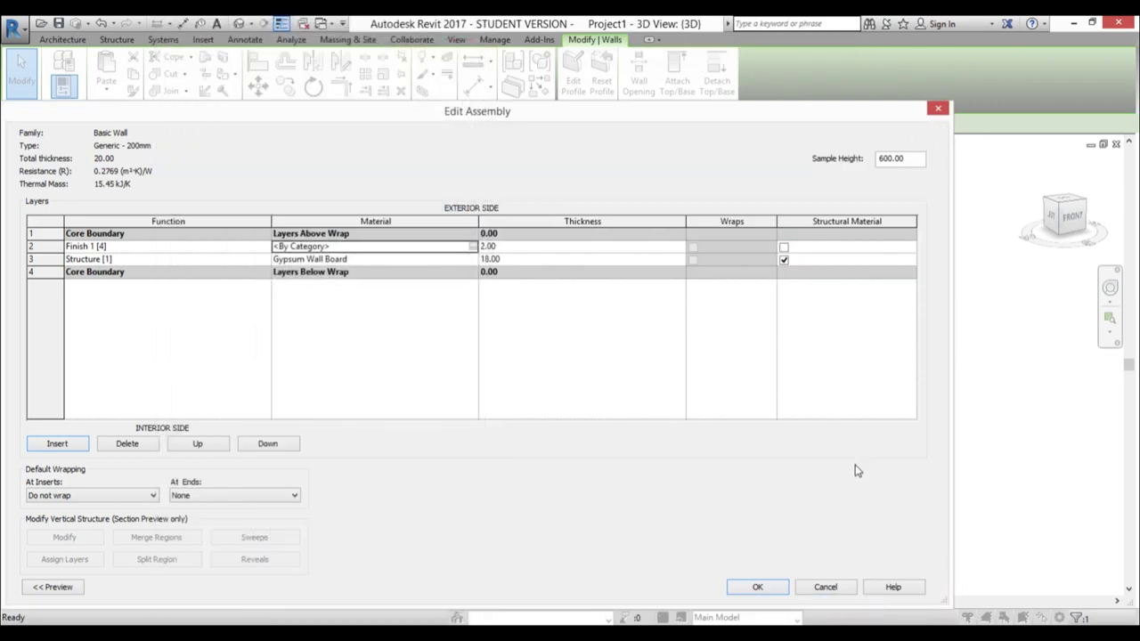
Accept the two-layer assembly, apply it to the Generic - 200mm wall type and clear the wall selection
{"action": "left_click", "coordinate": [758, 590]}
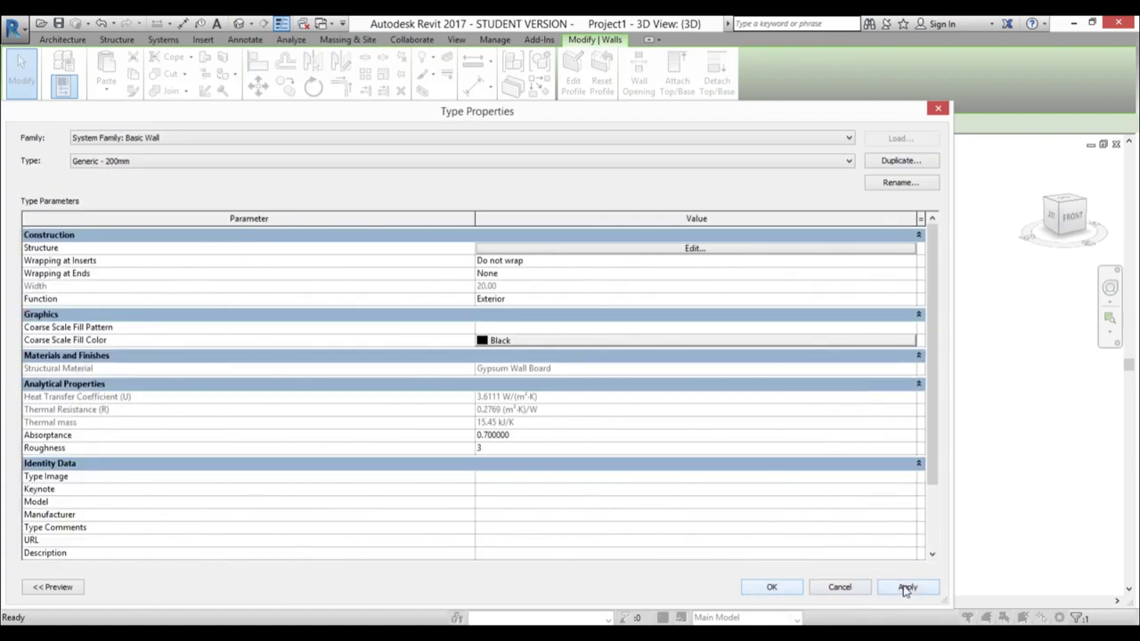
{"action": "left_click", "coordinate": [765, 585]}
{"action": "left_click", "coordinate": [837, 545]}
{"action": "scroll", "coordinate": [481, 461], "scroll_direction": "up", "scroll_amount": 3}
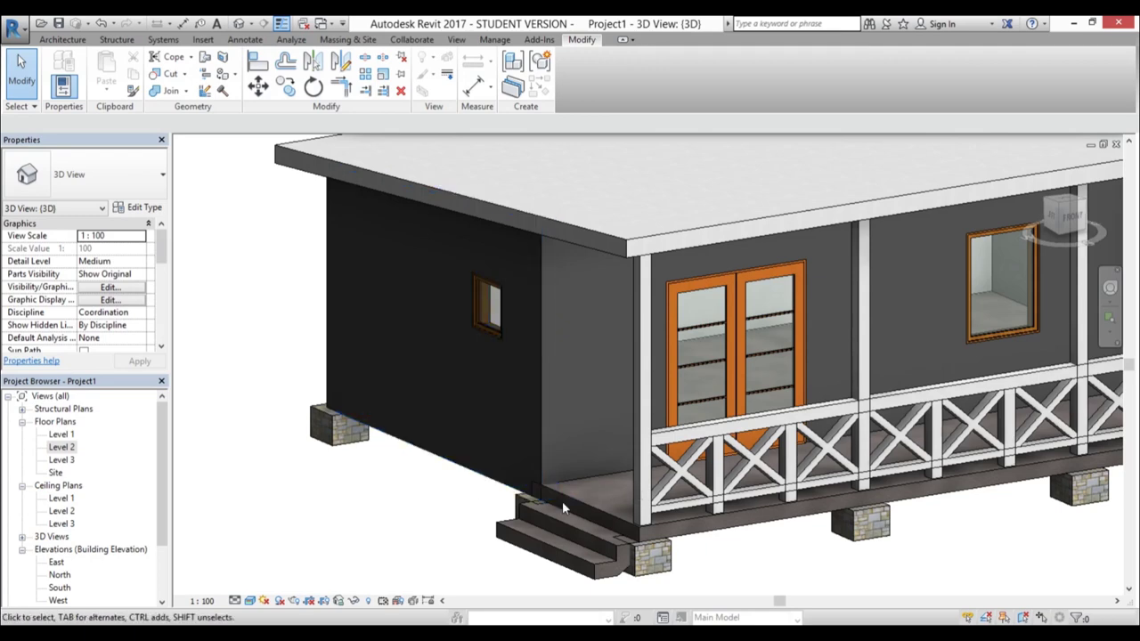
Switch to the desktop, examine the horizontal gray wooden slats texture image and close its viewer
{"action": "left_click", "coordinate": [1075, 23]}
{"action": "left_click", "coordinate": [626, 267]}
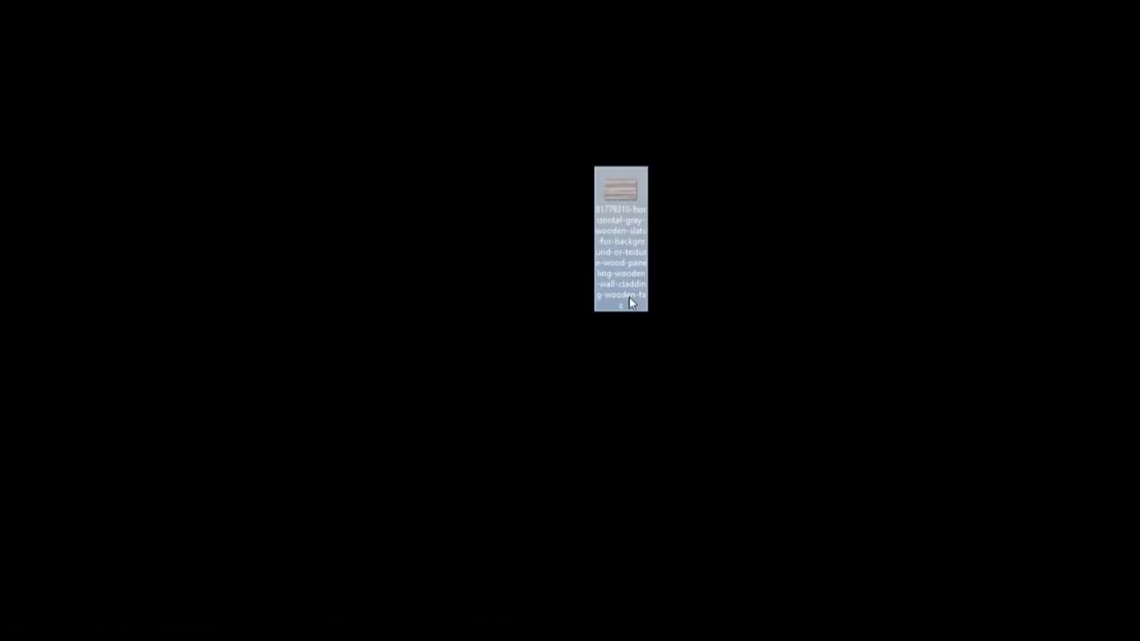
{"action": "double_click", "coordinate": [633, 241]}
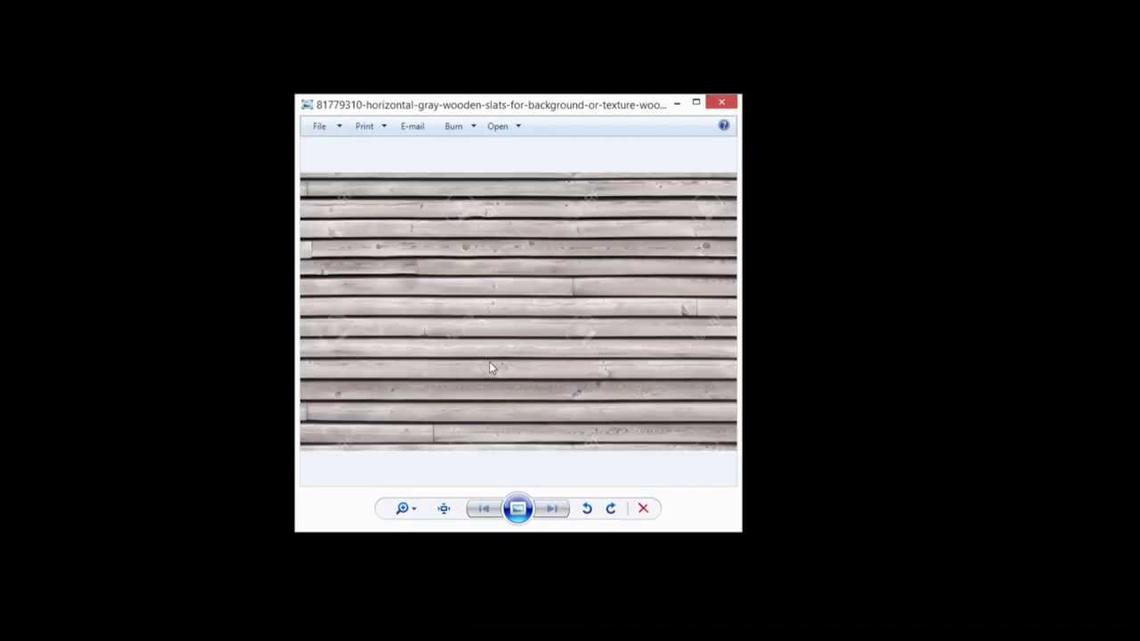
{"action": "left_click", "coordinate": [725, 103]}
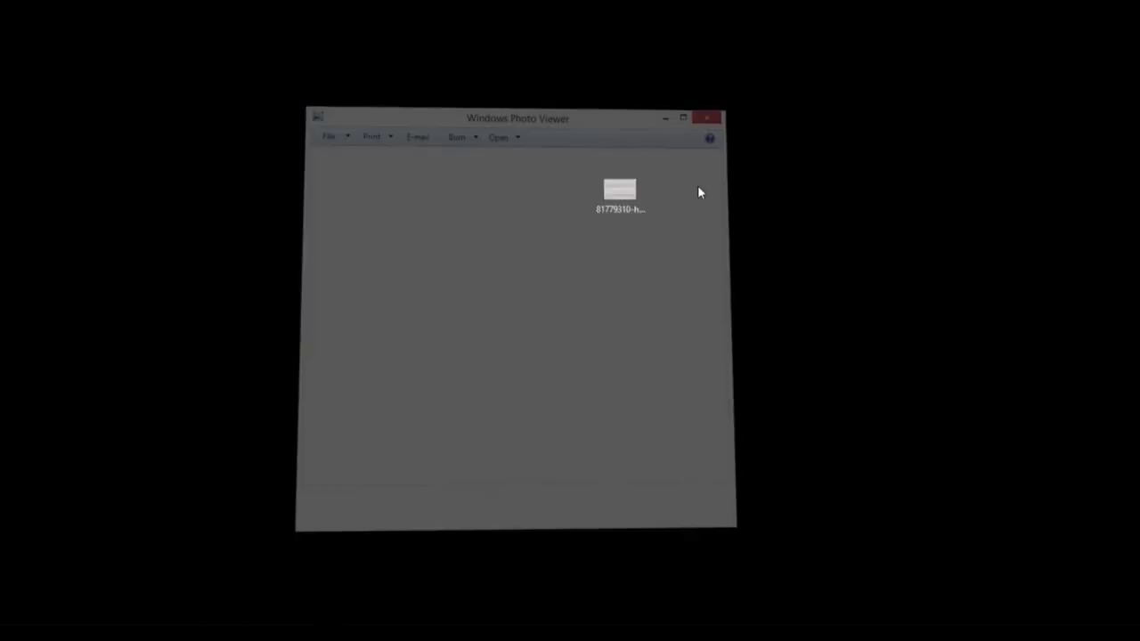
Open the horizontal gray wooden slats image from the desktop in Adobe Photoshop CS6
{"action": "right_click", "coordinate": [628, 193]}
{"action": "left_click", "coordinate": [539, 196]}
{"action": "right_click", "coordinate": [606, 194]}
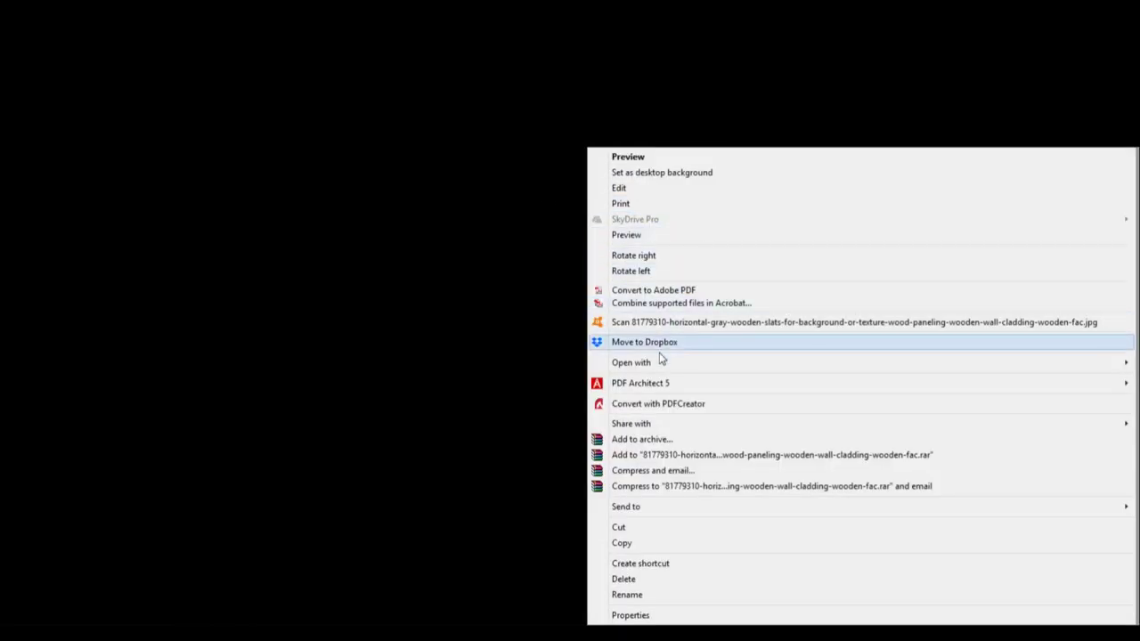
{"action": "mouse_move", "coordinate": [654, 365]}
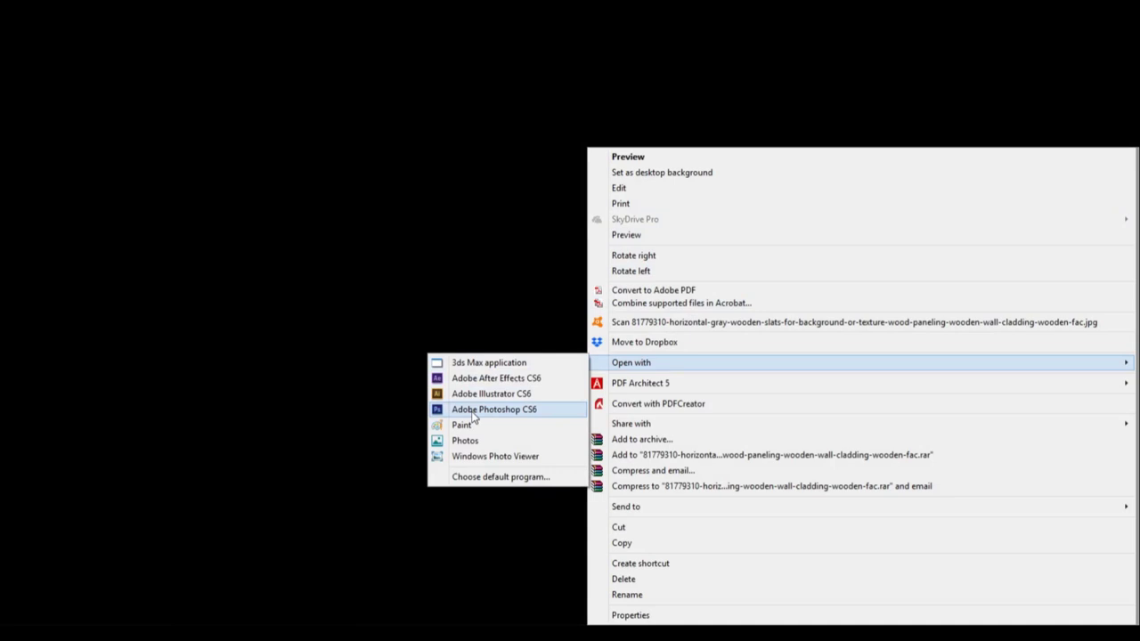
{"action": "left_click", "coordinate": [472, 410]}
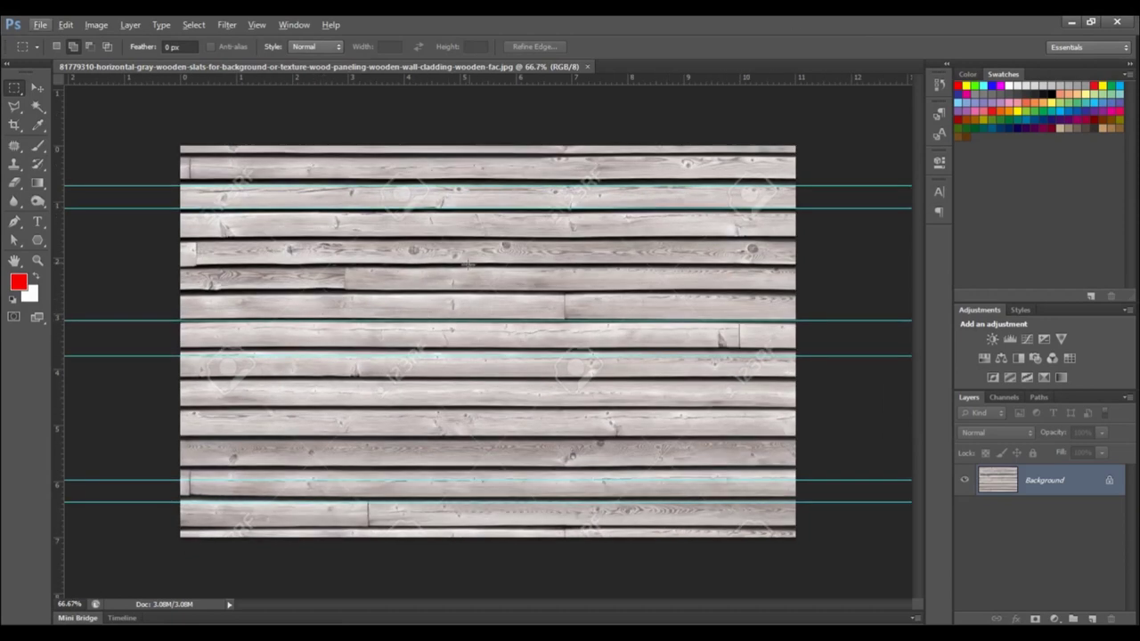
Add a Photo Filter adjustment over the slats image with blue color 0068c9 and 97% density
{"action": "left_click", "coordinate": [1035, 355]}
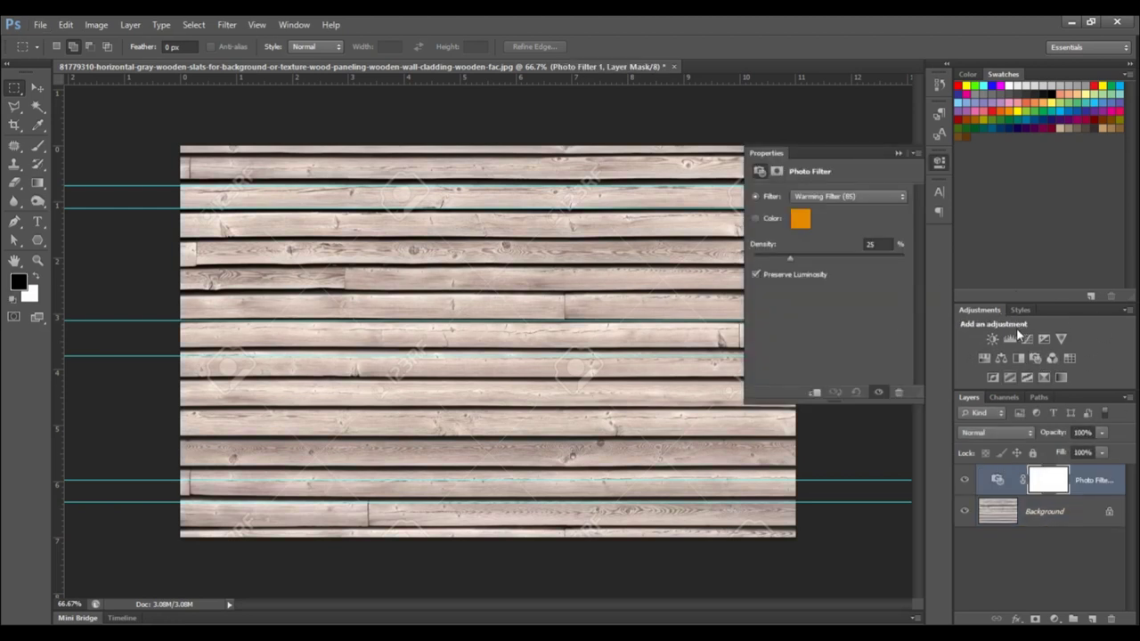
{"action": "left_click", "coordinate": [296, 24]}
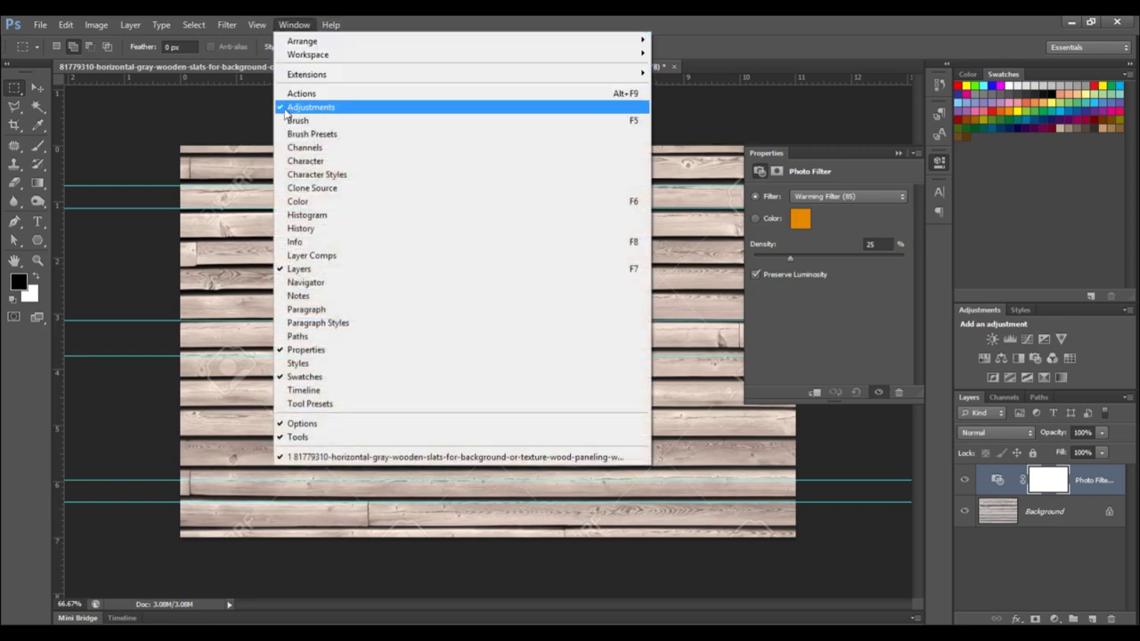
{"action": "left_click", "coordinate": [689, 31]}
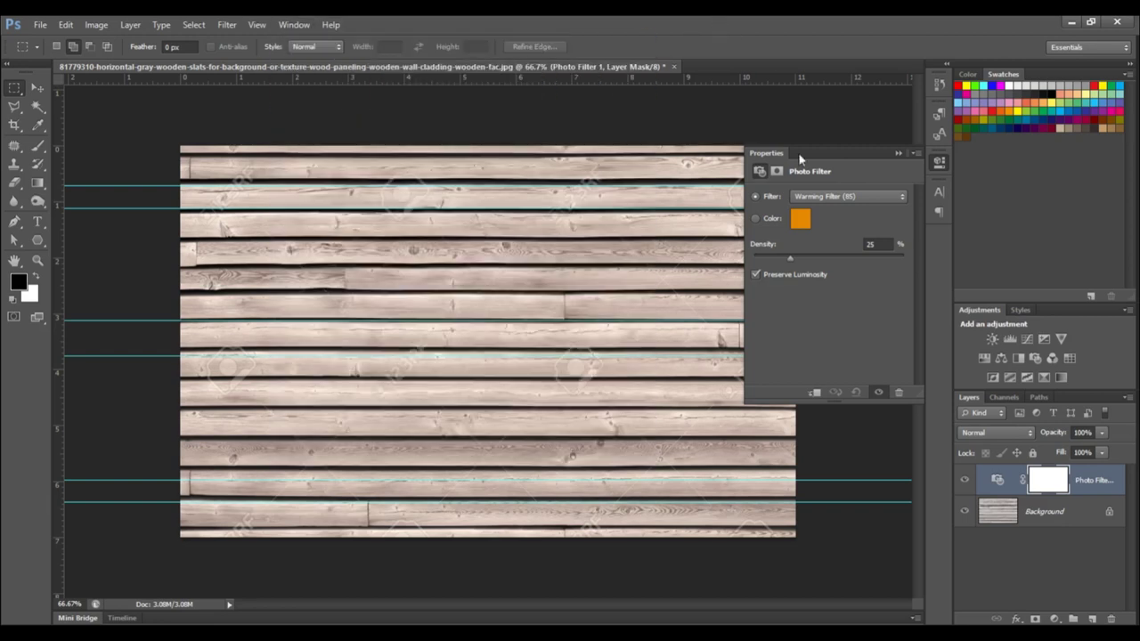
{"action": "left_click", "coordinate": [801, 219]}
{"action": "left_click_drag", "start_coordinate": [629, 289], "coordinate": [628, 269]}
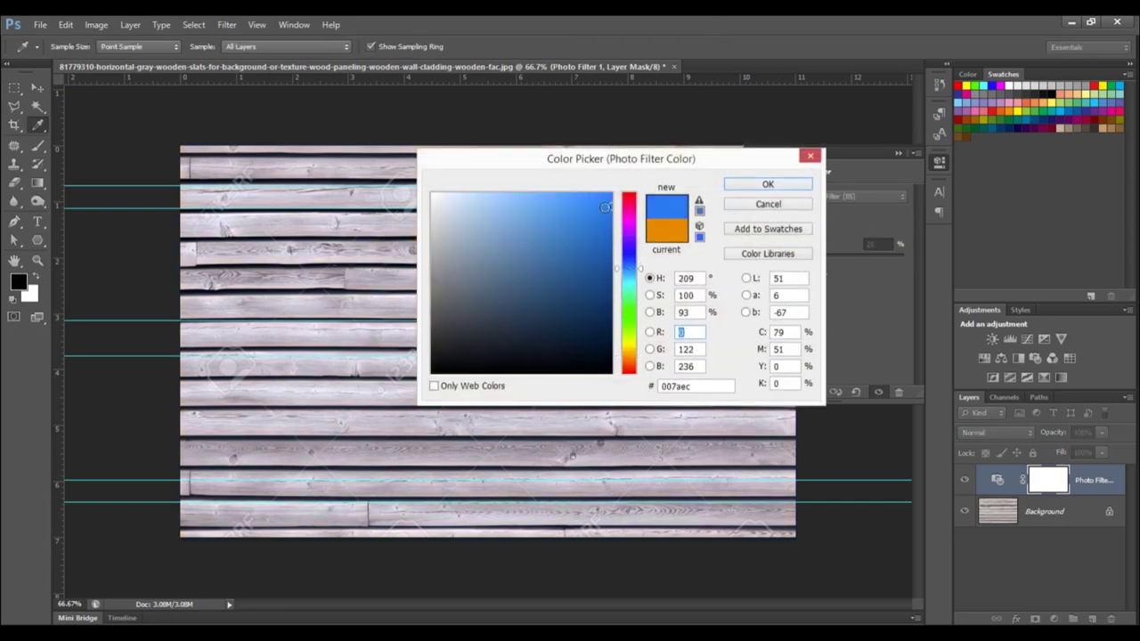
{"action": "left_click", "coordinate": [610, 231]}
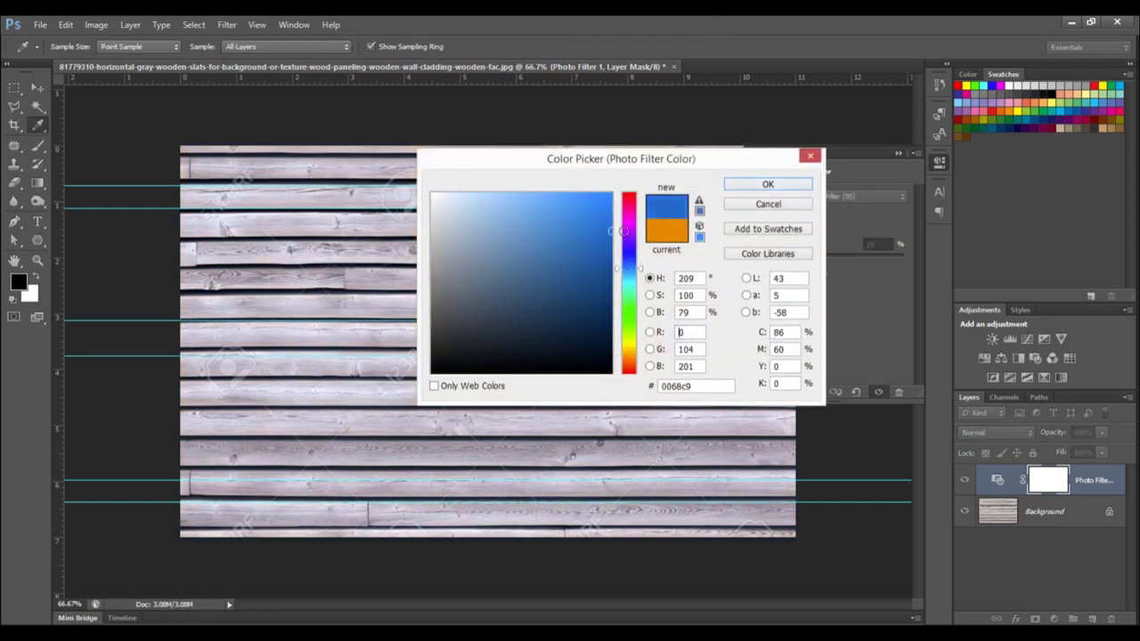
{"action": "left_click", "coordinate": [788, 185]}
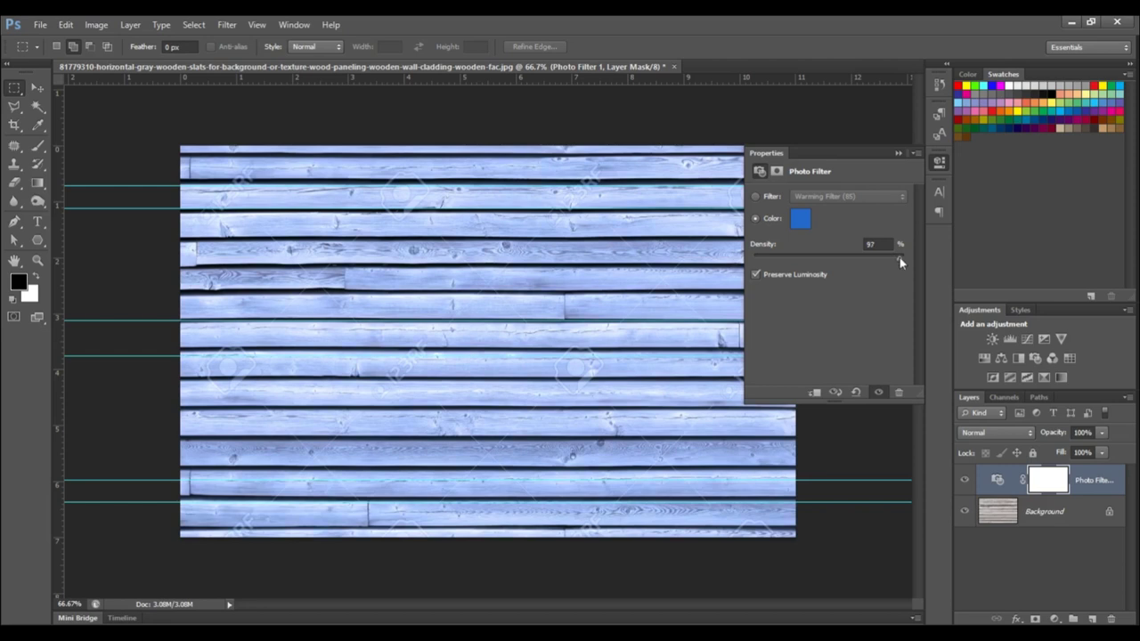
{"action": "left_click", "coordinate": [898, 154]}
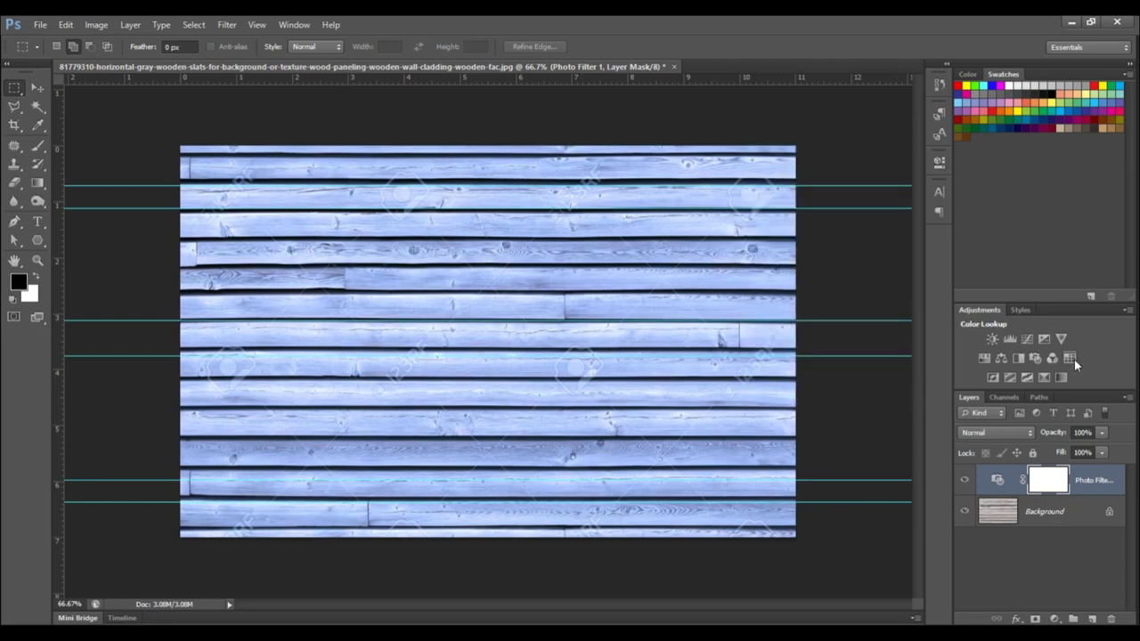
Save the blue-tinted slats image to the desktop as a JPEG named 1 with maximum quality 12
{"action": "left_click", "coordinate": [40, 24]}
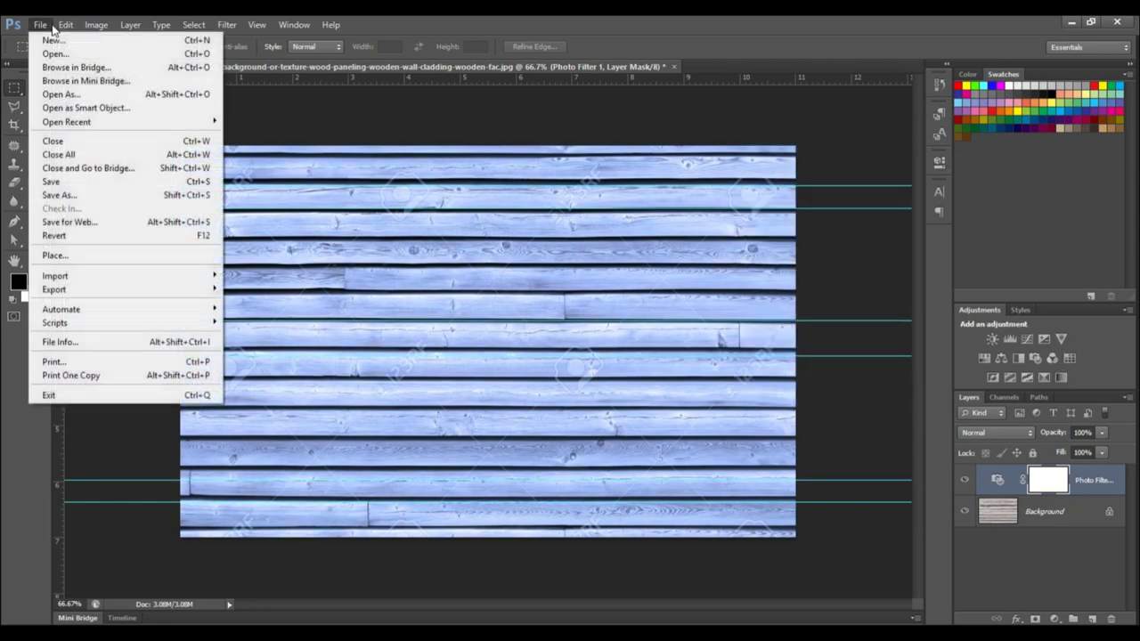
{"action": "left_click", "coordinate": [67, 196]}
{"action": "left_click", "coordinate": [677, 389]}
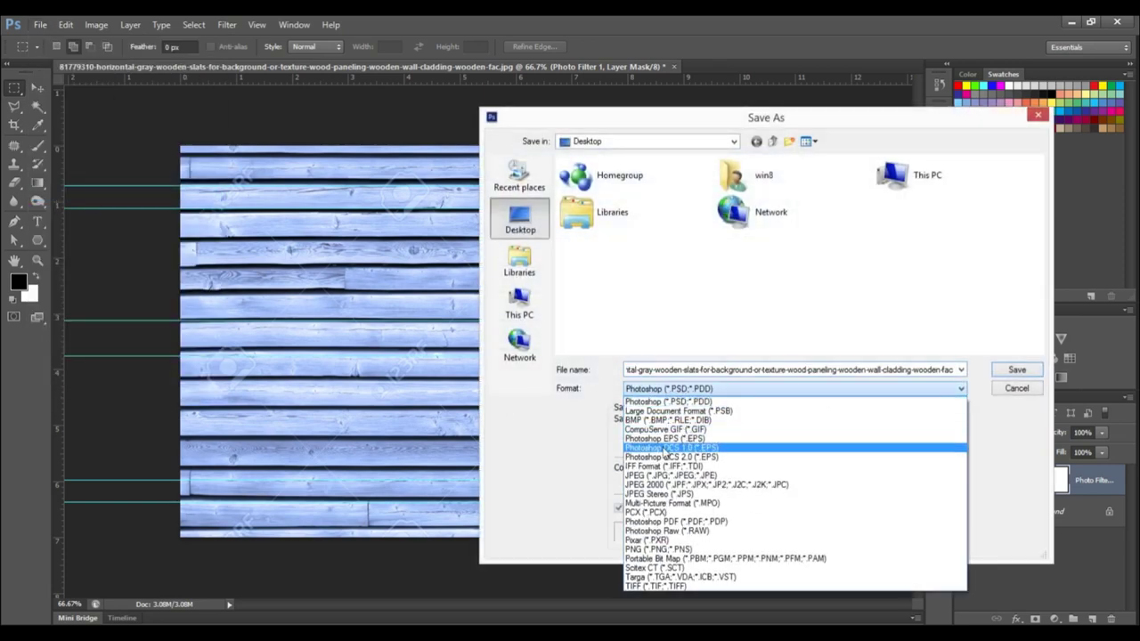
{"action": "left_click", "coordinate": [658, 476]}
{"action": "left_click", "coordinate": [736, 378]}
{"action": "key", "text": "Return"}
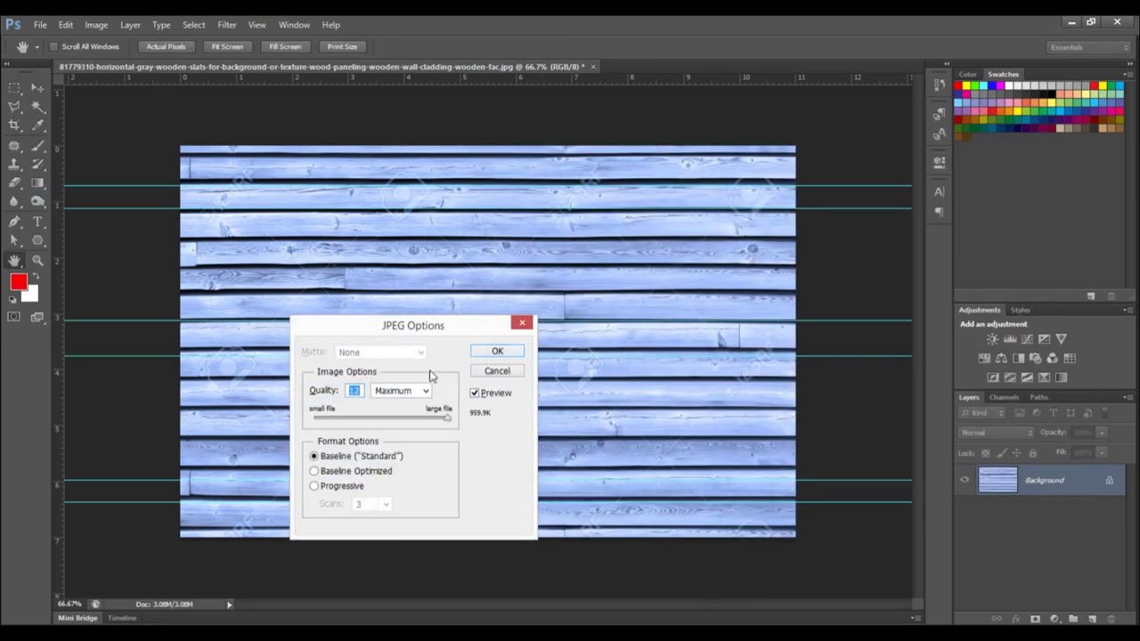
{"action": "left_click", "coordinate": [498, 352]}
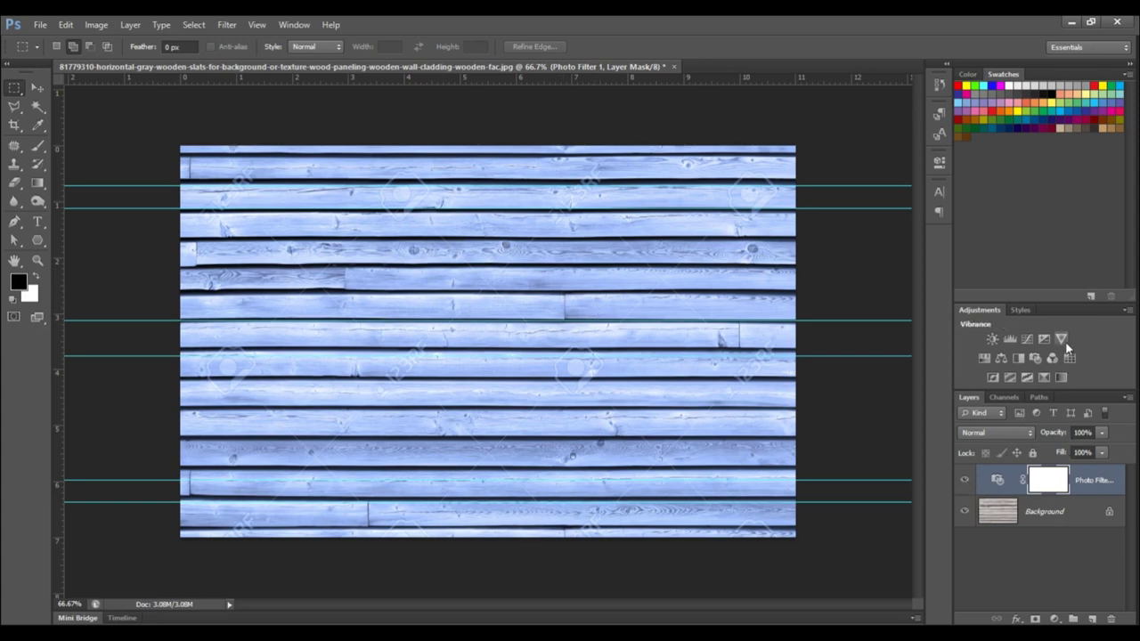
Add a Black & White adjustment with default values and a Brightness/Contrast adjustment with brightness 12 and contrast 87
{"action": "left_click", "coordinate": [1019, 358]}
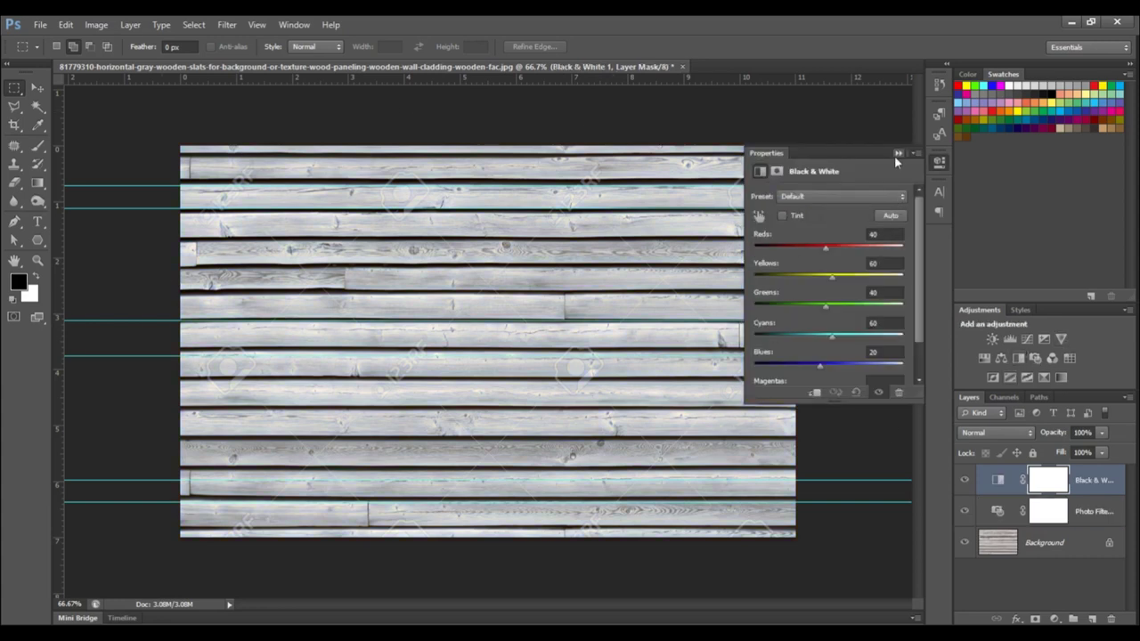
{"action": "left_click", "coordinate": [898, 153]}
{"action": "left_click", "coordinate": [992, 338]}
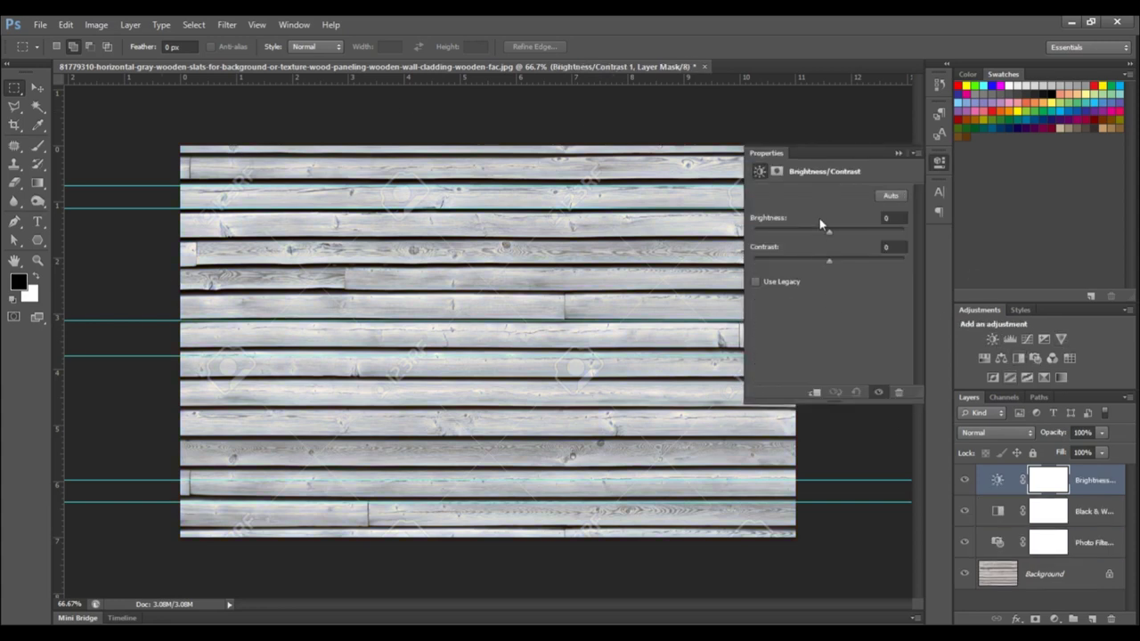
{"action": "left_click_drag", "start_coordinate": [845, 257], "coordinate": [877, 266]}
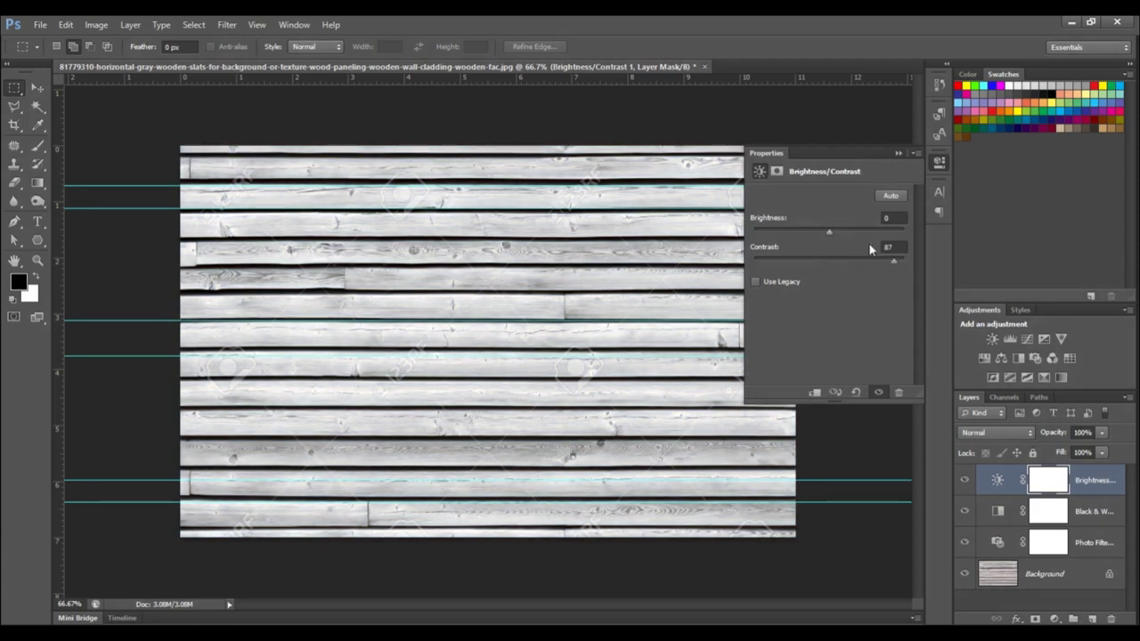
{"action": "left_click_drag", "start_coordinate": [831, 230], "coordinate": [835, 236]}
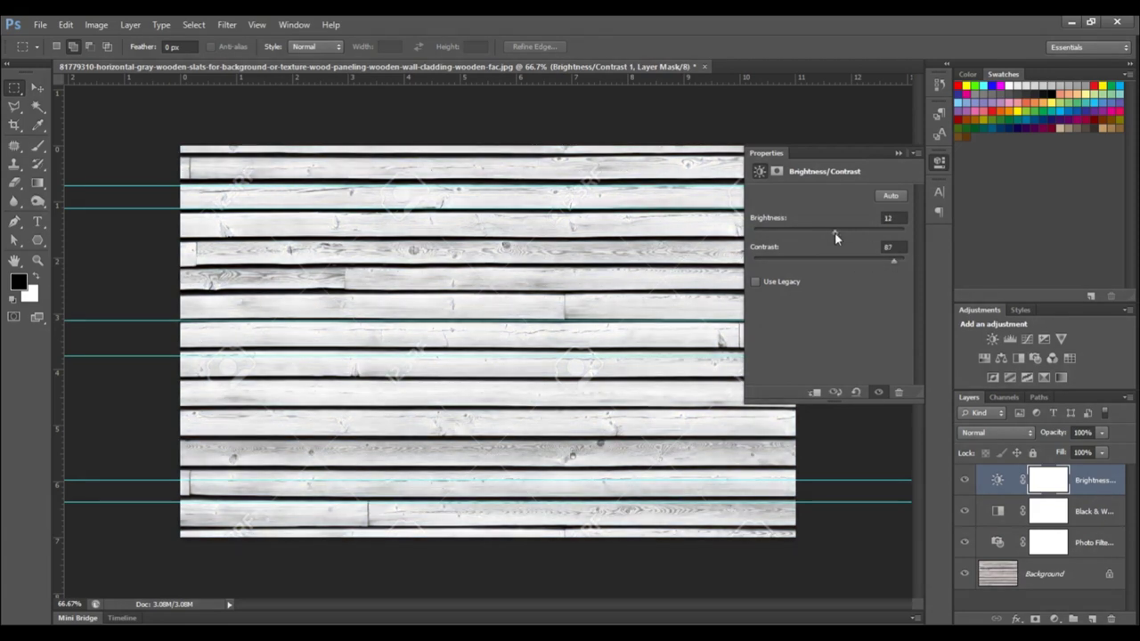
{"action": "left_click", "coordinate": [898, 152]}
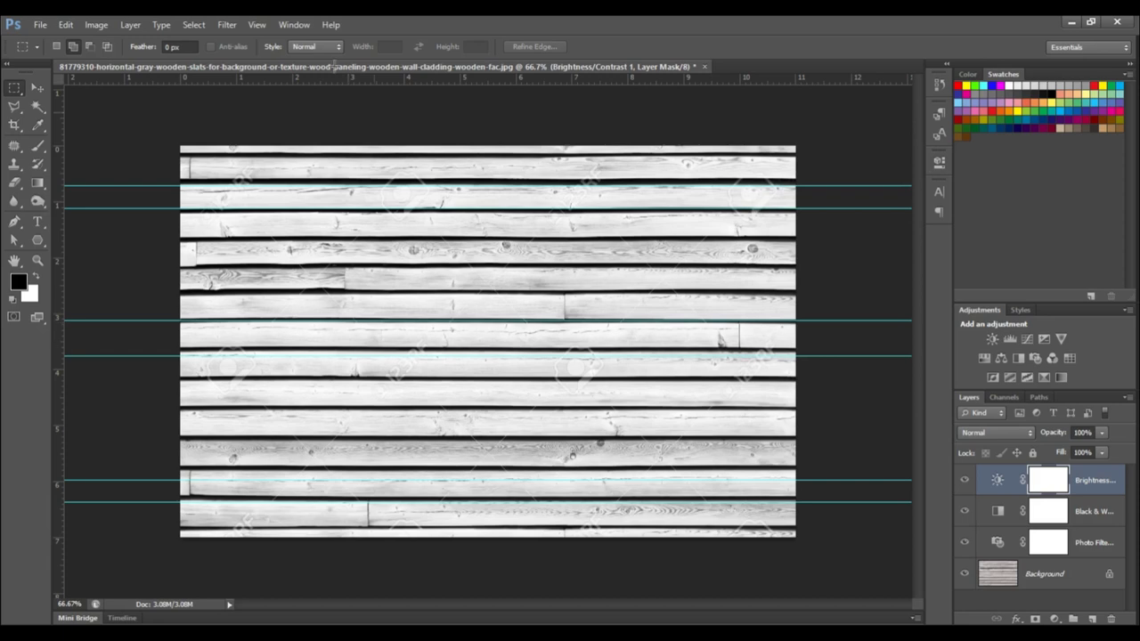
Save the black-and-white slats image to the desktop as a JPEG named 2 with maximum quality 12
{"action": "left_click", "coordinate": [40, 24]}
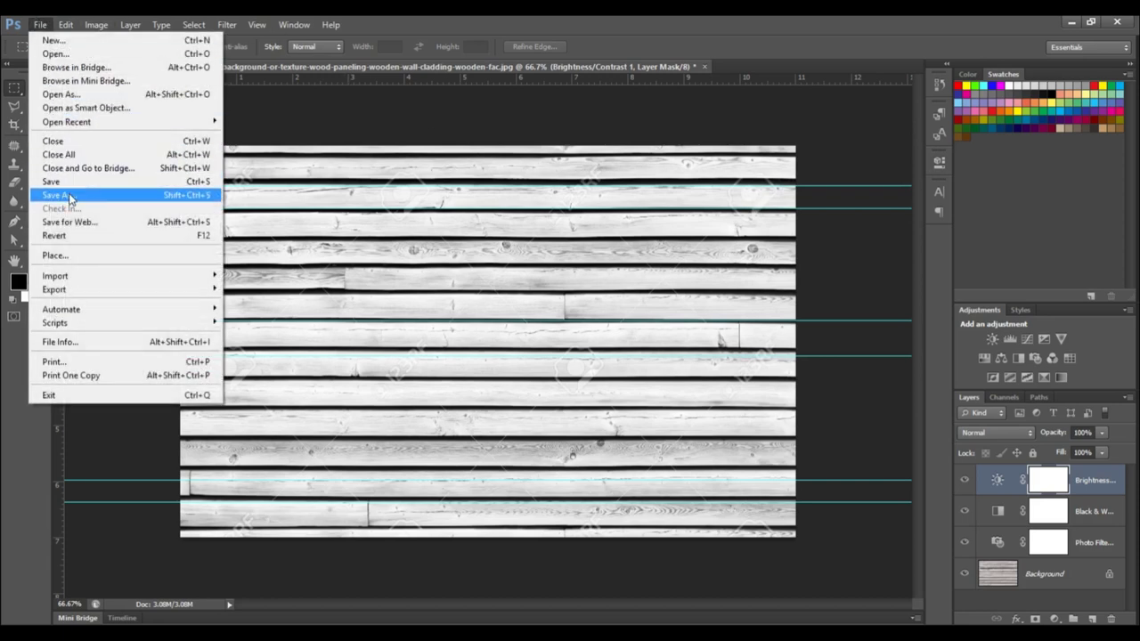
{"action": "left_click", "coordinate": [69, 197]}
{"action": "left_click", "coordinate": [682, 389]}
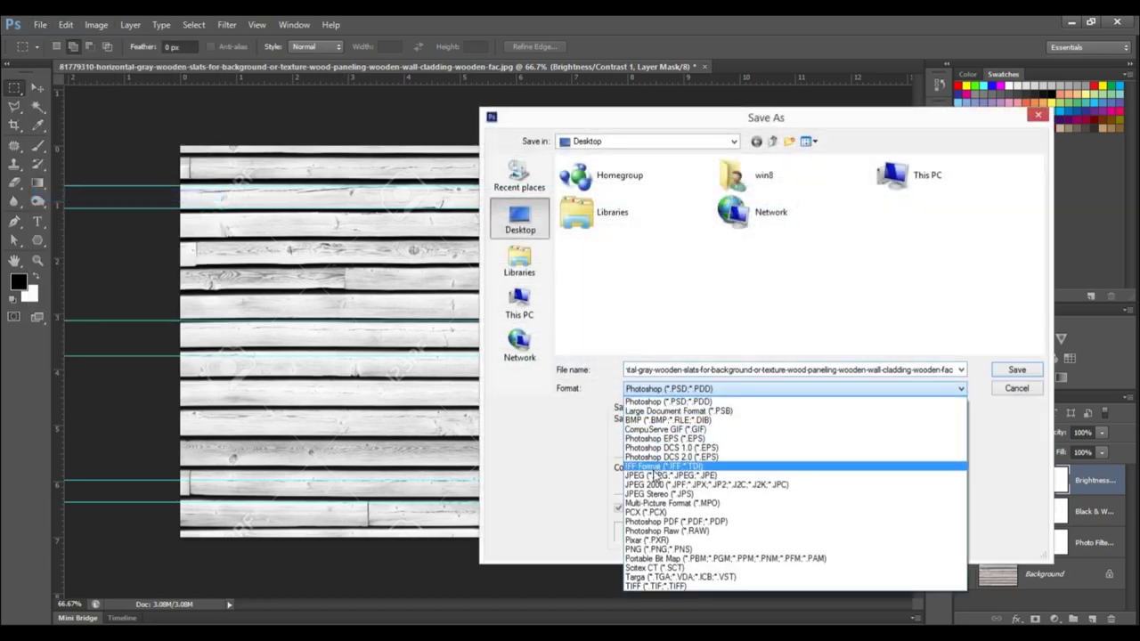
{"action": "left_click", "coordinate": [664, 476]}
{"action": "double_click", "coordinate": [676, 369]}
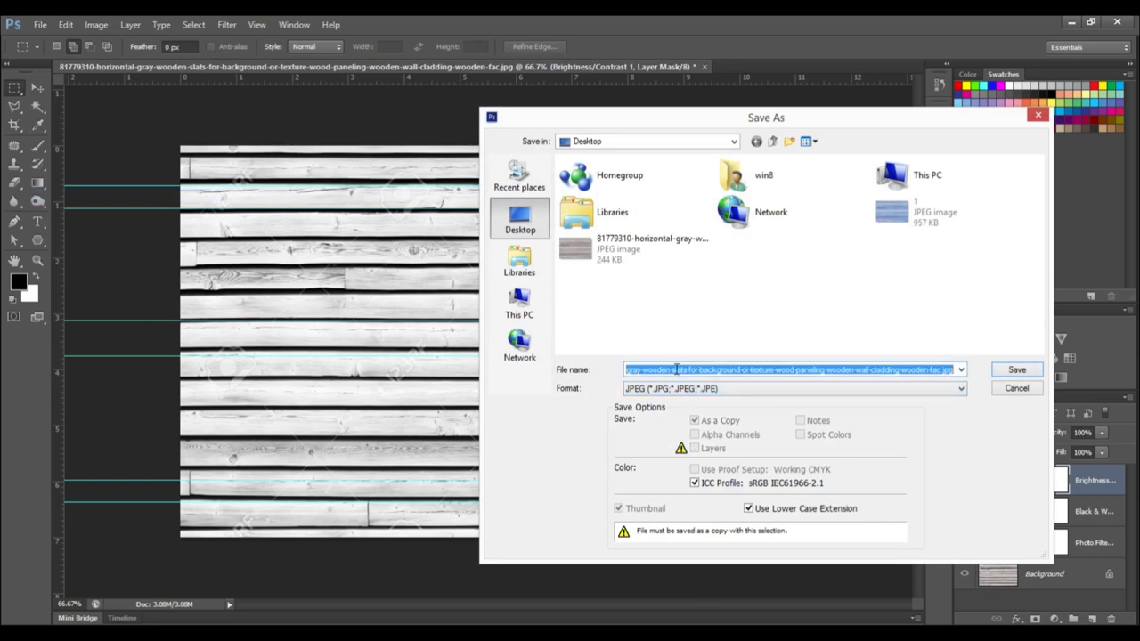
{"action": "type", "text": "2"}
{"action": "key", "text": "Return"}
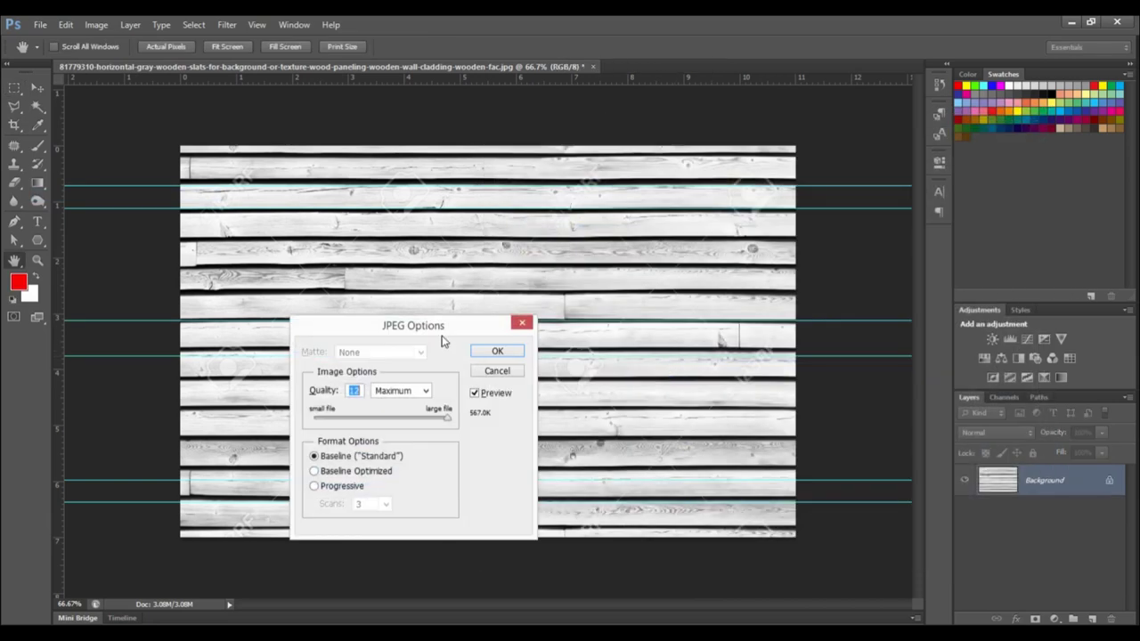
{"action": "left_click", "coordinate": [488, 354]}
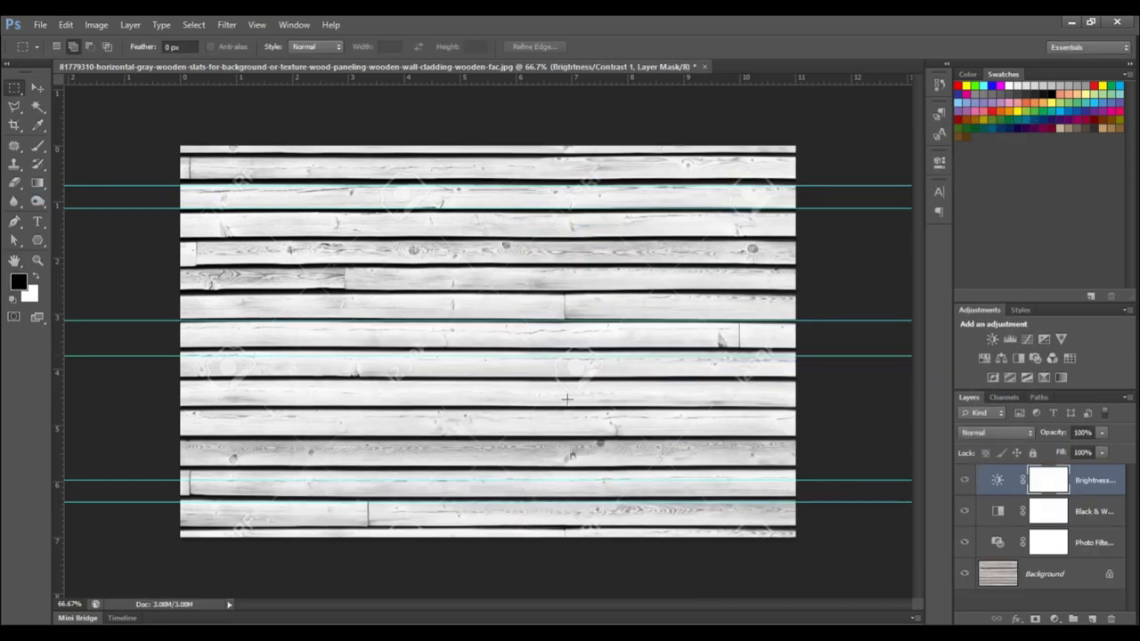
Quit Photoshop without saving changes to the original image and return to the house's 3D view in Revit
{"action": "left_click", "coordinate": [1125, 21]}
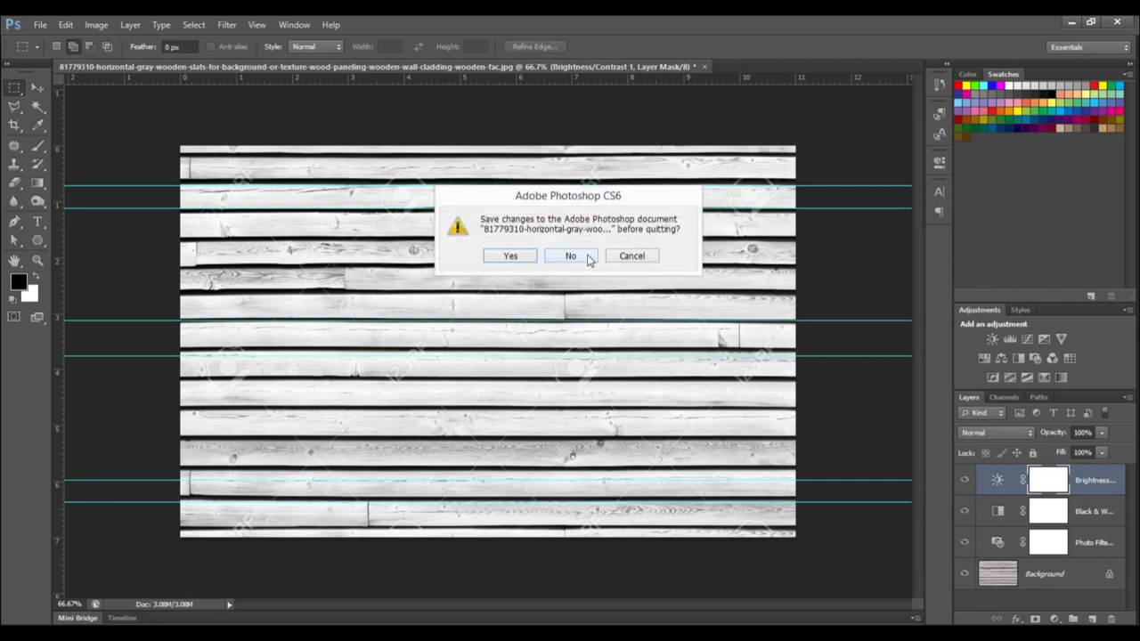
{"action": "left_click", "coordinate": [588, 260]}
{"action": "left_click_drag", "start_coordinate": [265, 265], "coordinate": [9, 50]}
{"action": "left_click_drag", "start_coordinate": [9, 50], "coordinate": [477, 204]}
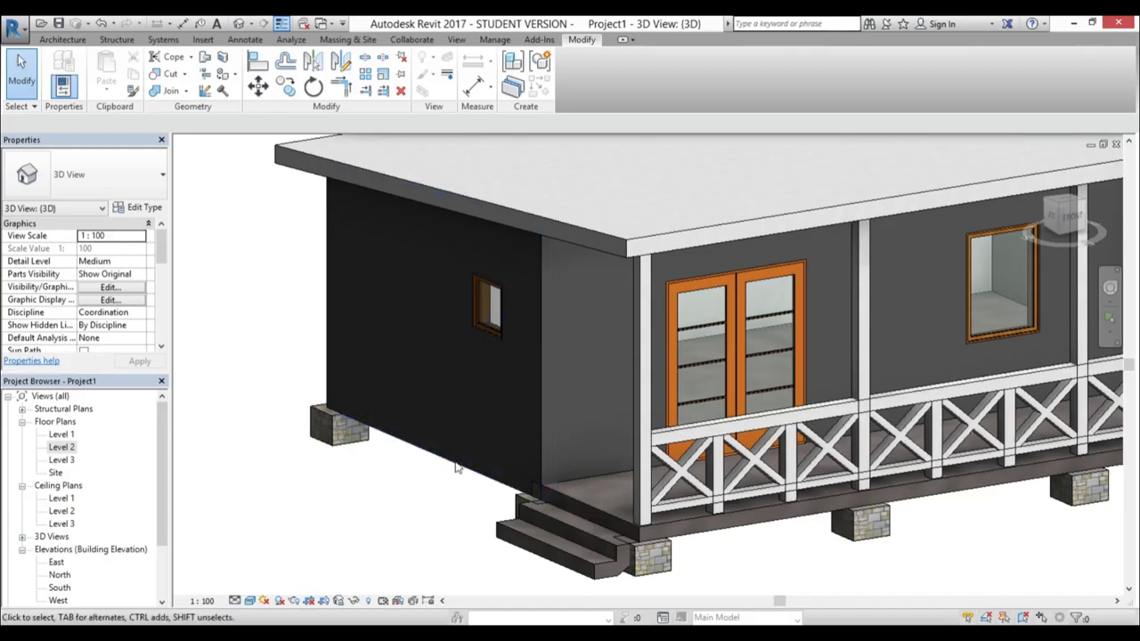
Open the side wall's Generic - 200mm layer assembly and start choosing a material for its Finish 1 [4] layer
{"action": "left_click", "coordinate": [466, 452]}
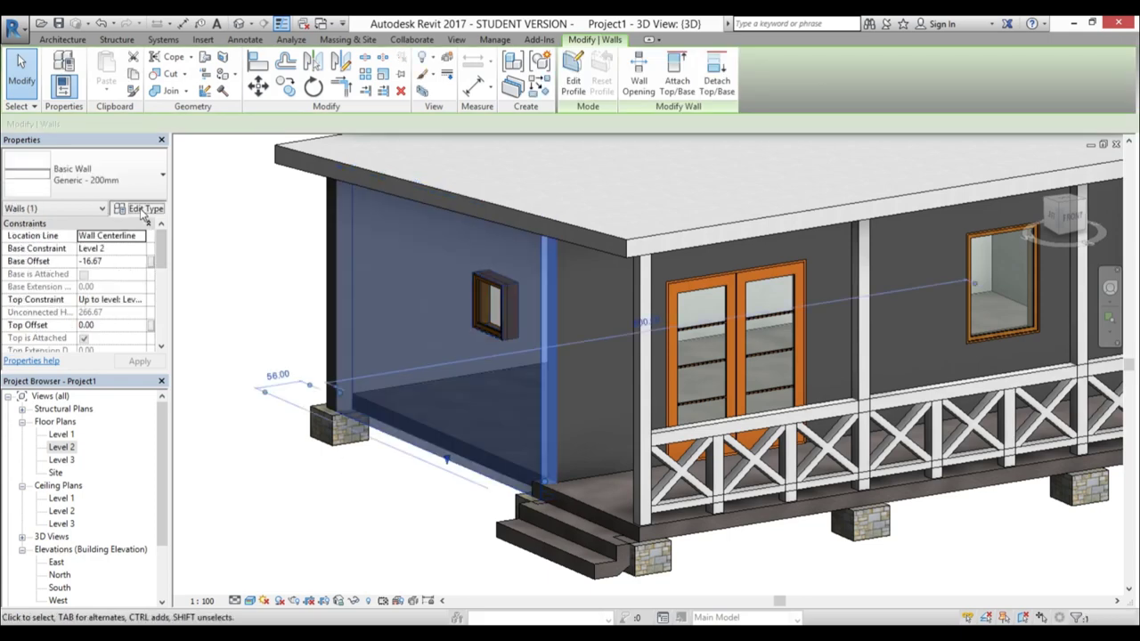
{"action": "left_click", "coordinate": [143, 209]}
{"action": "left_click", "coordinate": [852, 249]}
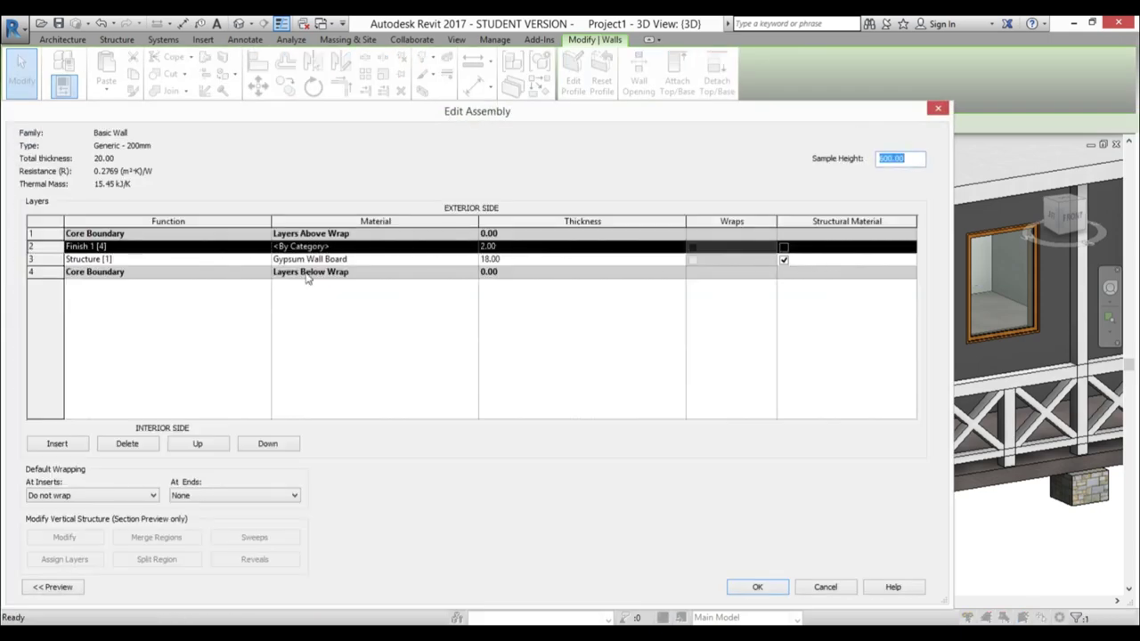
{"action": "left_click", "coordinate": [472, 248]}
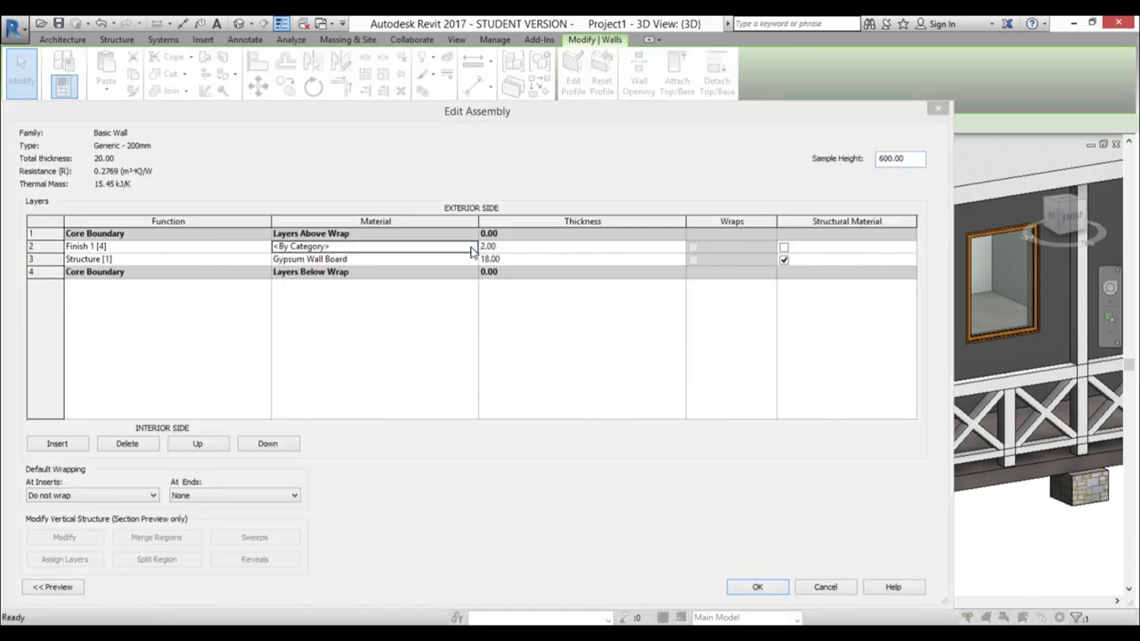
{"action": "left_click", "coordinate": [473, 247]}
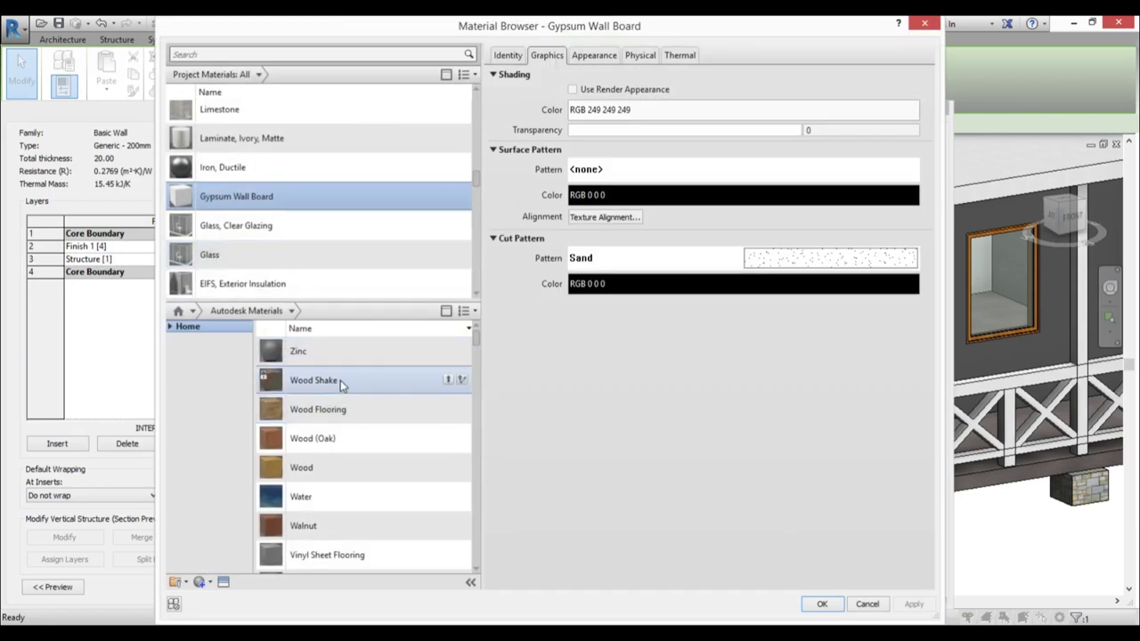
Compare the wood materials in the Autodesk library, add Wood Shake to the project materials and duplicate it
{"action": "left_click", "coordinate": [330, 467]}
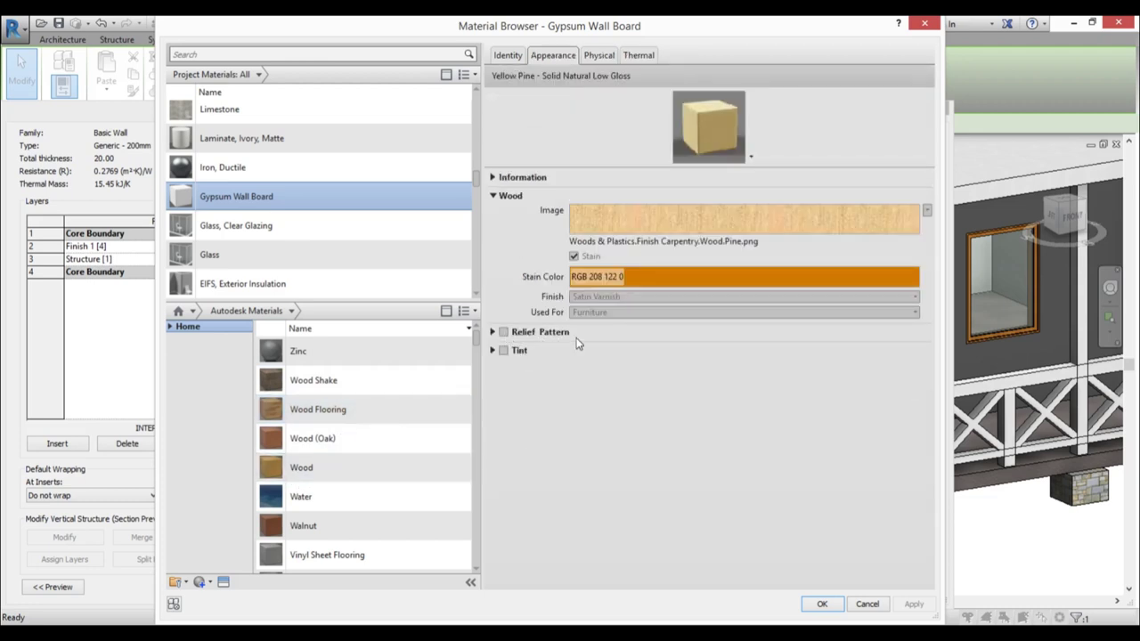
{"action": "left_click", "coordinate": [304, 440]}
{"action": "left_click", "coordinate": [311, 465]}
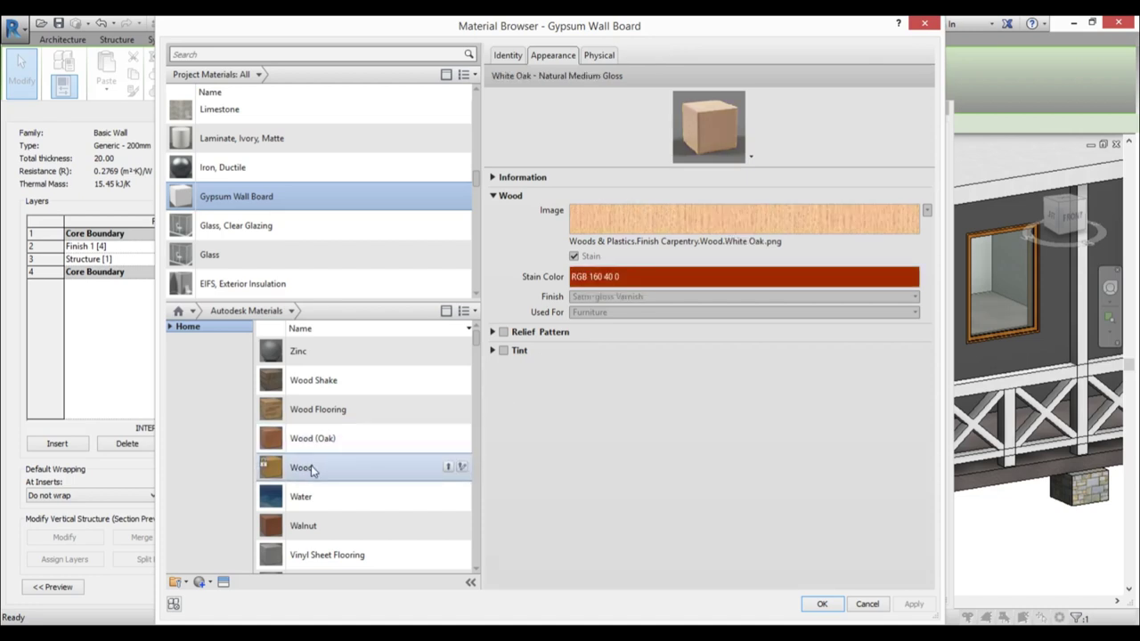
{"action": "left_click", "coordinate": [327, 415]}
{"action": "left_click", "coordinate": [326, 383]}
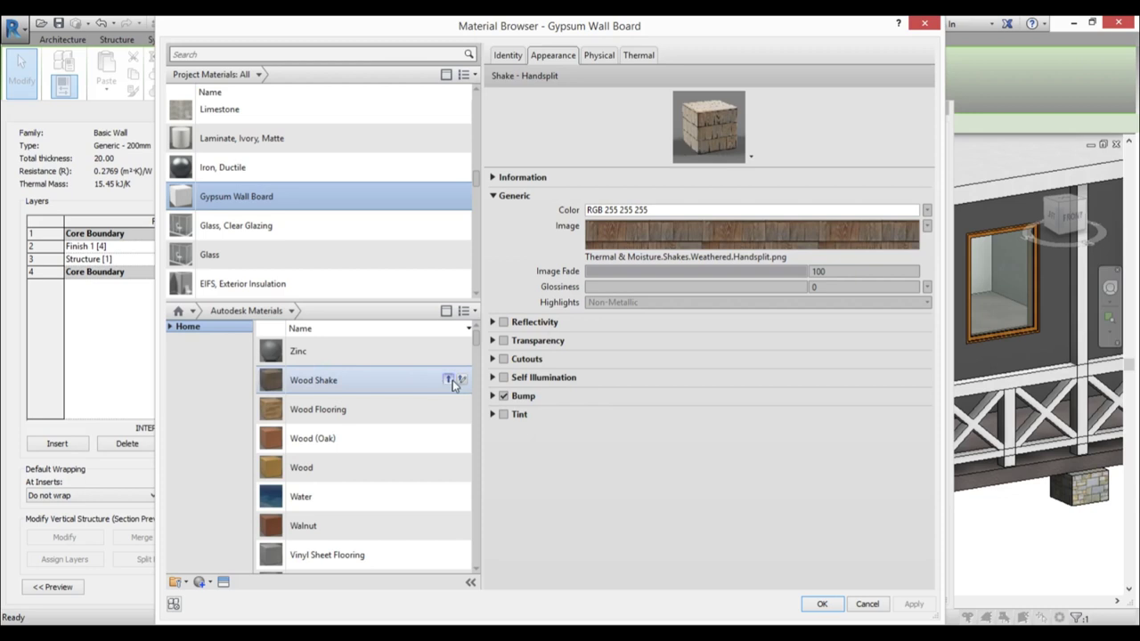
{"action": "left_click", "coordinate": [449, 381]}
{"action": "right_click", "coordinate": [248, 142]}
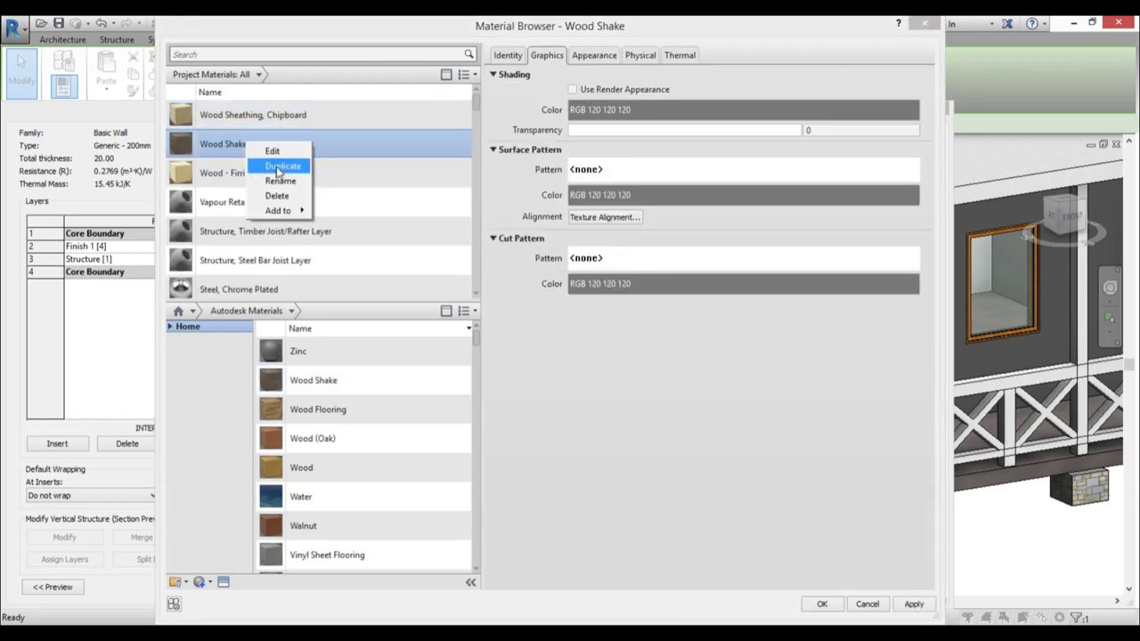
{"action": "left_click", "coordinate": [277, 166]}
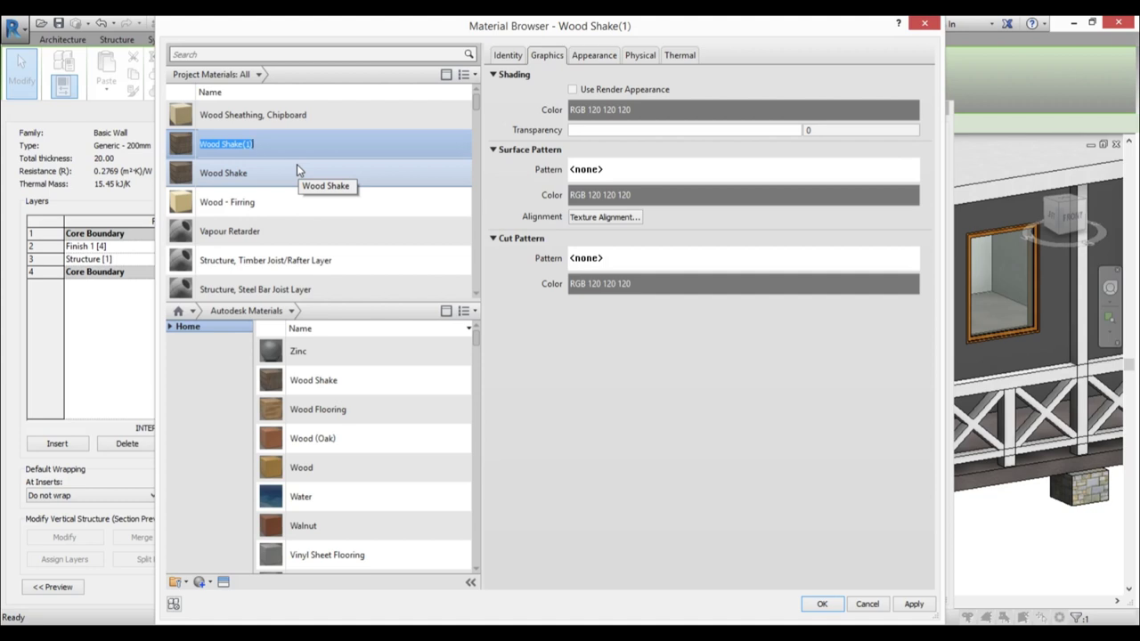
Rename the duplicated Wood Shake material as finish and replace its appearance image with 1 from the desktop
{"action": "type", "text": "finish"}
{"action": "key", "text": "Return"}
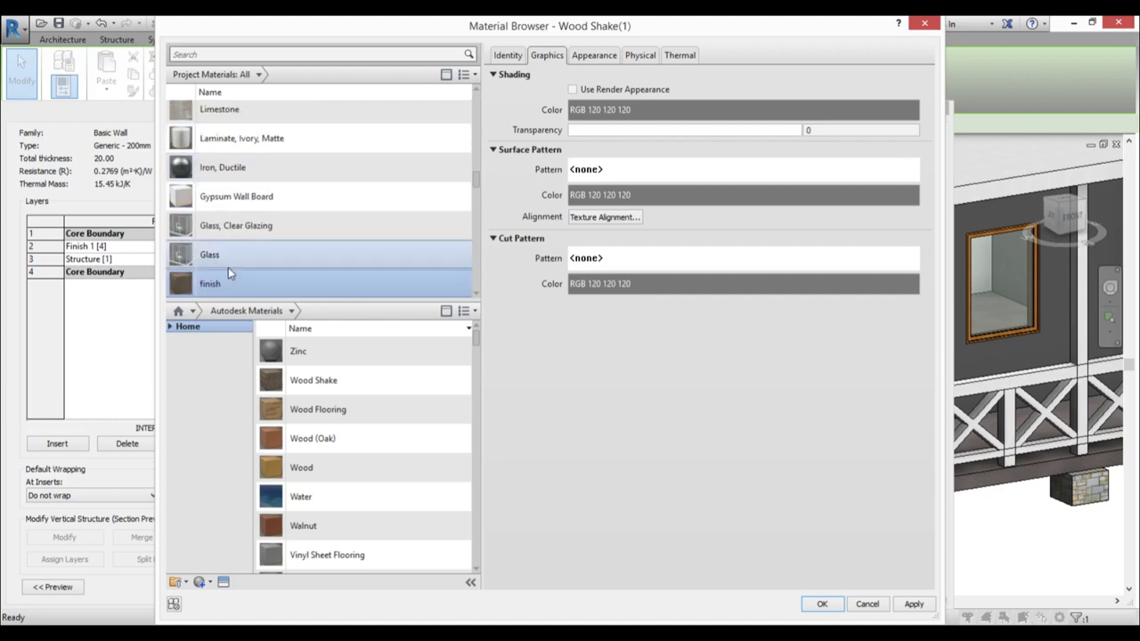
{"action": "left_click", "coordinate": [591, 55]}
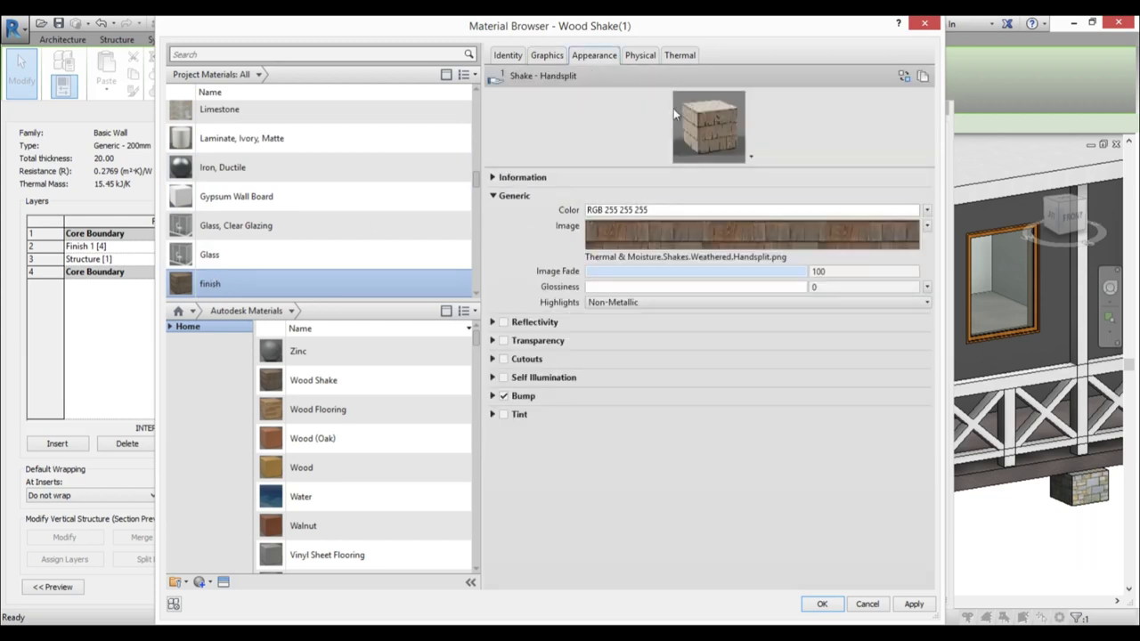
{"action": "left_click", "coordinate": [670, 257]}
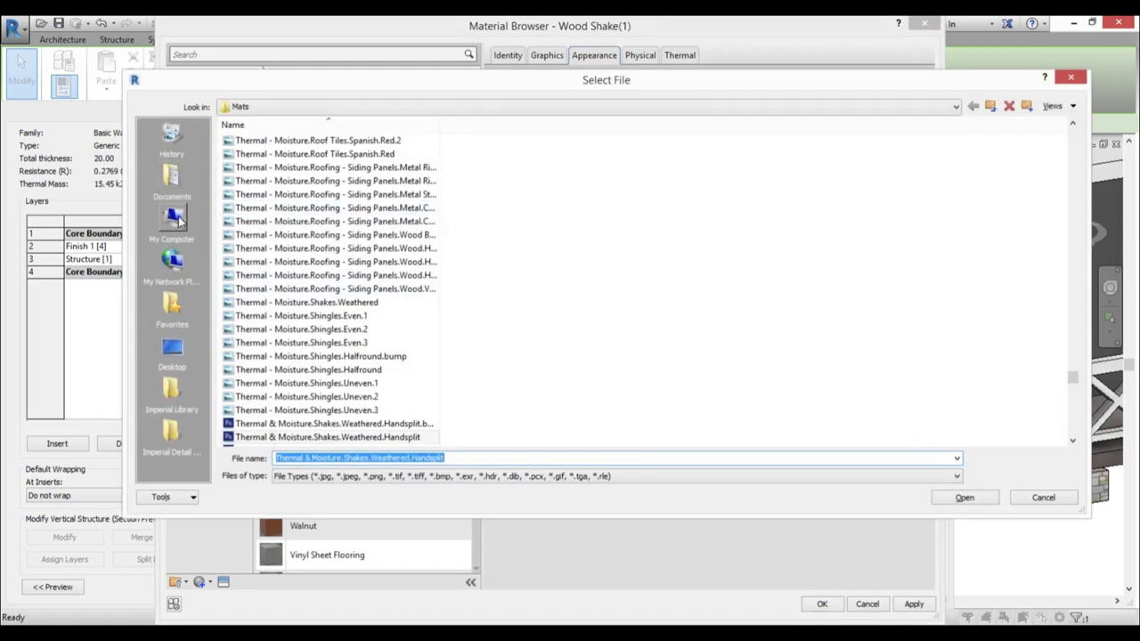
{"action": "left_click", "coordinate": [171, 347]}
{"action": "left_click", "coordinate": [233, 208]}
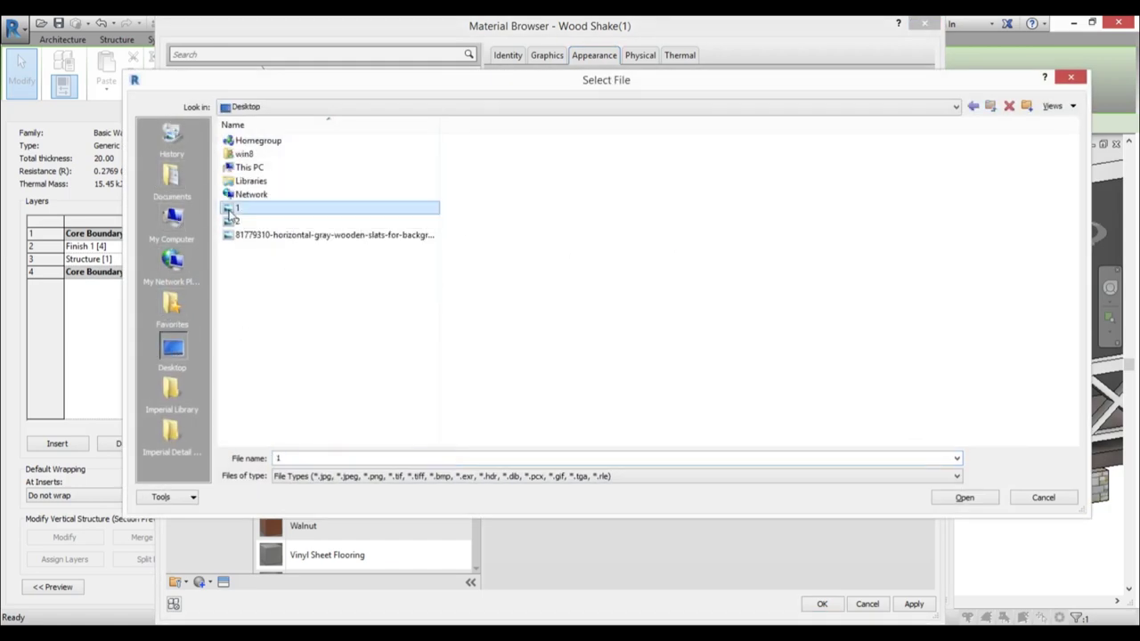
{"action": "left_click", "coordinate": [966, 498]}
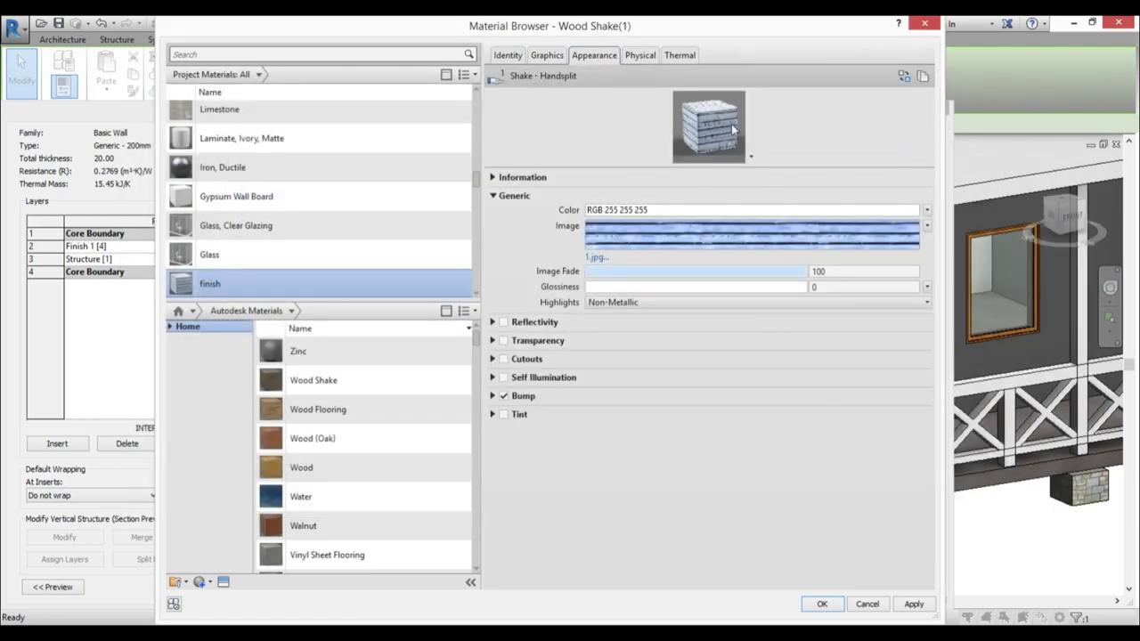
Switch the finish material's preview scene to Walls and enlarge the preview
{"action": "left_click", "coordinate": [751, 157]}
{"action": "mouse_move", "coordinate": [742, 174]}
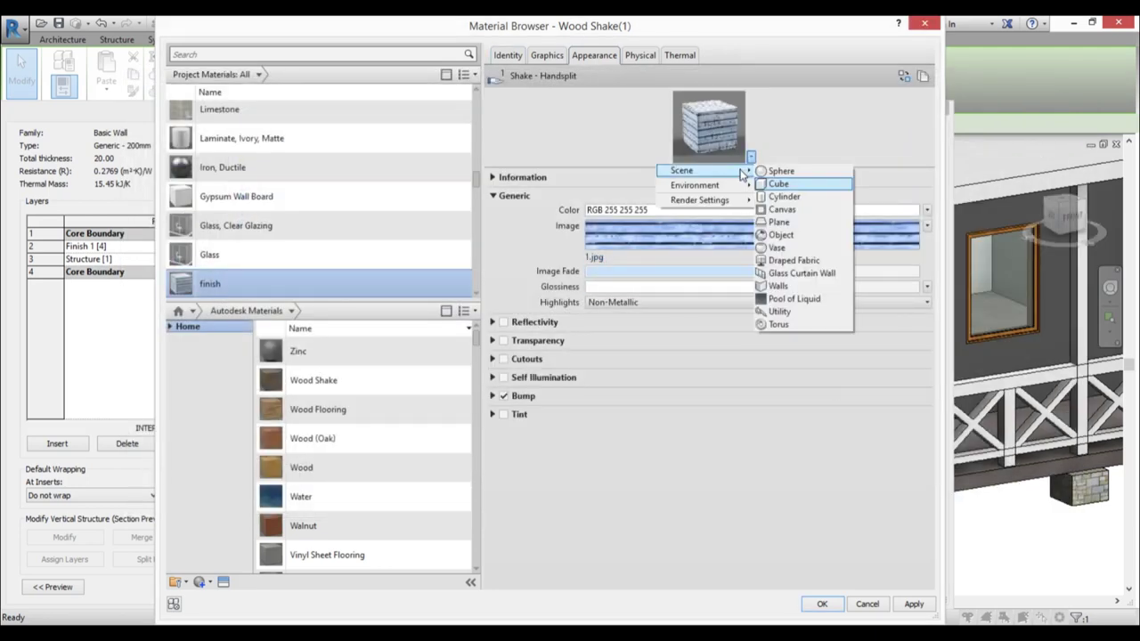
{"action": "left_click", "coordinate": [777, 286]}
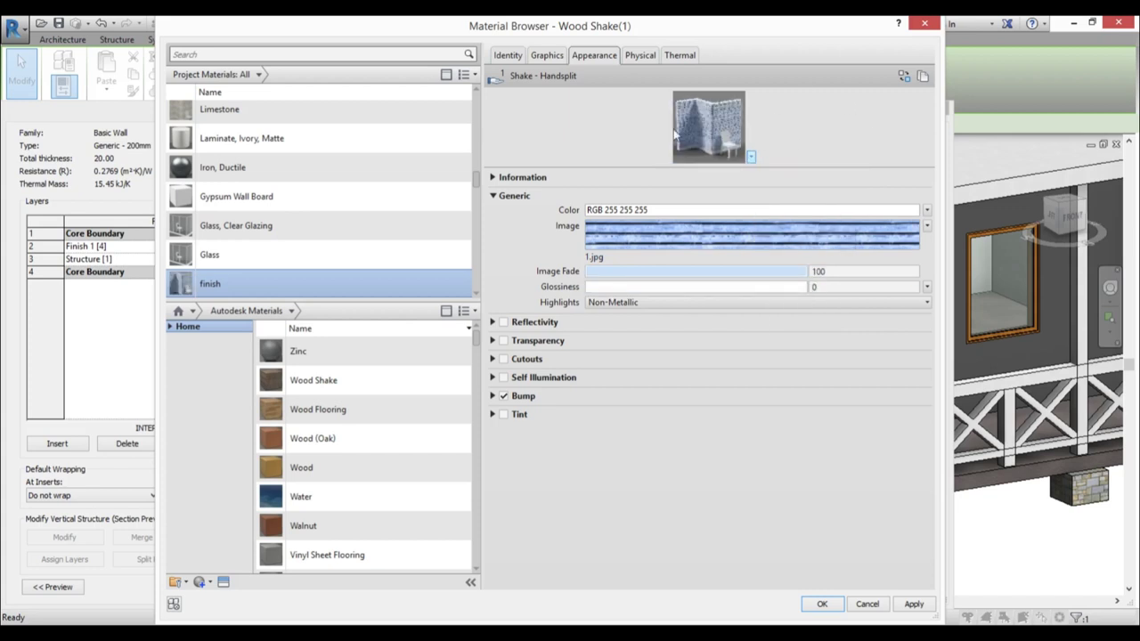
{"action": "left_click_drag", "start_coordinate": [765, 169], "coordinate": [741, 316]}
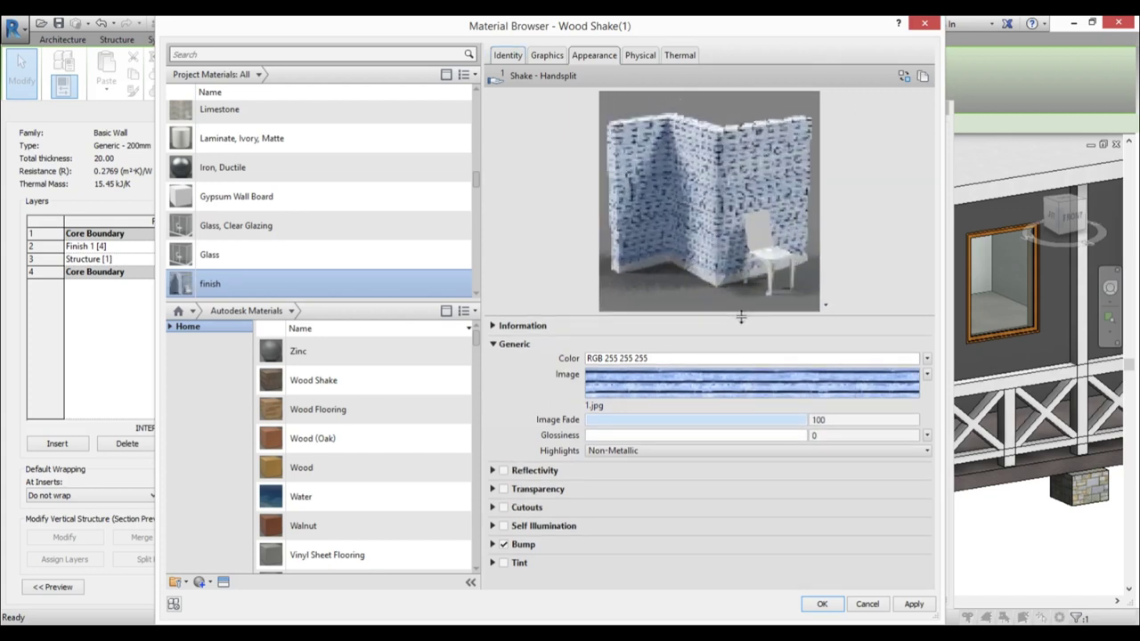
Turn off the finish material's bump and check the sample size of its image in the Texture Editor
{"action": "left_click", "coordinate": [504, 544]}
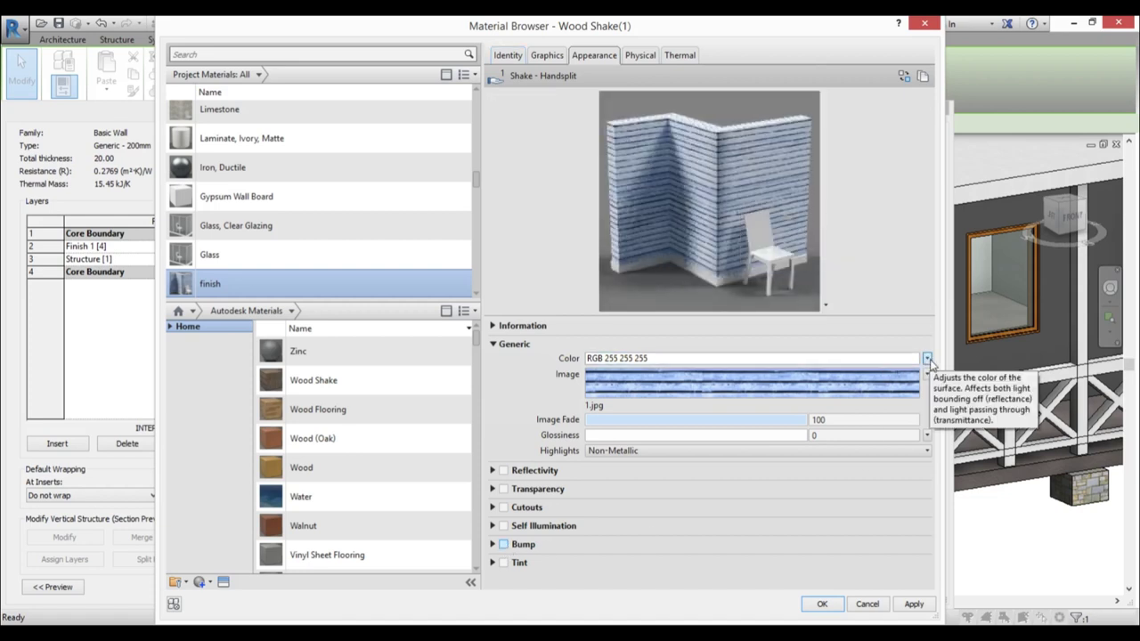
{"action": "left_click", "coordinate": [927, 375]}
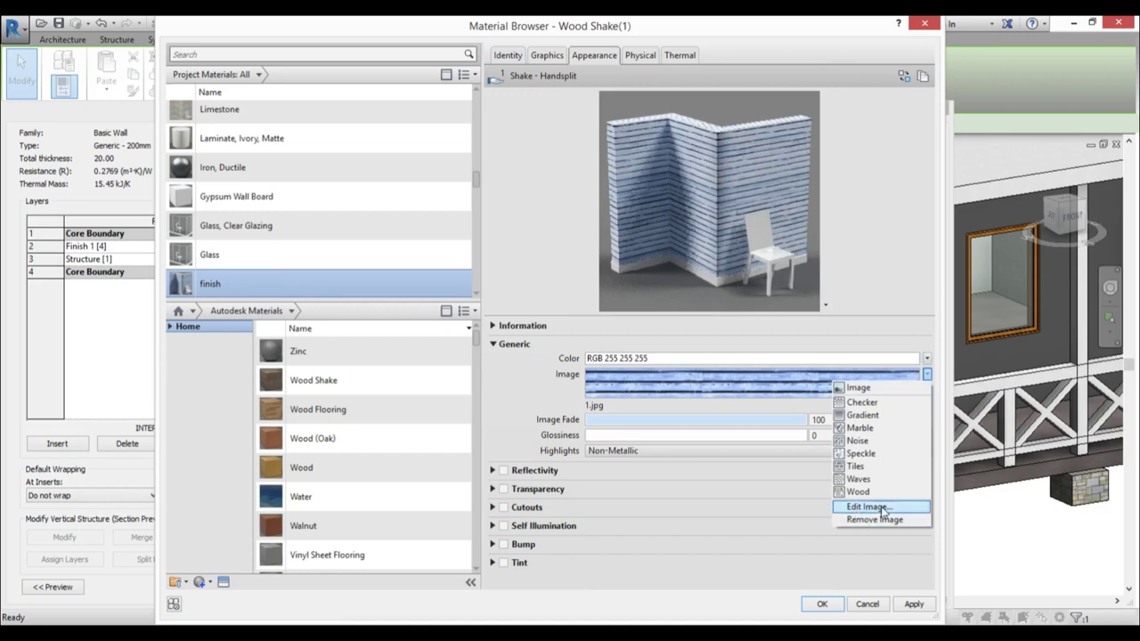
{"action": "left_click", "coordinate": [883, 509]}
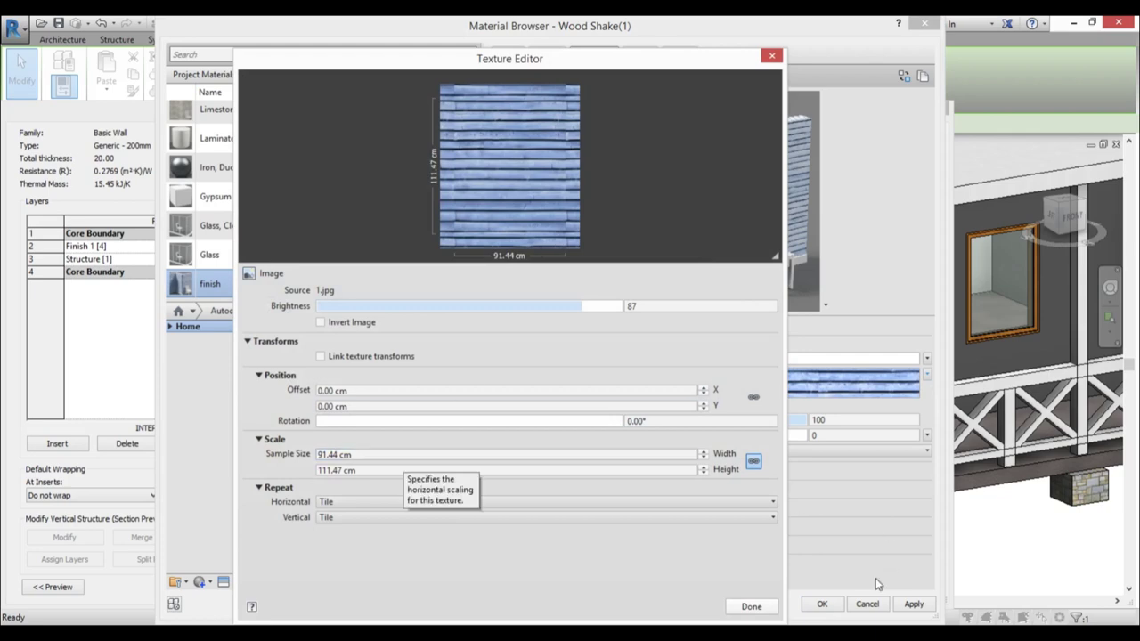
{"action": "left_click", "coordinate": [751, 606]}
Turn the finish material's bump back on, use 2 from the desktop as its image and check the sample size
{"action": "left_click", "coordinate": [503, 544]}
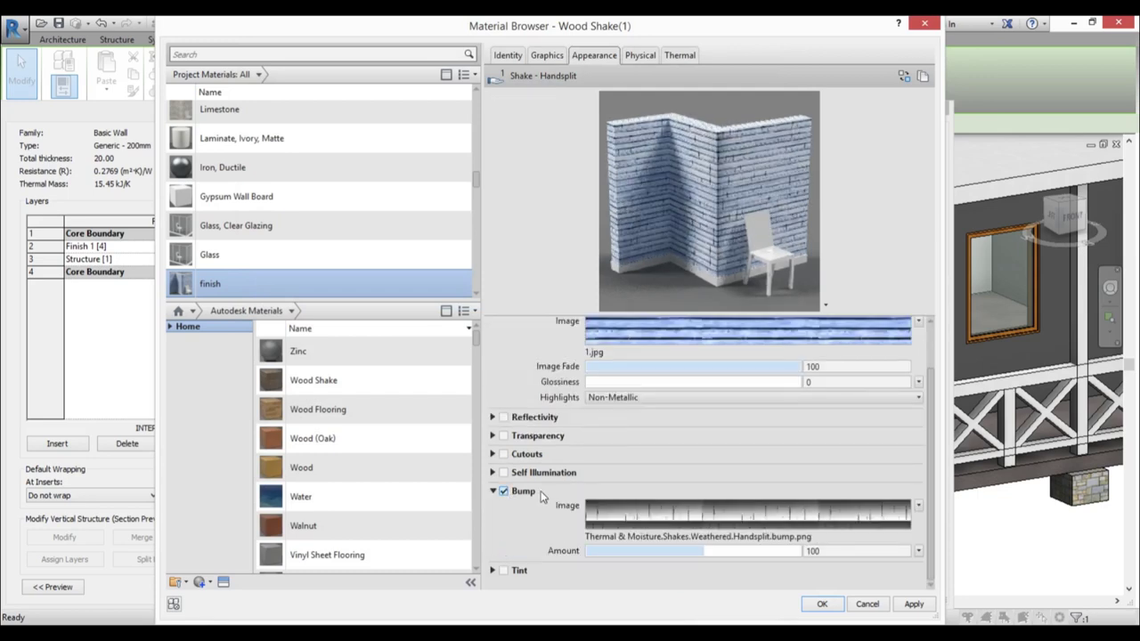
{"action": "left_click", "coordinate": [627, 538]}
{"action": "left_click", "coordinate": [172, 350]}
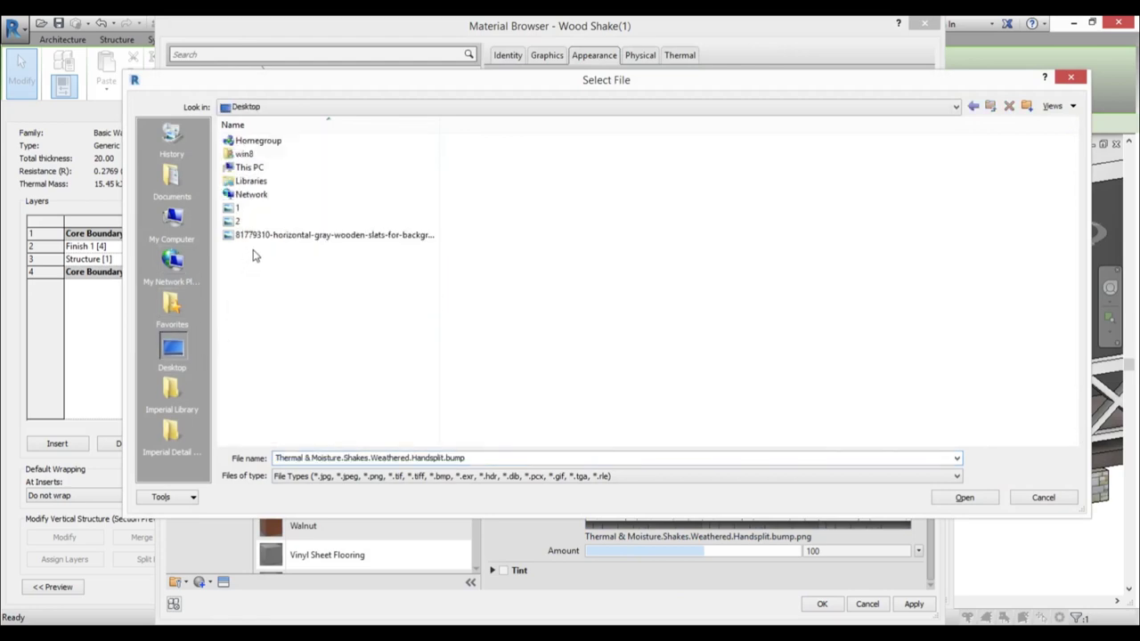
{"action": "left_click", "coordinate": [245, 221]}
{"action": "left_click", "coordinate": [977, 502]}
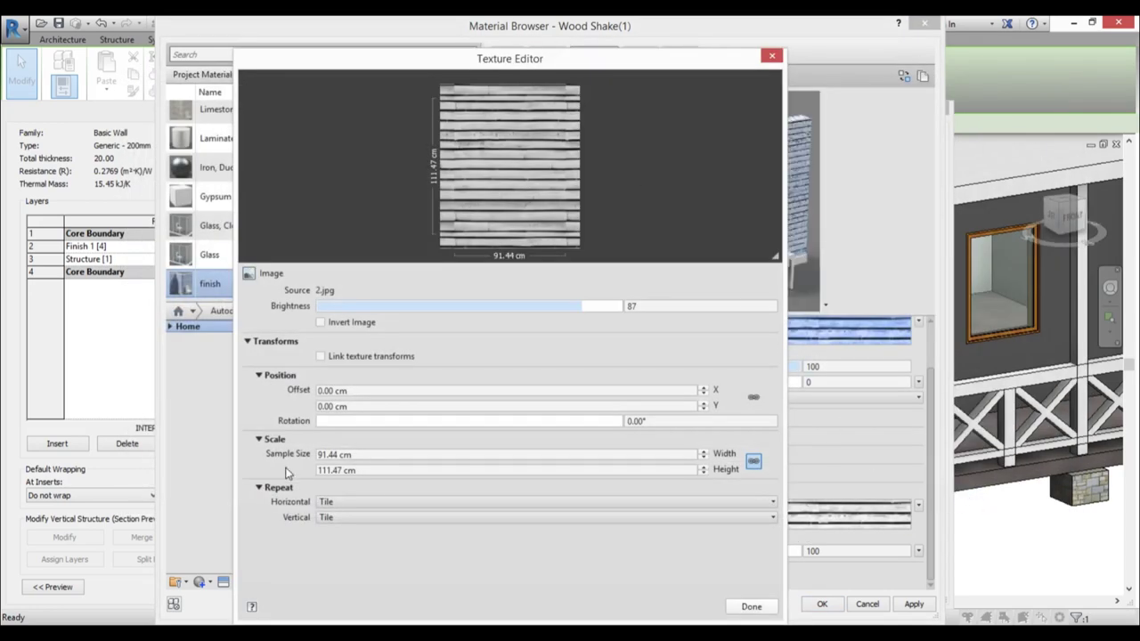
{"action": "left_click", "coordinate": [370, 455]}
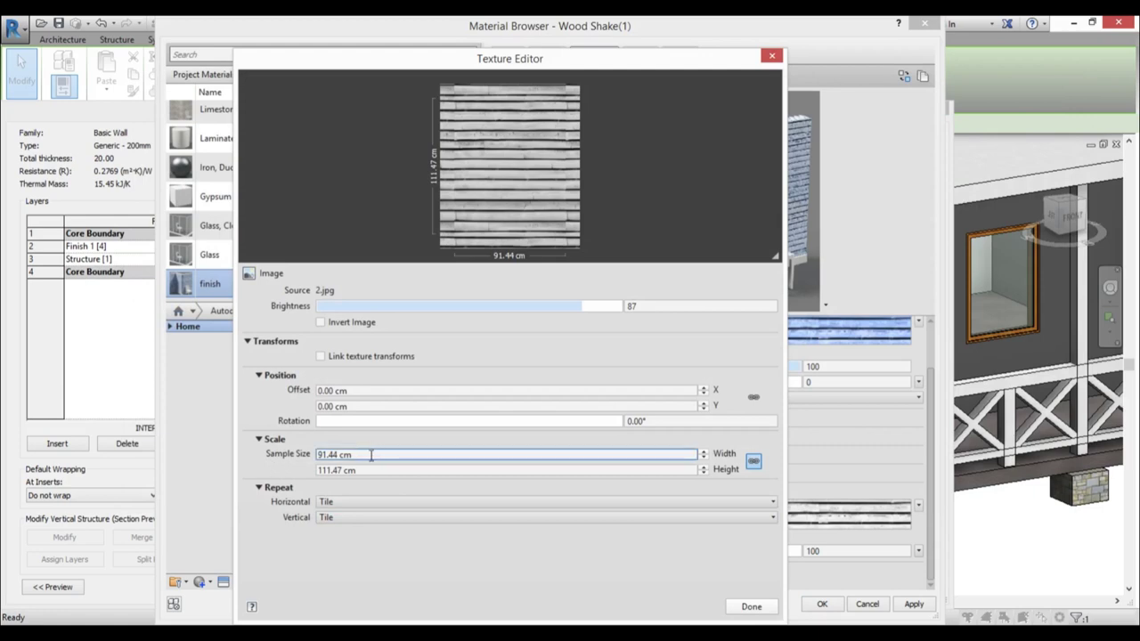
{"action": "left_click", "coordinate": [751, 607]}
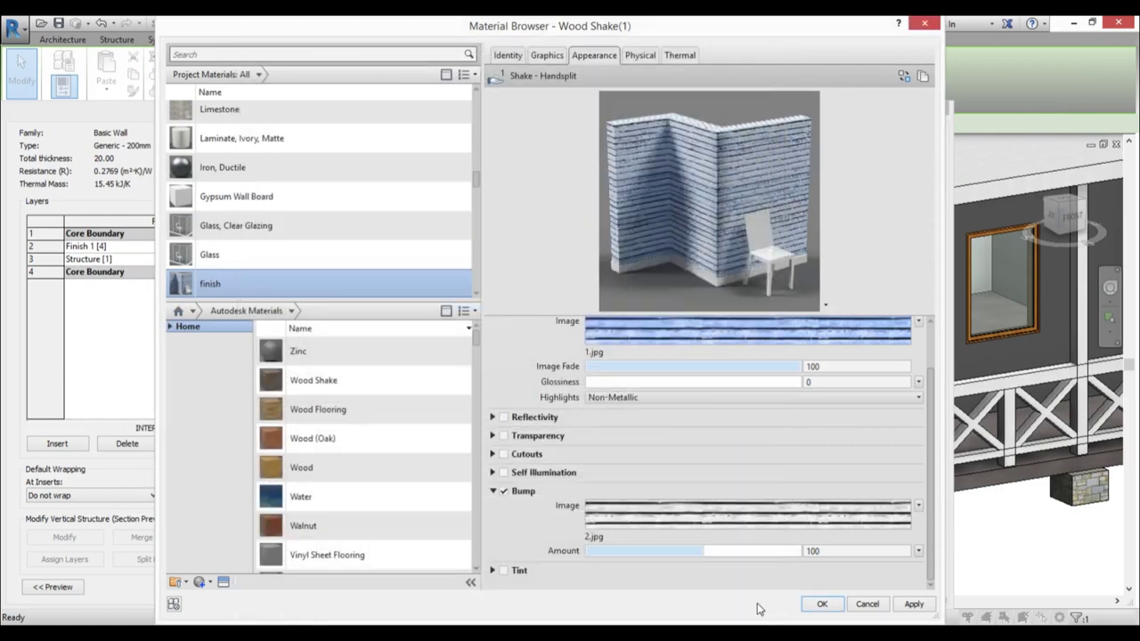
Apply the finish material to the Finish 1 [4] layer, accept the wall assembly and type changes, and deselect the wall
{"action": "left_click", "coordinate": [913, 606]}
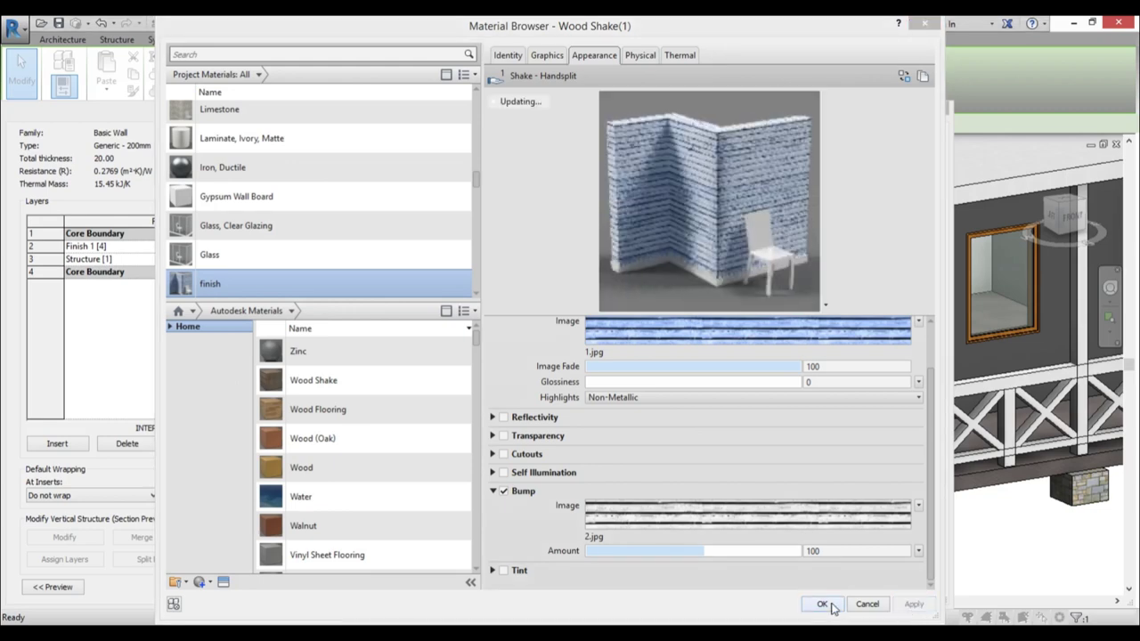
{"action": "left_click", "coordinate": [822, 604]}
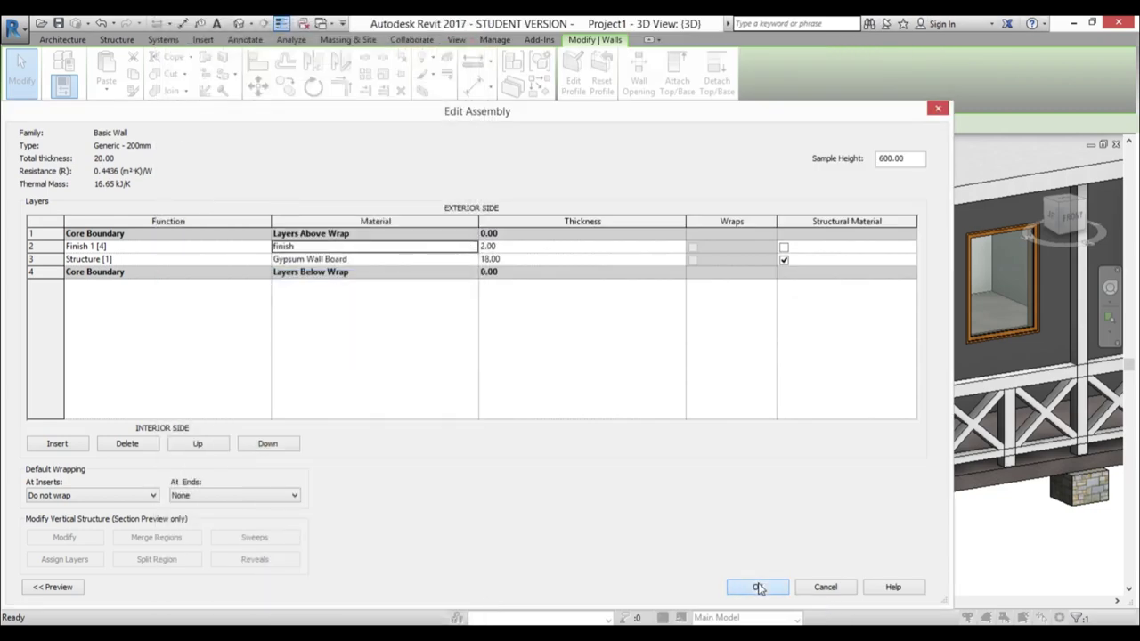
{"action": "left_click", "coordinate": [758, 587]}
{"action": "left_click", "coordinate": [918, 590]}
{"action": "left_click", "coordinate": [779, 595]}
{"action": "left_click", "coordinate": [379, 525]}
Examine the blue wood cladding on the house's walls up close and from the porch corner
{"action": "scroll", "coordinate": [511, 285], "scroll_direction": "down", "scroll_amount": 3}
{"action": "mouse_move", "coordinate": [516, 335]}
{"action": "middle_mouse_down", "text": "shift"}
{"action": "mouse_move", "coordinate": [541, 263]}
{"action": "mouse_move", "coordinate": [787, 258]}
{"action": "mouse_move", "coordinate": [954, 321]}
{"action": "mouse_move", "coordinate": [588, 386]}
{"action": "mouse_move", "coordinate": [513, 315]}
{"action": "middle_mouse_up", "text": "shift"}
{"action": "scroll", "coordinate": [514, 316], "scroll_direction": "up", "scroll_amount": 4}
{"action": "scroll", "coordinate": [513, 316], "scroll_direction": "up", "scroll_amount": 6}
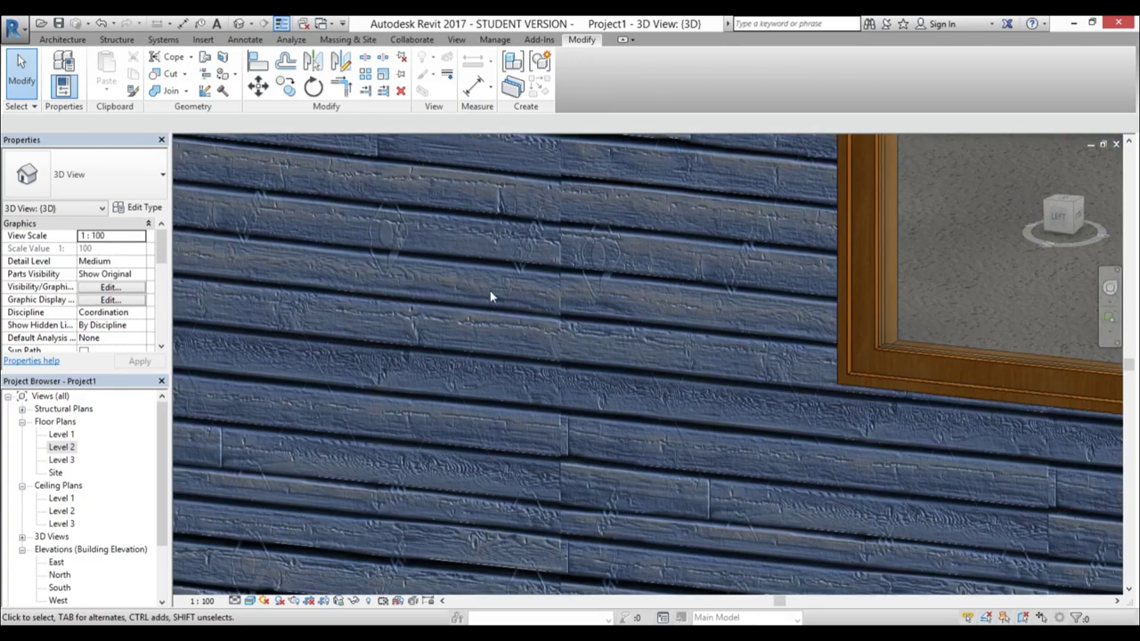
{"action": "scroll", "coordinate": [497, 268], "scroll_direction": "down", "scroll_amount": 8}
{"action": "middle_click_drag", "start_coordinate": [580, 326], "coordinate": [448, 337], "text": "shift"}
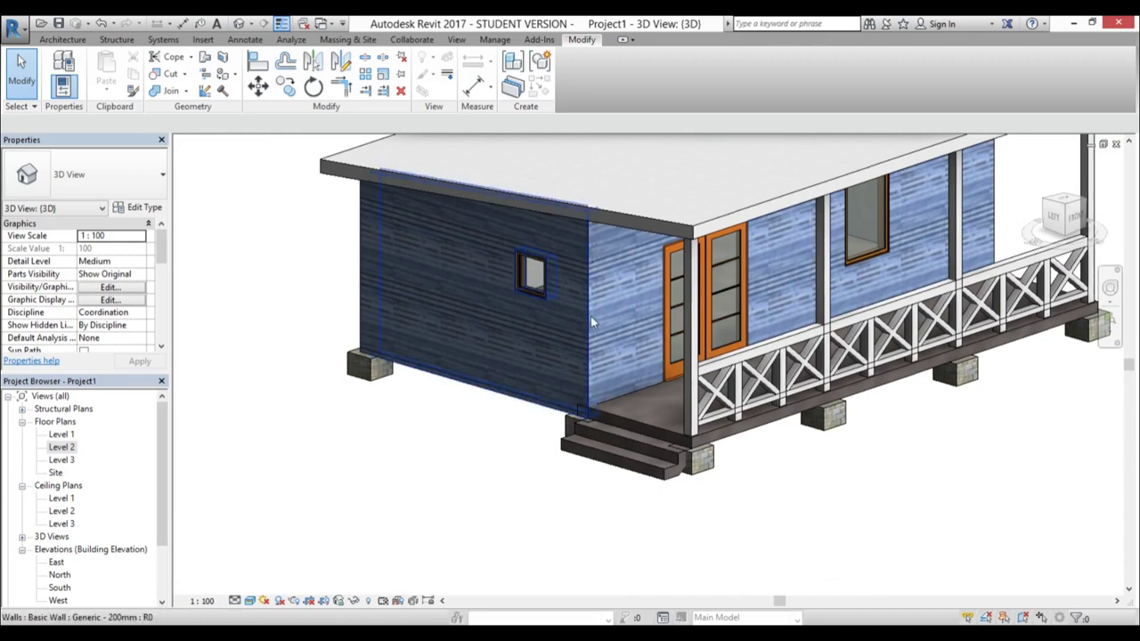
Place a vertical wall sweep on the side wall near the porch corner, dismissing the save reminder
{"action": "left_click", "coordinate": [62, 40]}
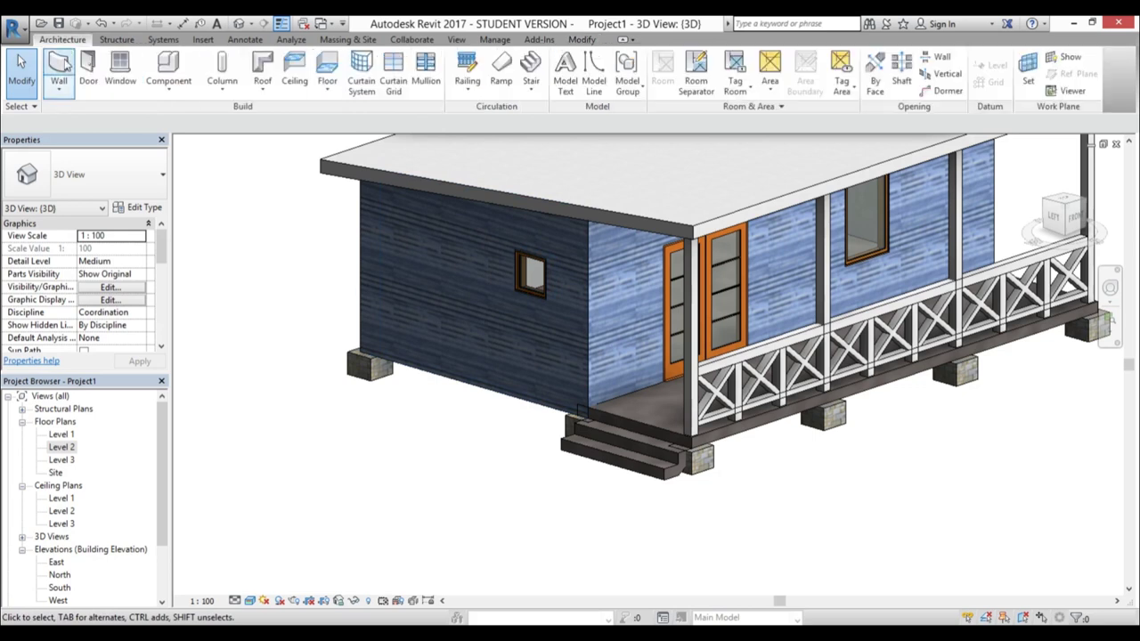
{"action": "left_click", "coordinate": [60, 91]}
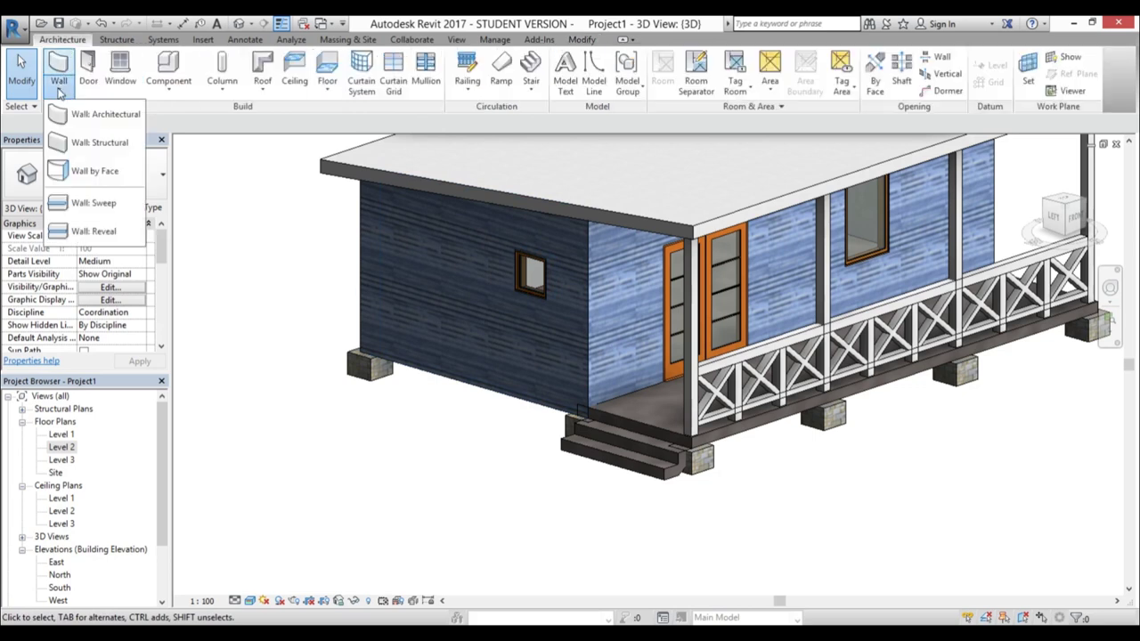
{"action": "left_click", "coordinate": [94, 231]}
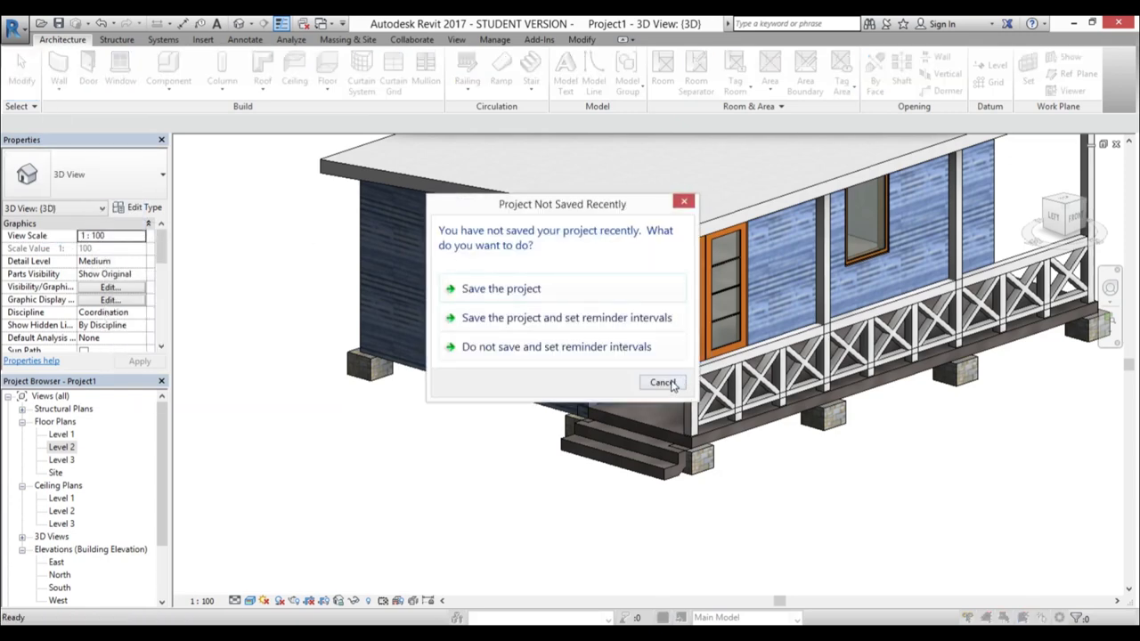
{"action": "left_click", "coordinate": [664, 383]}
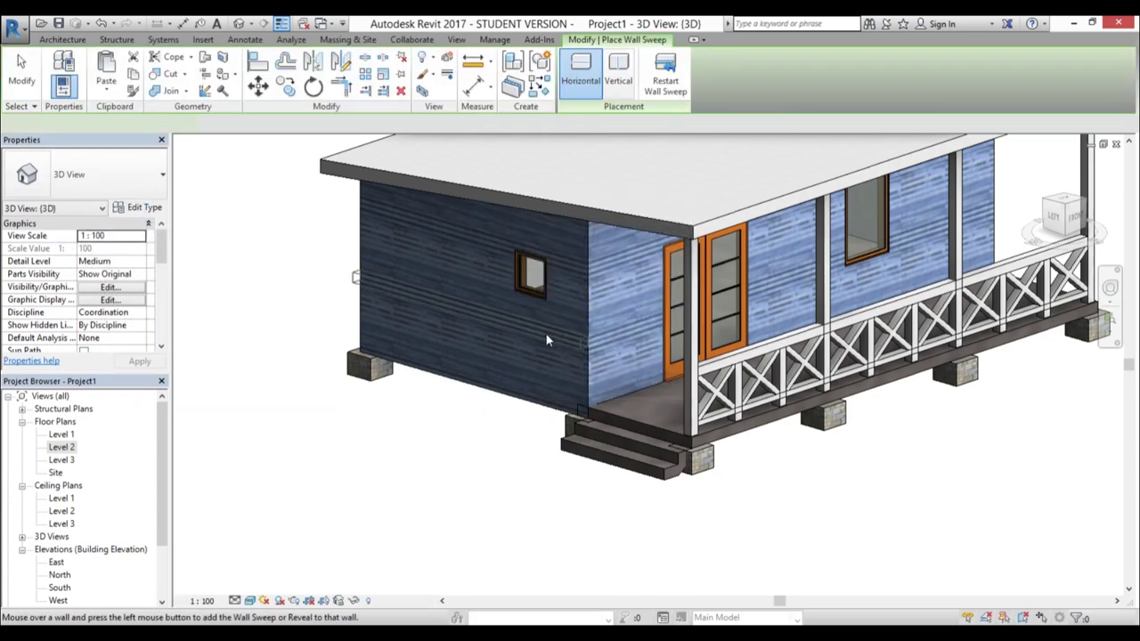
{"action": "left_click", "coordinate": [620, 71]}
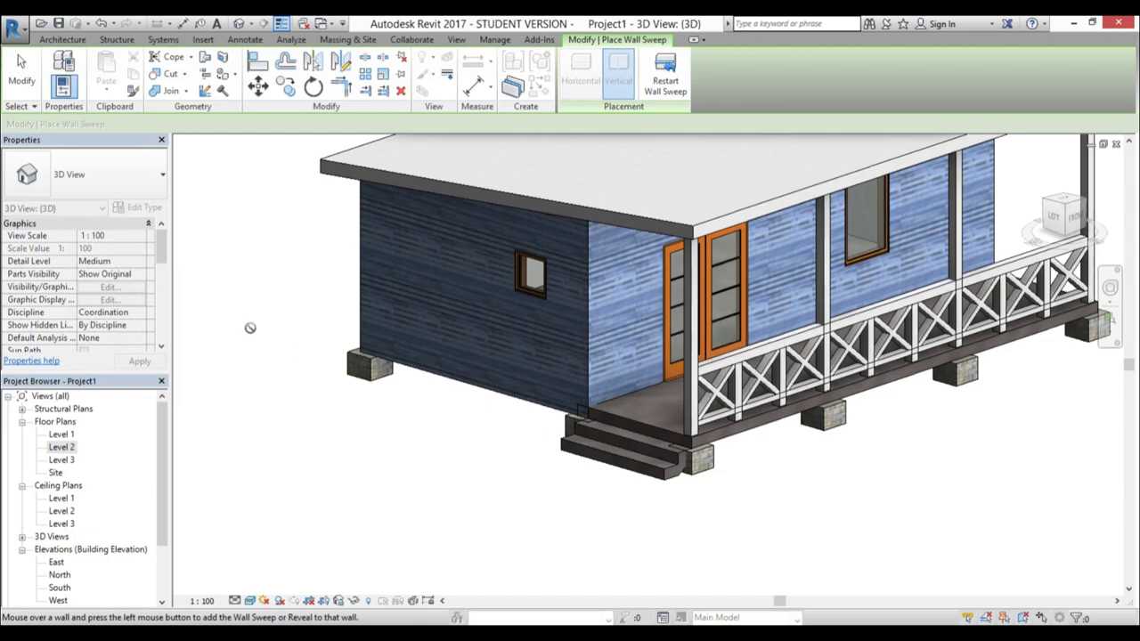
{"action": "key", "text": "Escape"}
{"action": "key", "text": "Escape"}
Select the vertical sweep on the side wall and examine its profile and position near the corner
{"action": "middle_click_drag", "start_coordinate": [522, 466], "coordinate": [704, 372], "text": "shift"}
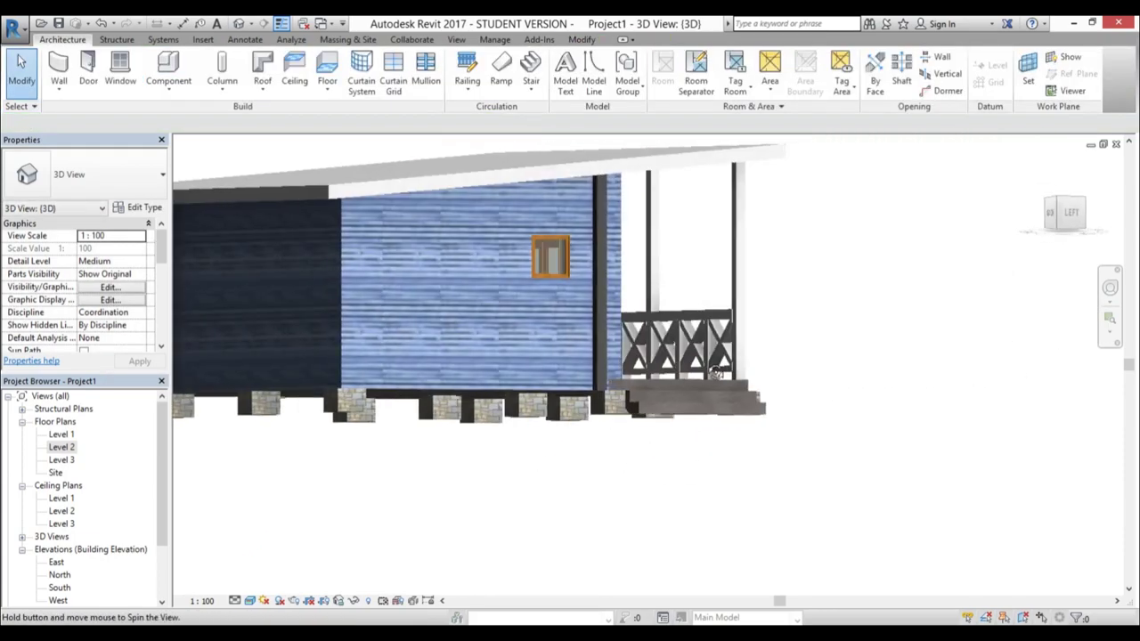
{"action": "scroll", "coordinate": [594, 232], "scroll_direction": "up", "scroll_amount": 2}
{"action": "left_click", "coordinate": [592, 236]}
{"action": "middle_click_drag", "start_coordinate": [592, 236], "coordinate": [462, 318], "text": "shift"}
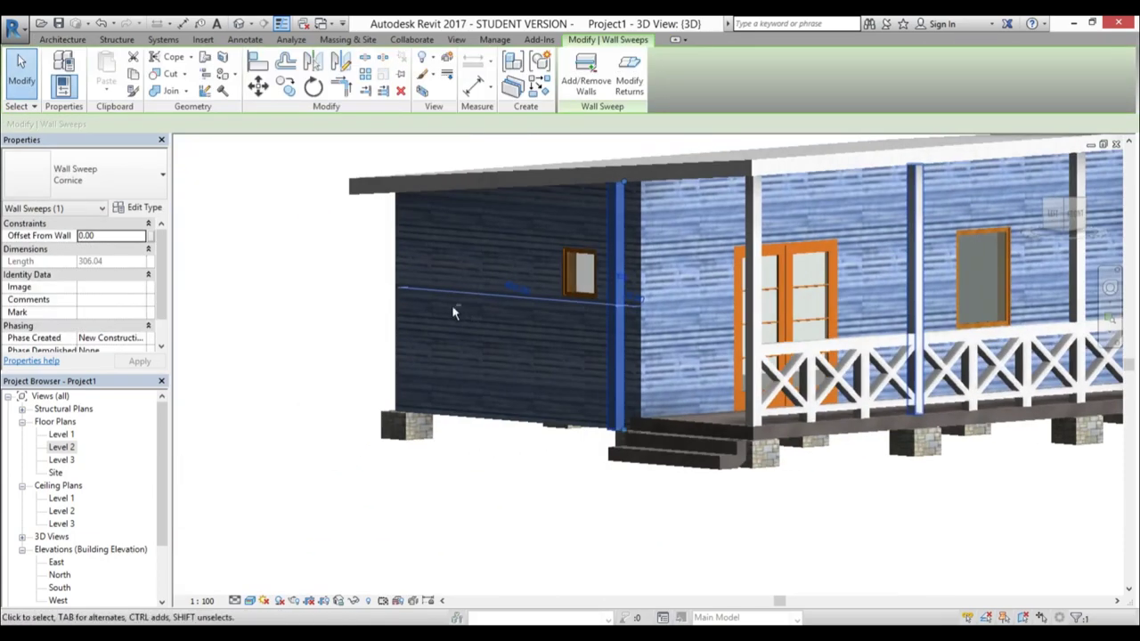
{"action": "scroll", "coordinate": [616, 212], "scroll_direction": "up", "scroll_amount": 3}
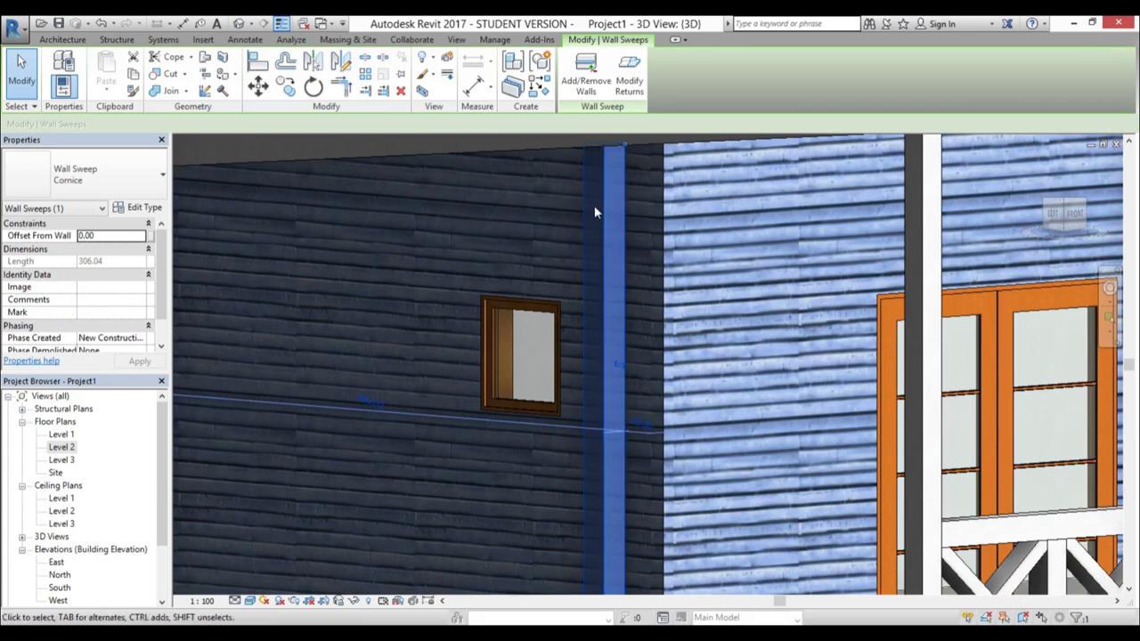
{"action": "scroll", "coordinate": [609, 218], "scroll_direction": "down", "scroll_amount": 3}
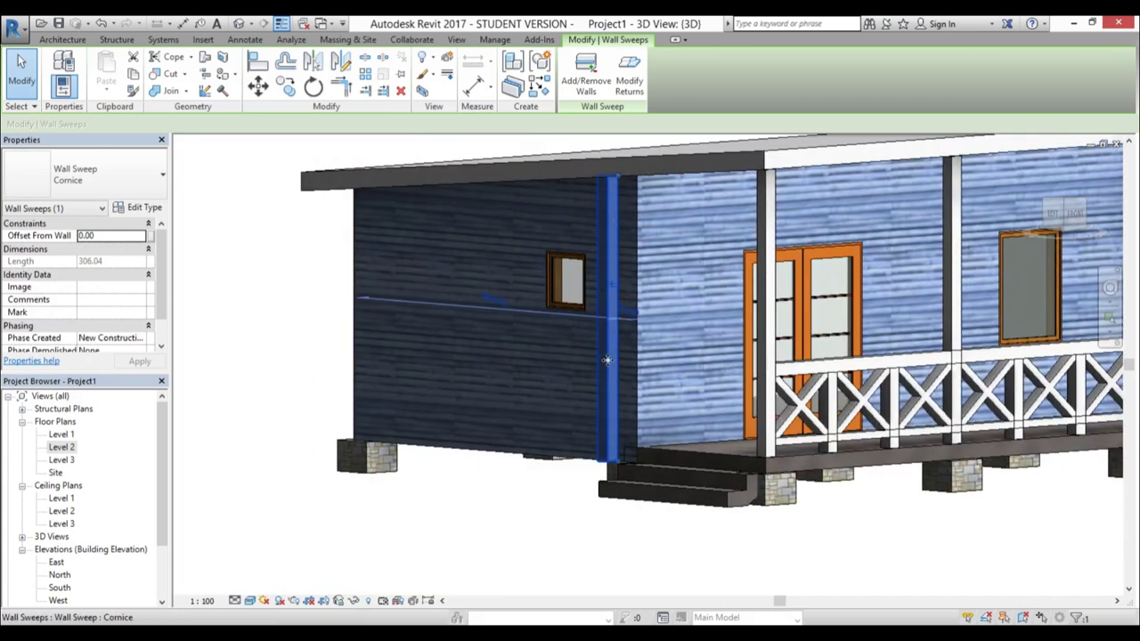
{"action": "left_click", "coordinate": [298, 324]}
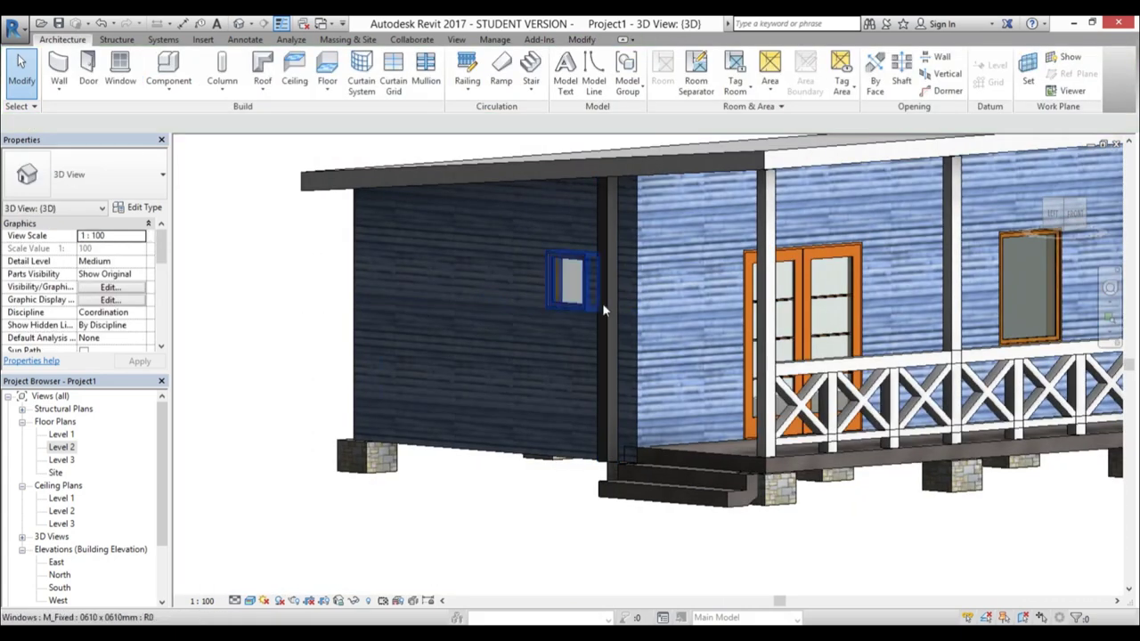
Create a new family from the Metric Profile-Reveal template
{"action": "left_click", "coordinate": [12, 34]}
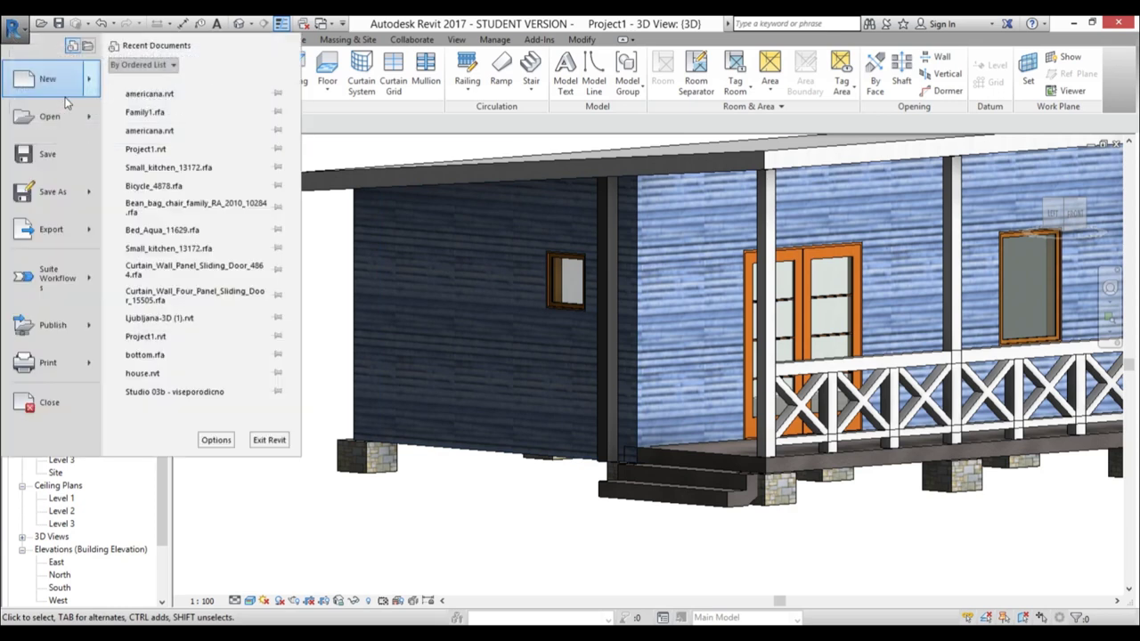
{"action": "mouse_move", "coordinate": [68, 85]}
{"action": "left_click", "coordinate": [191, 118]}
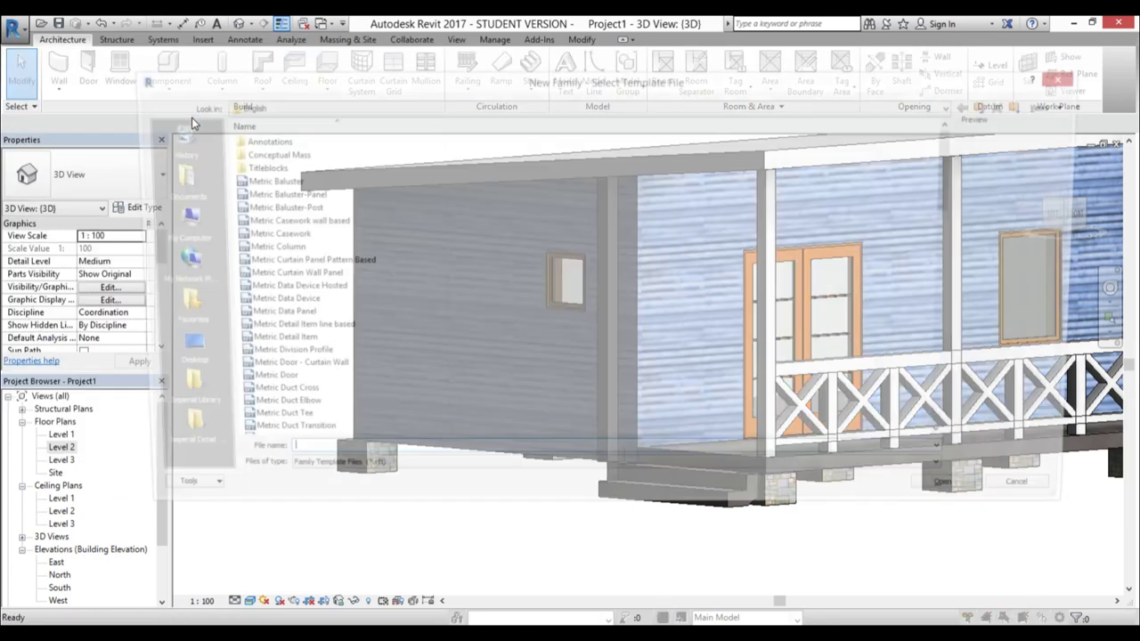
{"action": "left_click_drag", "start_coordinate": [957, 160], "coordinate": [969, 392]}
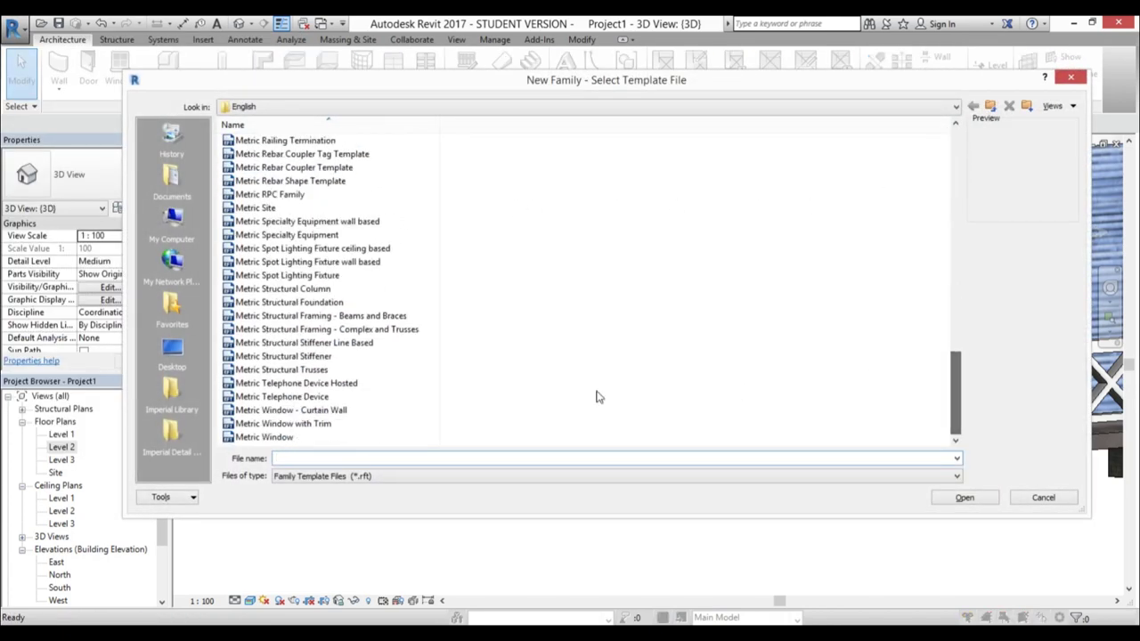
{"action": "scroll", "coordinate": [335, 294], "scroll_direction": "down", "scroll_amount": 1}
{"action": "left_click", "coordinate": [334, 292]}
{"action": "scroll", "coordinate": [334, 298], "scroll_direction": "up", "scroll_amount": 4}
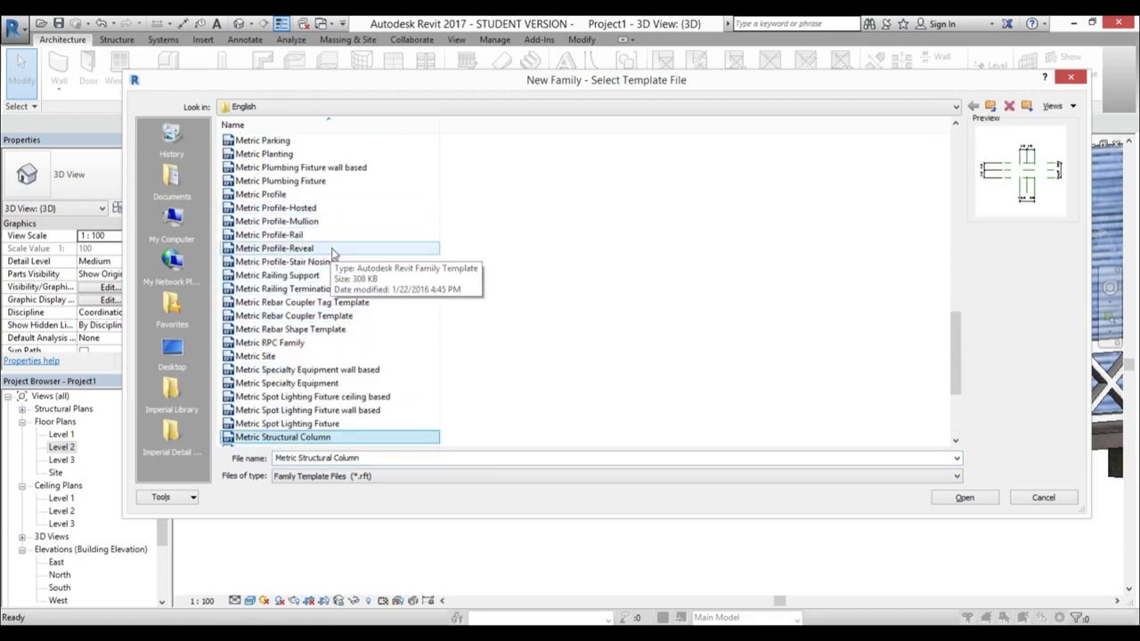
{"action": "left_click", "coordinate": [334, 253]}
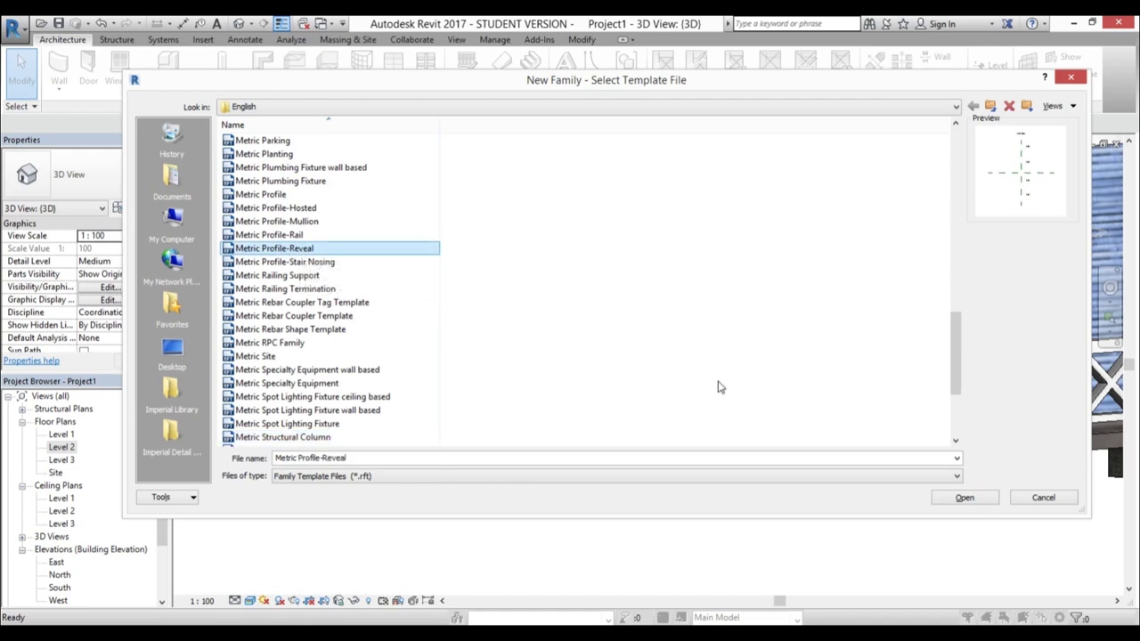
{"action": "left_click", "coordinate": [978, 501]}
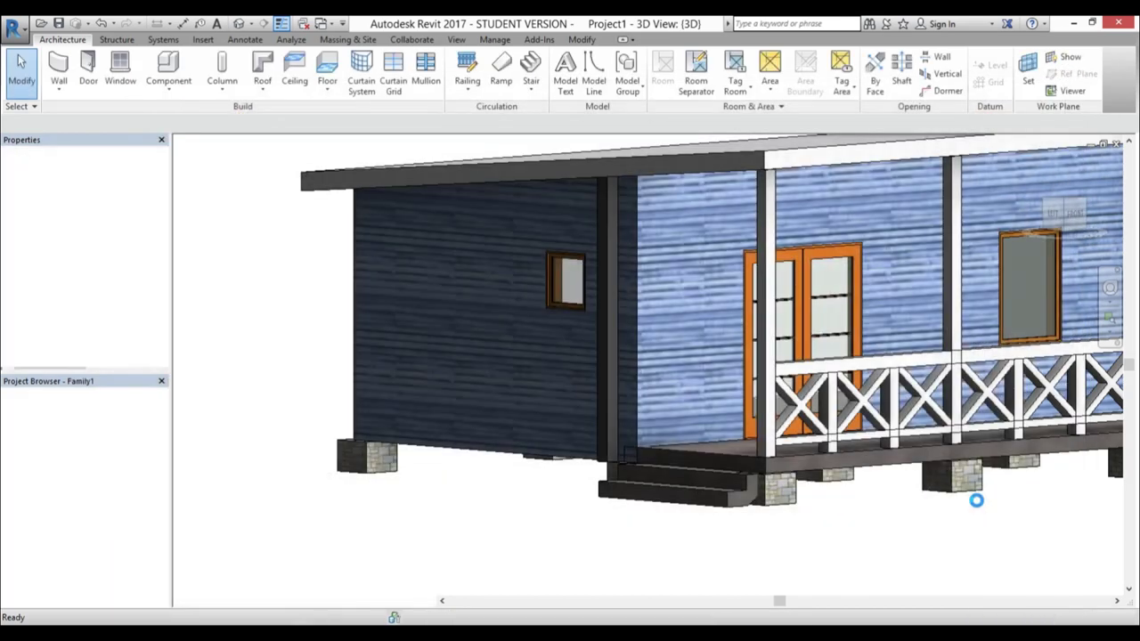
Draw a rectangle about 25 mm wide and 125 mm tall against the wall face reference plane, crossing the horizontal plane
{"action": "scroll", "coordinate": [671, 377], "scroll_direction": "up", "scroll_amount": 4}
{"action": "middle_click_drag", "start_coordinate": [670, 376], "coordinate": [578, 385]}
{"action": "scroll", "coordinate": [578, 385], "scroll_direction": "down", "scroll_amount": 3}
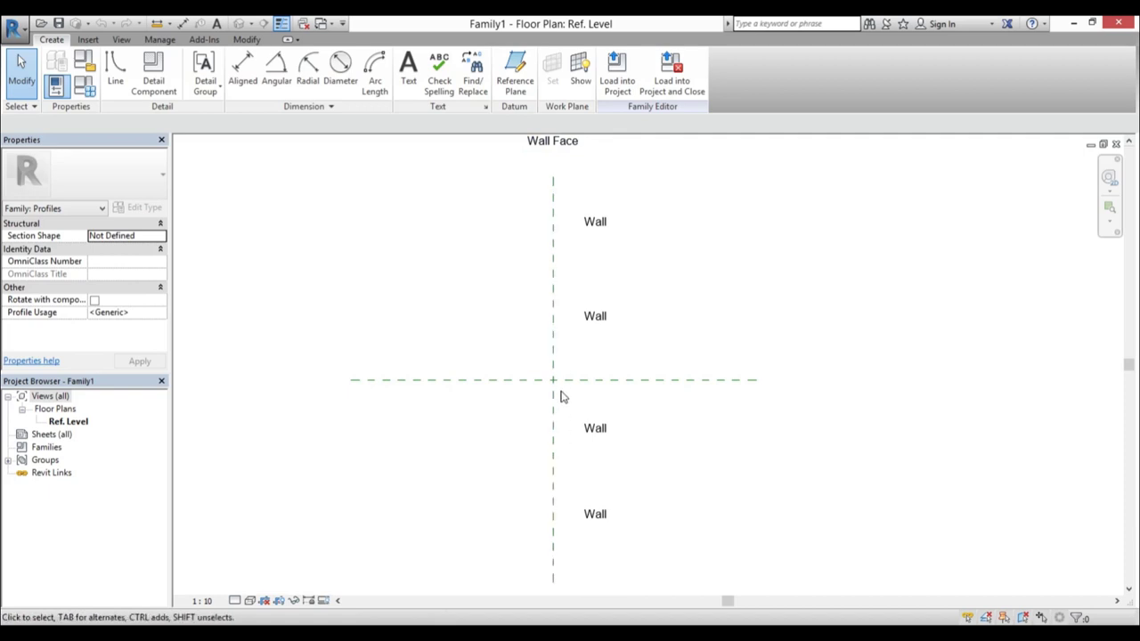
{"action": "scroll", "coordinate": [579, 399], "scroll_direction": "up", "scroll_amount": 5}
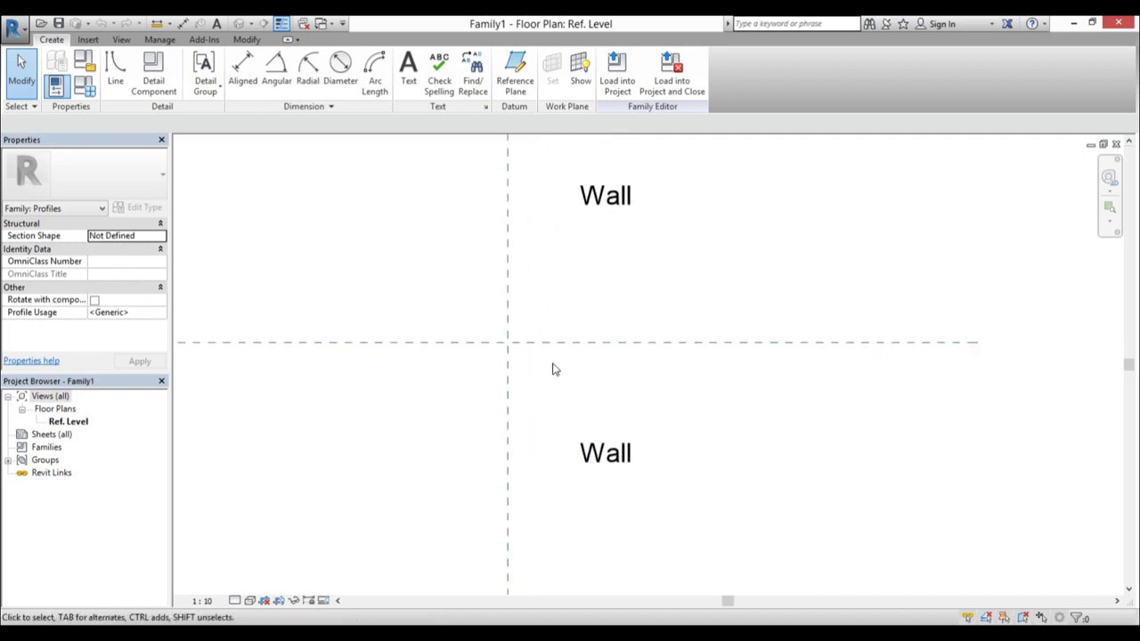
{"action": "left_click", "coordinate": [119, 78]}
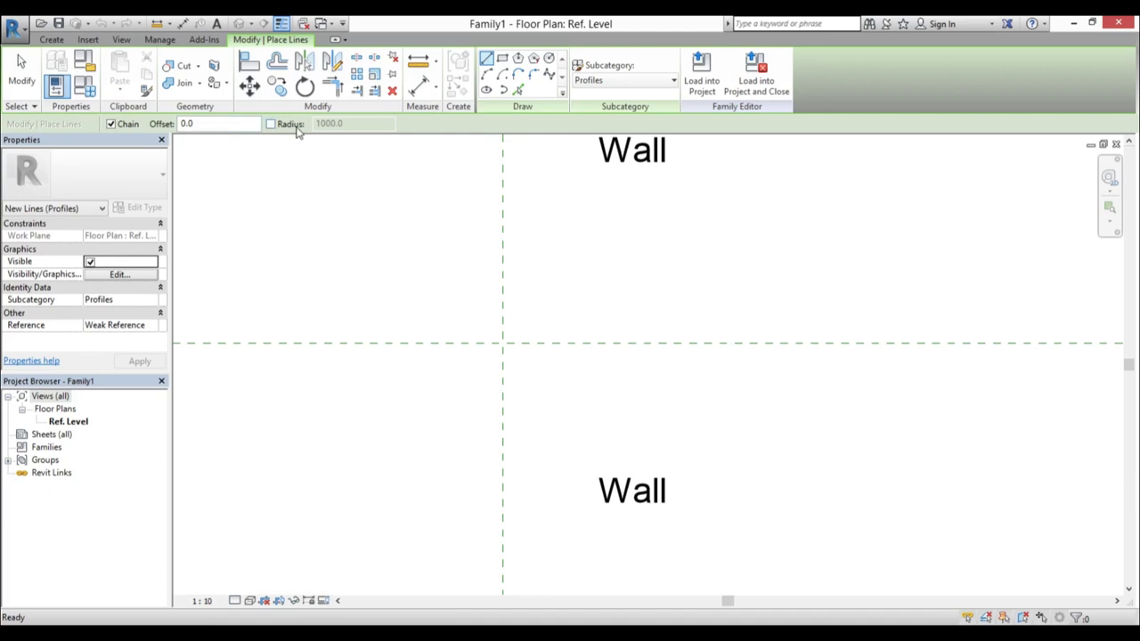
{"action": "left_click", "coordinate": [503, 58]}
{"action": "scroll", "coordinate": [503, 347], "scroll_direction": "up", "scroll_amount": 2}
{"action": "left_click", "coordinate": [504, 271]}
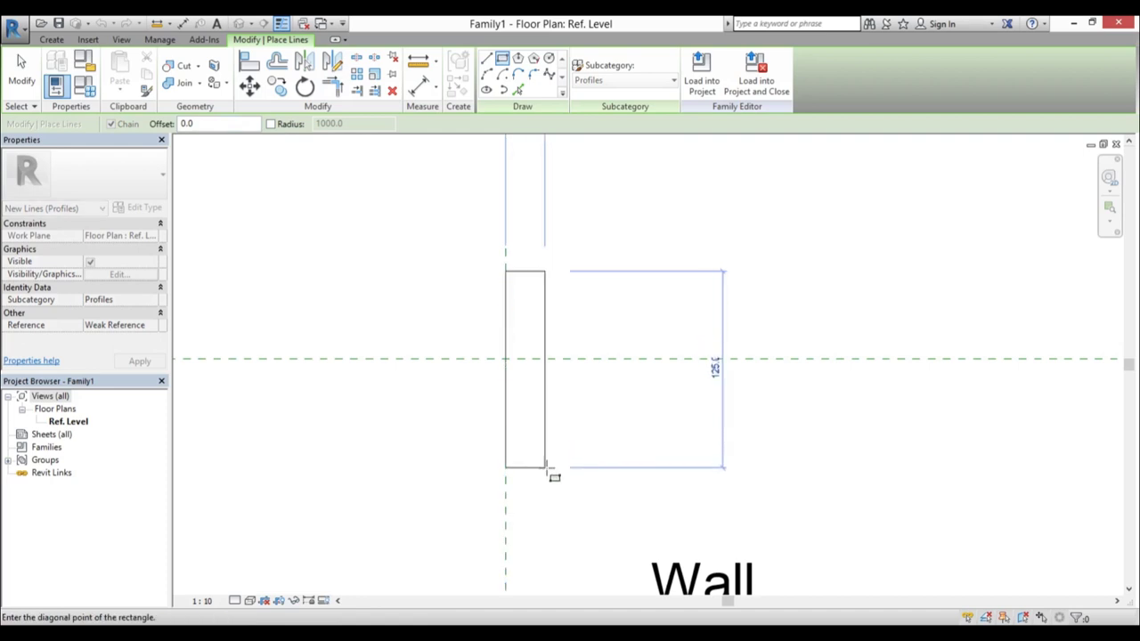
{"action": "left_click", "coordinate": [543, 469]}
{"action": "scroll", "coordinate": [598, 370], "scroll_direction": "down", "scroll_amount": 2}
{"action": "key", "text": "Escape"}
{"action": "key", "text": "Escape"}
Set the rectangle's width to 20 mm, keeping its inner edge on the wall face plane
{"action": "left_click", "coordinate": [566, 407]}
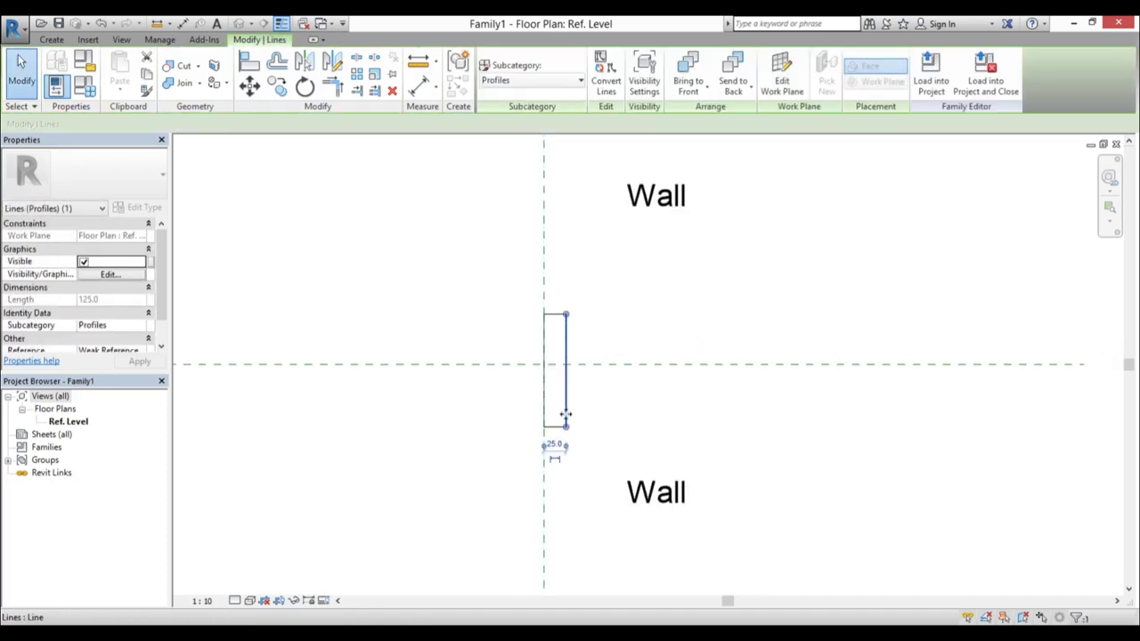
{"action": "left_click", "coordinate": [554, 446]}
{"action": "type", "text": "20"}
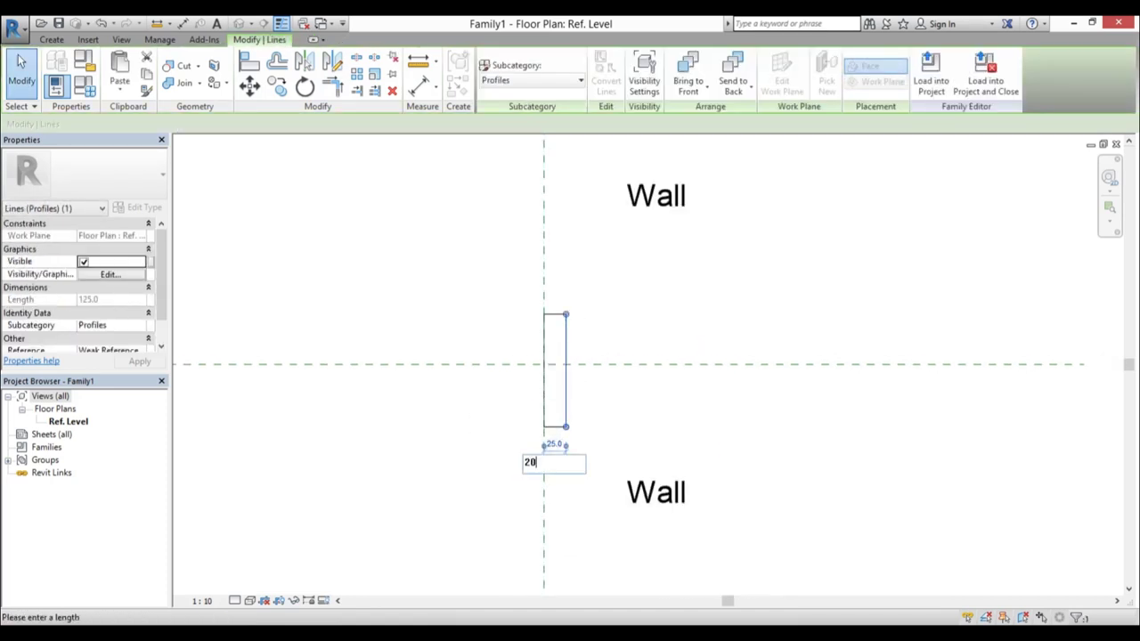
{"action": "key", "text": "Return"}
{"action": "key", "text": "Escape"}
{"action": "scroll", "coordinate": [566, 343], "scroll_direction": "up", "scroll_amount": 3}
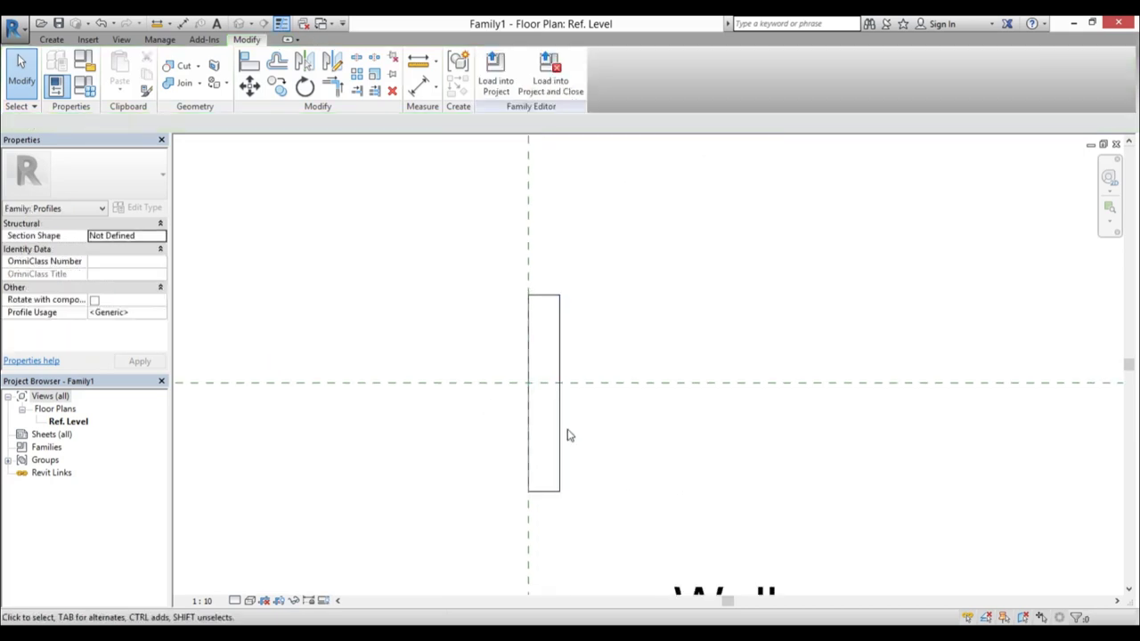
Set the distance from the rectangle's lower edge to the horizontal reference plane to 70 mm
{"action": "left_click", "coordinate": [544, 493]}
{"action": "left_click_drag", "start_coordinate": [504, 297], "coordinate": [505, 383]}
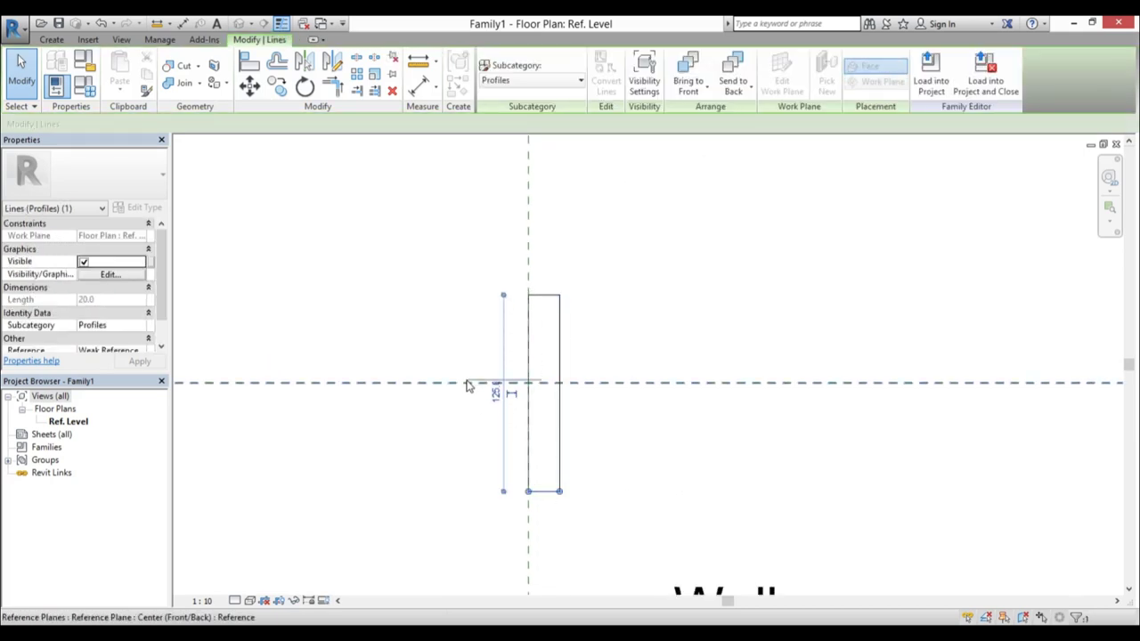
{"action": "left_click", "coordinate": [496, 436]}
{"action": "type", "text": "60"}
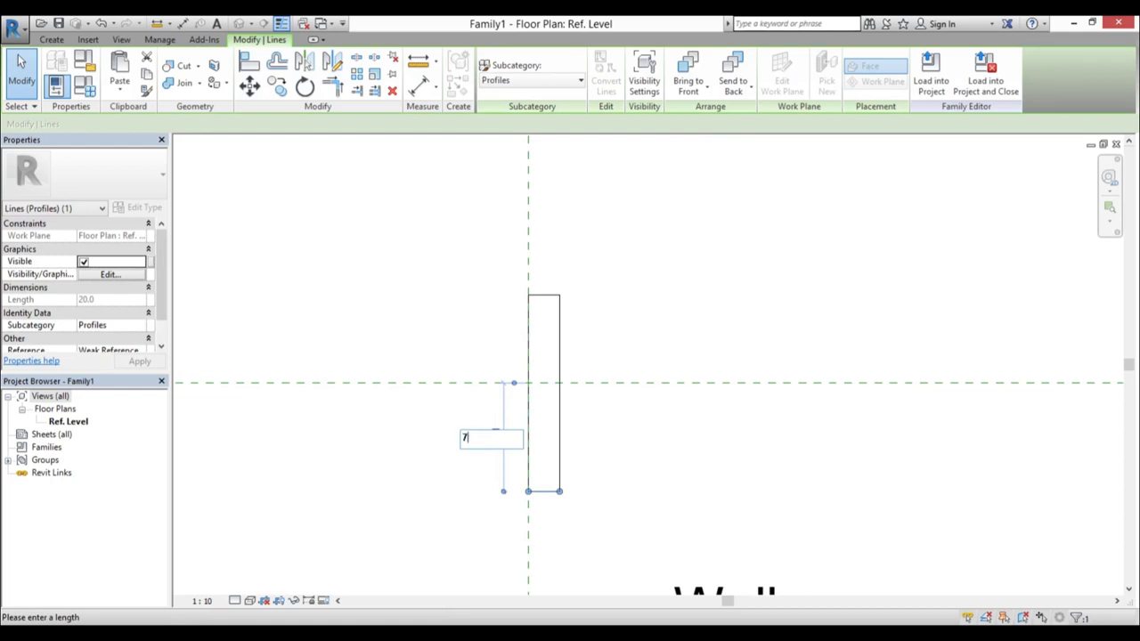
{"action": "key", "text": "Return"}
Move the rectangle's upper edge to 20 mm above the horizontal plane and extend it past the wall face plane to about 85 mm long
{"action": "left_click", "coordinate": [479, 323]}
{"action": "left_click", "coordinate": [541, 337]}
{"action": "left_click_drag", "start_coordinate": [541, 336], "coordinate": [424, 349]}
{"action": "left_click", "coordinate": [641, 328]}
{"action": "left_click", "coordinate": [545, 353]}
{"action": "left_click", "coordinate": [425, 350]}
{"action": "key", "text": "Escape"}
{"action": "key", "text": "Escape"}
{"action": "key", "text": "Escape"}
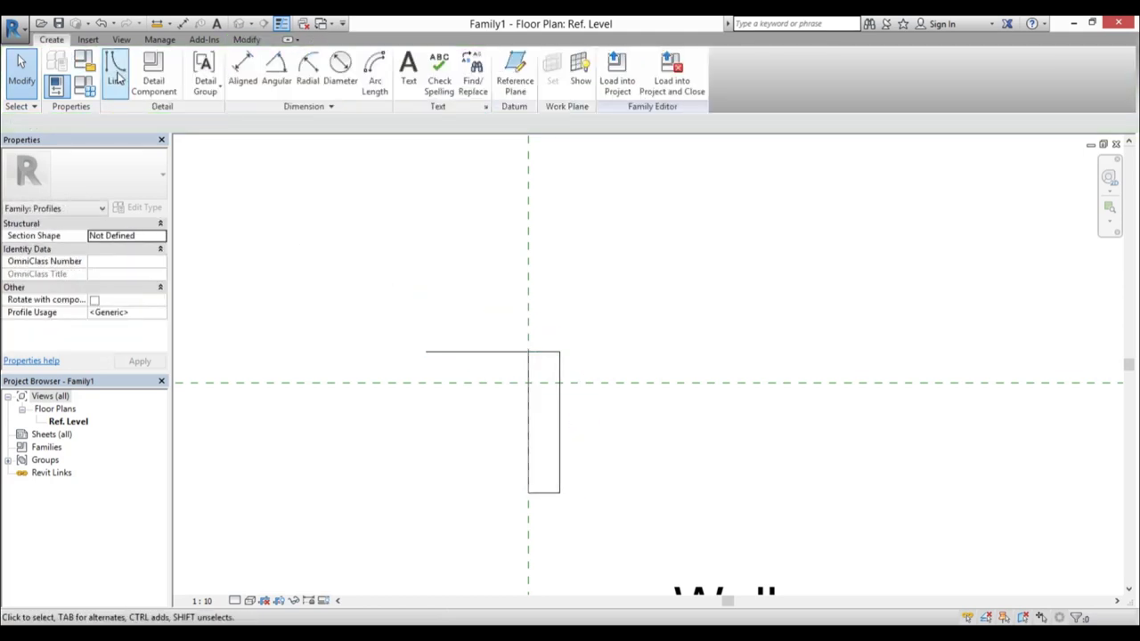
Draw a 20 mm line from the extended edge's free end to the horizontal plane, continuing along it to the wall face plane
{"action": "left_click", "coordinate": [116, 75]}
{"action": "left_click", "coordinate": [425, 352]}
{"action": "left_click", "coordinate": [426, 383]}
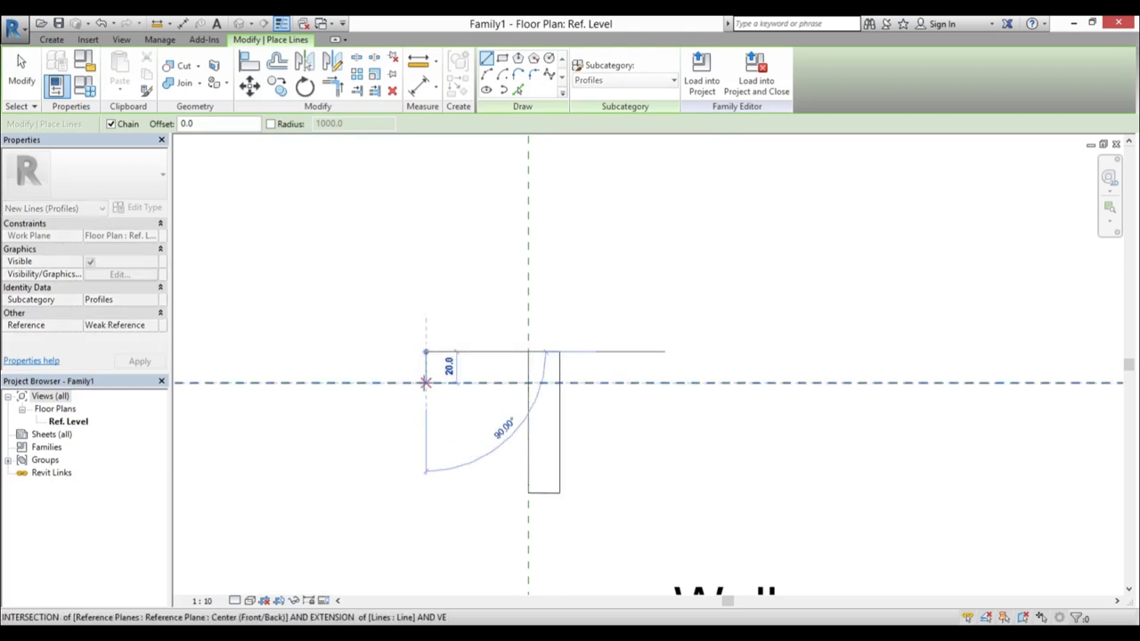
{"action": "left_click", "coordinate": [529, 383]}
{"action": "key", "text": "Escape"}
{"action": "key", "text": "Escape"}
Trim the two inner edges into a clean corner at the reference plane intersection, completing the L-shaped outline
{"action": "left_click", "coordinate": [525, 421]}
{"action": "left_click", "coordinate": [505, 385]}
{"action": "key", "text": "Escape"}
{"action": "left_click", "coordinate": [429, 389]}
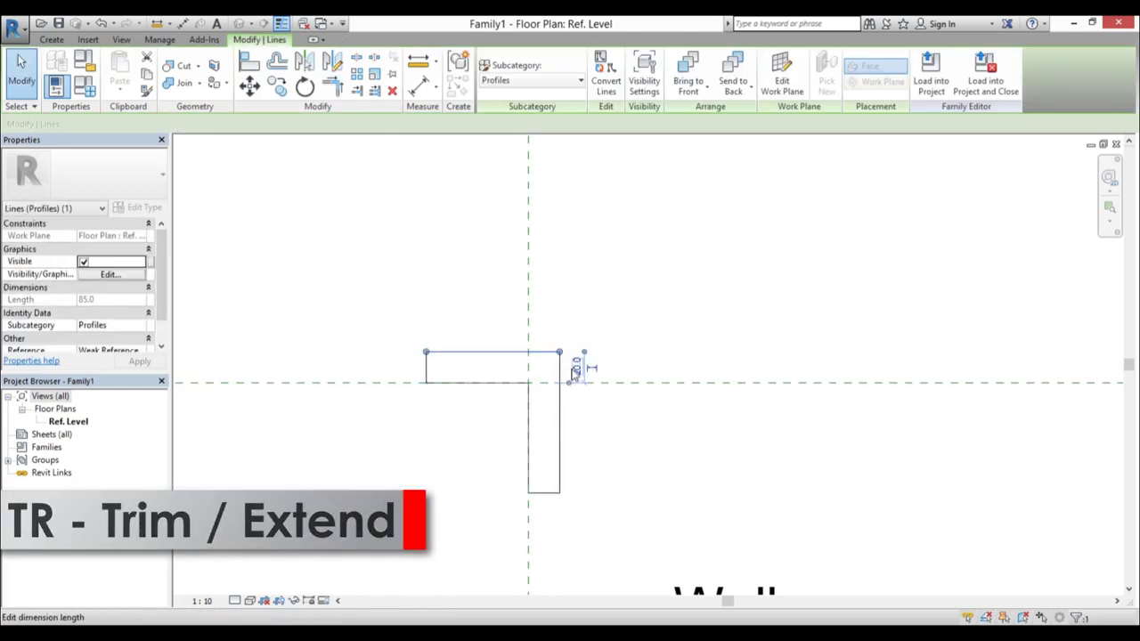
{"action": "key", "text": "Escape"}
Set the distance from the horizontal leg's end edge to the wall face reference plane to 70 mm
{"action": "left_click", "coordinate": [428, 375]}
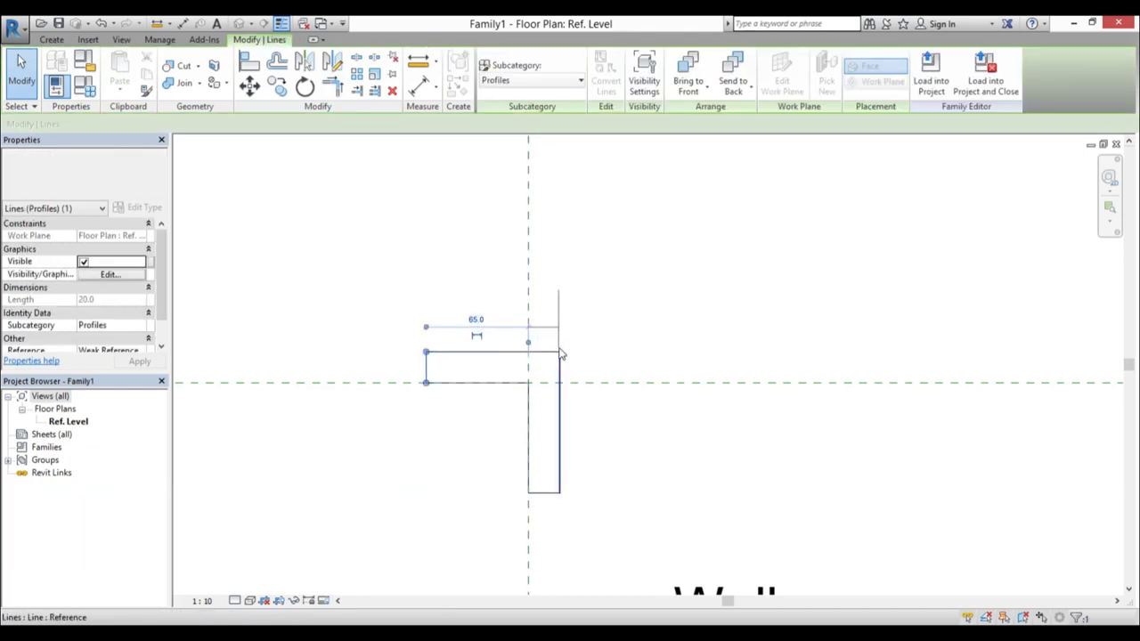
{"action": "left_click", "coordinate": [476, 318]}
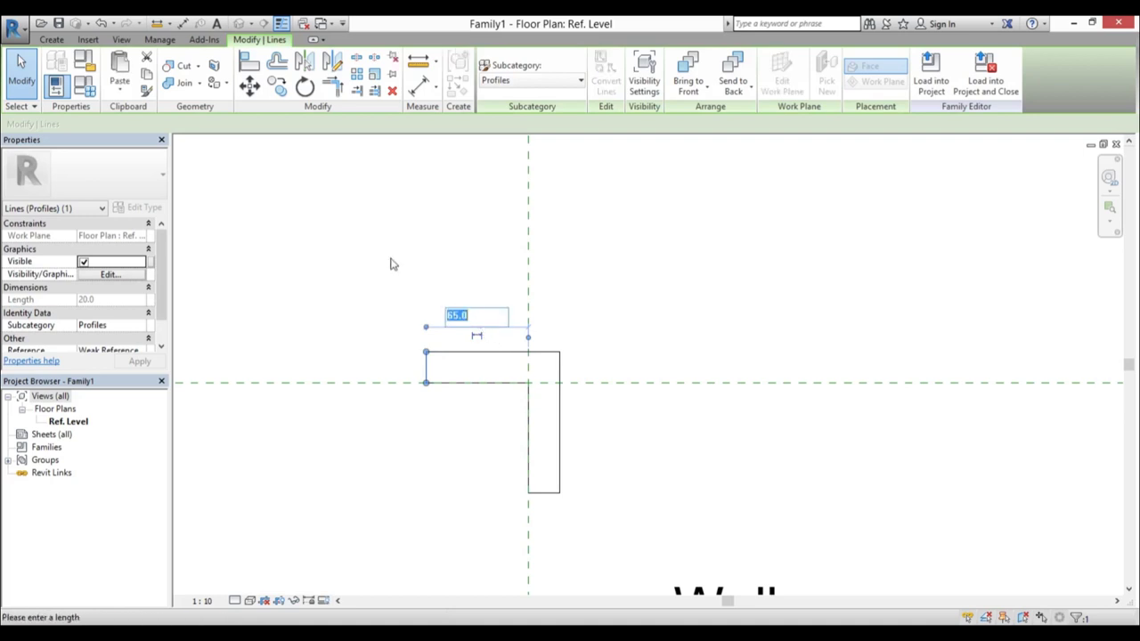
{"action": "type", "text": "70"}
{"action": "left_click", "coordinate": [353, 257]}
{"action": "left_click", "coordinate": [354, 258]}
{"action": "scroll", "coordinate": [635, 404], "scroll_direction": "down", "scroll_amount": 1}
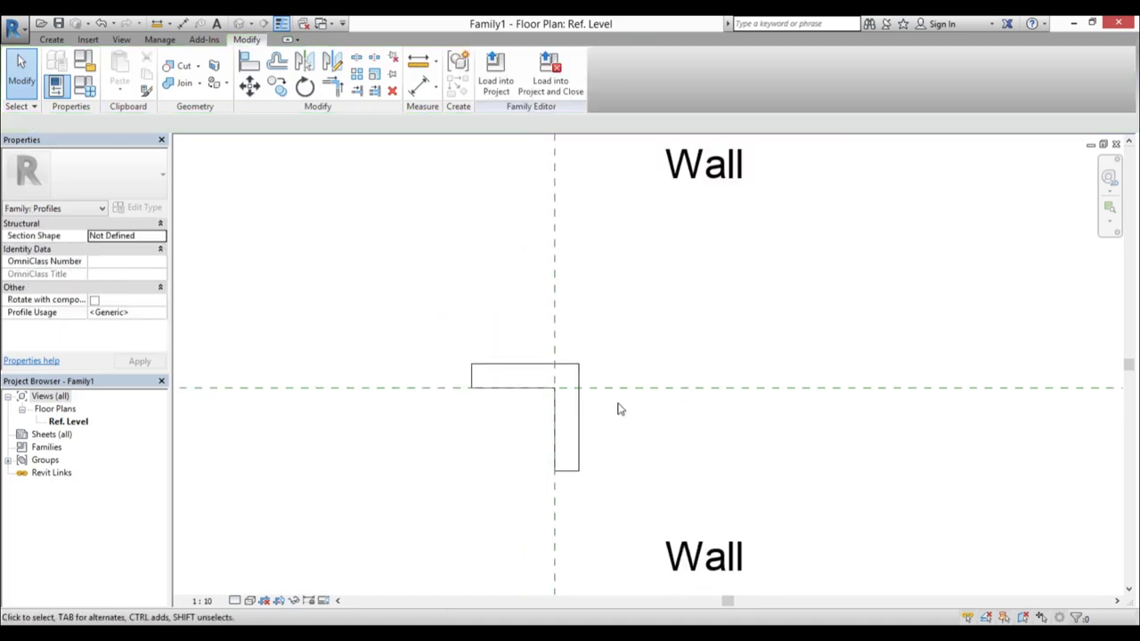
{"action": "scroll", "coordinate": [621, 365], "scroll_direction": "down", "scroll_amount": 1}
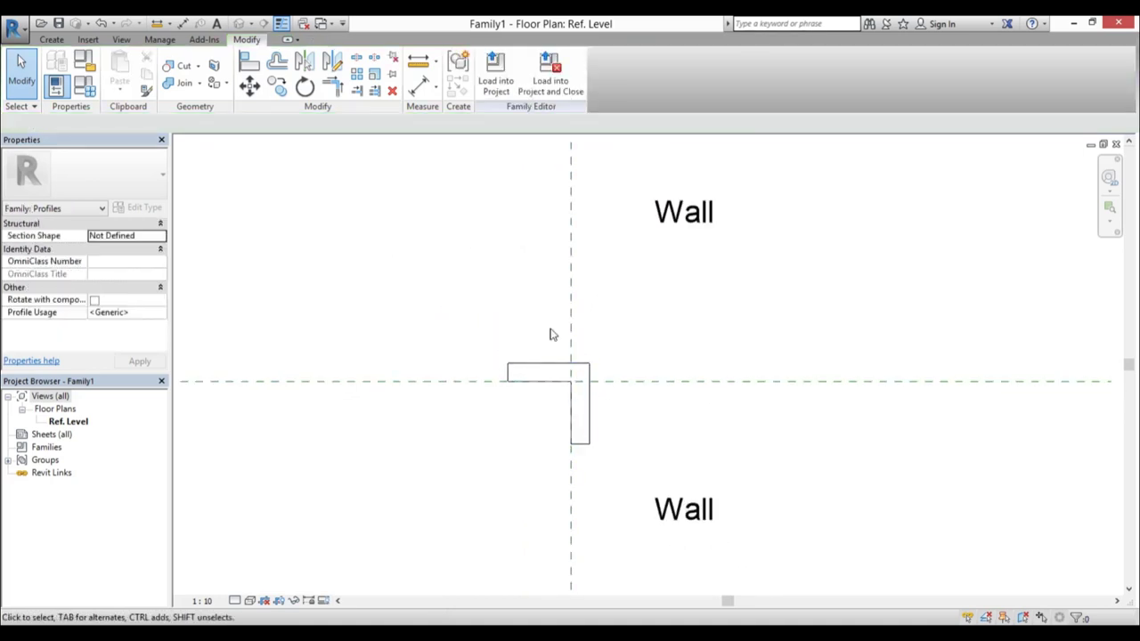
Load the L-shaped profile into the project and assign Family1 : Family1 as the profile of the Cornice wall sweep type
{"action": "left_click", "coordinate": [496, 75]}
{"action": "scroll", "coordinate": [534, 486], "scroll_direction": "up", "scroll_amount": 5}
{"action": "left_click", "coordinate": [465, 228]}
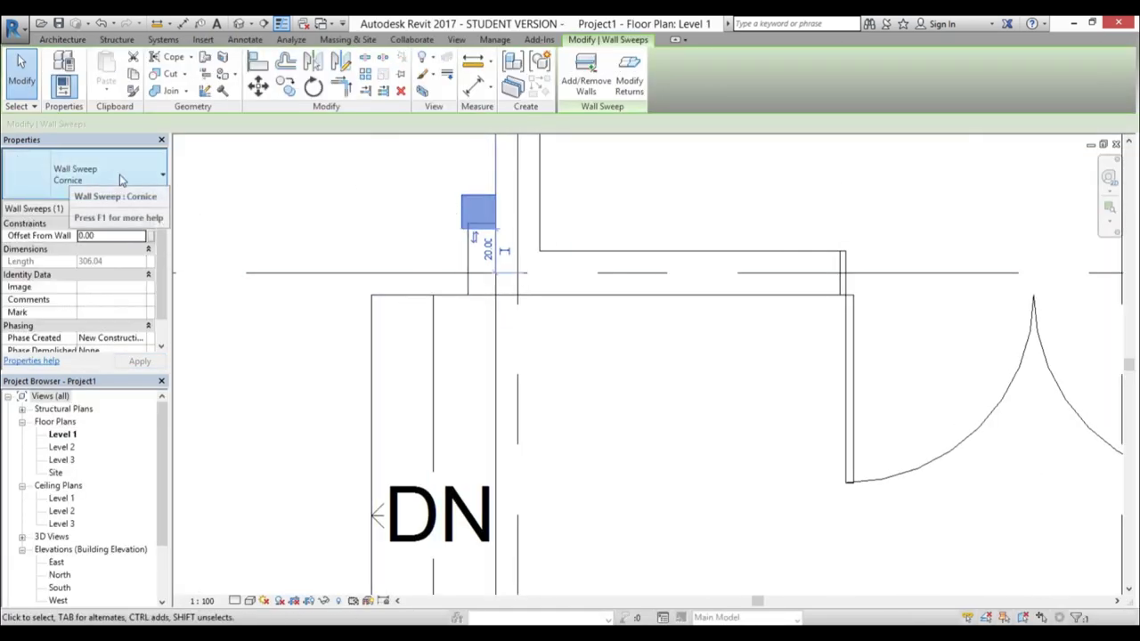
{"action": "left_click", "coordinate": [146, 209]}
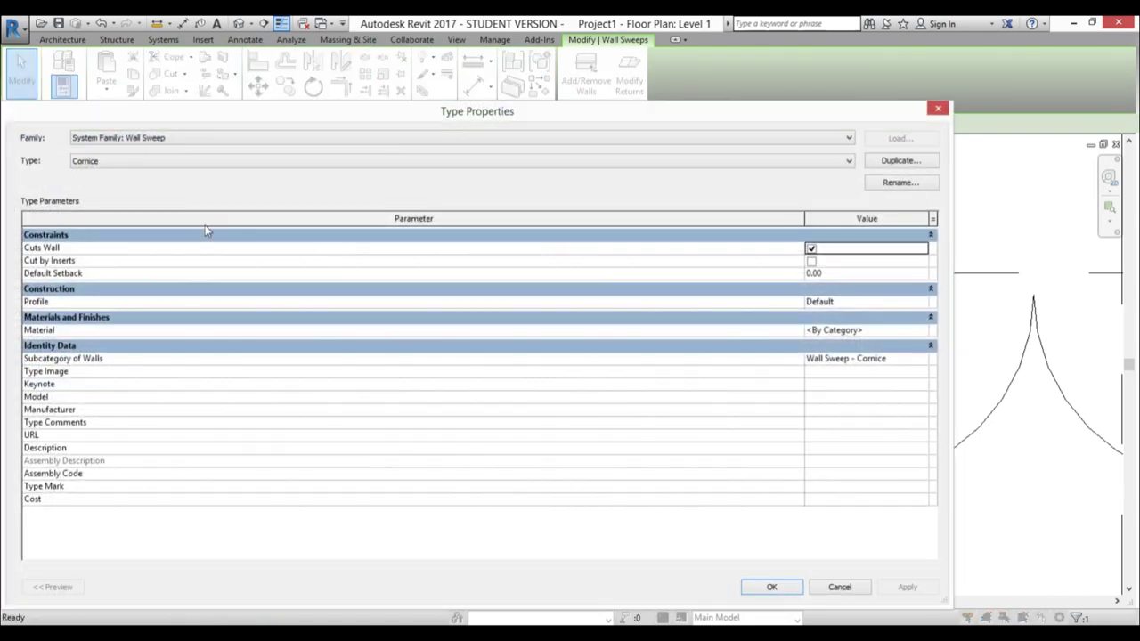
{"action": "left_click", "coordinate": [924, 304]}
{"action": "left_click", "coordinate": [851, 325]}
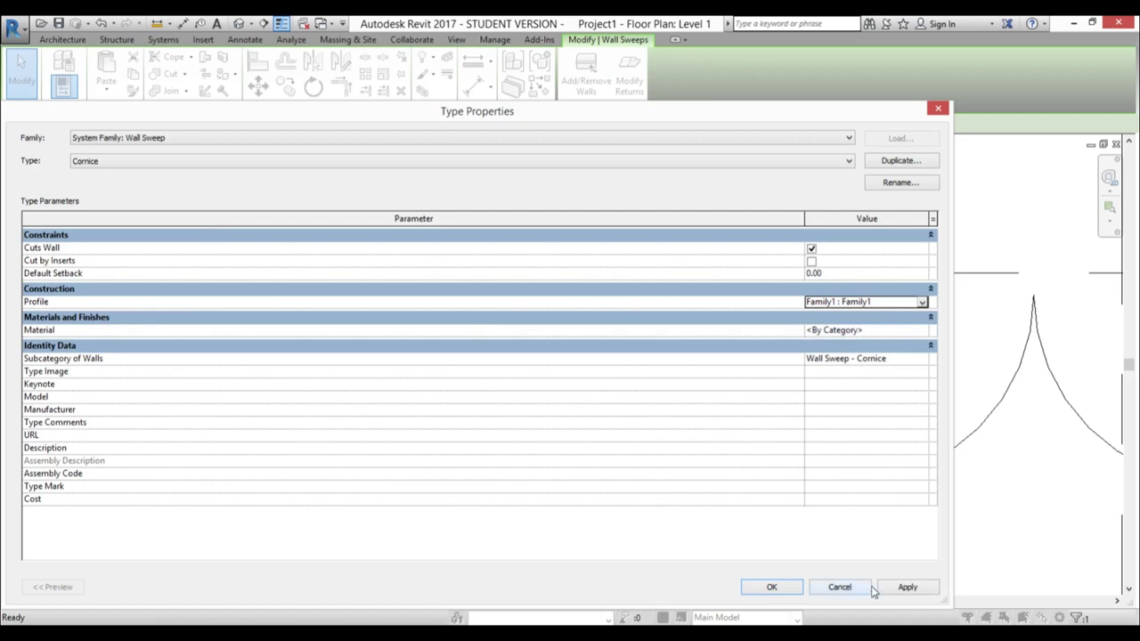
{"action": "left_click", "coordinate": [771, 587]}
Set the Cornice wall sweep type's material to Gypsum Wall Board
{"action": "scroll", "coordinate": [509, 237], "scroll_direction": "up", "scroll_amount": 5}
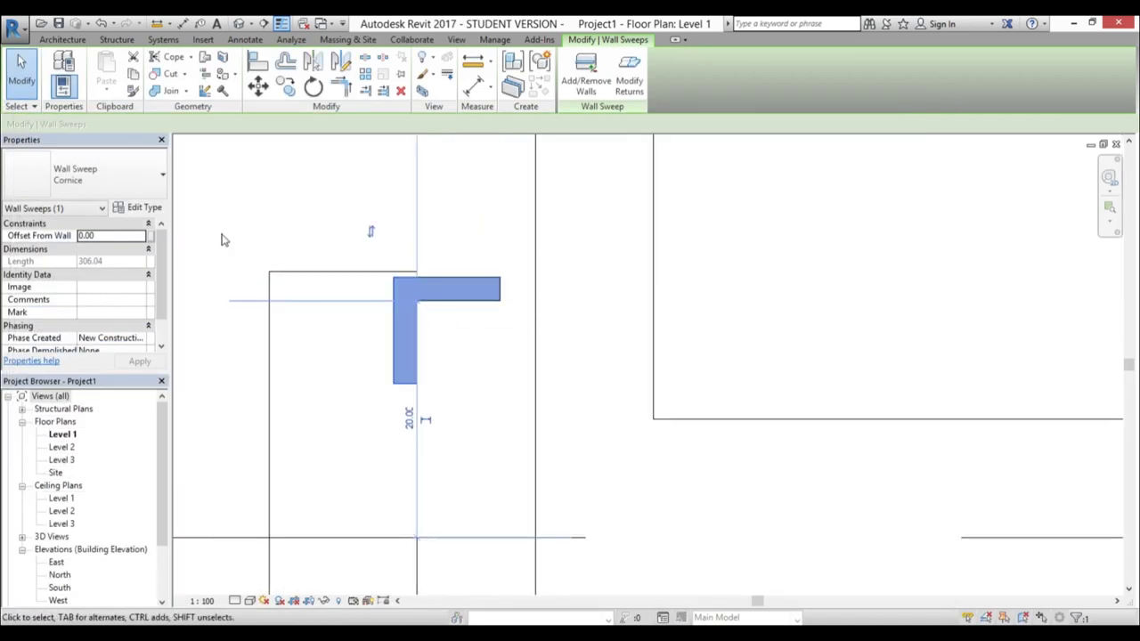
{"action": "left_click", "coordinate": [144, 212]}
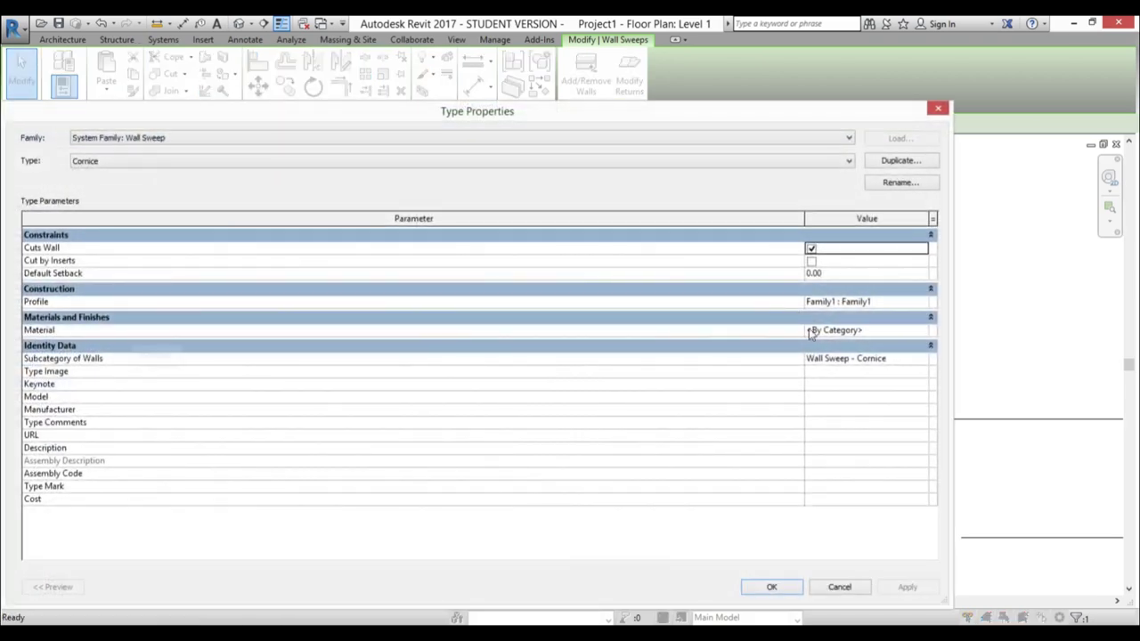
{"action": "left_click", "coordinate": [891, 330]}
{"action": "left_click", "coordinate": [928, 331]}
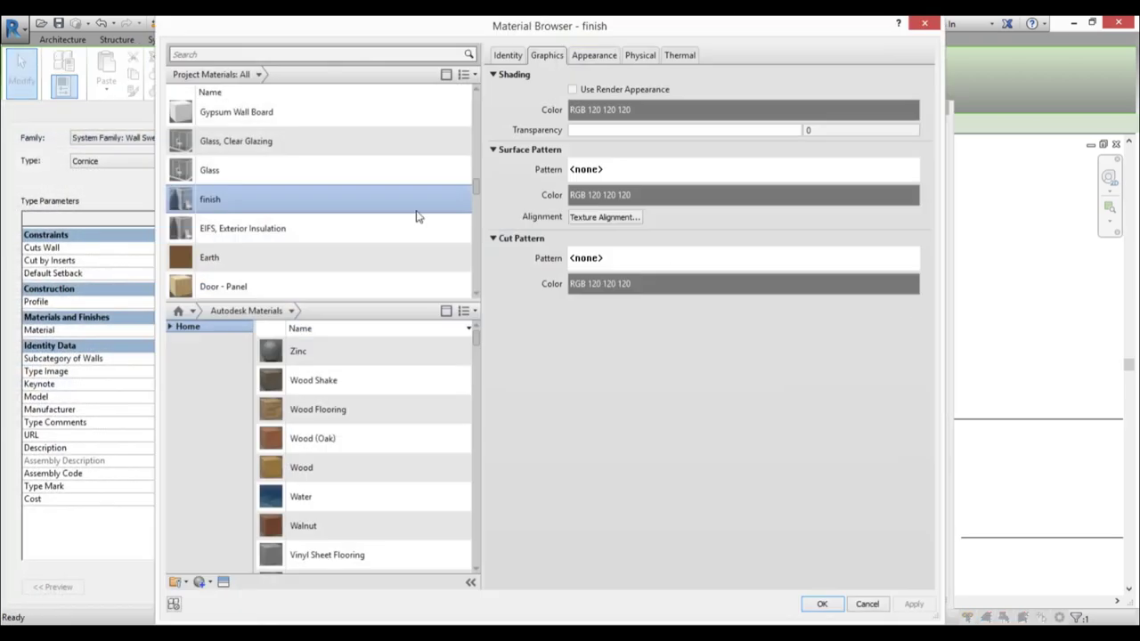
{"action": "left_click", "coordinate": [256, 113]}
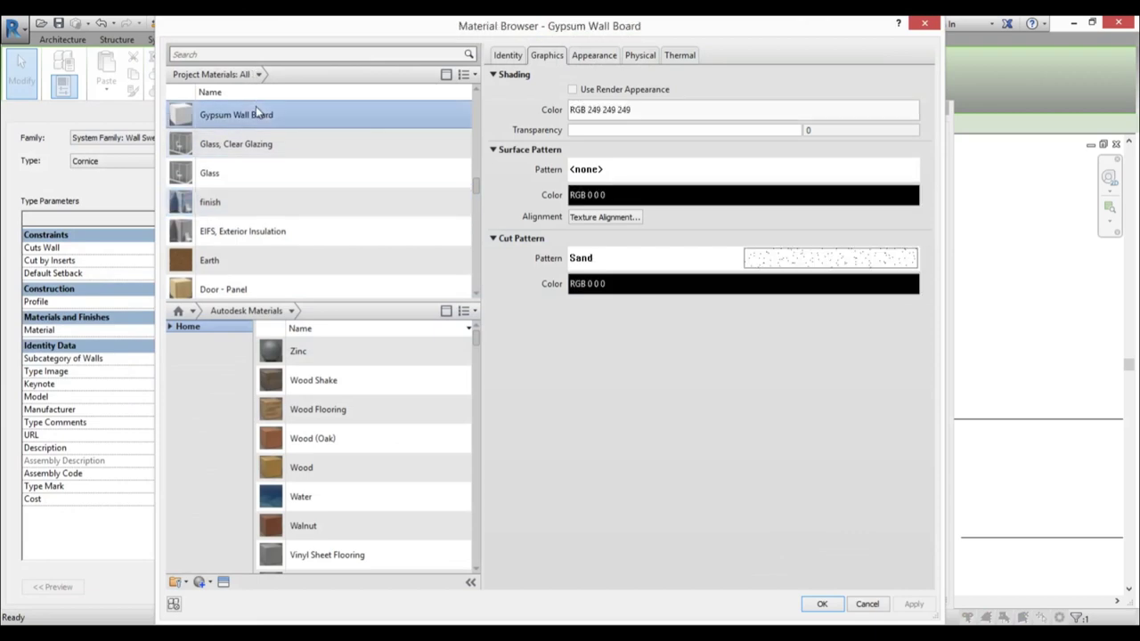
{"action": "left_click", "coordinate": [823, 605]}
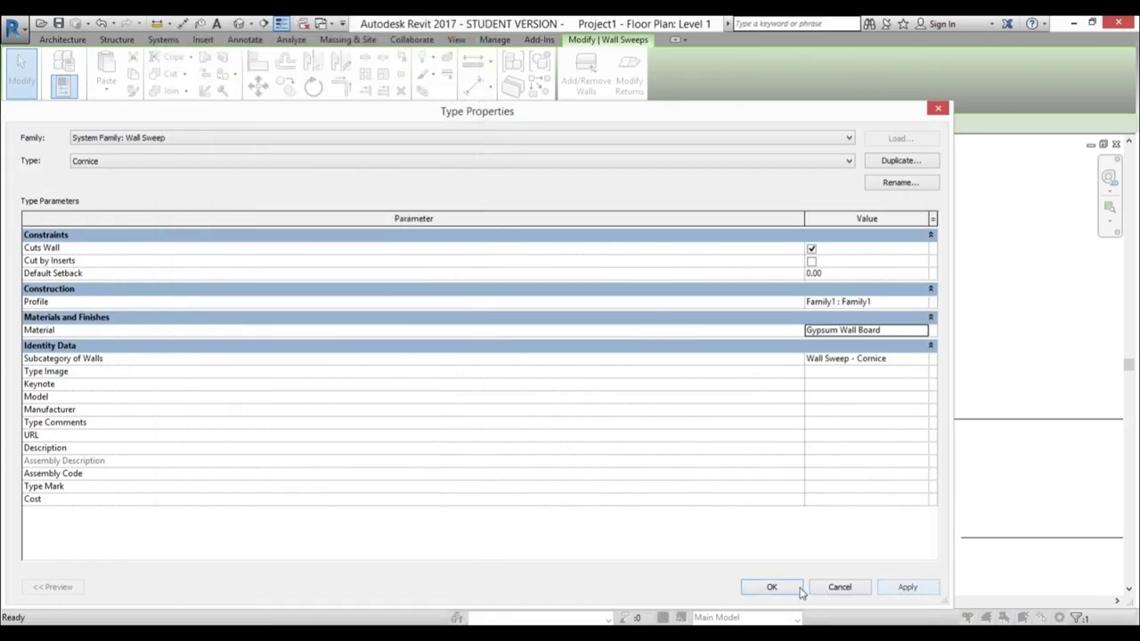
{"action": "left_click", "coordinate": [796, 588]}
Flip the orientation of the corner wall sweep in the Level 1 plan
{"action": "scroll", "coordinate": [438, 274], "scroll_direction": "up", "scroll_amount": 4}
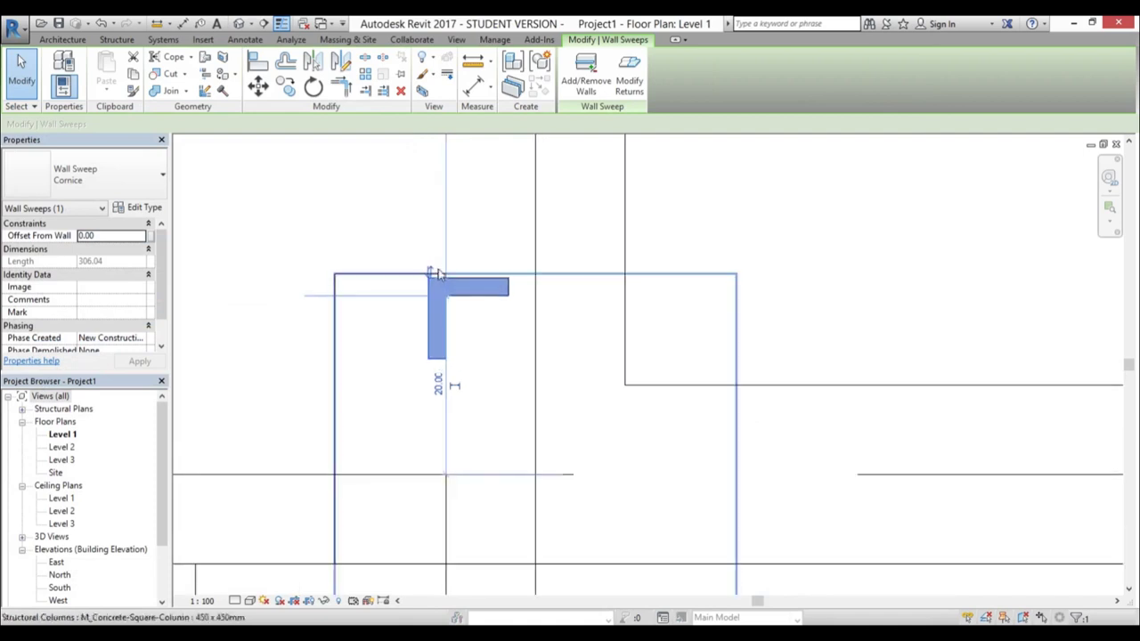
{"action": "left_click", "coordinate": [429, 274]}
{"action": "scroll", "coordinate": [506, 283], "scroll_direction": "down", "scroll_amount": 2}
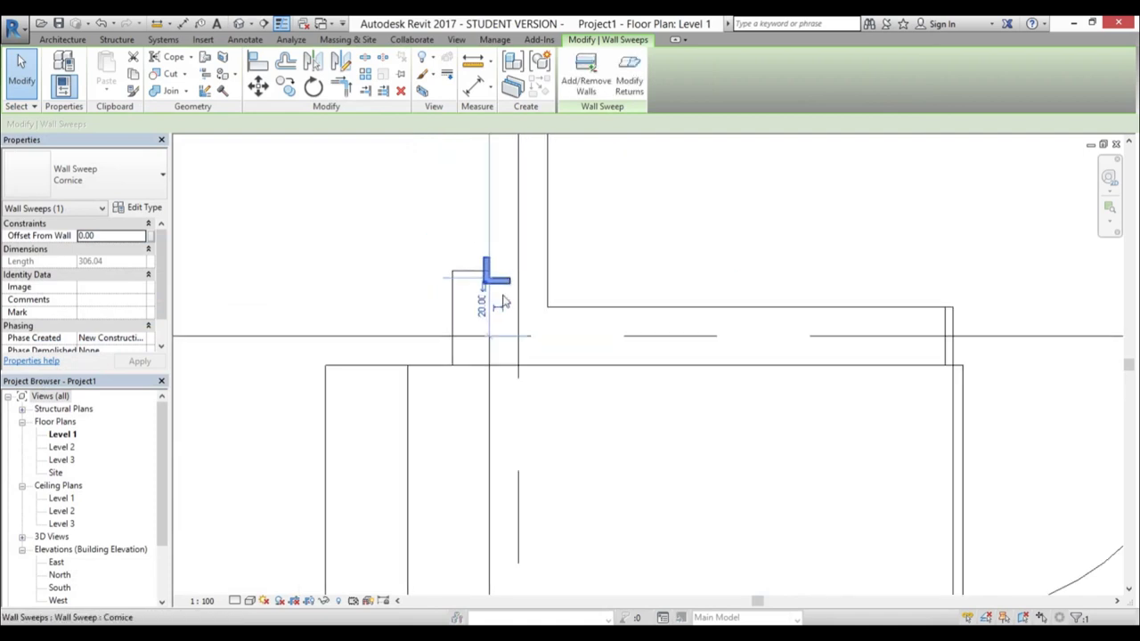
{"action": "scroll", "coordinate": [534, 419], "scroll_direction": "down", "scroll_amount": 5}
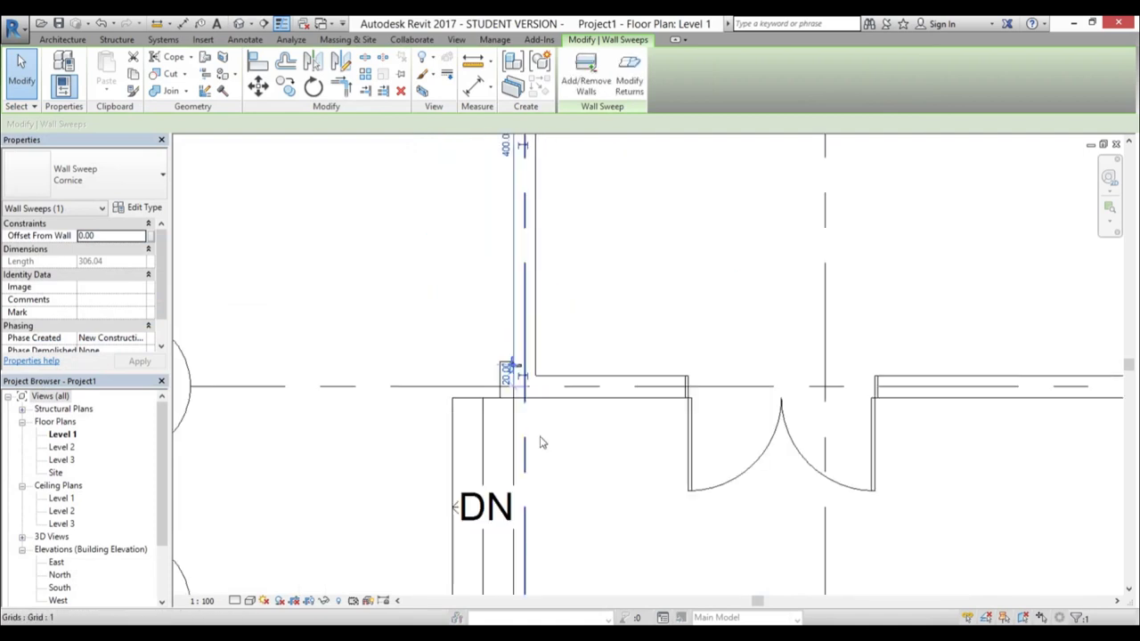
{"action": "left_click", "coordinate": [515, 415]}
{"action": "left_click", "coordinate": [506, 414]}
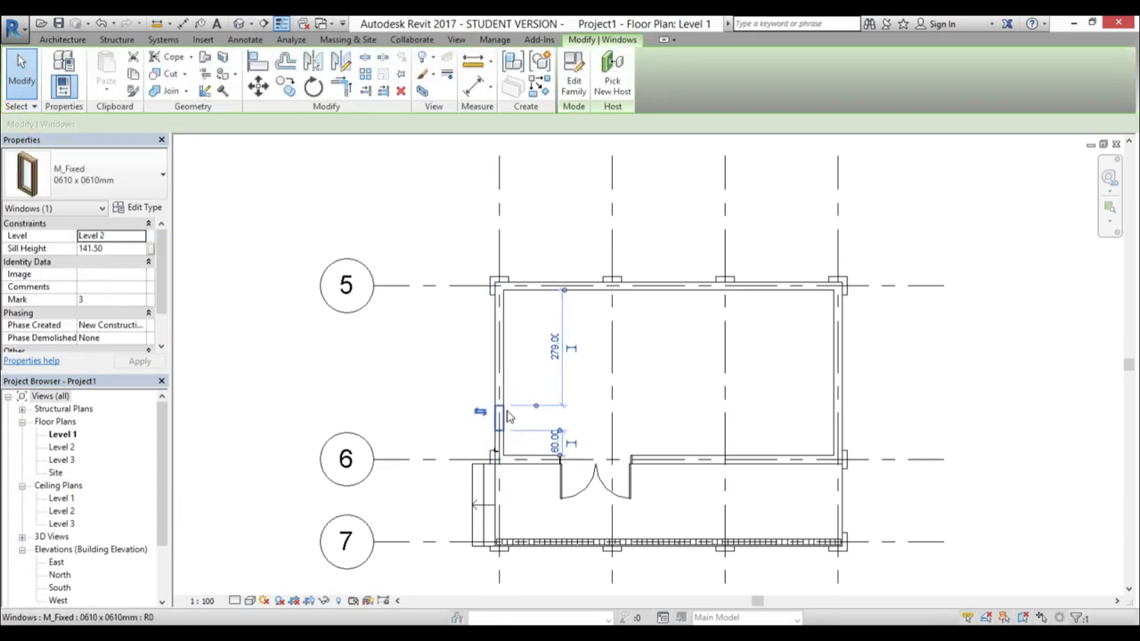
{"action": "left_click", "coordinate": [524, 387]}
{"action": "left_click", "coordinate": [509, 380]}
{"action": "scroll", "coordinate": [515, 406], "scroll_direction": "up", "scroll_amount": 8}
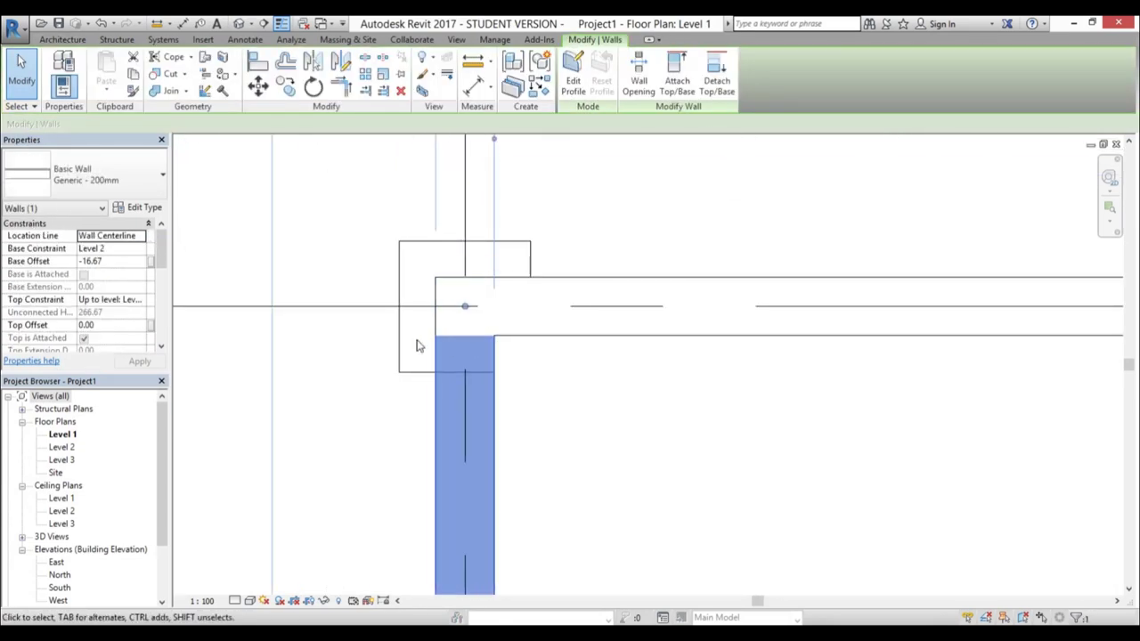
{"action": "scroll", "coordinate": [573, 374], "scroll_direction": "down", "scroll_amount": 4}
{"action": "middle_click_drag", "start_coordinate": [578, 469], "coordinate": [573, 179]}
{"action": "scroll", "coordinate": [486, 349], "scroll_direction": "up", "scroll_amount": 4}
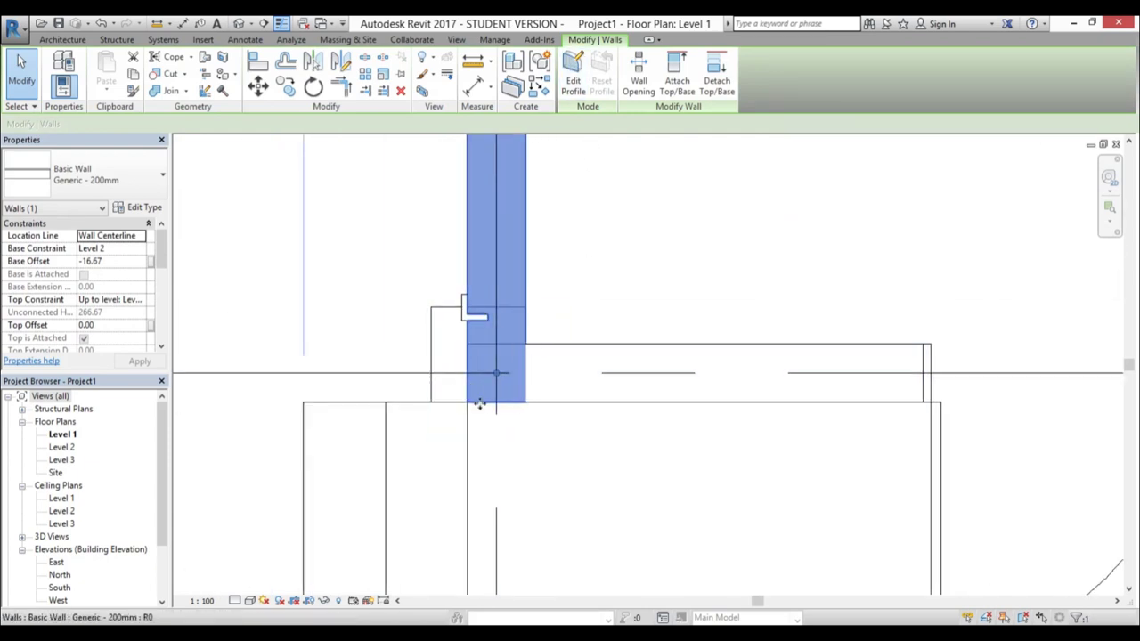
{"action": "scroll", "coordinate": [474, 405], "scroll_direction": "down", "scroll_amount": 5}
{"action": "mouse_move", "coordinate": [533, 152]}
{"action": "middle_mouse_down"}
{"action": "mouse_move", "coordinate": [529, 344]}
{"action": "mouse_move", "coordinate": [532, 152]}
{"action": "middle_mouse_up"}
{"action": "scroll", "coordinate": [502, 283], "scroll_direction": "up", "scroll_amount": 4}
{"action": "scroll", "coordinate": [474, 330], "scroll_direction": "down", "scroll_amount": 4}
{"action": "scroll", "coordinate": [474, 346], "scroll_direction": "down", "scroll_amount": 1}
{"action": "scroll", "coordinate": [463, 359], "scroll_direction": "up", "scroll_amount": 6}
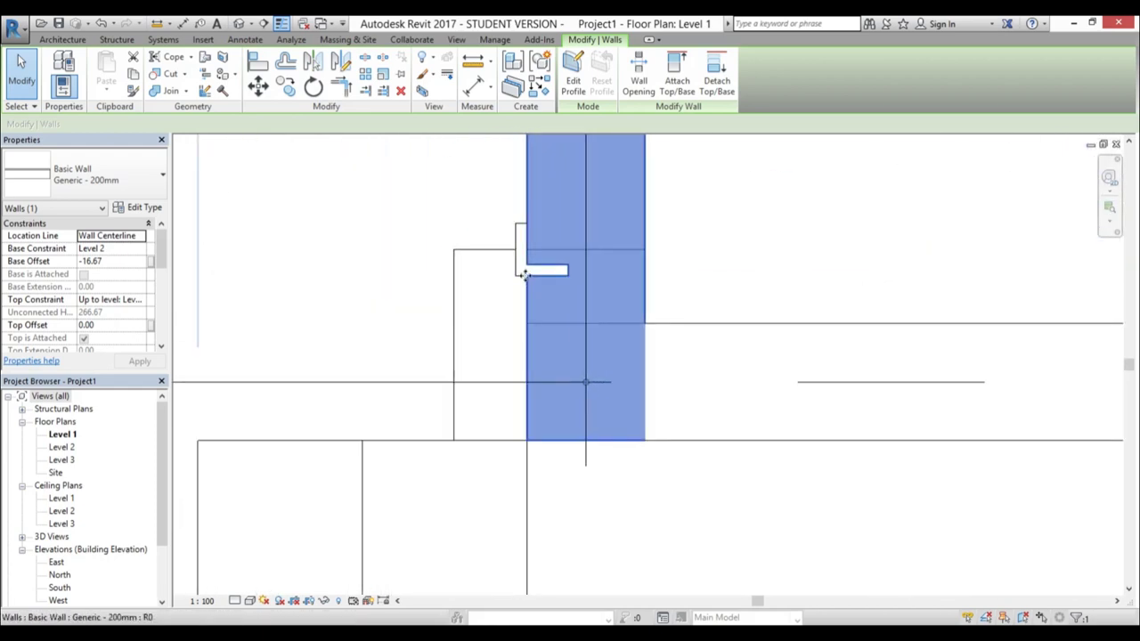
Try to reposition the corner wall sweep in the Level 1 plan and undo the resulting move of the side wall
{"action": "left_click", "coordinate": [525, 272]}
{"action": "scroll", "coordinate": [534, 230], "scroll_direction": "down", "scroll_amount": 3}
{"action": "middle_click_drag", "start_coordinate": [534, 230], "coordinate": [513, 301]}
{"action": "left_click", "coordinate": [554, 297]}
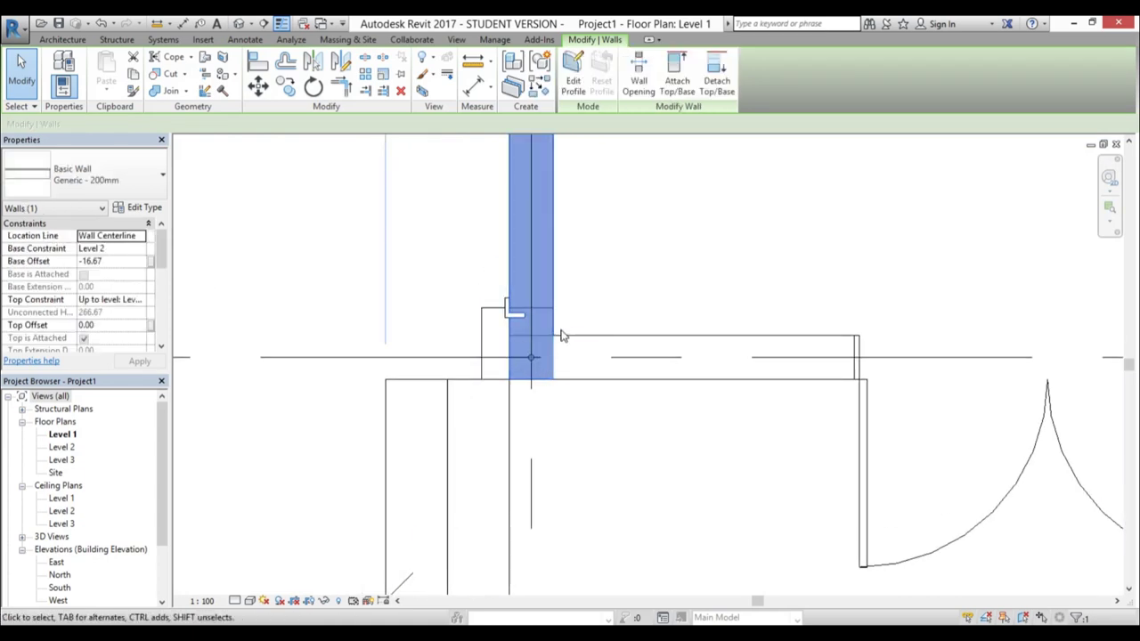
{"action": "left_click_drag", "start_coordinate": [506, 358], "coordinate": [524, 375]}
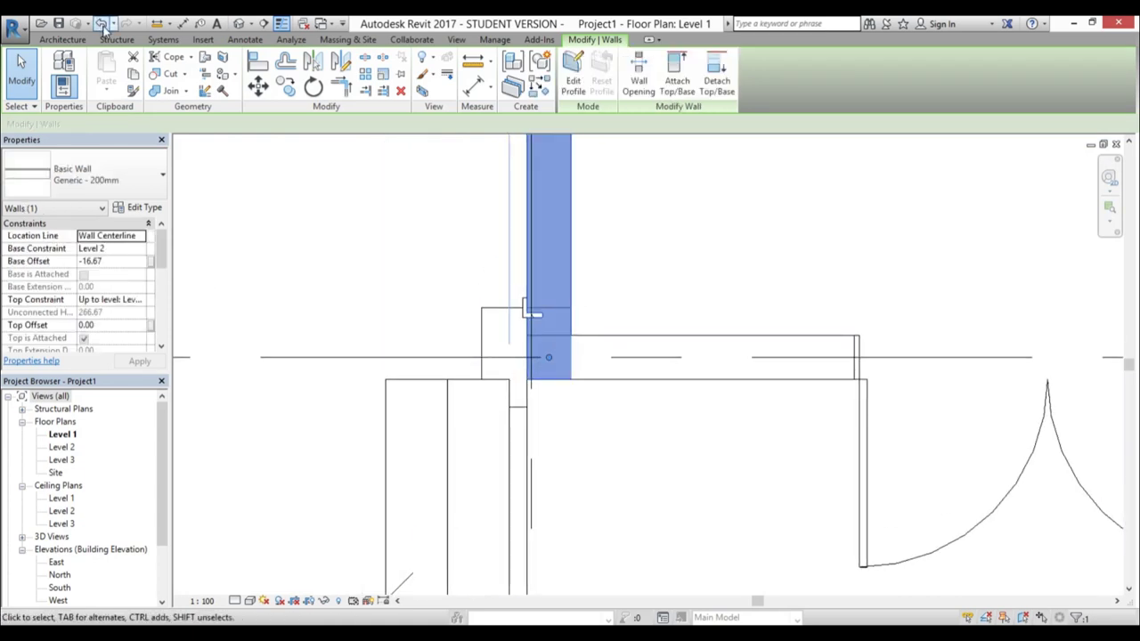
{"action": "left_click", "coordinate": [101, 24]}
Move the side wall's vertical sweep in the Level 1 plan onto the outer wall corner beside the porch steps
{"action": "scroll", "coordinate": [481, 303], "scroll_direction": "up", "scroll_amount": 3}
{"action": "left_click", "coordinate": [522, 332]}
{"action": "scroll", "coordinate": [556, 353], "scroll_direction": "up", "scroll_amount": 3}
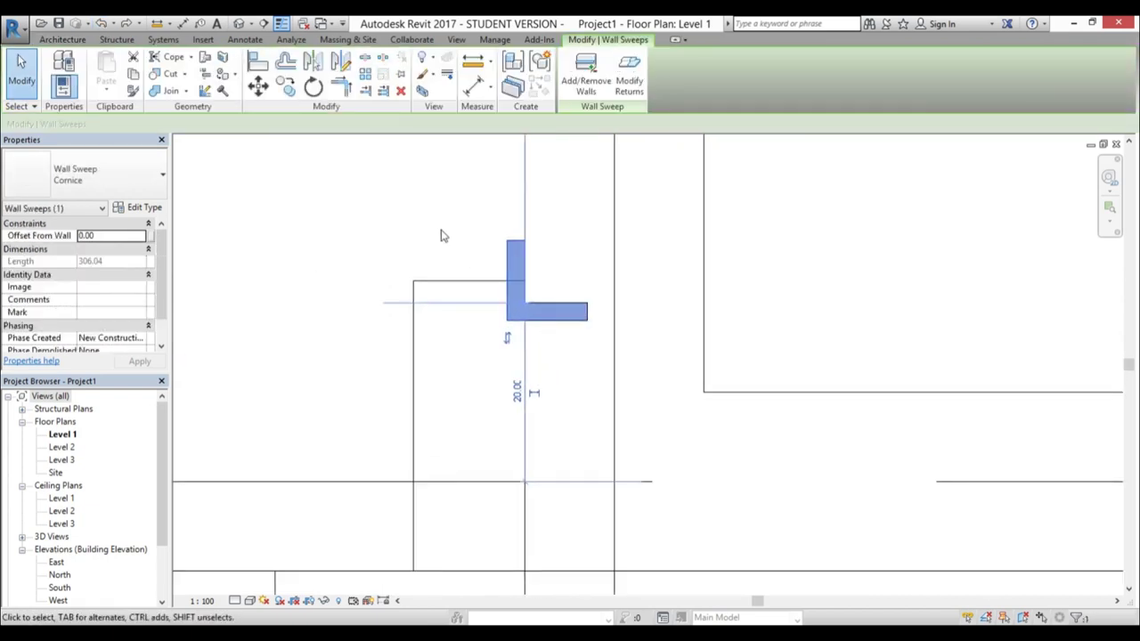
{"action": "scroll", "coordinate": [535, 265], "scroll_direction": "down", "scroll_amount": 3}
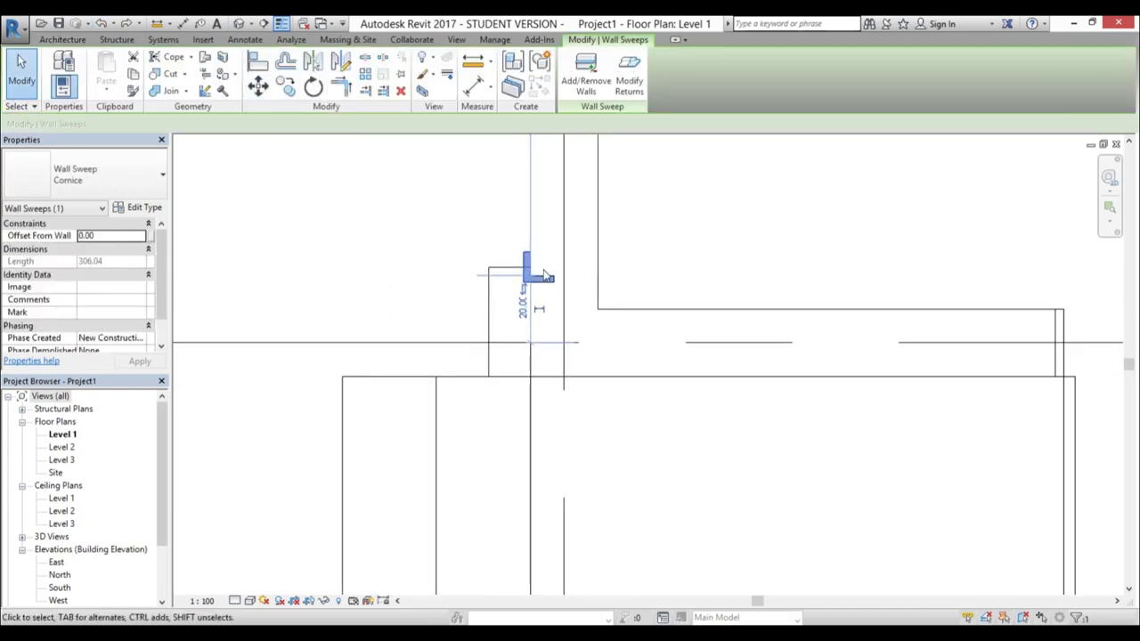
{"action": "left_click_drag", "start_coordinate": [543, 292], "coordinate": [546, 378]}
{"action": "left_click", "coordinate": [631, 472]}
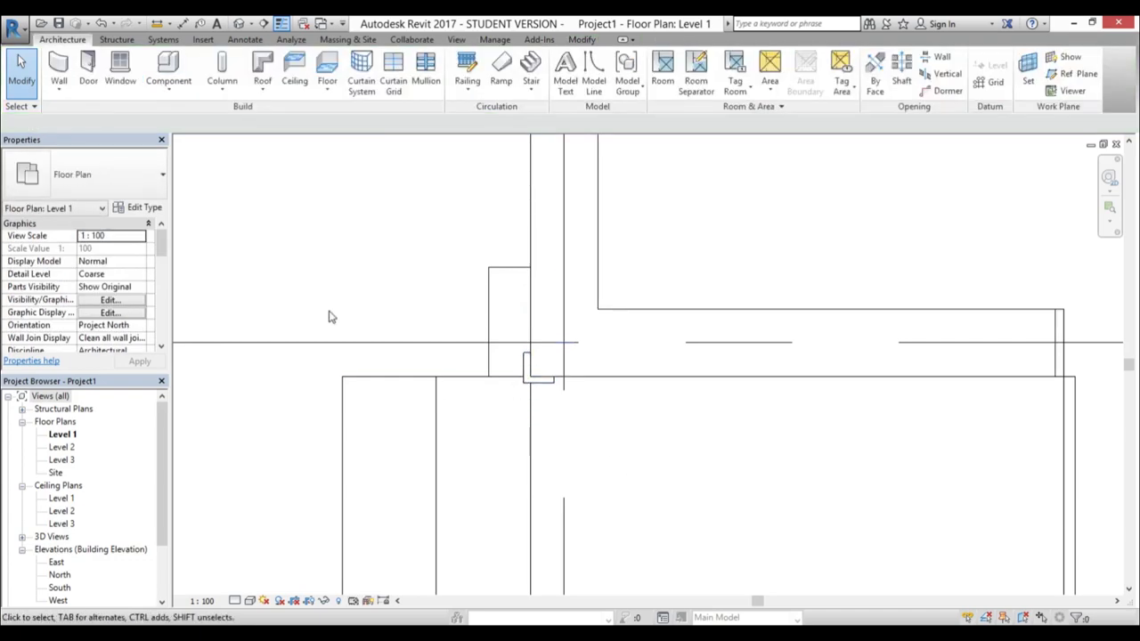
Add a vertical Cornice wall sweep in the 3D view to the back wall, near its corner with the windowed side wall
{"action": "left_click", "coordinate": [241, 25]}
{"action": "scroll", "coordinate": [727, 333], "scroll_direction": "down", "scroll_amount": 3}
{"action": "mouse_move", "coordinate": [728, 365]}
{"action": "middle_mouse_down", "text": "shift"}
{"action": "mouse_move", "coordinate": [623, 333]}
{"action": "mouse_move", "coordinate": [741, 385]}
{"action": "mouse_move", "coordinate": [727, 386]}
{"action": "middle_mouse_up", "text": "shift"}
{"action": "scroll", "coordinate": [700, 389], "scroll_direction": "up", "scroll_amount": 7}
{"action": "scroll", "coordinate": [687, 374], "scroll_direction": "down", "scroll_amount": 4}
{"action": "scroll", "coordinate": [726, 385], "scroll_direction": "down", "scroll_amount": 3}
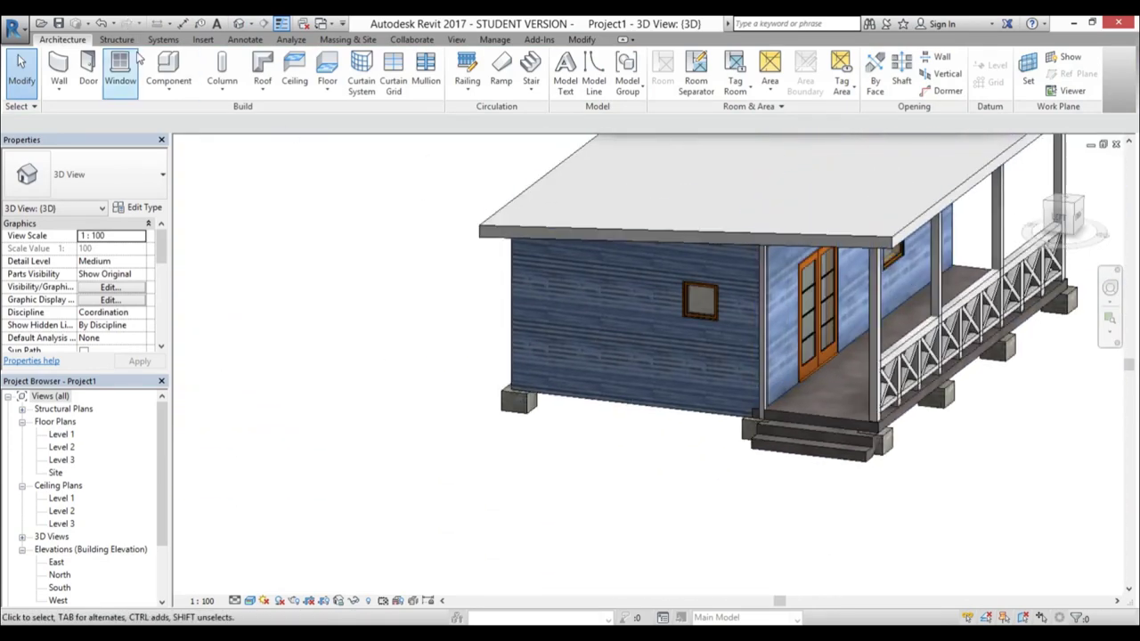
{"action": "left_click", "coordinate": [63, 94]}
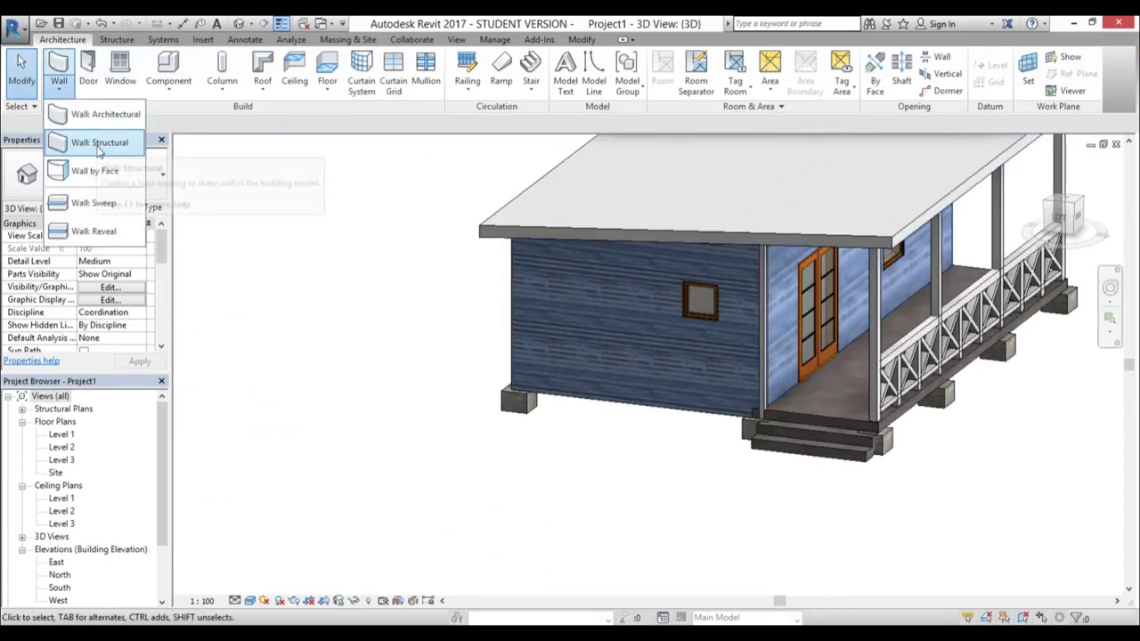
{"action": "left_click", "coordinate": [93, 203]}
{"action": "left_click", "coordinate": [618, 72]}
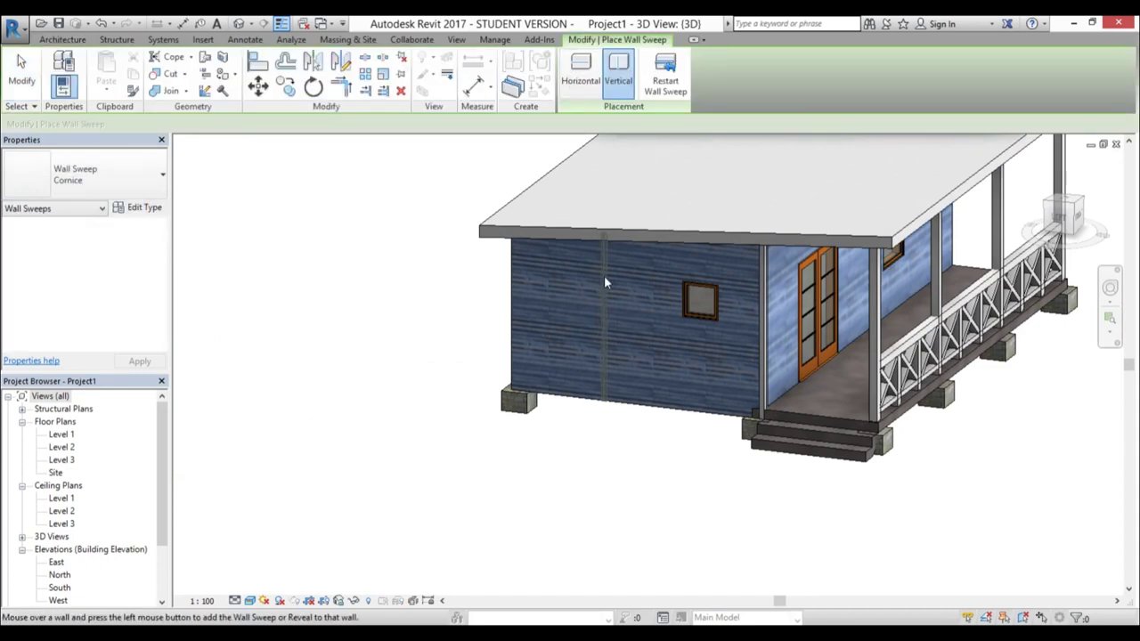
{"action": "middle_click_drag", "start_coordinate": [544, 300], "coordinate": [802, 298], "text": "shift"}
{"action": "left_click", "coordinate": [678, 382]}
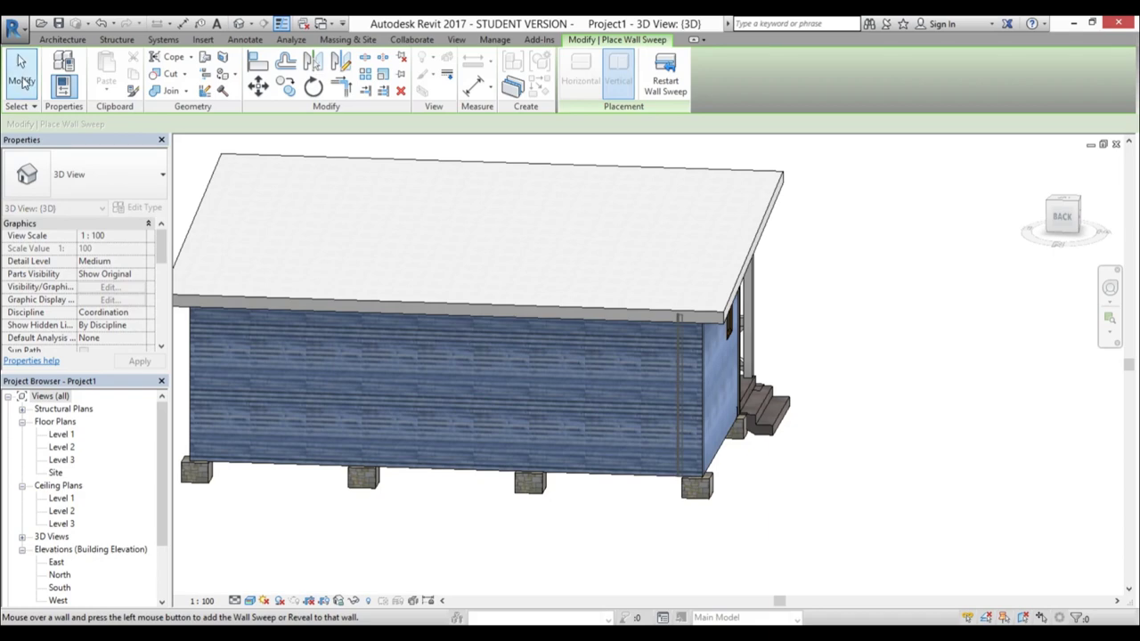
{"action": "left_click", "coordinate": [24, 82]}
{"action": "left_click", "coordinate": [682, 420]}
Flip the back wall's sweep in the Level 1 plan and move it onto the outer wall corner at grid 5
{"action": "left_click", "coordinate": [72, 436]}
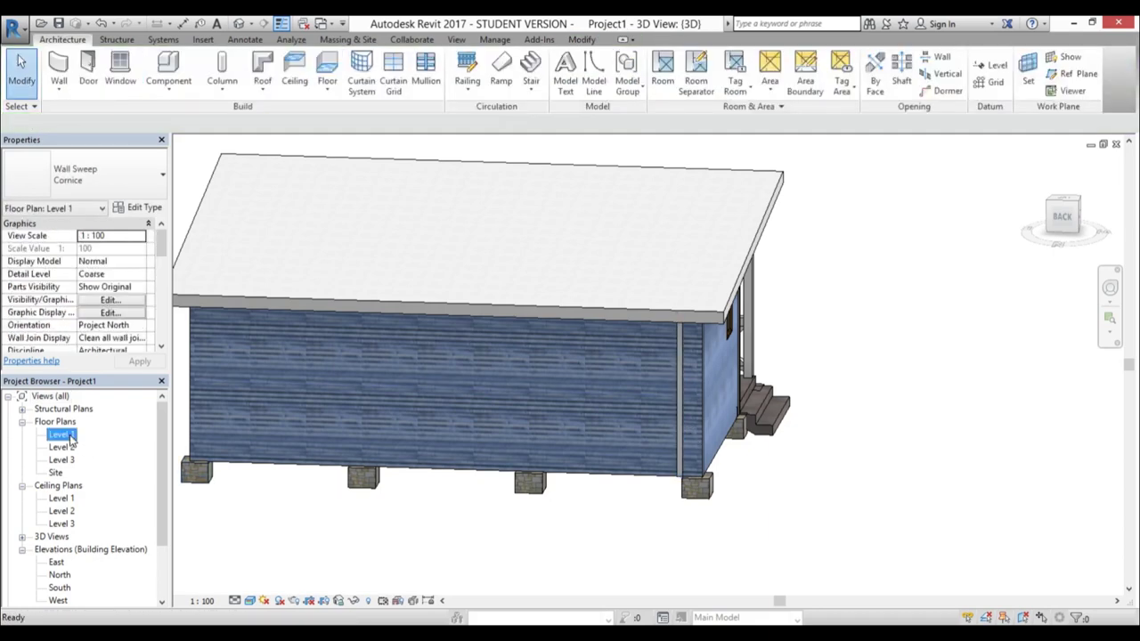
{"action": "double_click", "coordinate": [72, 437]}
{"action": "scroll", "coordinate": [557, 393], "scroll_direction": "down", "scroll_amount": 2}
{"action": "middle_click_drag", "start_coordinate": [632, 216], "coordinate": [629, 526]}
{"action": "scroll", "coordinate": [596, 429], "scroll_direction": "down", "scroll_amount": 2}
{"action": "middle_click_drag", "start_coordinate": [586, 306], "coordinate": [537, 493]}
{"action": "scroll", "coordinate": [568, 383], "scroll_direction": "up", "scroll_amount": 2}
{"action": "left_click", "coordinate": [575, 402]}
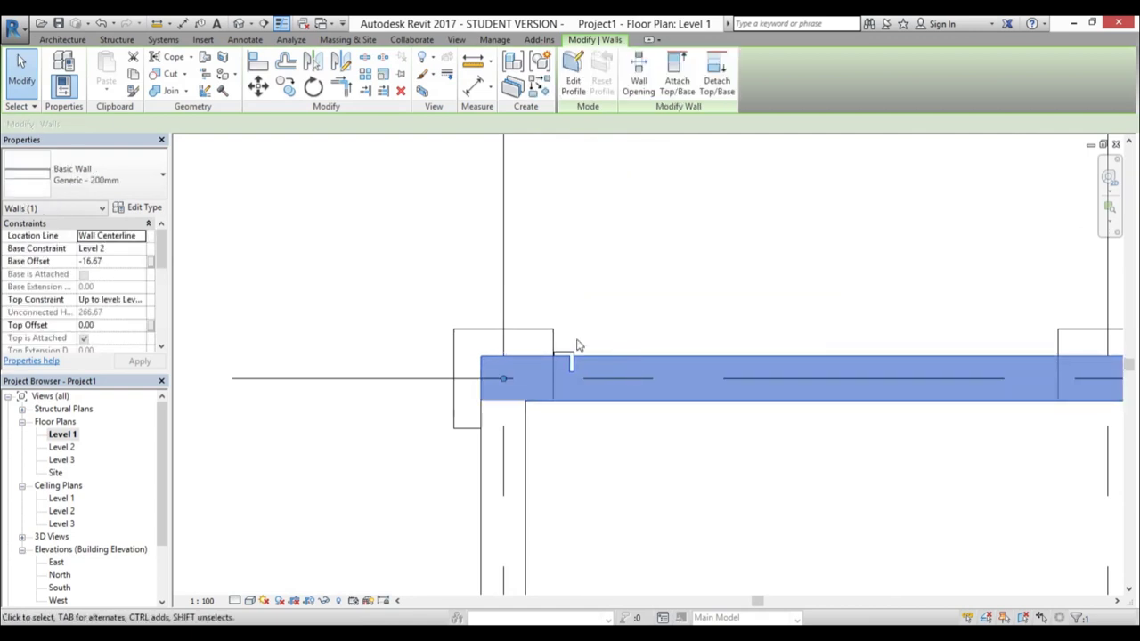
{"action": "scroll", "coordinate": [539, 365], "scroll_direction": "down", "scroll_amount": 2}
{"action": "scroll", "coordinate": [566, 373], "scroll_direction": "up", "scroll_amount": 4}
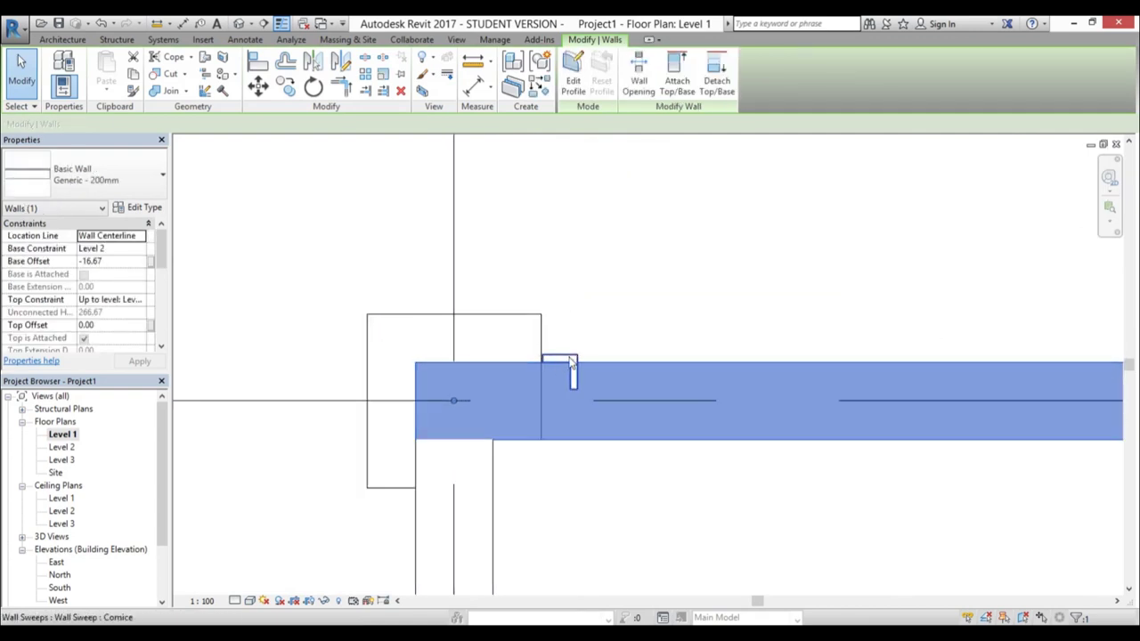
{"action": "left_click", "coordinate": [572, 361]}
{"action": "left_click", "coordinate": [589, 358]}
{"action": "left_click", "coordinate": [577, 360]}
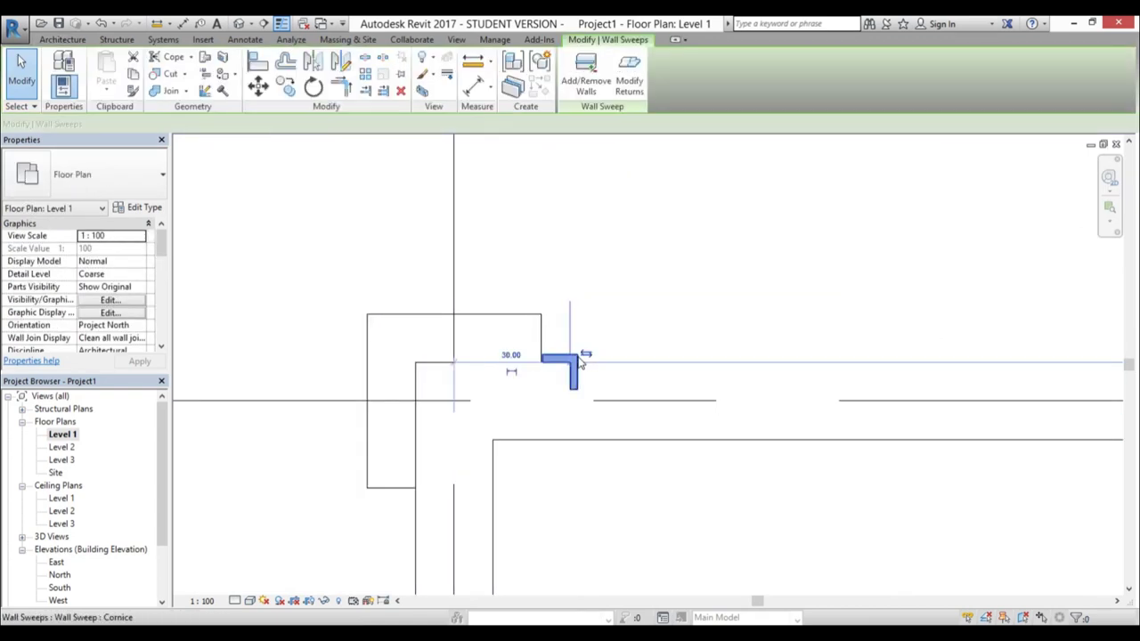
{"action": "left_click", "coordinate": [585, 355]}
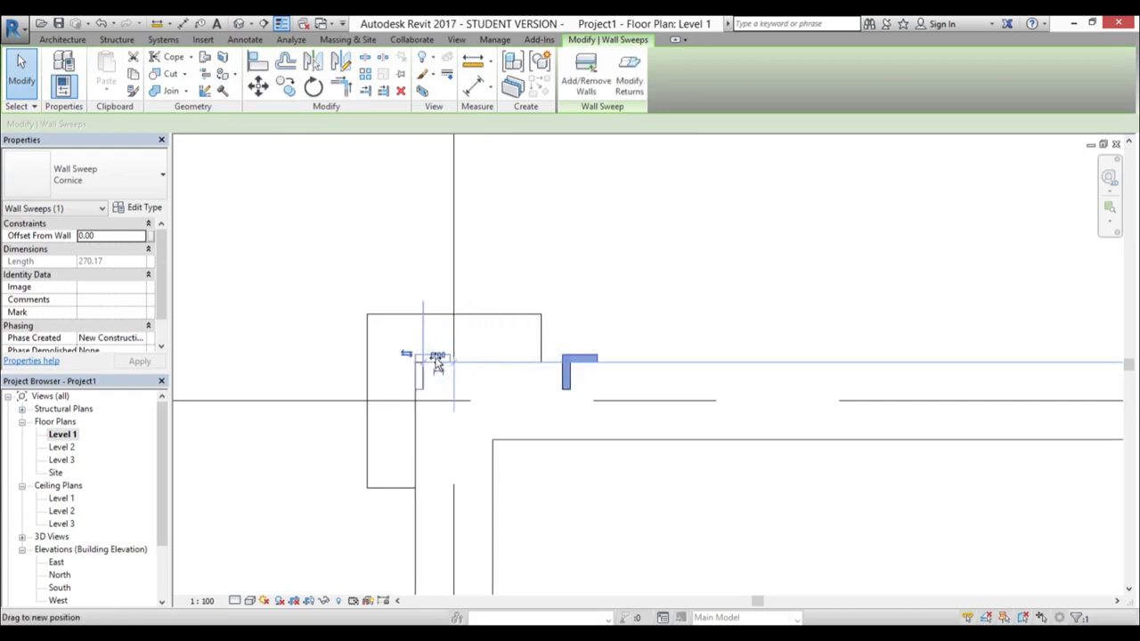
{"action": "left_click", "coordinate": [605, 326]}
Add a vertical Cornice wall sweep in the 3D view to the windowless side wall, near its rear corner
{"action": "scroll", "coordinate": [372, 382], "scroll_direction": "down", "scroll_amount": 2}
{"action": "scroll", "coordinate": [372, 381], "scroll_direction": "down", "scroll_amount": 2}
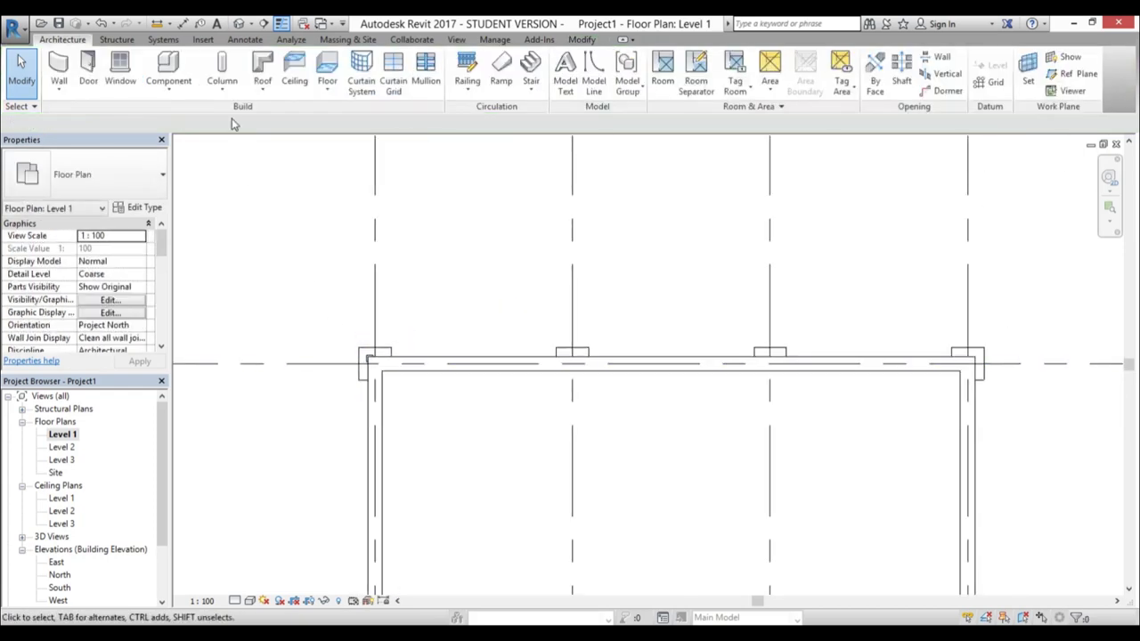
{"action": "left_click", "coordinate": [237, 24]}
{"action": "scroll", "coordinate": [341, 190], "scroll_direction": "down", "scroll_amount": 2}
{"action": "middle_click_drag", "start_coordinate": [446, 330], "coordinate": [502, 318], "text": "shift"}
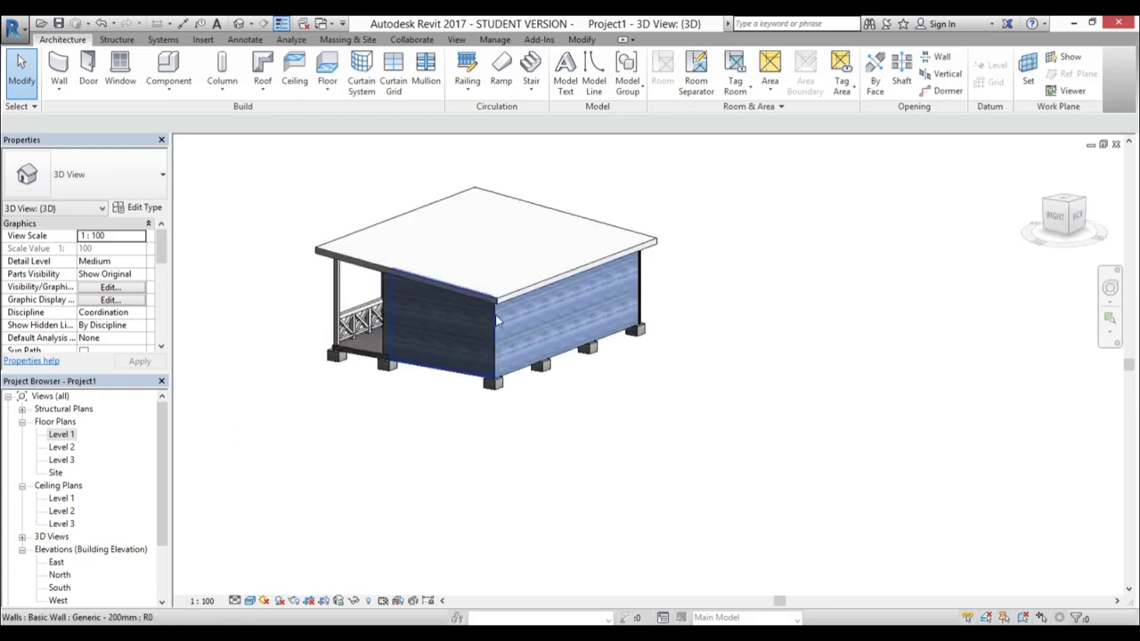
{"action": "scroll", "coordinate": [502, 303], "scroll_direction": "up", "scroll_amount": 3}
{"action": "left_click", "coordinate": [398, 465]}
{"action": "scroll", "coordinate": [484, 438], "scroll_direction": "up", "scroll_amount": 3}
{"action": "scroll", "coordinate": [510, 405], "scroll_direction": "down", "scroll_amount": 4}
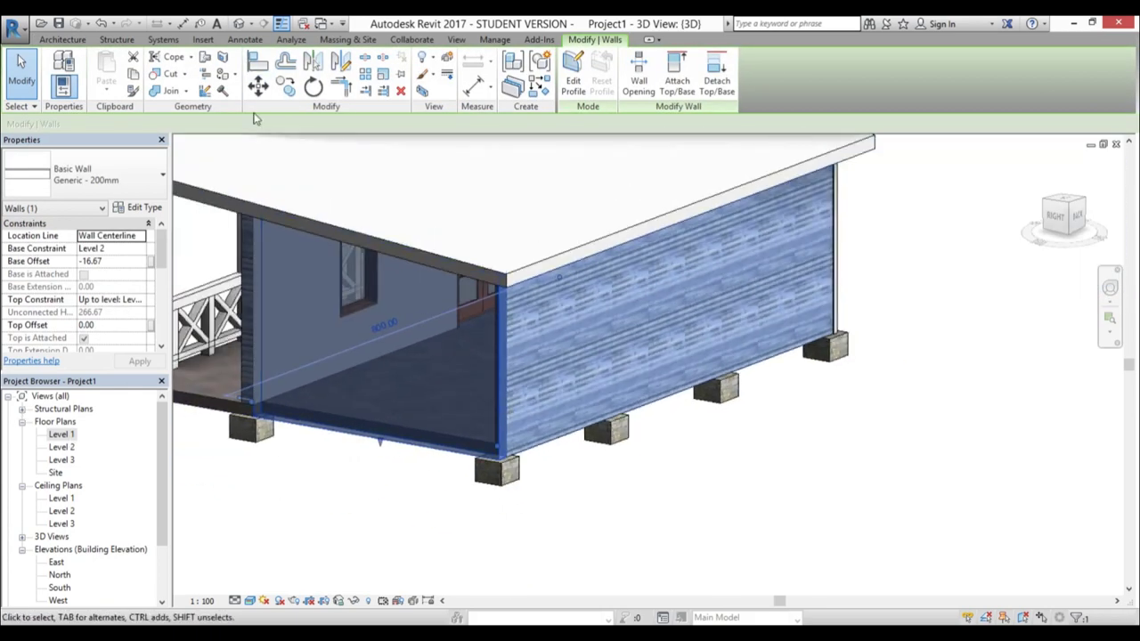
{"action": "left_click", "coordinate": [349, 452]}
{"action": "left_click", "coordinate": [58, 78]}
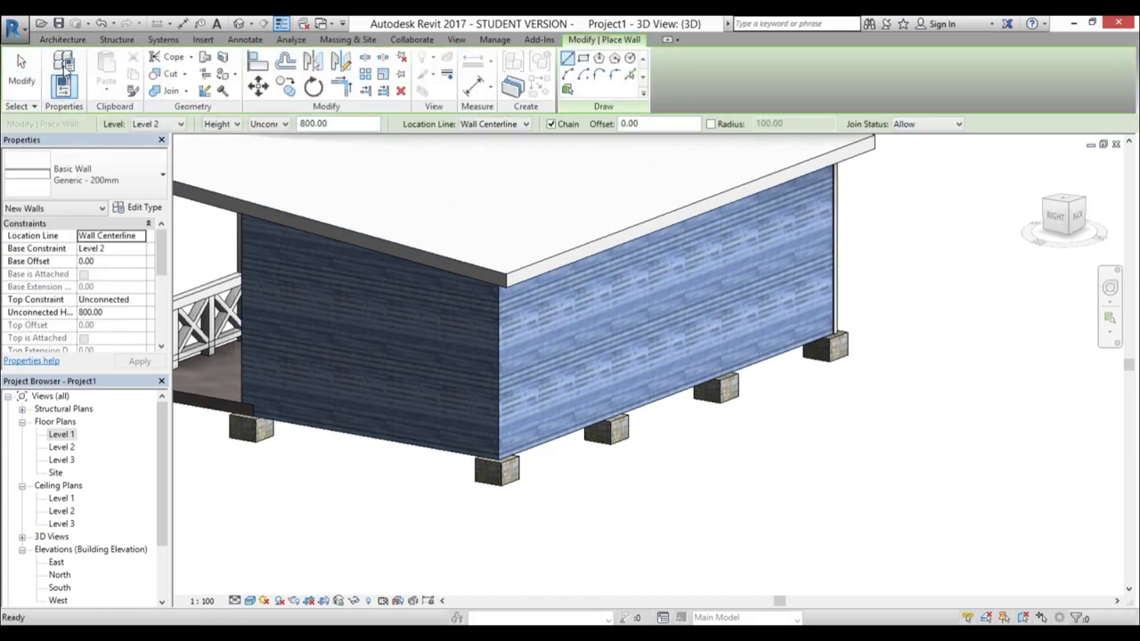
{"action": "left_click", "coordinate": [63, 92]}
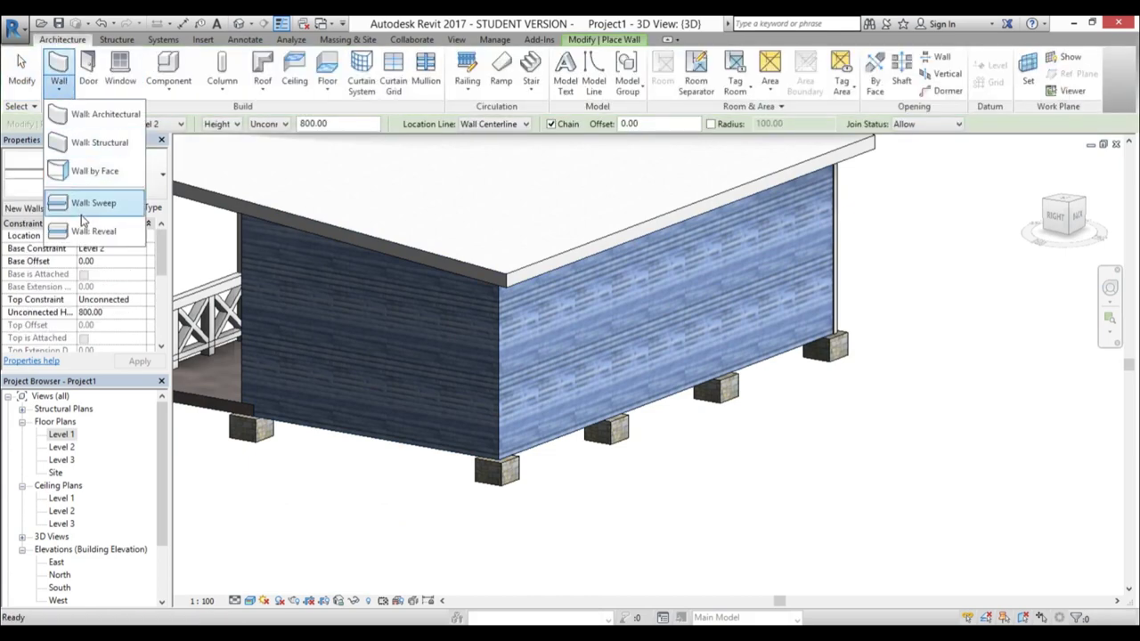
{"action": "left_click", "coordinate": [94, 202]}
{"action": "left_click", "coordinate": [452, 383]}
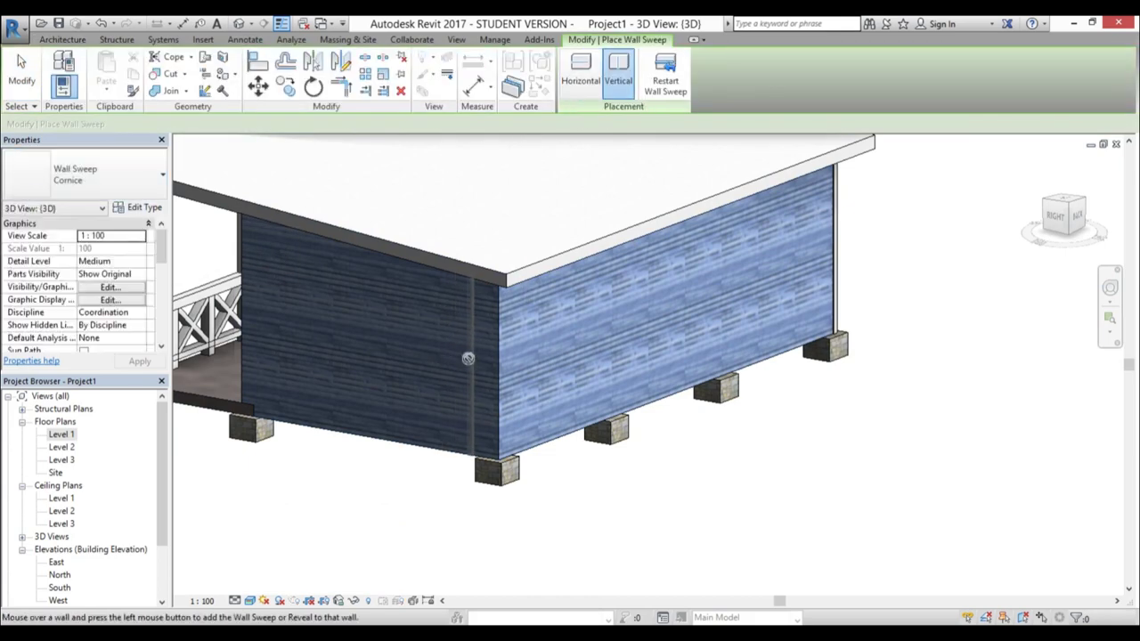
{"action": "left_click", "coordinate": [21, 72]}
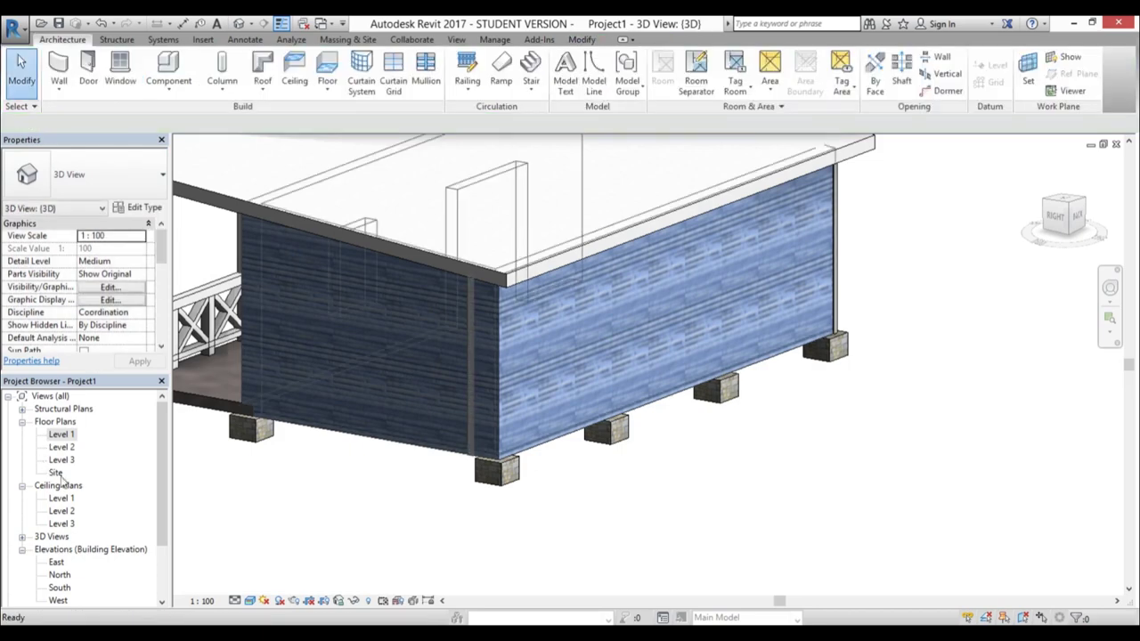
Flip the windowless side wall's sweep in the Level 1 plan and move it onto the rear outer wall corner
{"action": "double_click", "coordinate": [61, 435]}
{"action": "scroll", "coordinate": [732, 390], "scroll_direction": "down", "scroll_amount": 3}
{"action": "scroll", "coordinate": [732, 390], "scroll_direction": "up", "scroll_amount": 5}
{"action": "scroll", "coordinate": [651, 385], "scroll_direction": "up", "scroll_amount": 3}
{"action": "left_click", "coordinate": [552, 456]}
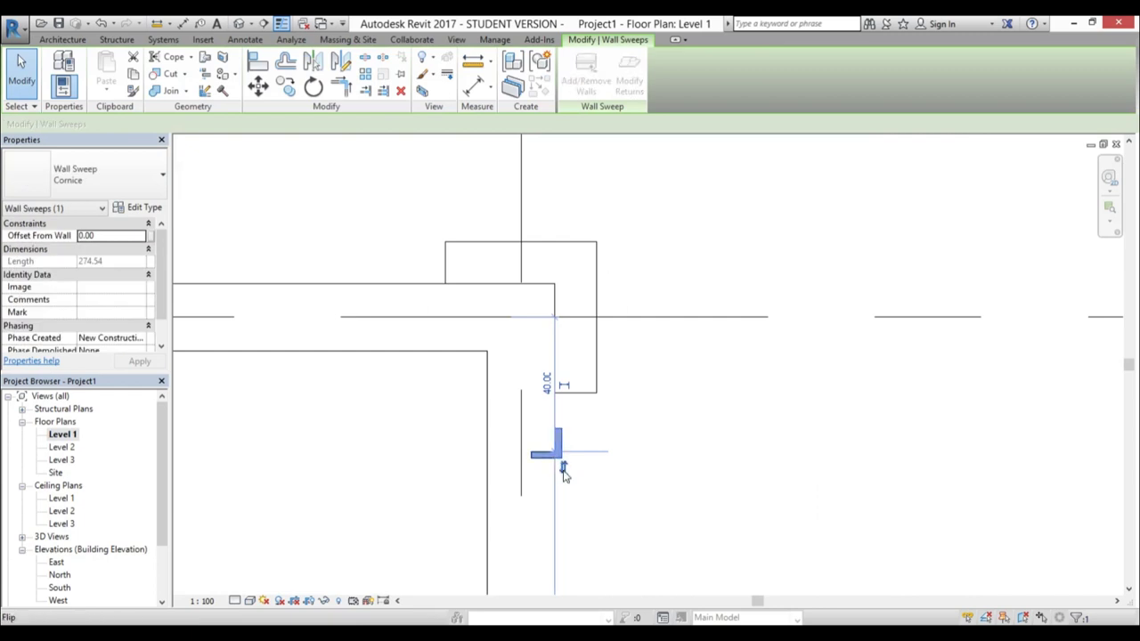
{"action": "left_click_drag", "start_coordinate": [552, 442], "coordinate": [559, 276]}
{"action": "left_click", "coordinate": [651, 392]}
Add a vertical Cornice wall sweep in the 3D view to the porch-side wall, between the window and the windowless side wall
{"action": "scroll", "coordinate": [652, 392], "scroll_direction": "down", "scroll_amount": 3}
{"action": "middle_click_drag", "start_coordinate": [658, 483], "coordinate": [546, 182]}
{"action": "middle_click_drag", "start_coordinate": [526, 464], "coordinate": [581, 373]}
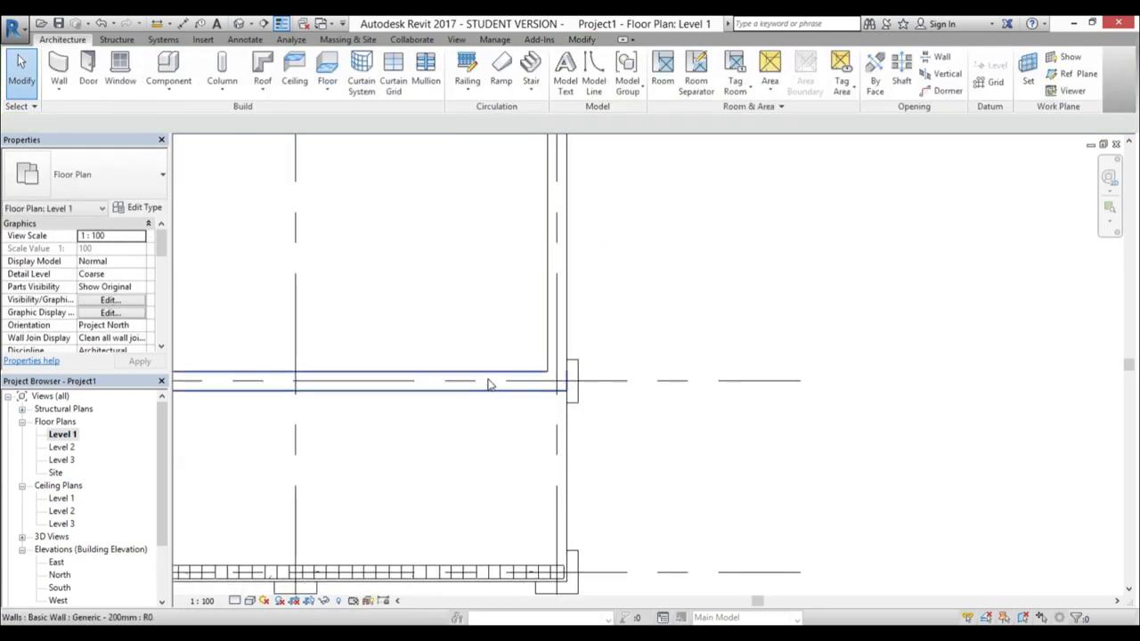
{"action": "left_click", "coordinate": [489, 381]}
{"action": "scroll", "coordinate": [541, 372], "scroll_direction": "down", "scroll_amount": 2}
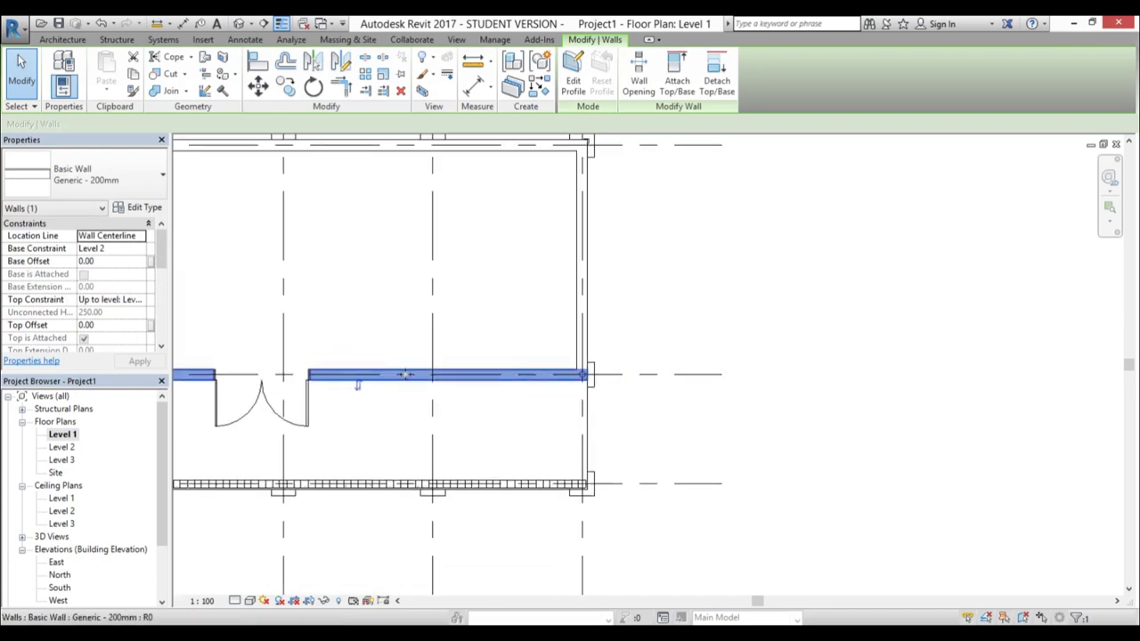
{"action": "left_click", "coordinate": [238, 25]}
{"action": "scroll", "coordinate": [669, 412], "scroll_direction": "down", "scroll_amount": 3}
{"action": "middle_click_drag", "start_coordinate": [563, 480], "coordinate": [787, 457]}
{"action": "scroll", "coordinate": [843, 311], "scroll_direction": "up", "scroll_amount": 4}
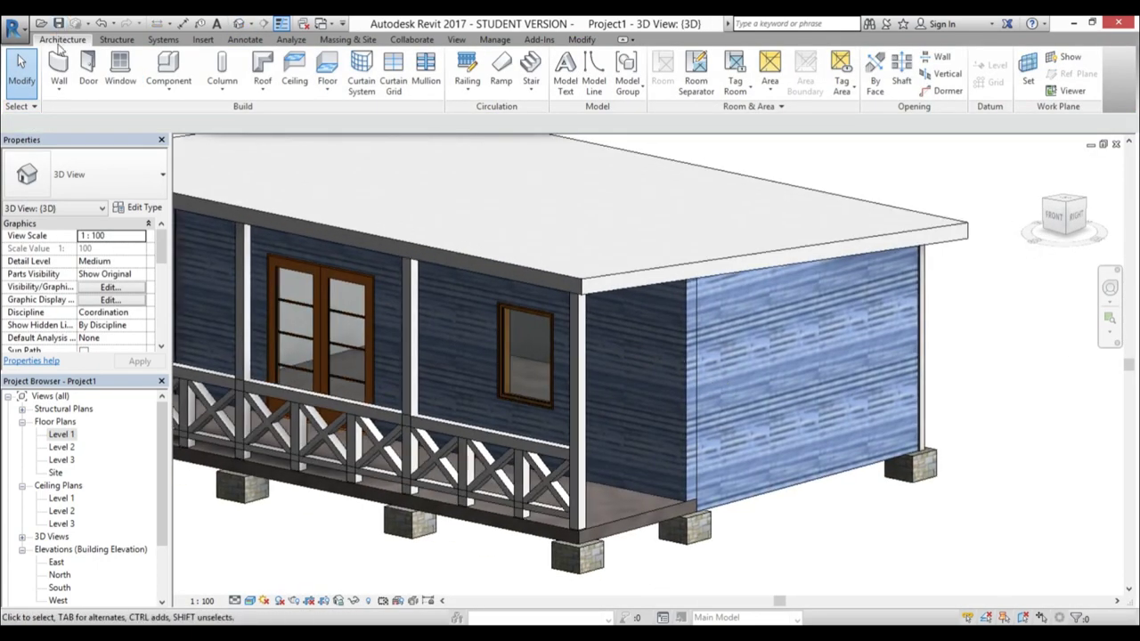
{"action": "left_click", "coordinate": [59, 92]}
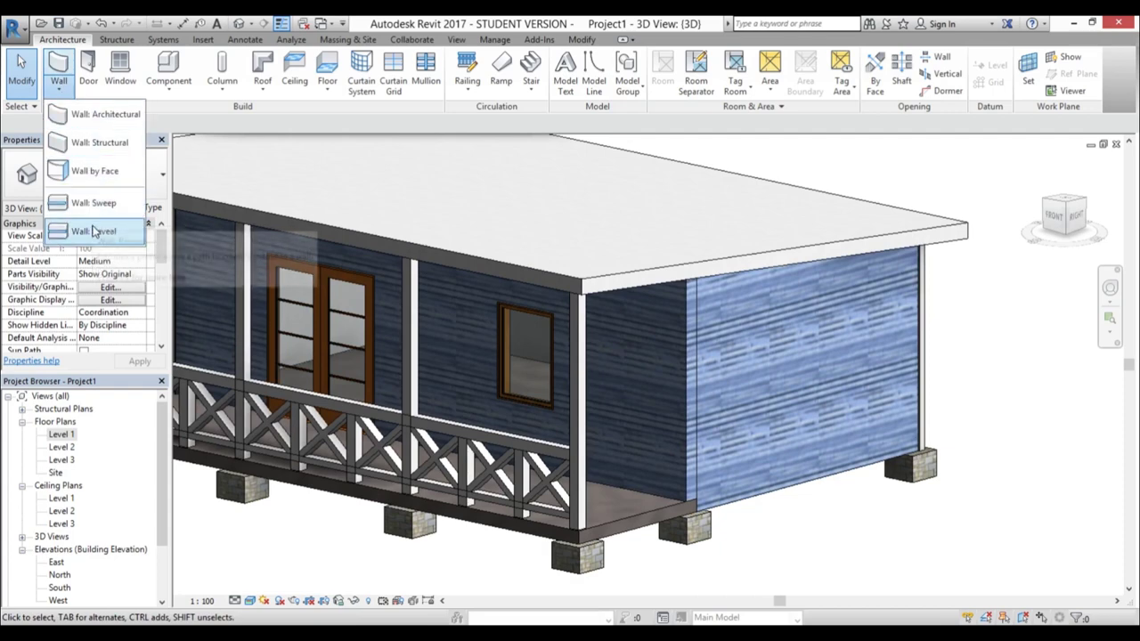
{"action": "left_click", "coordinate": [78, 198]}
{"action": "left_click", "coordinate": [629, 360]}
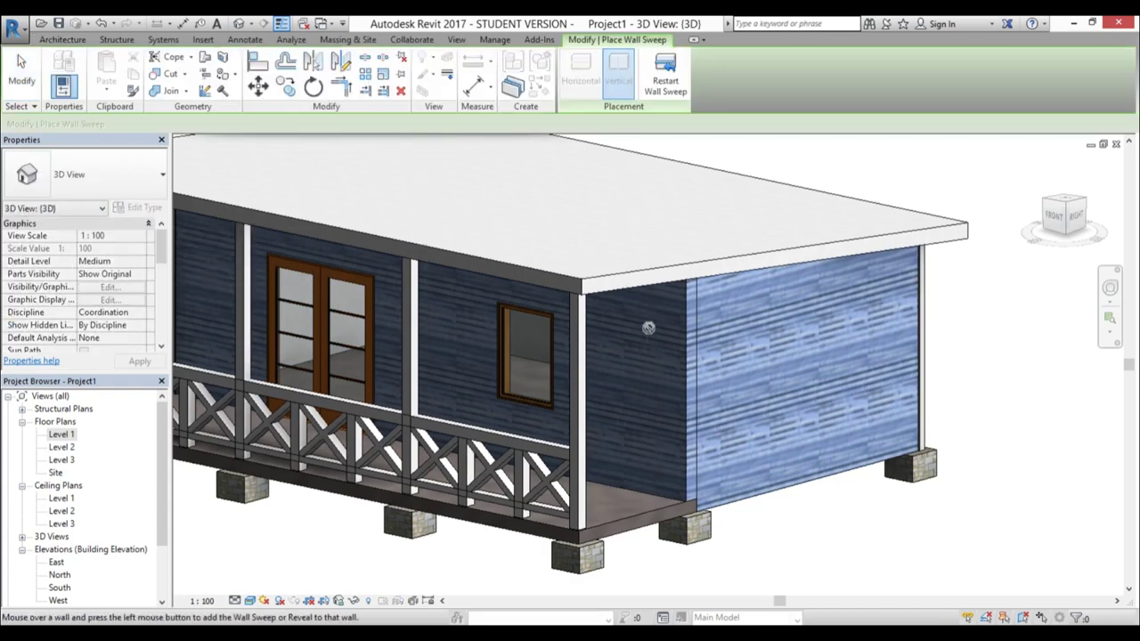
{"action": "key", "text": "Escape"}
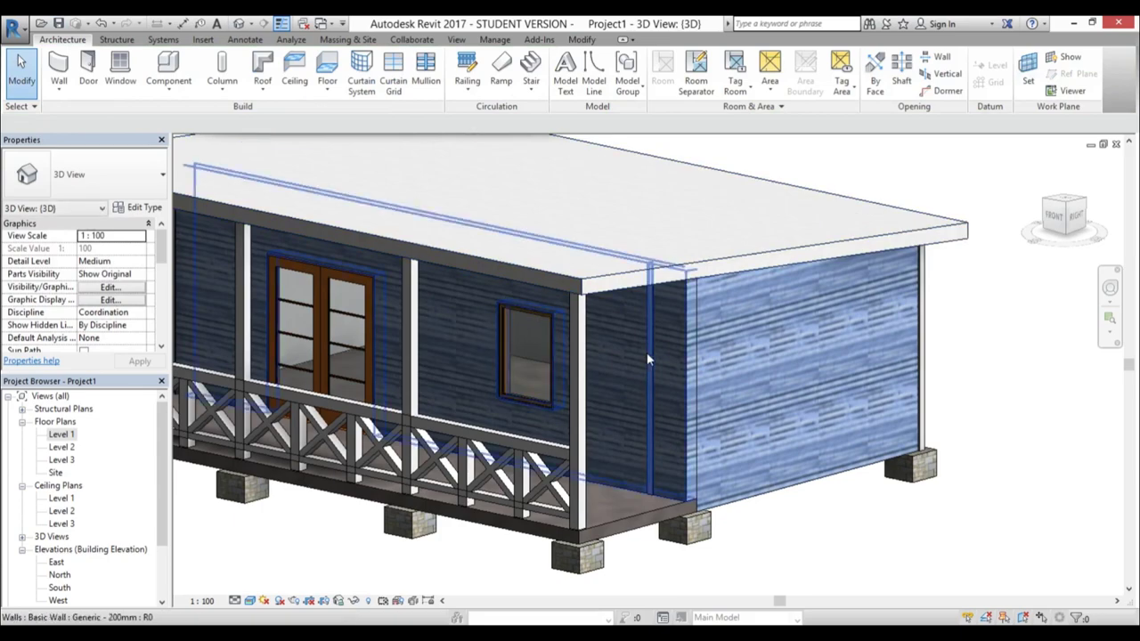
Flip the porch-side wall's sweep in the Level 1 plan and move it onto the outer corner shared with the windowless side wall
{"action": "left_click", "coordinate": [616, 378]}
{"action": "key", "text": "Escape"}
{"action": "scroll", "coordinate": [624, 383], "scroll_direction": "up", "scroll_amount": 4}
{"action": "left_click", "coordinate": [636, 383]}
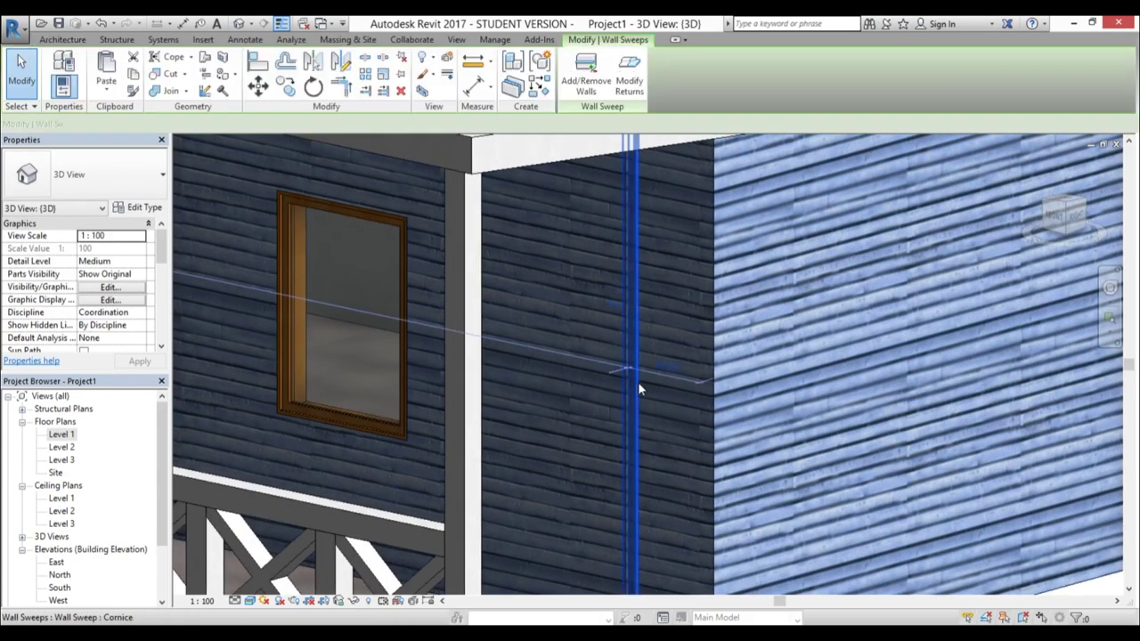
{"action": "double_click", "coordinate": [61, 435]}
{"action": "scroll", "coordinate": [596, 422], "scroll_direction": "up", "scroll_amount": 3}
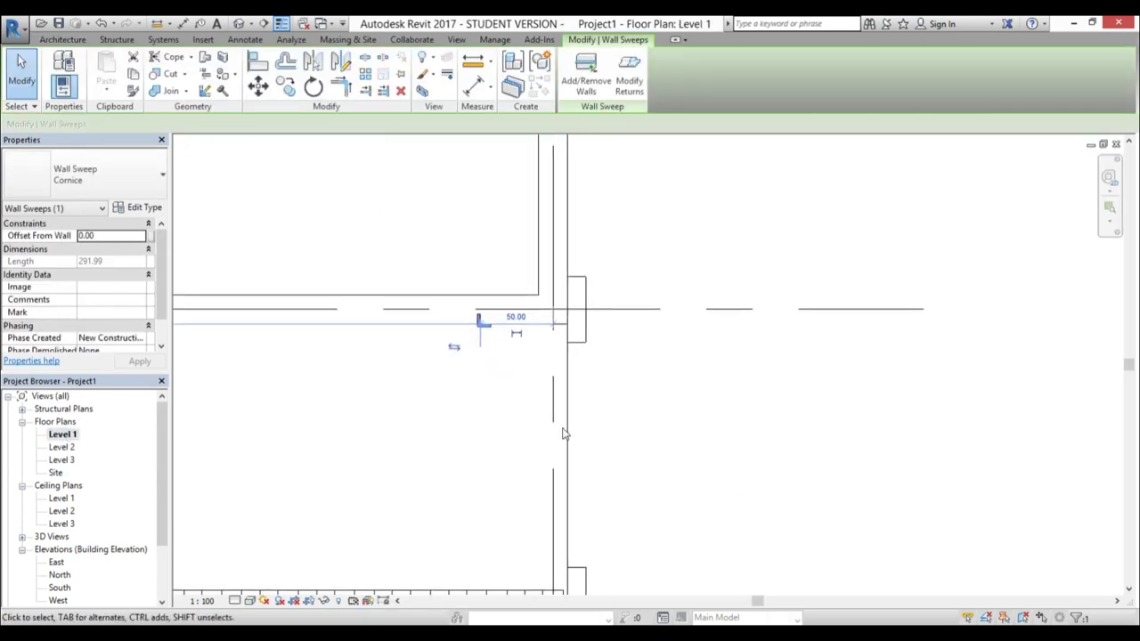
{"action": "scroll", "coordinate": [470, 365], "scroll_direction": "up", "scroll_amount": 2}
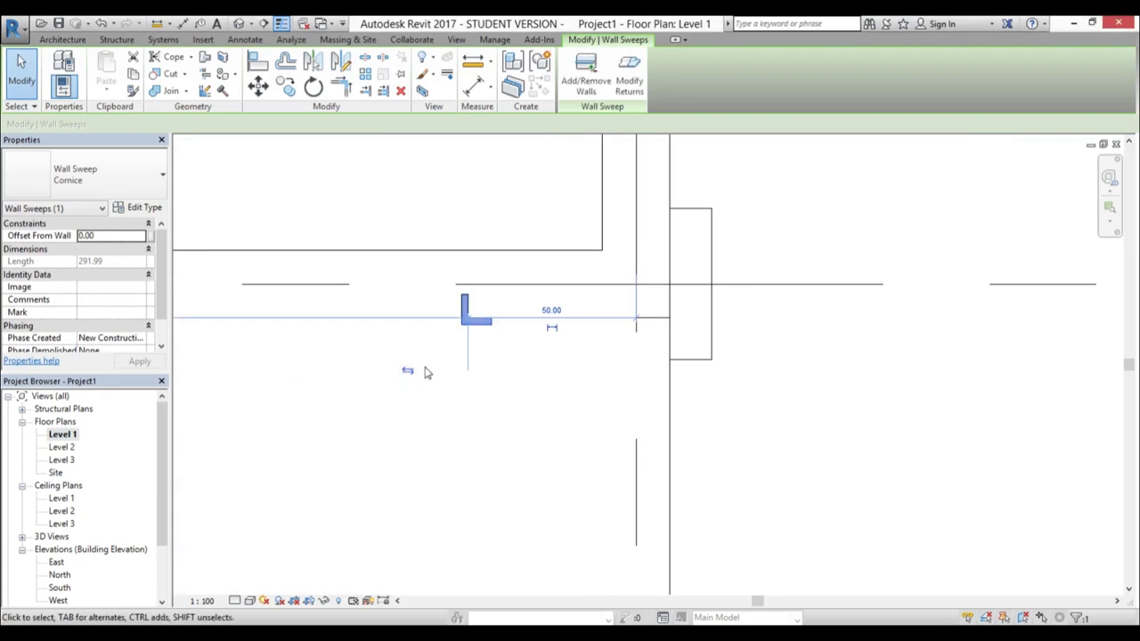
{"action": "left_click_drag", "start_coordinate": [466, 322], "coordinate": [670, 342]}
{"action": "left_click", "coordinate": [723, 470]}
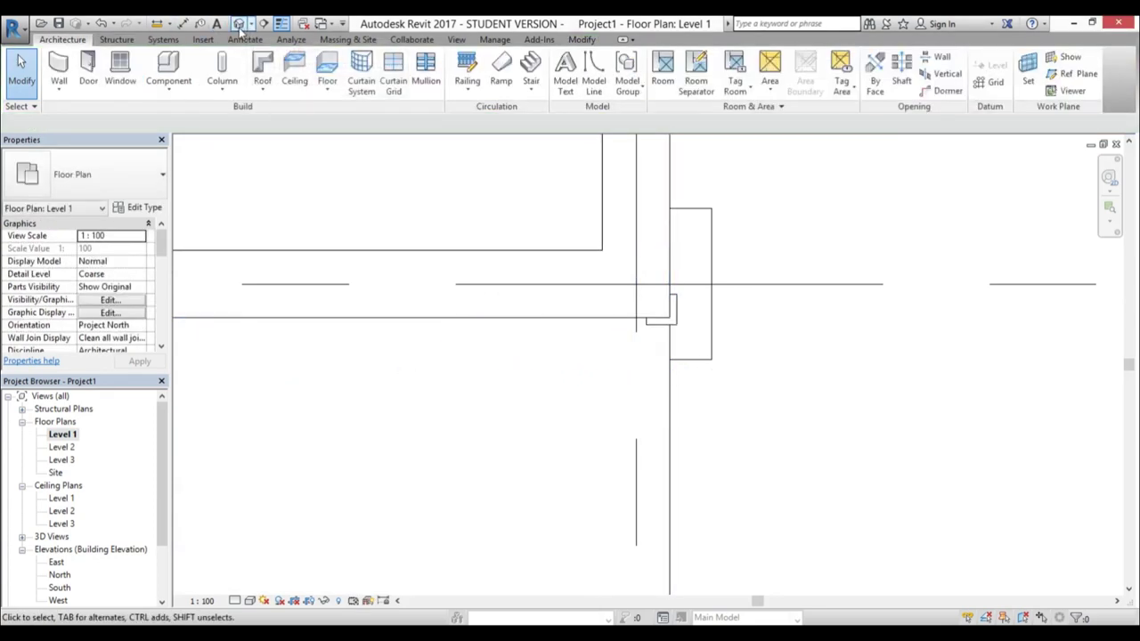
In the 3D view, set the frame exterior material of the small 0610 x 0610mm side window's type to Gypsum Wall Board
{"action": "left_click", "coordinate": [238, 25]}
{"action": "scroll", "coordinate": [573, 344], "scroll_direction": "down", "scroll_amount": 3}
{"action": "middle_click_drag", "start_coordinate": [307, 343], "coordinate": [738, 400], "text": "shift"}
{"action": "middle_click_drag", "start_coordinate": [501, 393], "coordinate": [705, 444]}
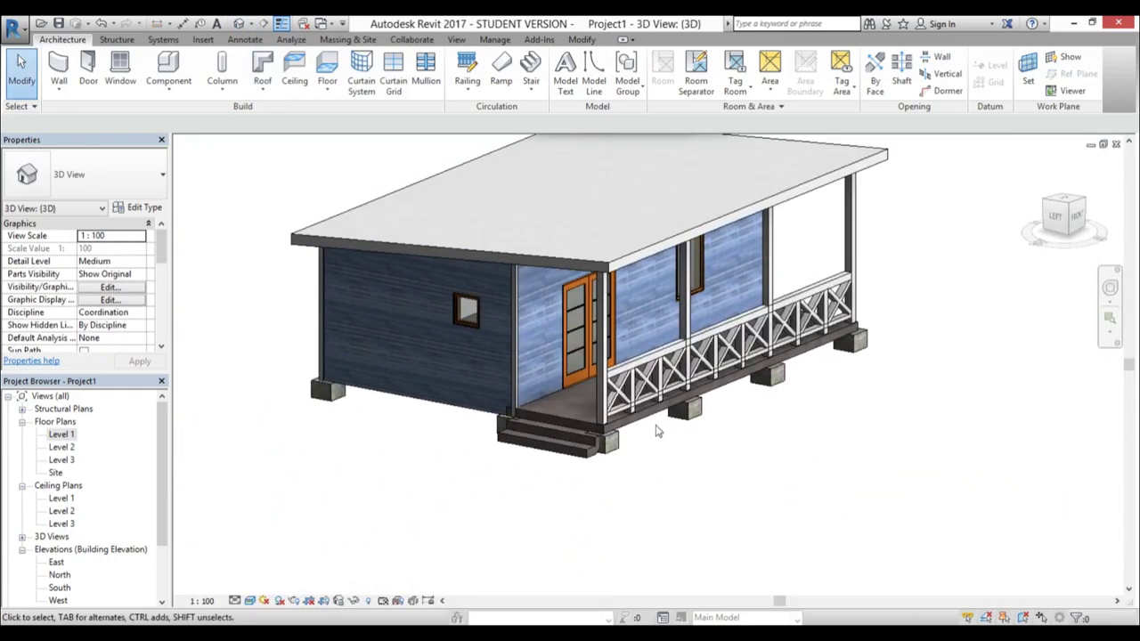
{"action": "scroll", "coordinate": [624, 392], "scroll_direction": "up", "scroll_amount": 2}
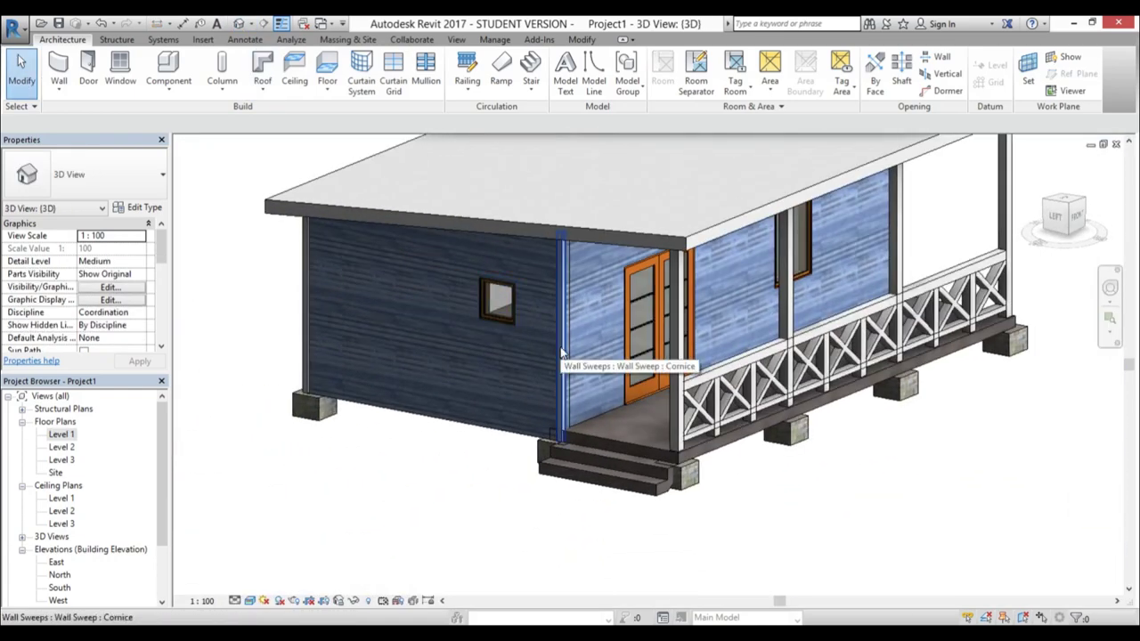
{"action": "left_click", "coordinate": [505, 308]}
{"action": "left_click", "coordinate": [489, 300]}
{"action": "left_click", "coordinate": [489, 303]}
{"action": "scroll", "coordinate": [415, 231], "scroll_direction": "up", "scroll_amount": 5}
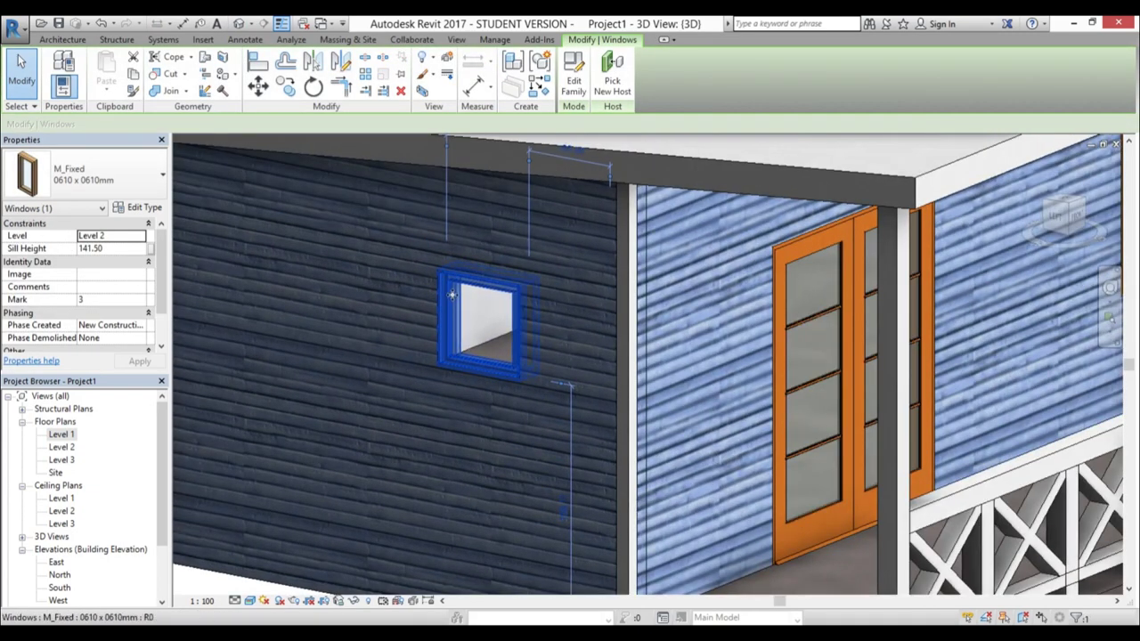
{"action": "left_click", "coordinate": [140, 208]}
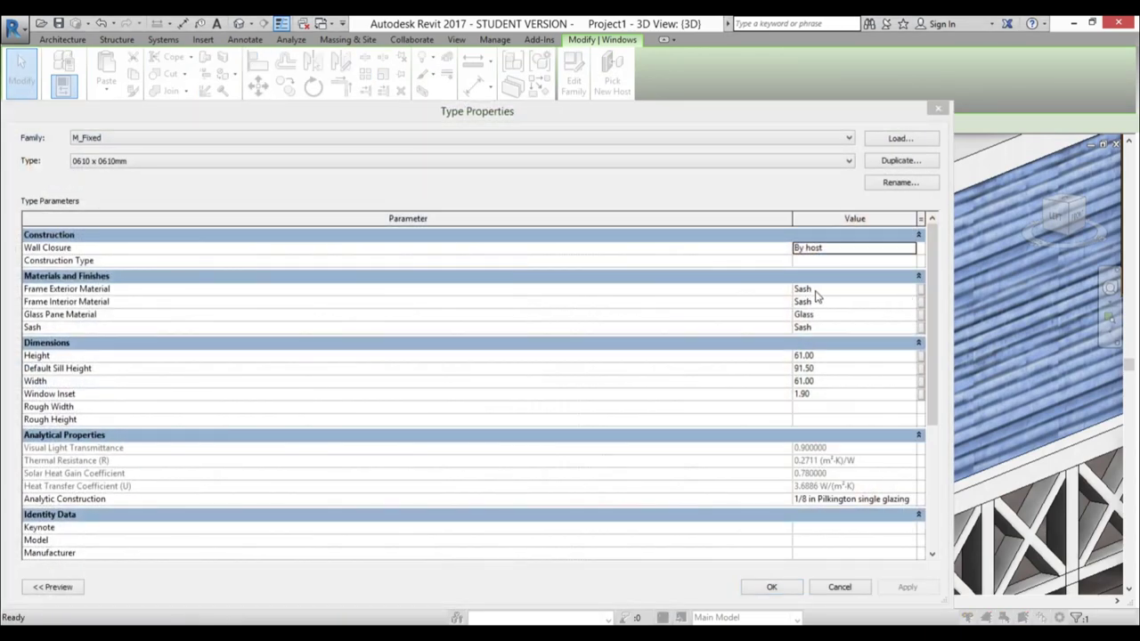
{"action": "left_click", "coordinate": [920, 290]}
{"action": "left_click", "coordinate": [586, 215]}
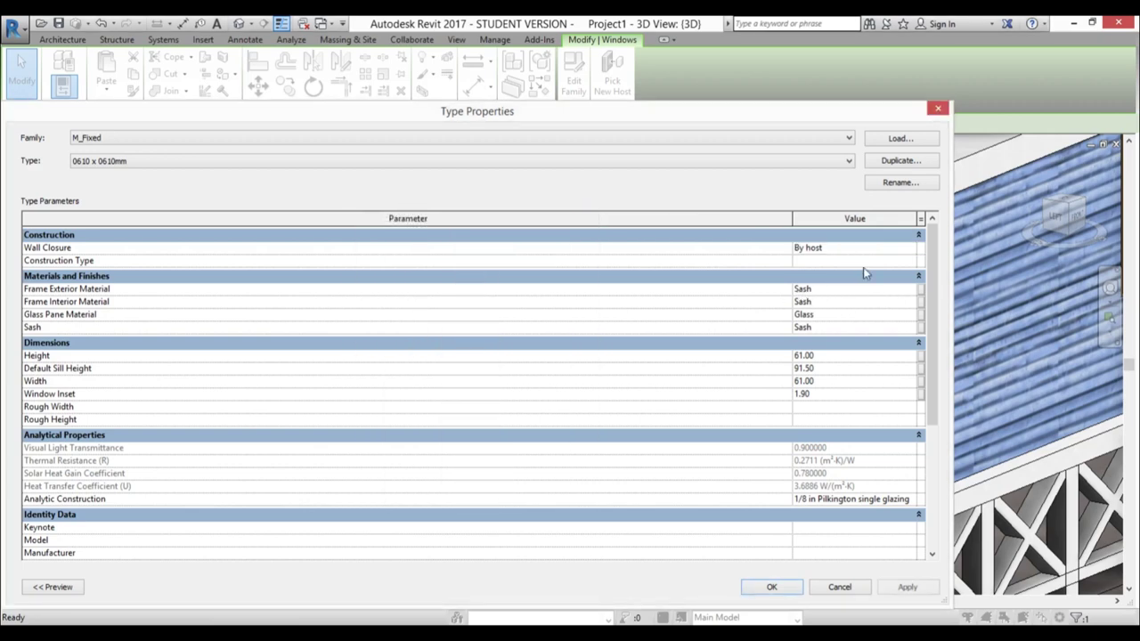
{"action": "left_click", "coordinate": [913, 292]}
{"action": "left_click", "coordinate": [913, 289]}
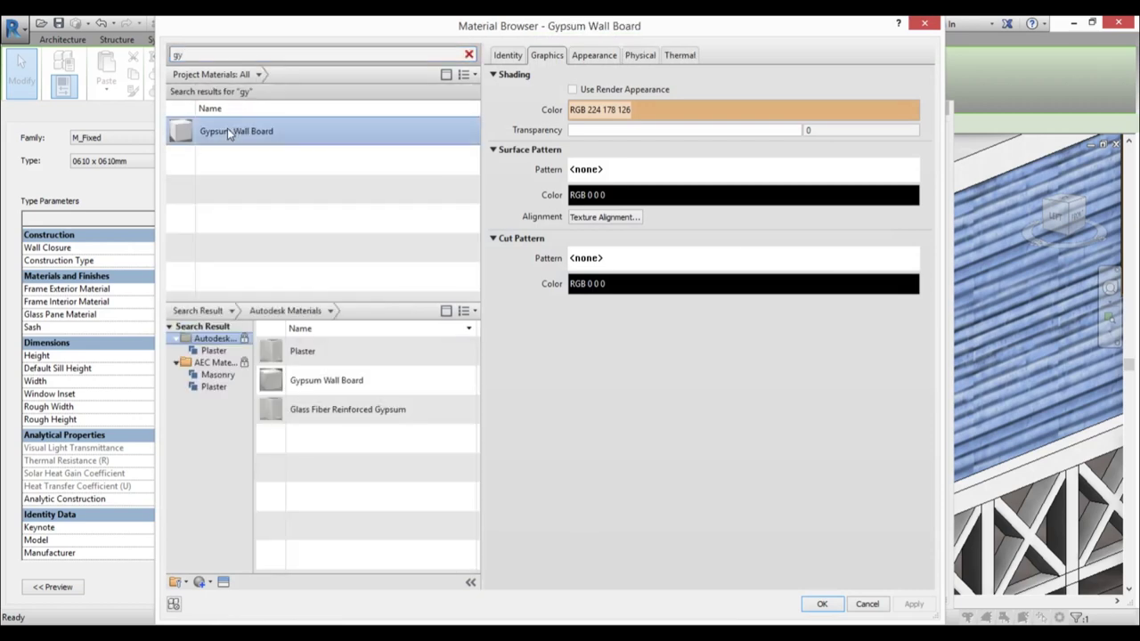
{"action": "left_click", "coordinate": [823, 605]}
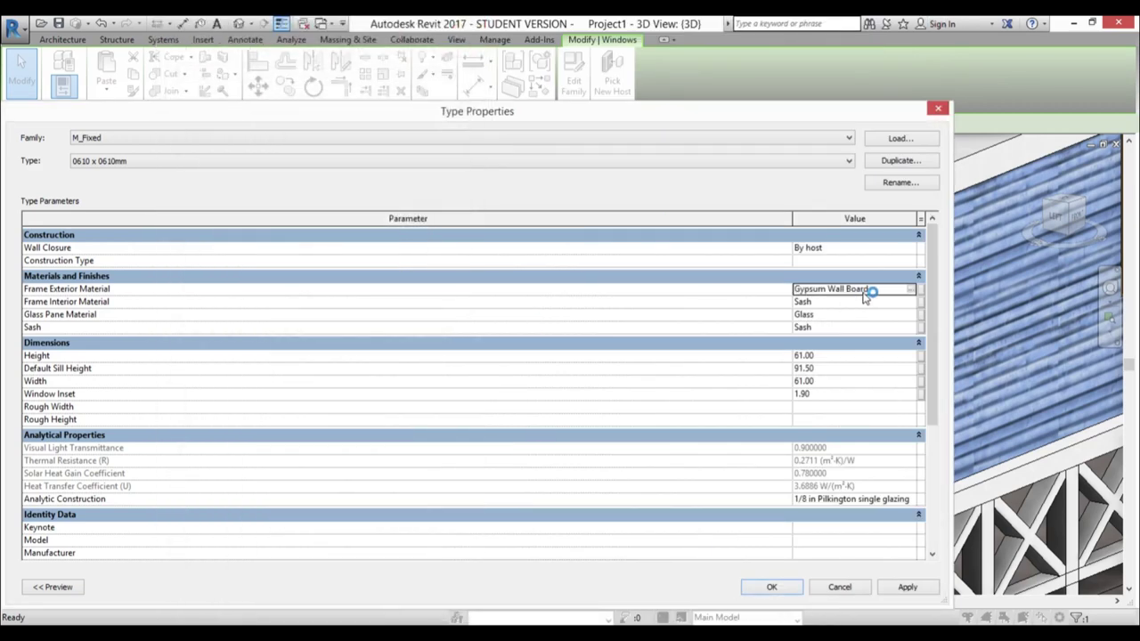
Copy the Gypsum Wall Board material to the small window type's frame interior and sash, and apply the type changes
{"action": "key", "text": "ctrl+c"}
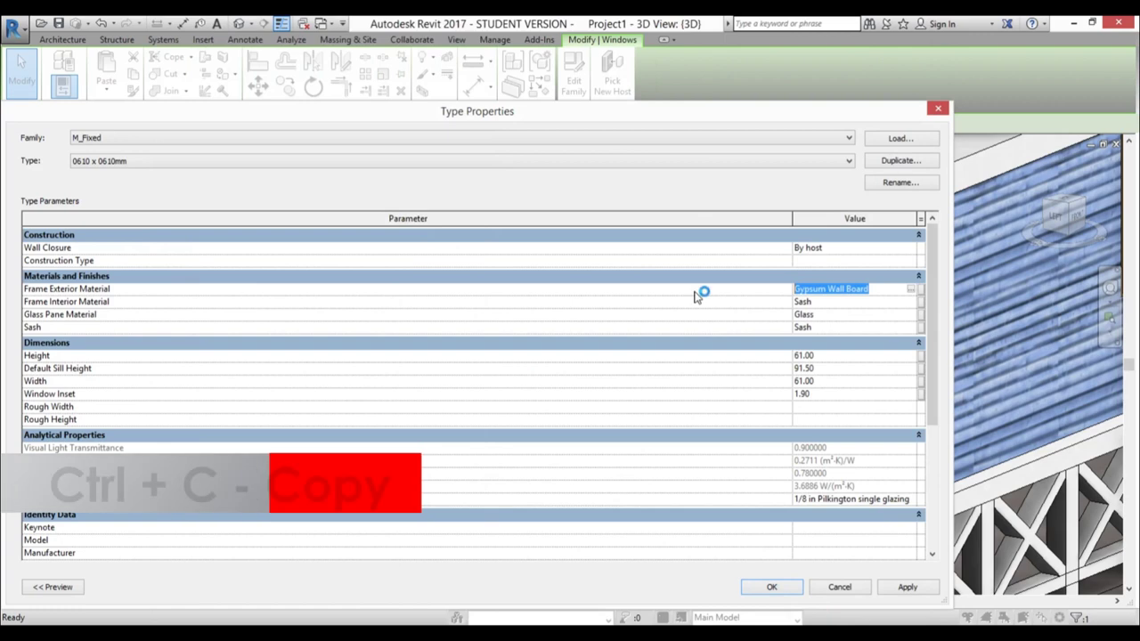
{"action": "left_click", "coordinate": [858, 302]}
{"action": "key", "text": "ctrl+v"}
{"action": "left_click", "coordinate": [848, 327]}
{"action": "key", "text": "ctrl+v"}
{"action": "left_click", "coordinate": [772, 587]}
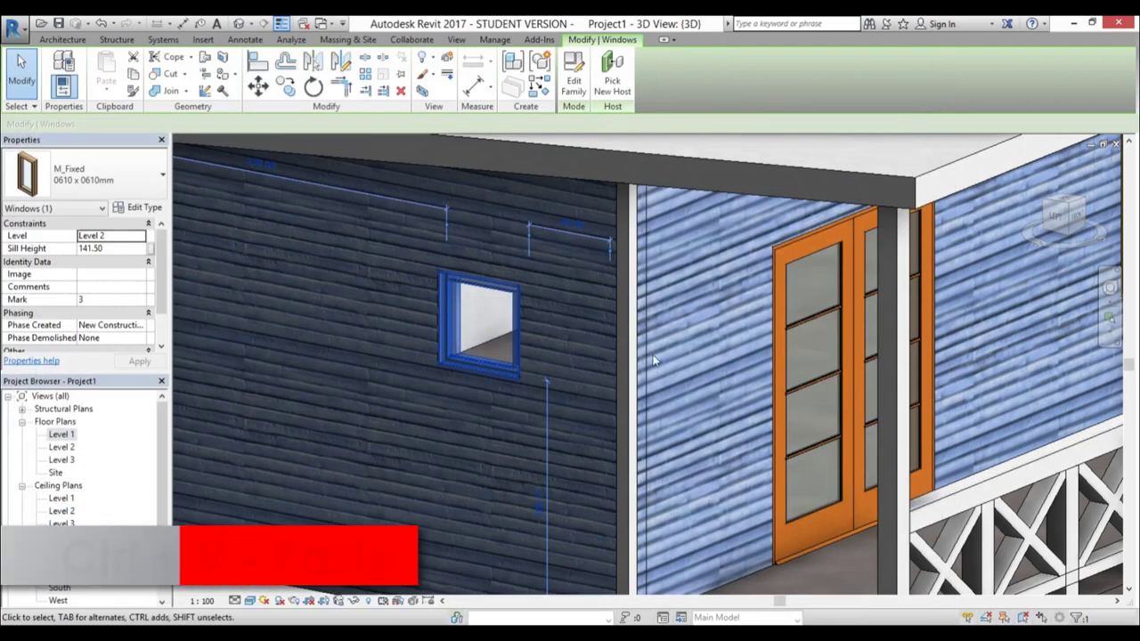
Set the frame exterior, frame interior and sash materials of the 0915 x 1220mm porch window type to Gypsum Wall Board
{"action": "scroll", "coordinate": [668, 389], "scroll_direction": "down", "scroll_amount": 4}
{"action": "left_click", "coordinate": [816, 508]}
{"action": "middle_click_drag", "start_coordinate": [817, 508], "coordinate": [789, 502], "text": "shift"}
{"action": "scroll", "coordinate": [864, 339], "scroll_direction": "up", "scroll_amount": 5}
{"action": "left_click", "coordinate": [869, 337]}
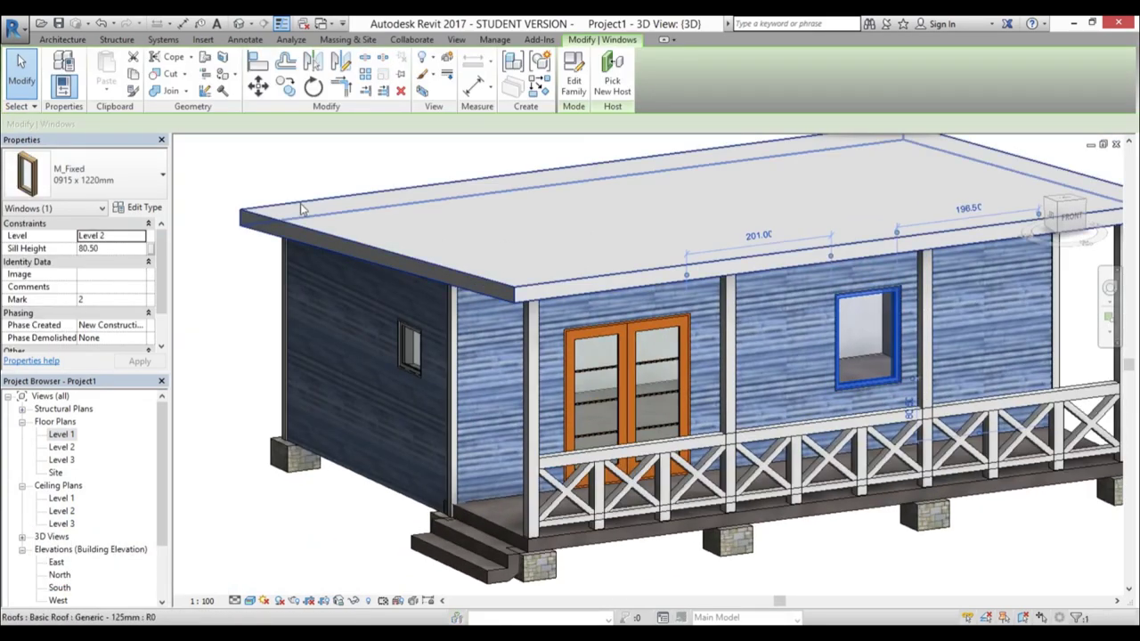
{"action": "left_click", "coordinate": [142, 207]}
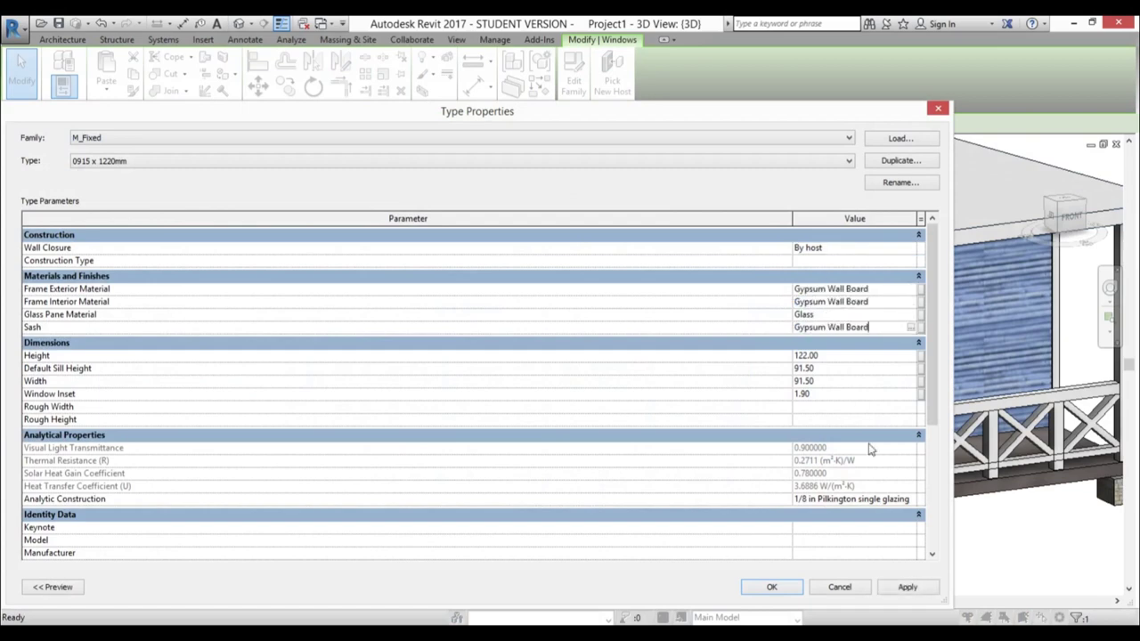
{"action": "left_click", "coordinate": [907, 588]}
{"action": "left_click", "coordinate": [772, 587]}
{"action": "key", "text": "Escape"}
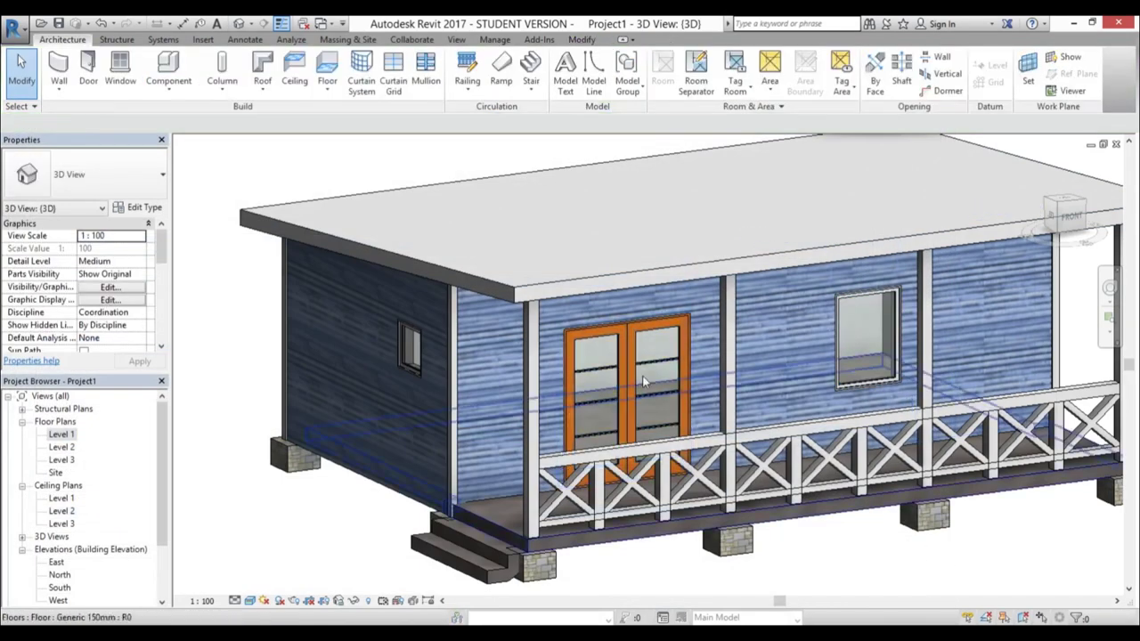
Set the panel, frame and trim materials of the porch double door's type to Gypsum Wall Board
{"action": "left_click", "coordinate": [641, 374]}
{"action": "left_click", "coordinate": [159, 205]}
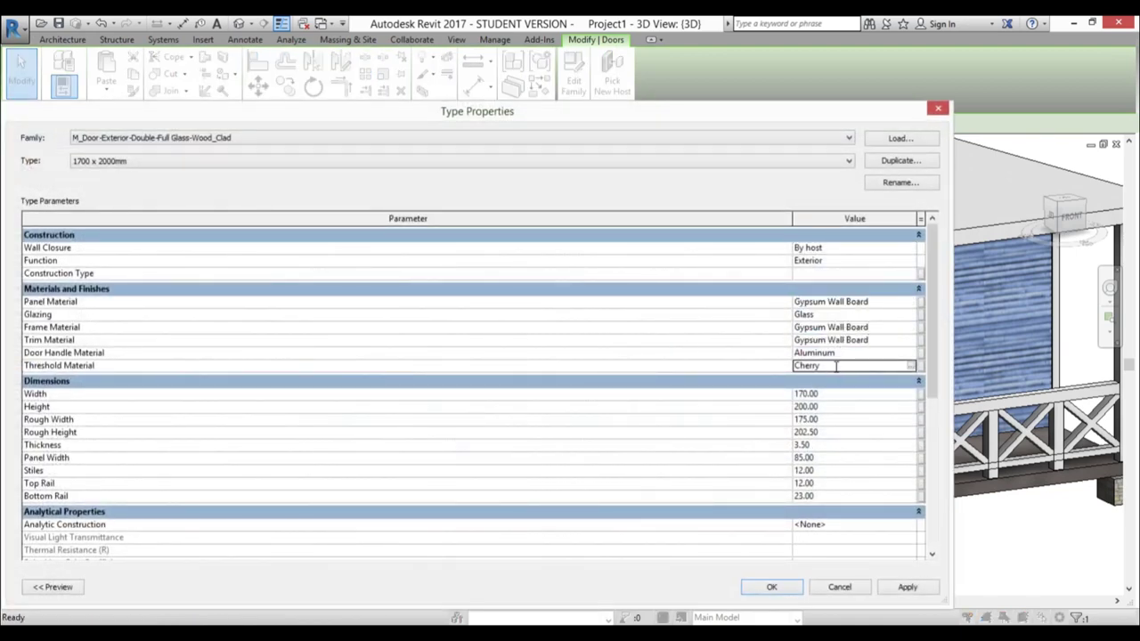
{"action": "left_click", "coordinate": [788, 588]}
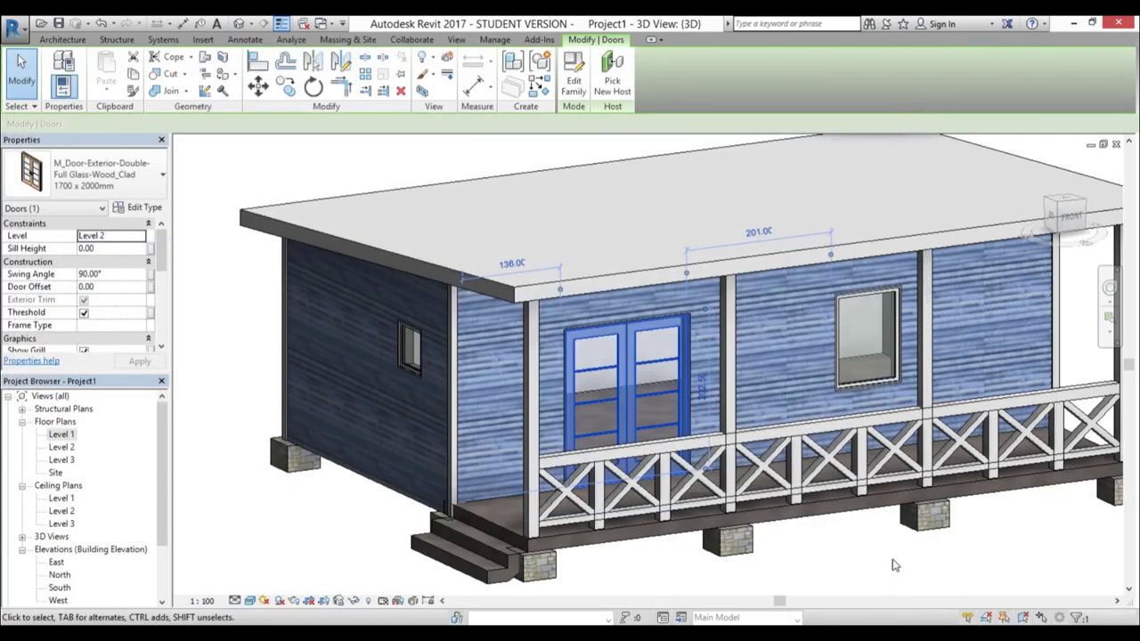
{"action": "left_click", "coordinate": [894, 565]}
Examine the small side window's frame and its surrounding cladding up close from the left side of the house
{"action": "scroll", "coordinate": [705, 420], "scroll_direction": "down", "scroll_amount": 3}
{"action": "middle_click_drag", "start_coordinate": [712, 425], "coordinate": [775, 465], "text": "shift"}
{"action": "scroll", "coordinate": [552, 385], "scroll_direction": "up", "scroll_amount": 6}
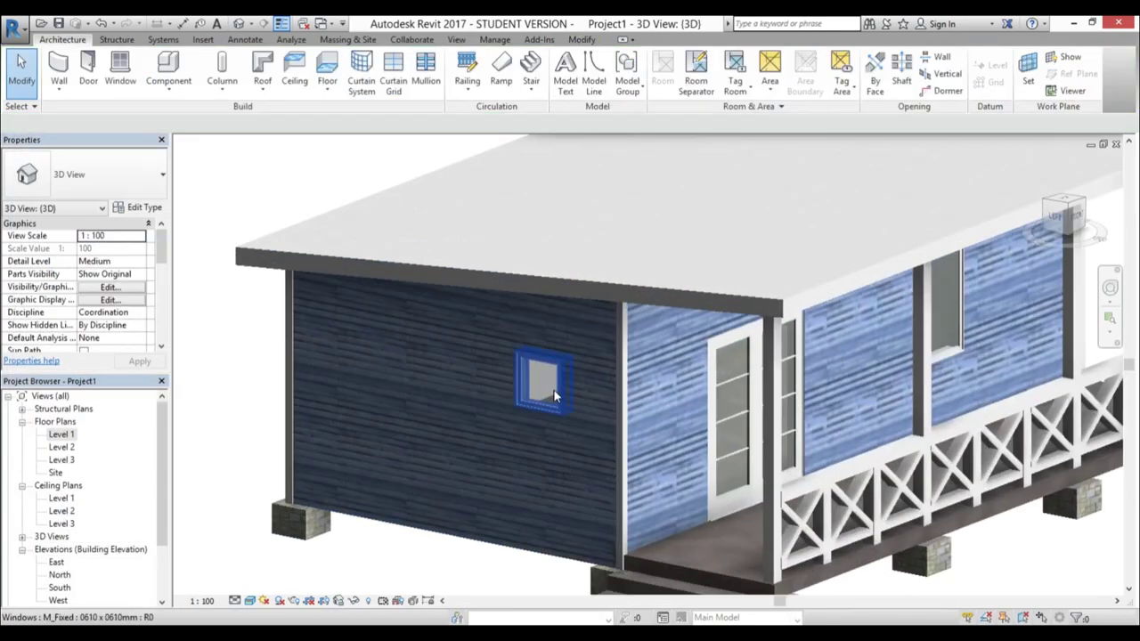
{"action": "scroll", "coordinate": [576, 437], "scroll_direction": "down", "scroll_amount": 5}
{"action": "middle_click_drag", "start_coordinate": [558, 392], "coordinate": [647, 308], "text": "shift"}
{"action": "scroll", "coordinate": [538, 322], "scroll_direction": "up", "scroll_amount": 3}
{"action": "scroll", "coordinate": [537, 327], "scroll_direction": "up", "scroll_amount": 3}
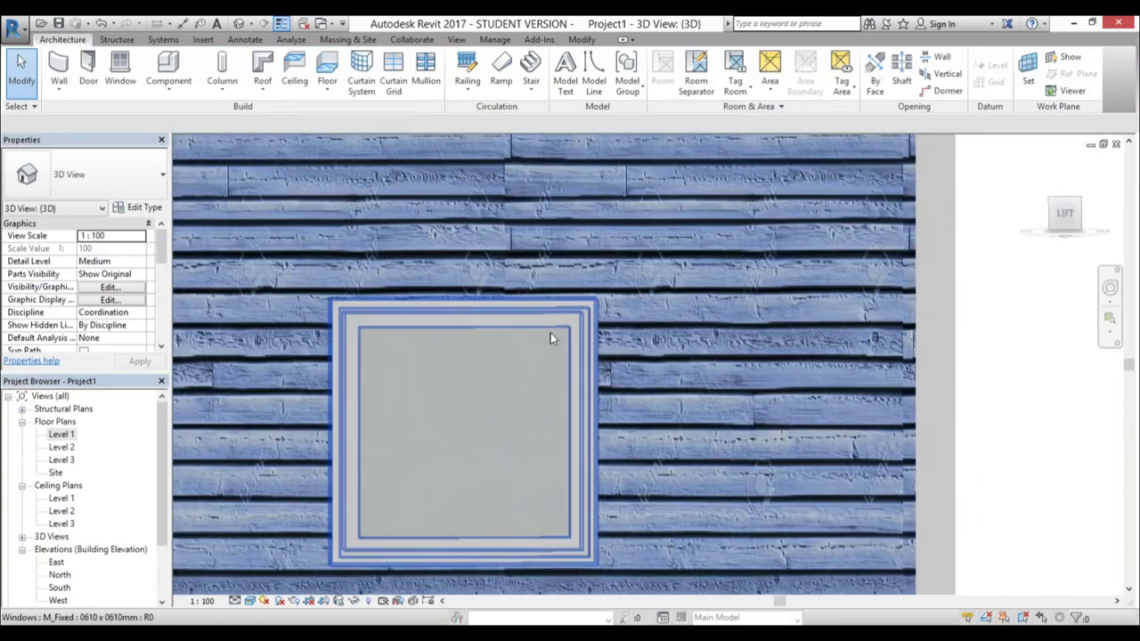
{"action": "scroll", "coordinate": [481, 310], "scroll_direction": "down", "scroll_amount": 2}
{"action": "scroll", "coordinate": [481, 308], "scroll_direction": "up", "scroll_amount": 2}
{"action": "scroll", "coordinate": [579, 285], "scroll_direction": "down", "scroll_amount": 1}
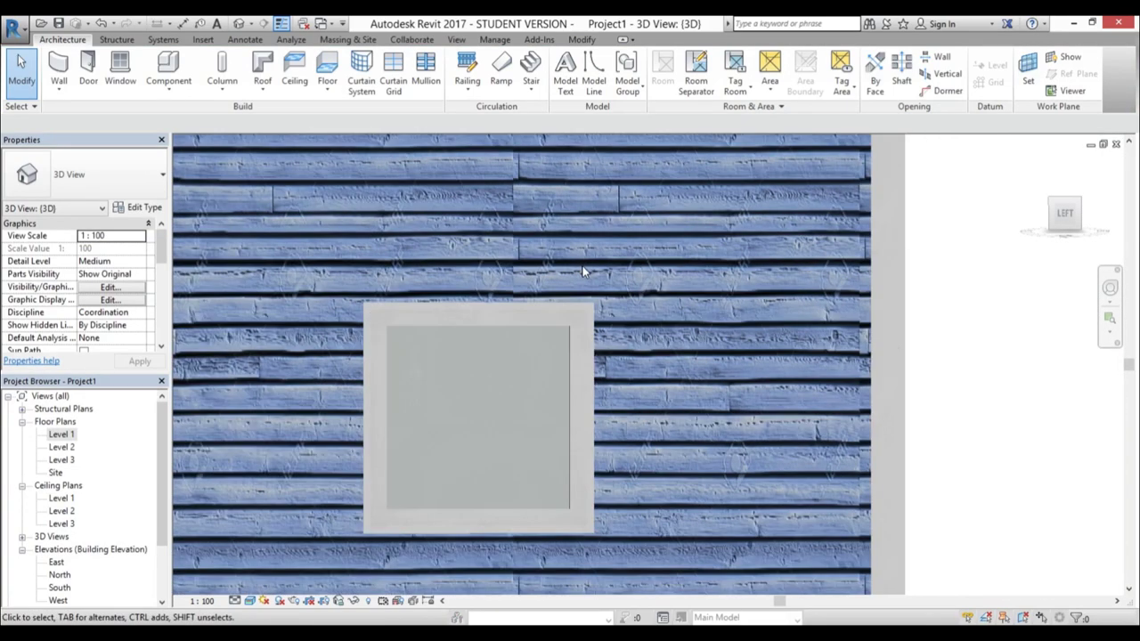
{"action": "scroll", "coordinate": [584, 271], "scroll_direction": "down", "scroll_amount": 1}
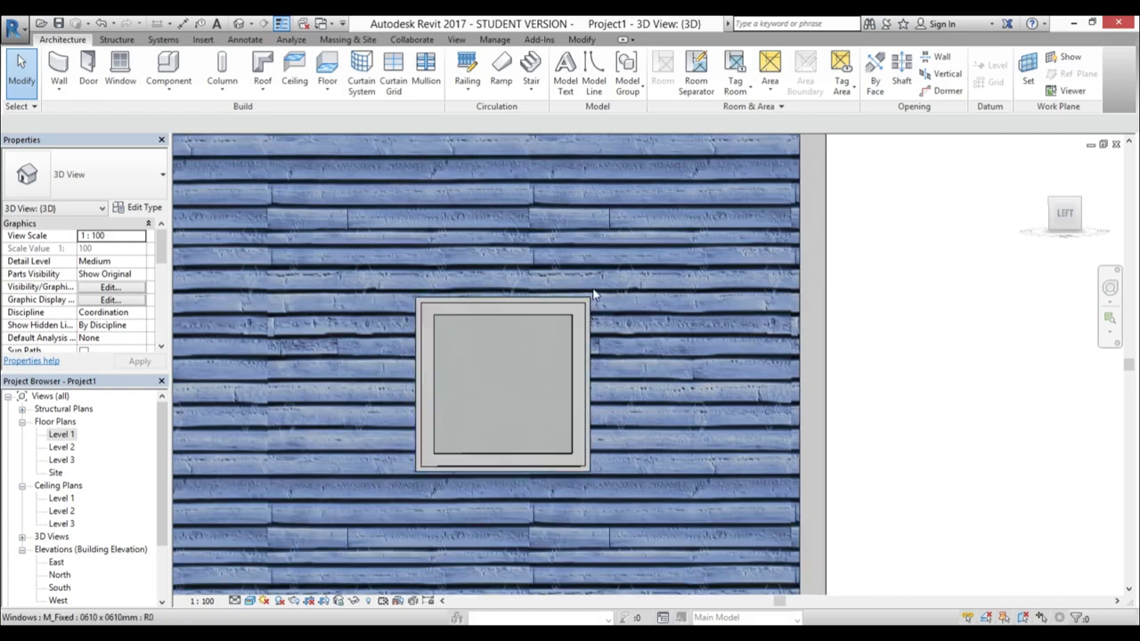
Open the small side window's M_Fixed family for editing and display its Floor Line floor plan
{"action": "left_click", "coordinate": [466, 469]}
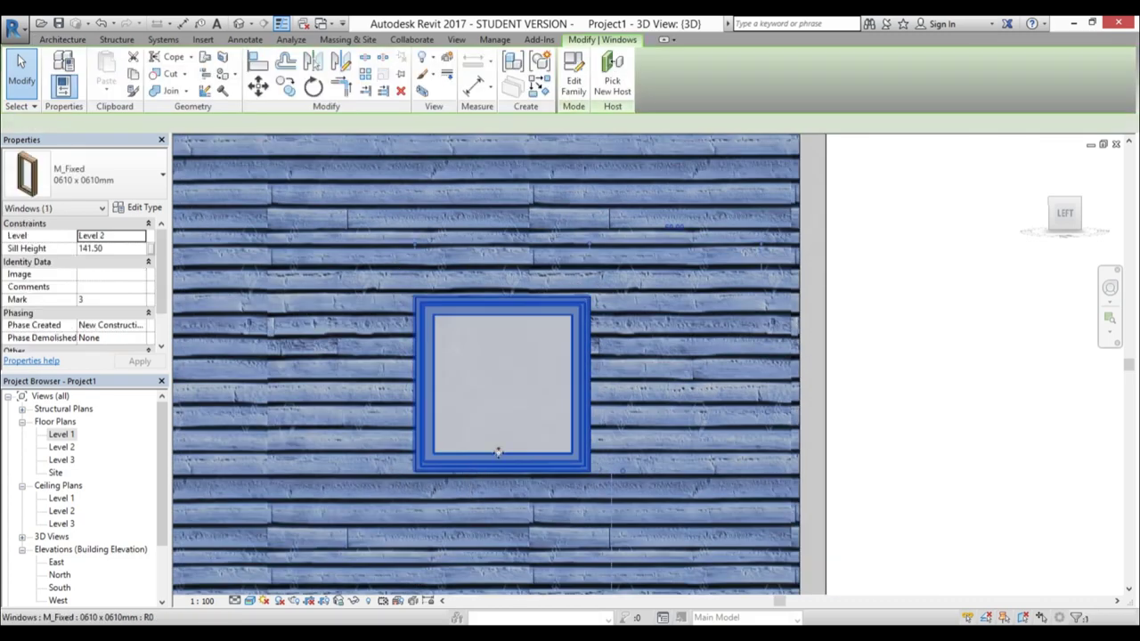
{"action": "left_click", "coordinate": [574, 75]}
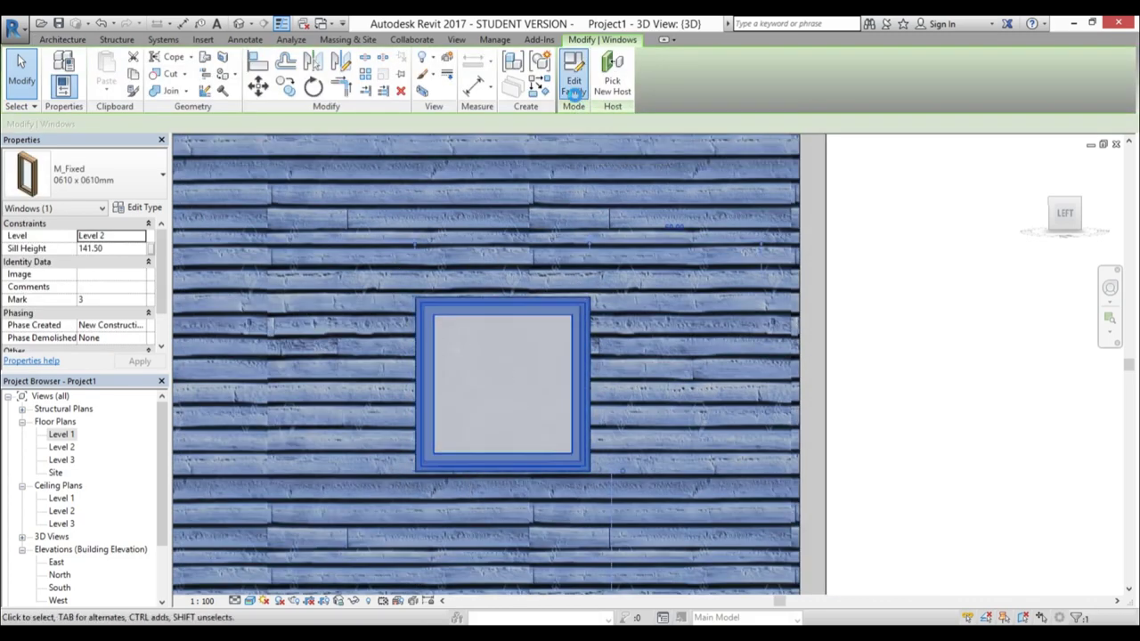
{"action": "scroll", "coordinate": [519, 316], "scroll_direction": "down", "scroll_amount": 2}
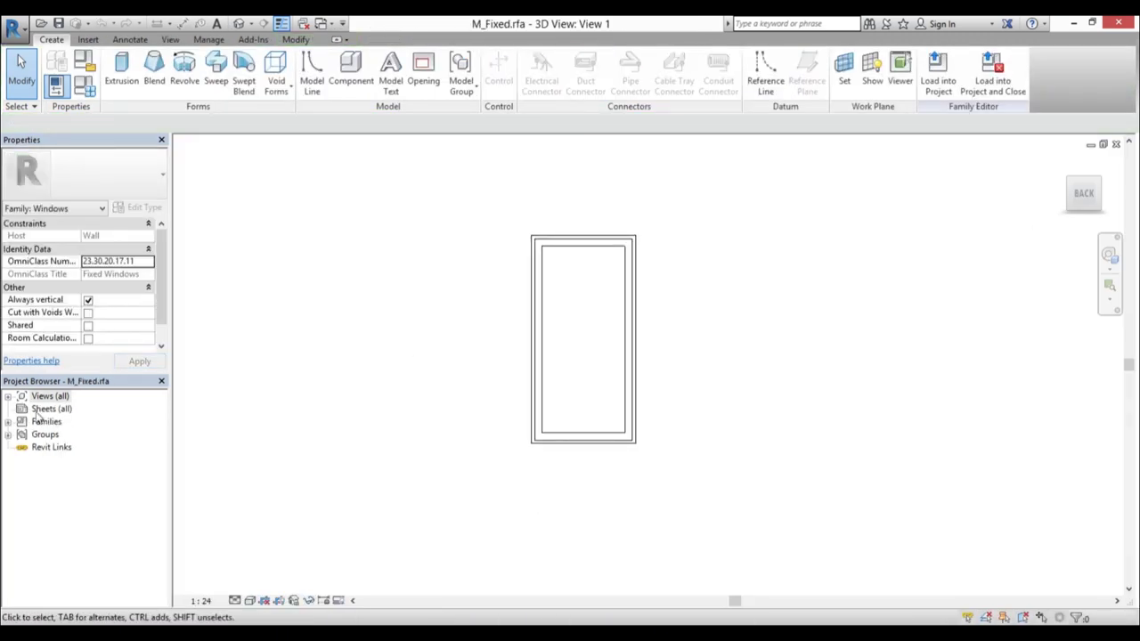
{"action": "left_click", "coordinate": [9, 398]}
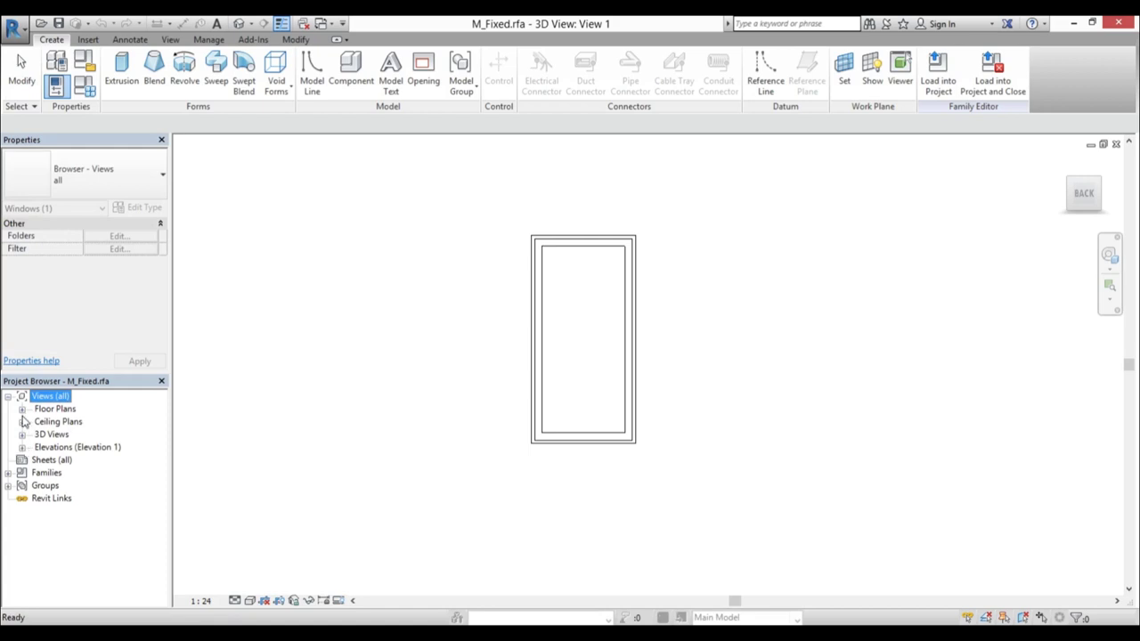
{"action": "left_click", "coordinate": [21, 408]}
{"action": "left_click", "coordinate": [61, 422]}
{"action": "left_click", "coordinate": [21, 460]}
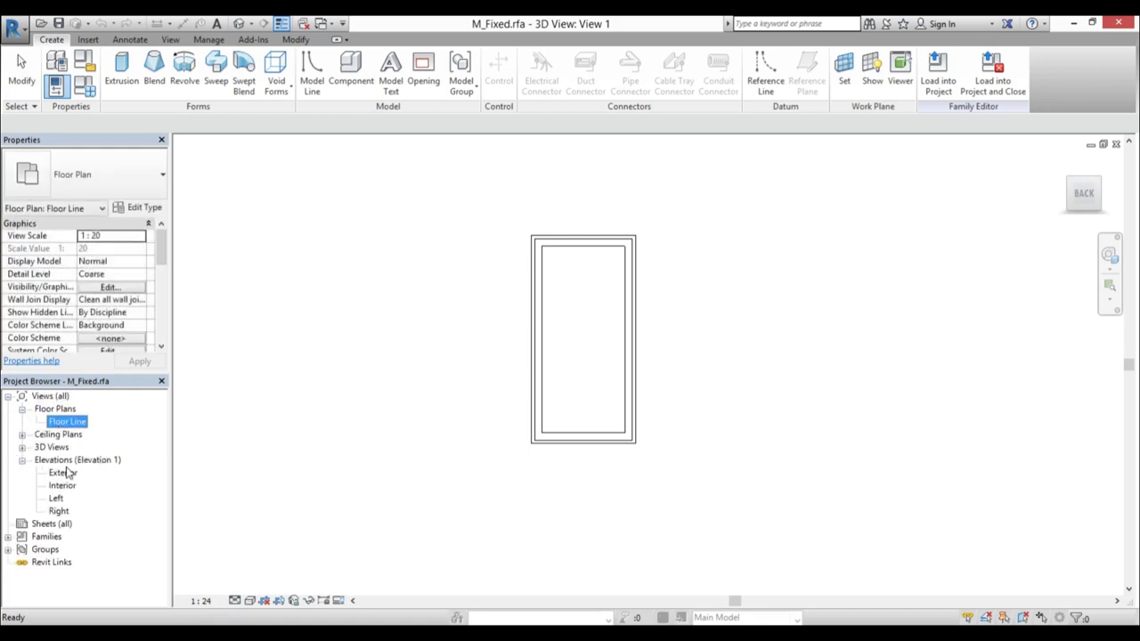
{"action": "double_click", "coordinate": [65, 424]}
{"action": "scroll", "coordinate": [571, 343], "scroll_direction": "up", "scroll_amount": 3}
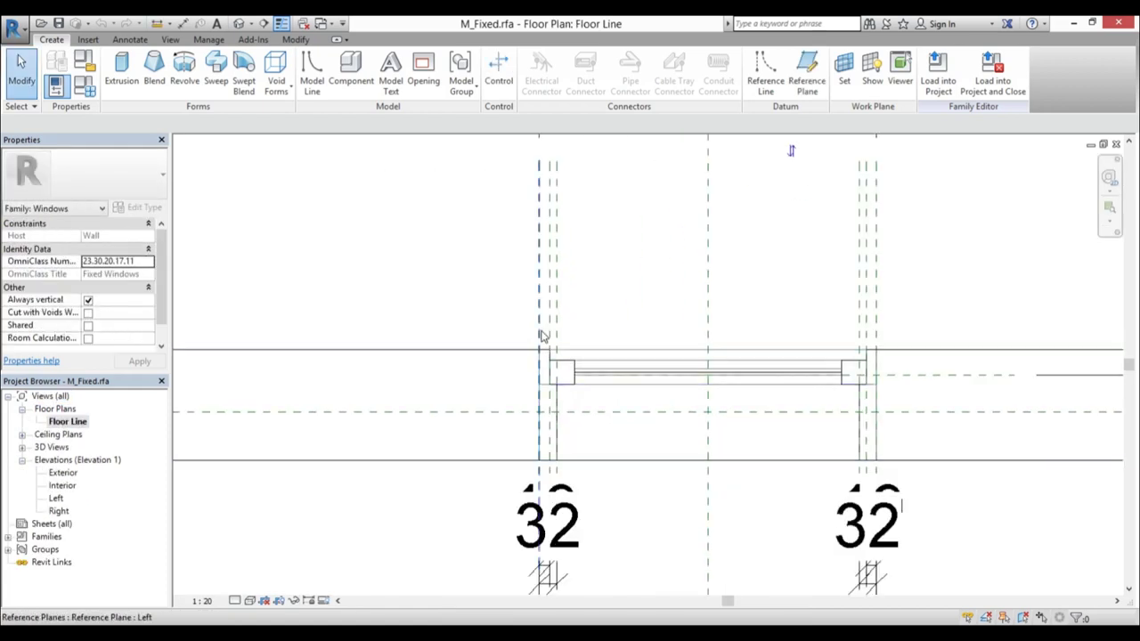
Draw a horizontal reference plane about 44 mm outside the exterior wall face, spanning past both sides of the window
{"action": "key", "text": "r"}
{"action": "key", "text": "p"}
{"action": "scroll", "coordinate": [484, 276], "scroll_direction": "down", "scroll_amount": 3}
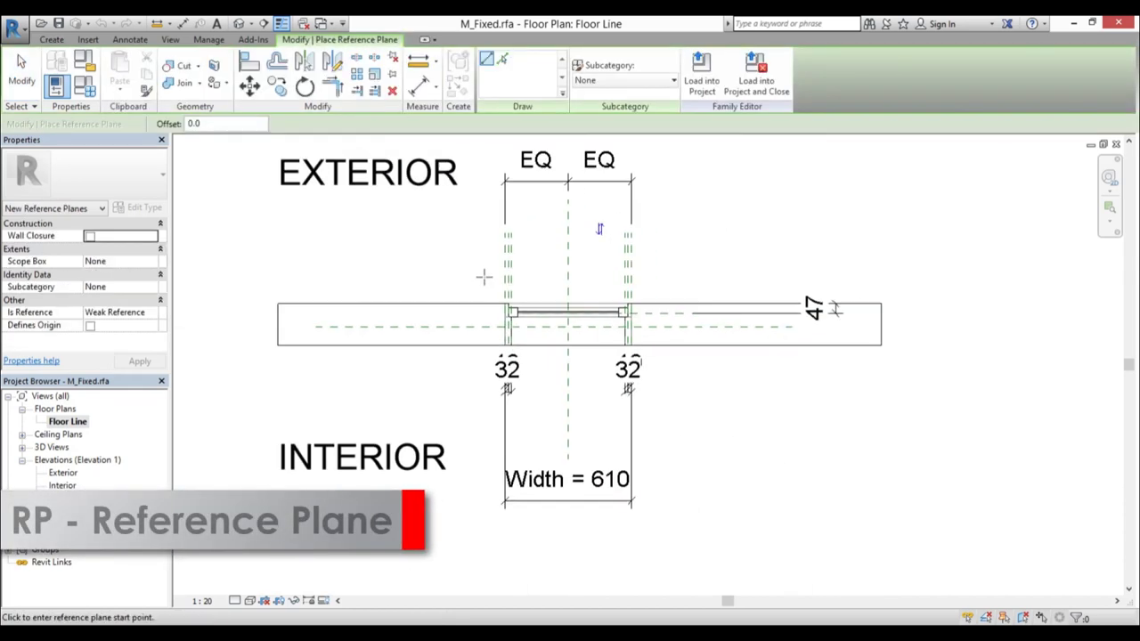
{"action": "left_click", "coordinate": [306, 294]}
{"action": "left_click", "coordinate": [720, 295]}
{"action": "key", "text": "Escape"}
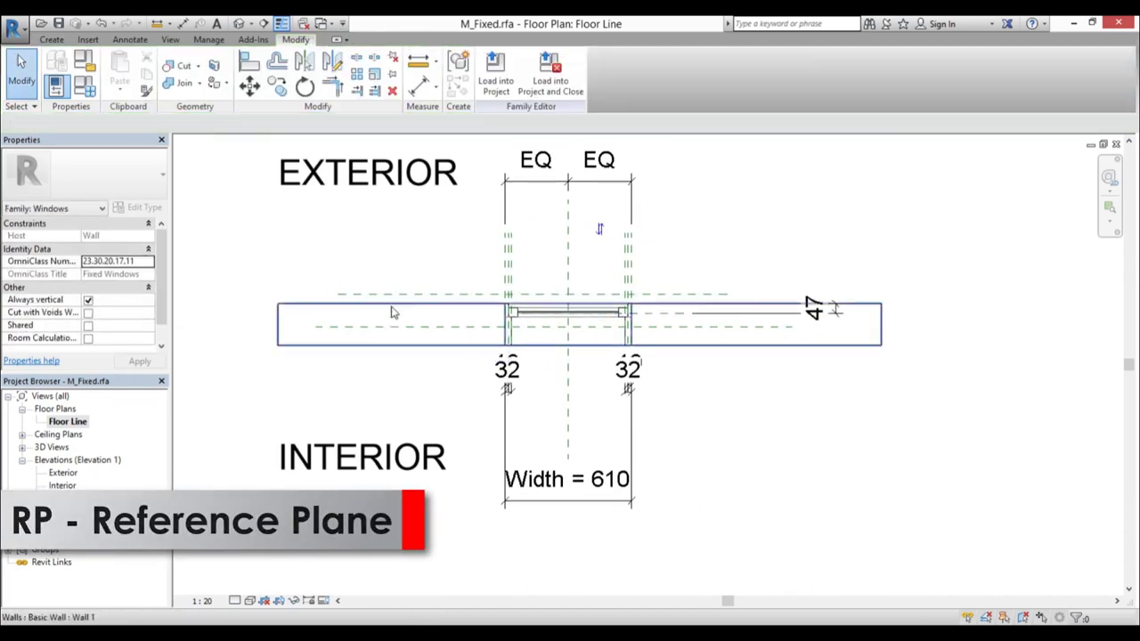
Set the new reference plane's distance from the exterior wall face to 20 mm
{"action": "scroll", "coordinate": [414, 299], "scroll_direction": "up", "scroll_amount": 3}
{"action": "left_click", "coordinate": [416, 298]}
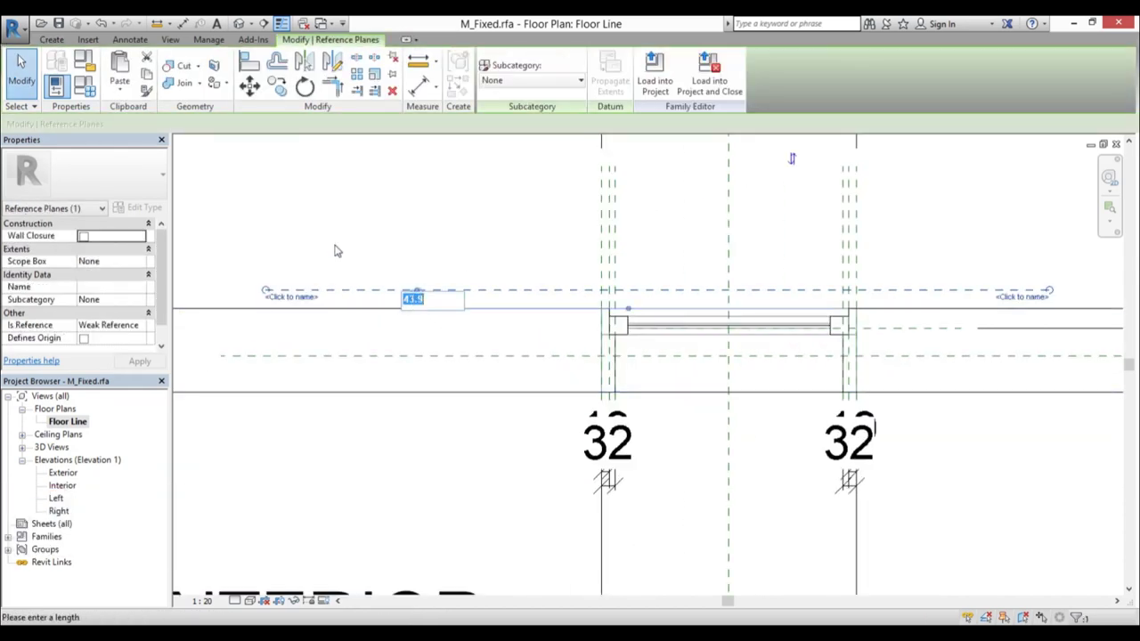
{"action": "key", "text": "Return"}
{"action": "key", "text": "Escape"}
Add an aligned dimension between the new reference plane and the exterior wall face, beside the window
{"action": "scroll", "coordinate": [538, 260], "scroll_direction": "down", "scroll_amount": 1}
{"action": "middle_click_drag", "start_coordinate": [539, 260], "coordinate": [464, 374]}
{"action": "scroll", "coordinate": [532, 371], "scroll_direction": "up", "scroll_amount": 2}
{"action": "scroll", "coordinate": [532, 376], "scroll_direction": "down", "scroll_amount": 3}
{"action": "scroll", "coordinate": [430, 390], "scroll_direction": "up", "scroll_amount": 3}
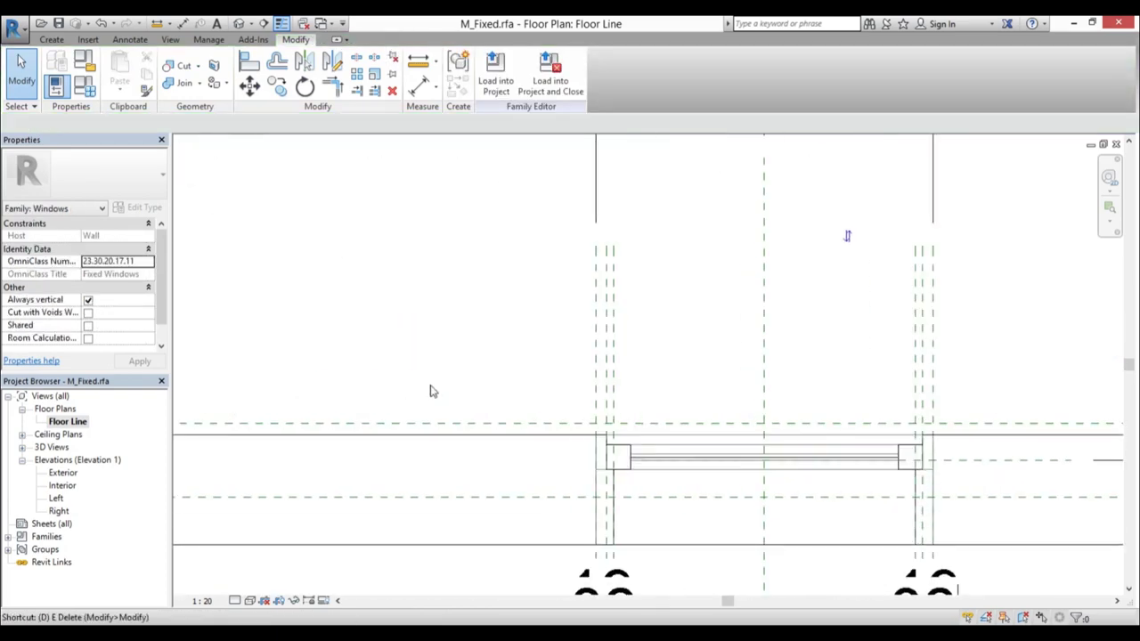
{"action": "key", "text": "d"}
{"action": "key", "text": "i"}
{"action": "scroll", "coordinate": [431, 439], "scroll_direction": "up", "scroll_amount": 2}
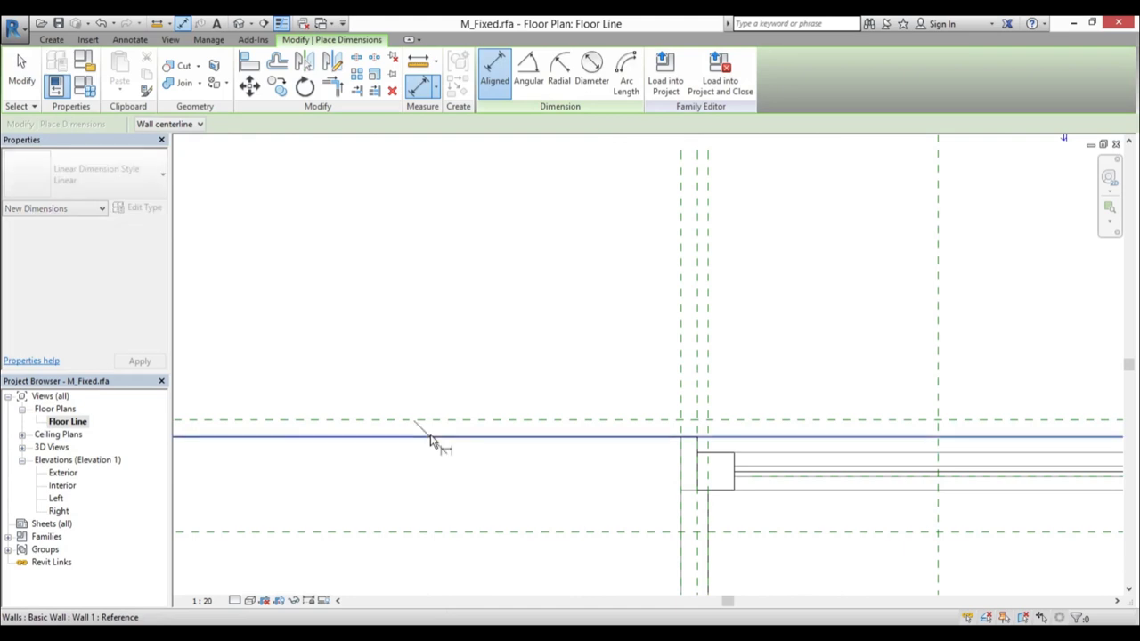
{"action": "left_click", "coordinate": [431, 424]}
{"action": "scroll", "coordinate": [431, 424], "scroll_direction": "down", "scroll_amount": 2}
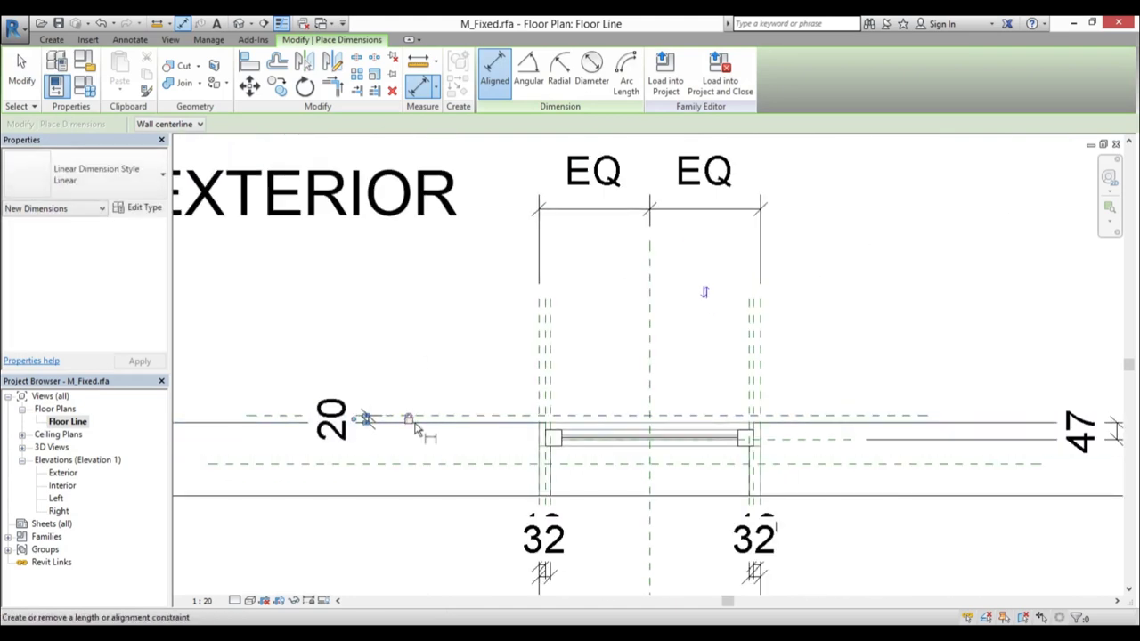
{"action": "key", "text": "Escape"}
{"action": "key", "text": "Escape"}
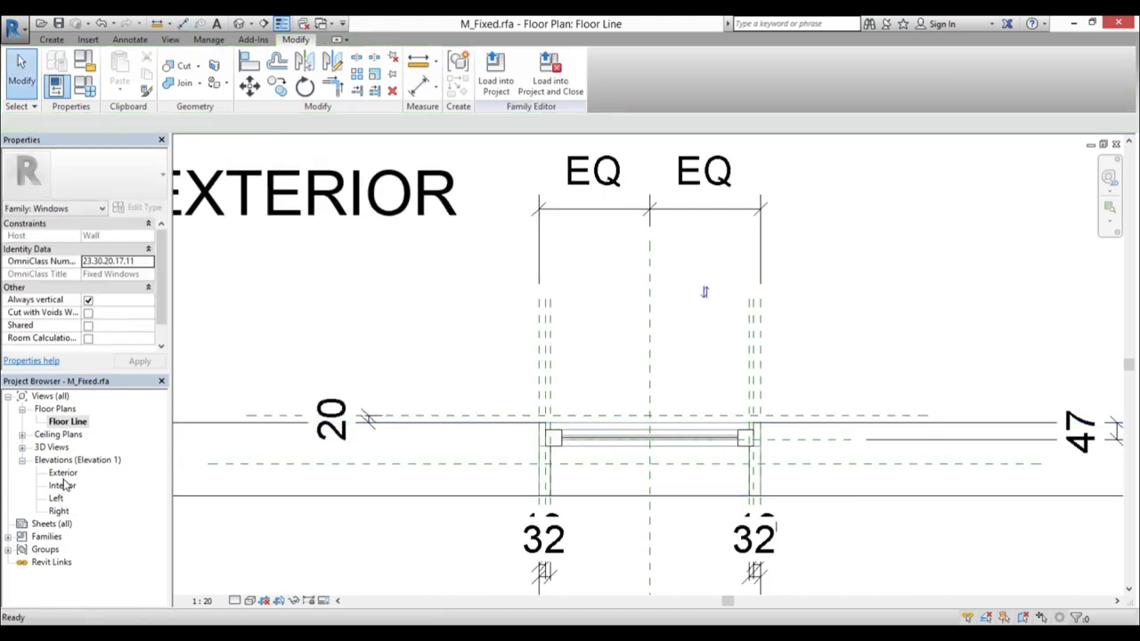
Start an extrusion in the Exterior elevation with the exterior wall face as its work plane
{"action": "double_click", "coordinate": [66, 476]}
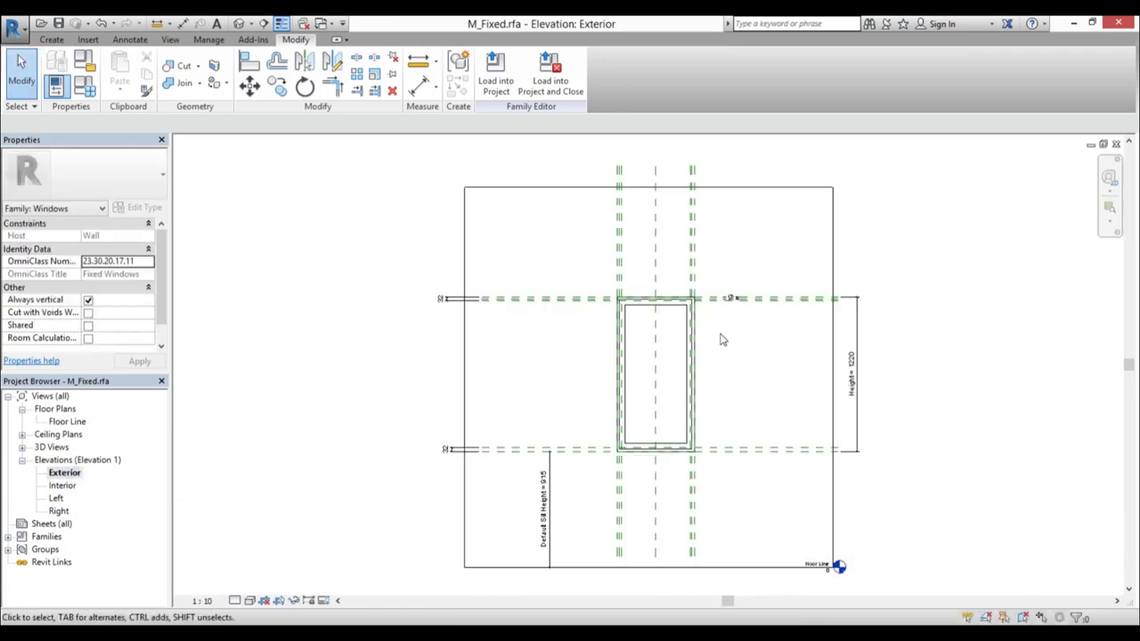
{"action": "left_click", "coordinate": [56, 41]}
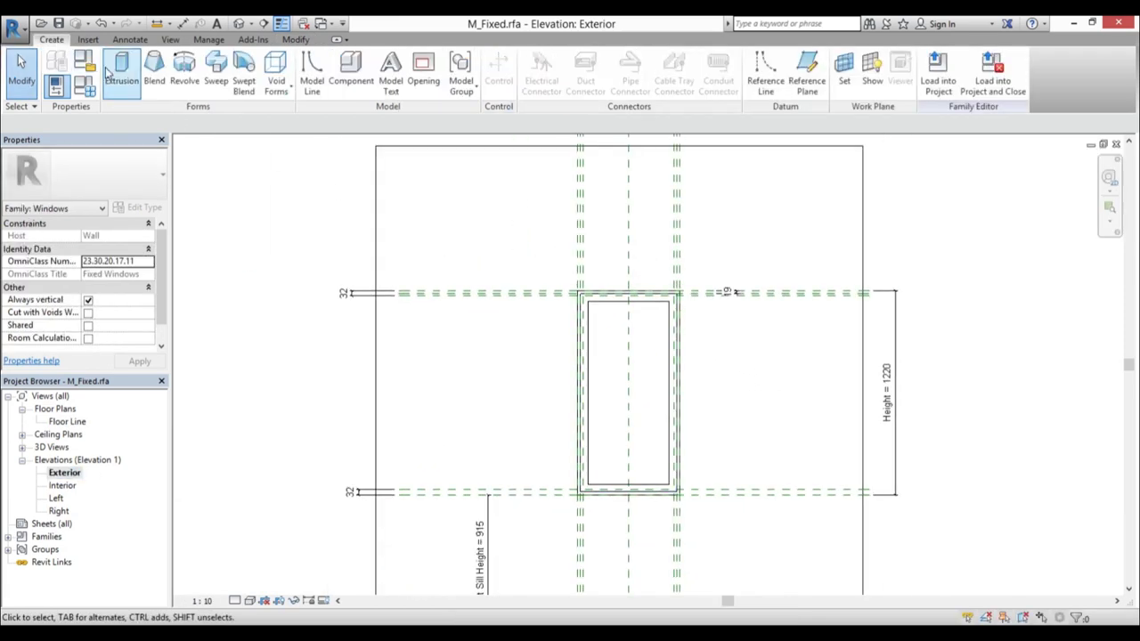
{"action": "left_click", "coordinate": [121, 71]}
{"action": "left_click", "coordinate": [607, 381]}
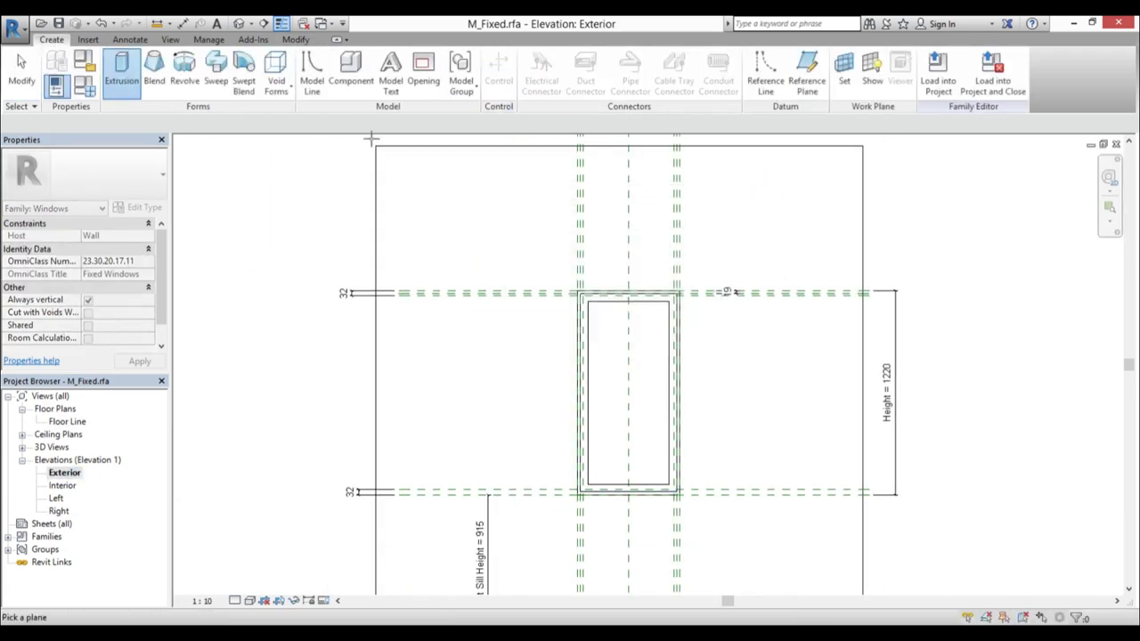
{"action": "left_click", "coordinate": [496, 226]}
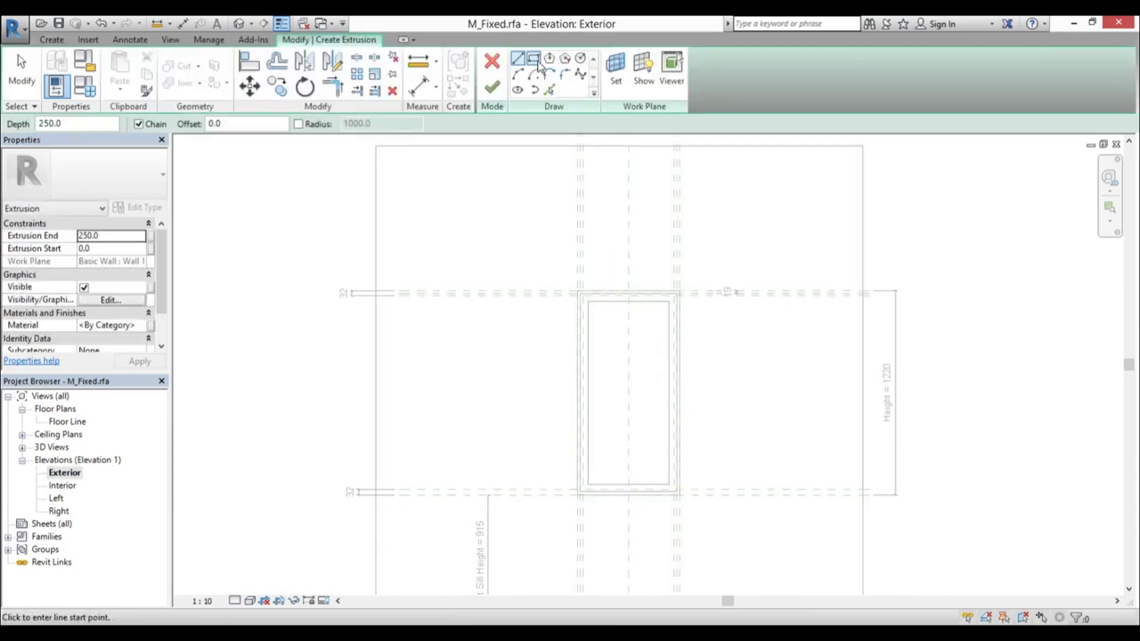
Sketch a rectangle of about 572 by 1182 mm along the window frame's outer edge and lock all four sides to it
{"action": "scroll", "coordinate": [623, 338], "scroll_direction": "up", "scroll_amount": 2}
{"action": "scroll", "coordinate": [497, 237], "scroll_direction": "up", "scroll_amount": 3}
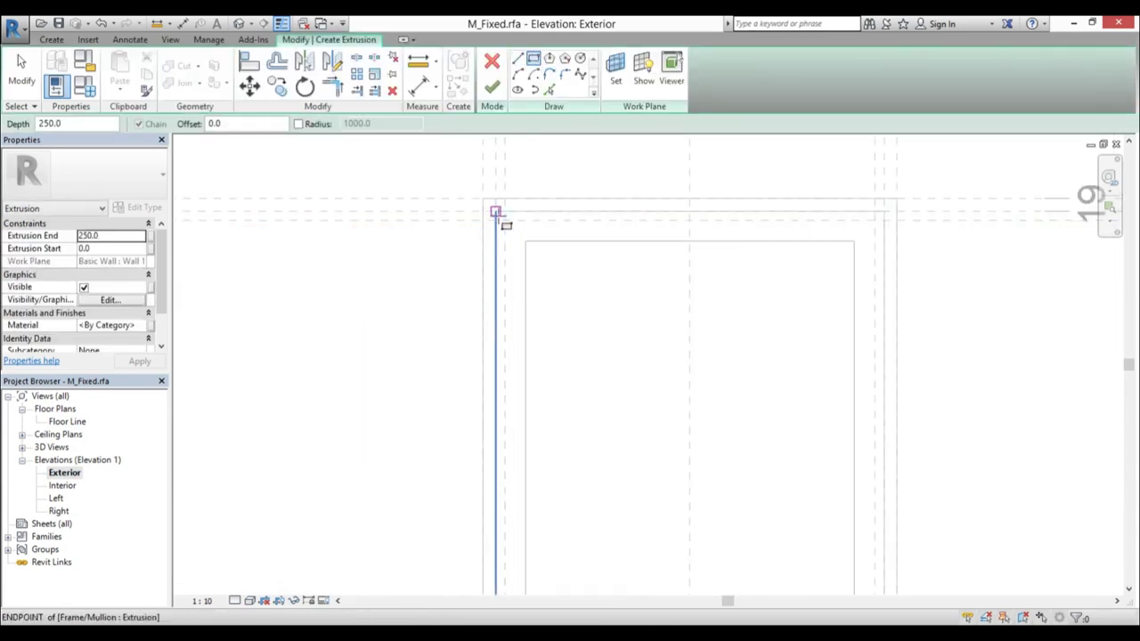
{"action": "left_click", "coordinate": [498, 215]}
{"action": "scroll", "coordinate": [629, 387], "scroll_direction": "down", "scroll_amount": 3}
{"action": "scroll", "coordinate": [641, 533], "scroll_direction": "up", "scroll_amount": 3}
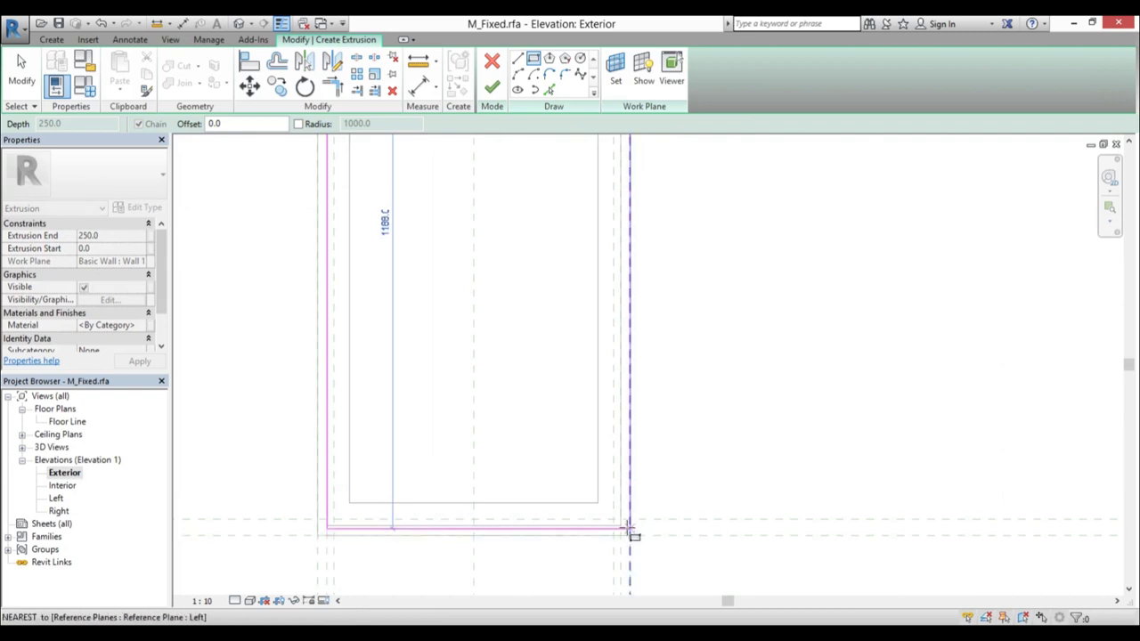
{"action": "left_click", "coordinate": [620, 526]}
{"action": "scroll", "coordinate": [506, 501], "scroll_direction": "down", "scroll_amount": 3}
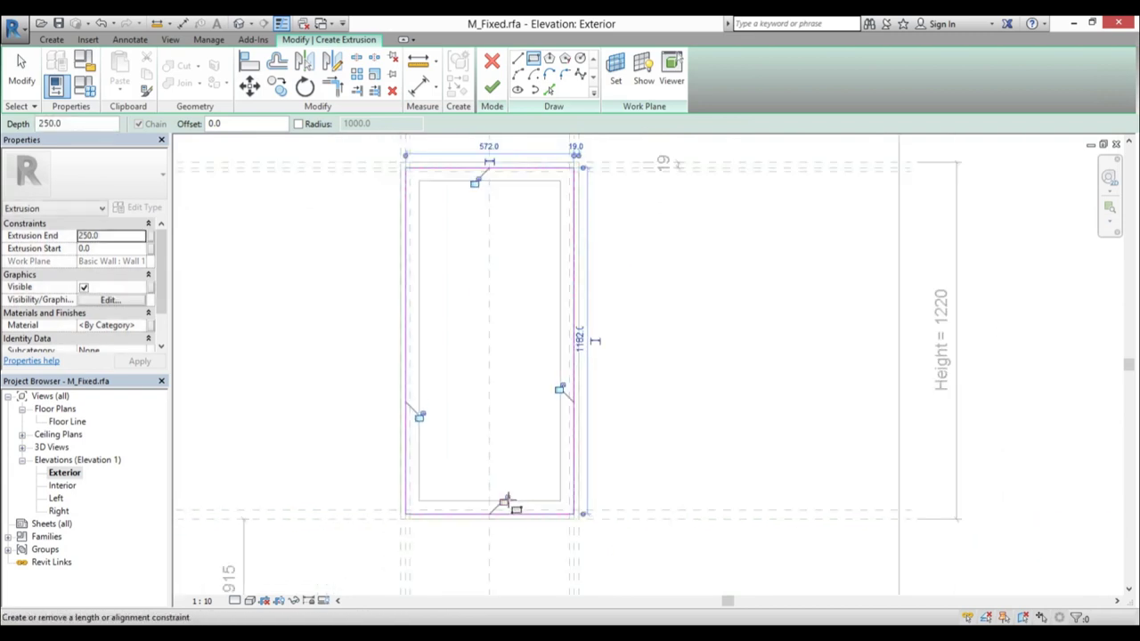
{"action": "left_click", "coordinate": [422, 417]}
{"action": "left_click", "coordinate": [559, 390]}
{"action": "left_click", "coordinate": [475, 183]}
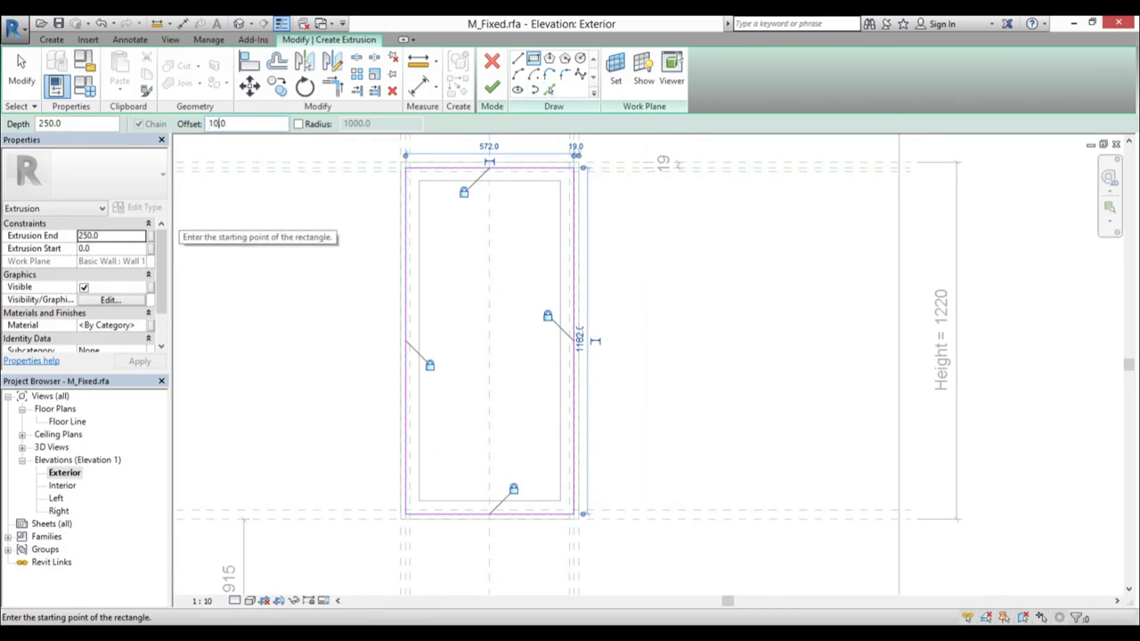
Sketch a second rectangle around the first one with an outward offset of 100 mm
{"action": "type", "text": "0"}
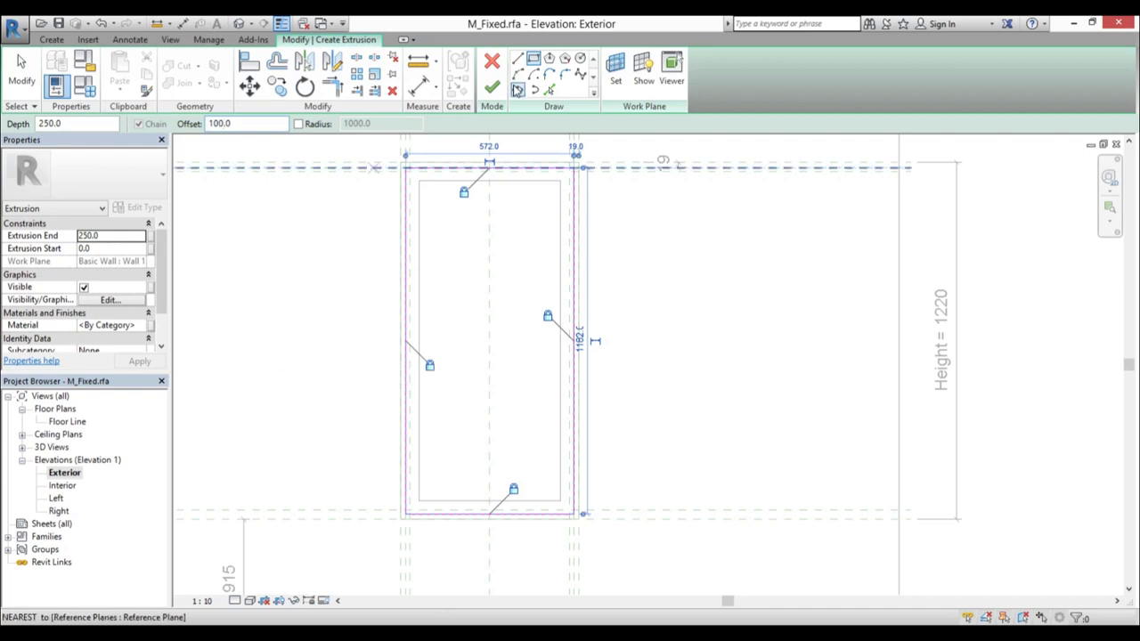
{"action": "left_click", "coordinate": [405, 167]}
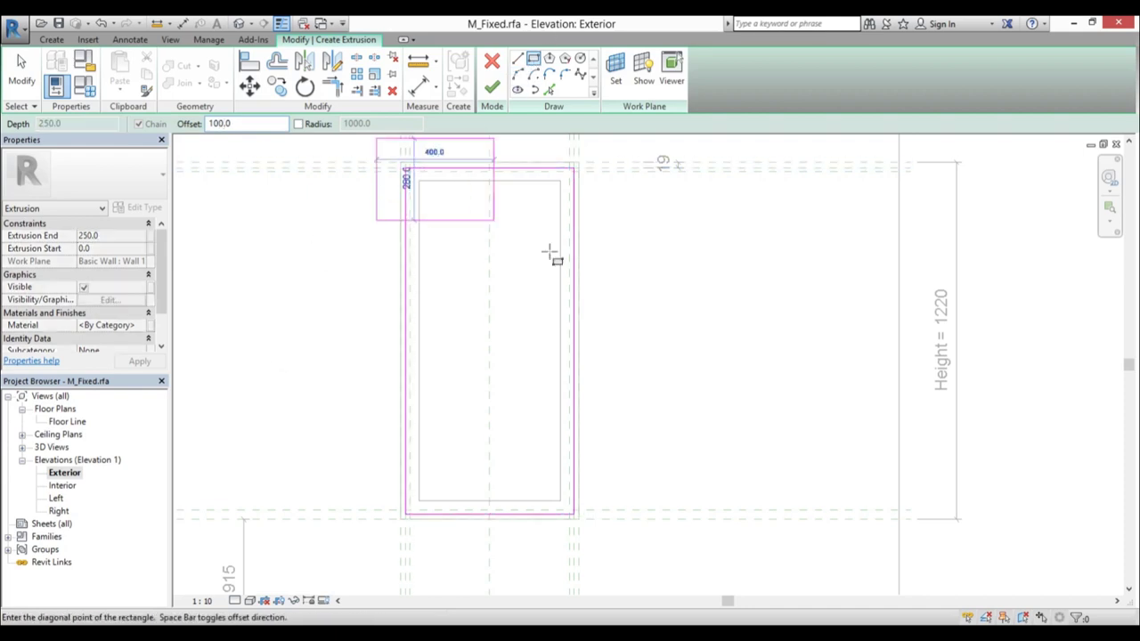
{"action": "left_click", "coordinate": [585, 520]}
{"action": "scroll", "coordinate": [438, 305], "scroll_direction": "down", "scroll_amount": 2}
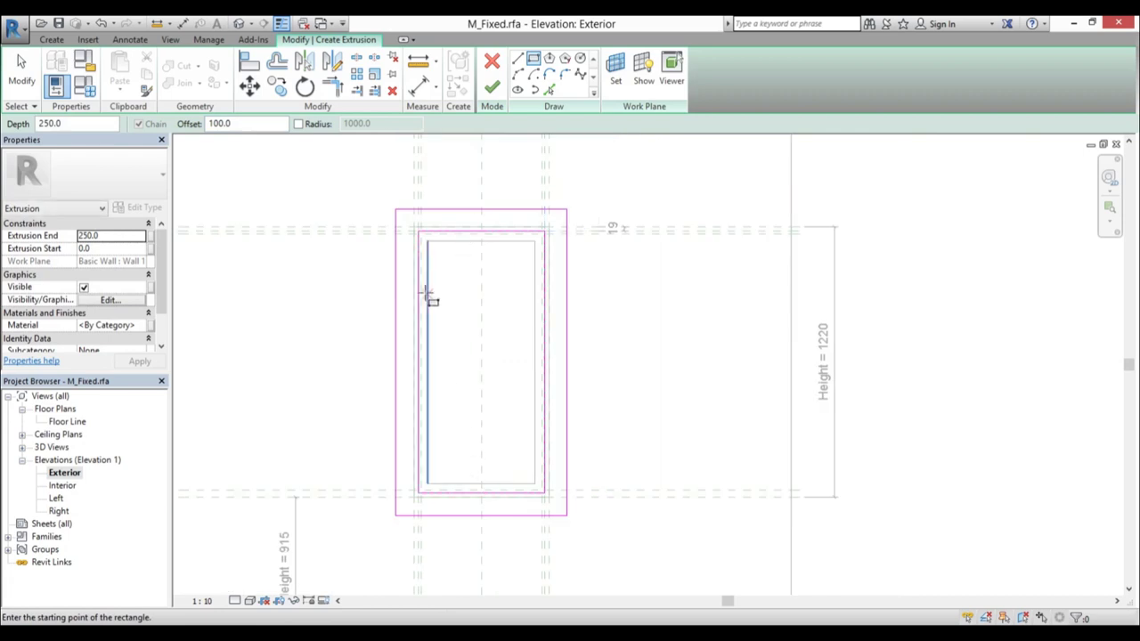
Add locked aligned dimensions between the inner and outer rectangles at the window's top and right side
{"action": "key", "text": "Escape"}
{"action": "key", "text": "Escape"}
{"action": "key", "text": "d"}
{"action": "key", "text": "i"}
{"action": "scroll", "coordinate": [441, 242], "scroll_direction": "up", "scroll_amount": 3}
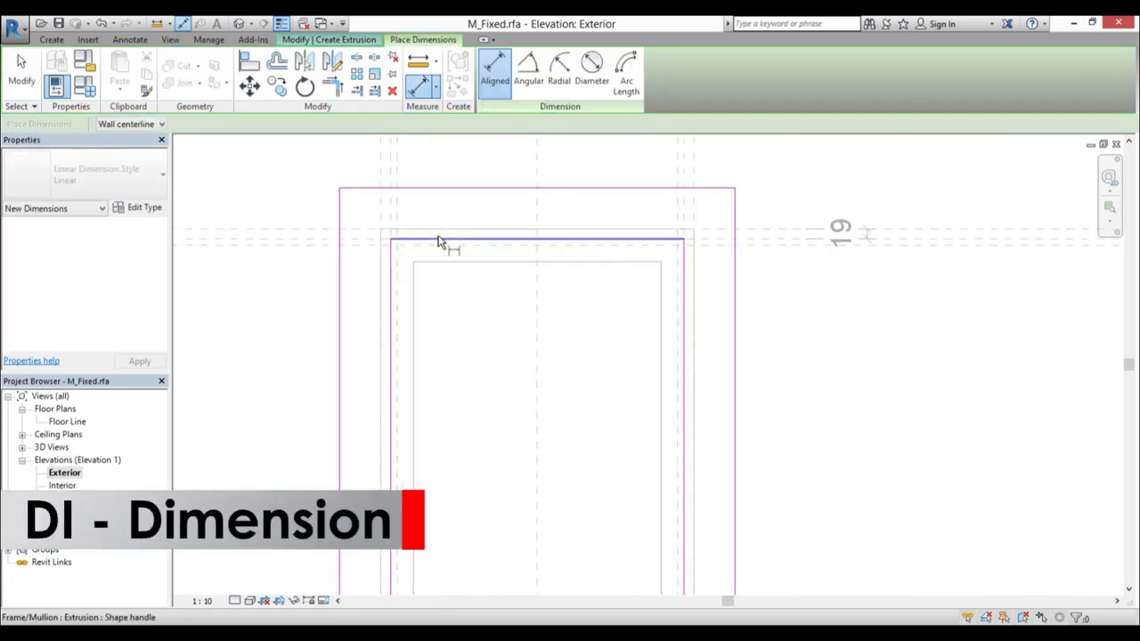
{"action": "left_click", "coordinate": [437, 240]}
{"action": "left_click", "coordinate": [445, 189]}
{"action": "left_click", "coordinate": [538, 303]}
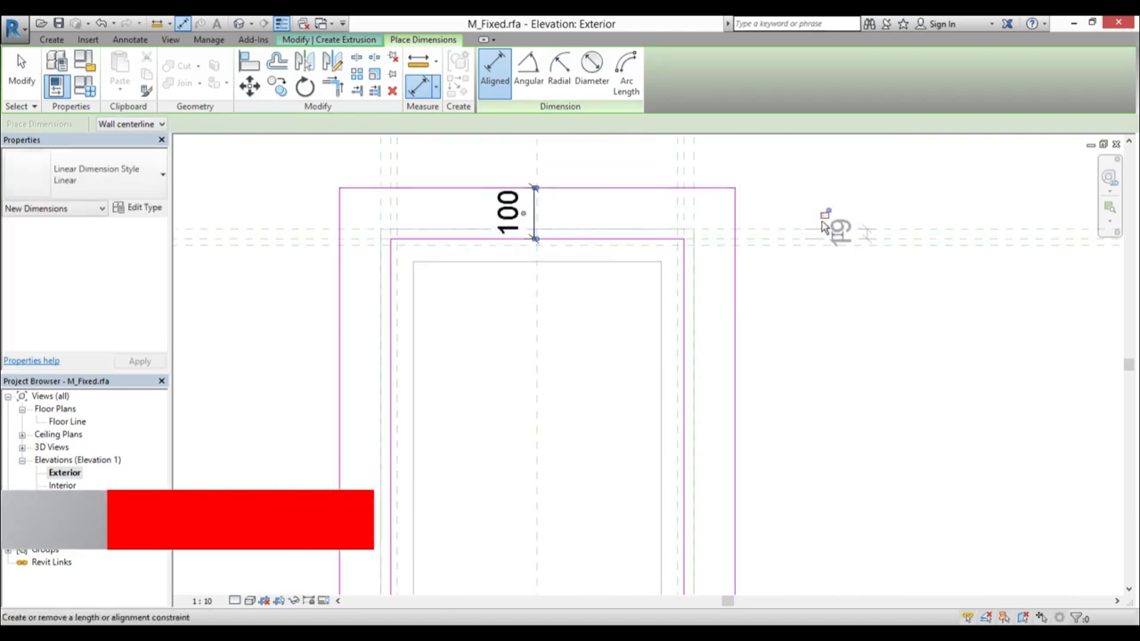
{"action": "left_click", "coordinate": [685, 338]}
{"action": "left_click", "coordinate": [734, 343]}
{"action": "left_click", "coordinate": [835, 441]}
Add locked aligned dimensions between the two rectangles at the window's bottom and left side
{"action": "middle_click_drag", "start_coordinate": [840, 534], "coordinate": [769, 170]}
{"action": "scroll", "coordinate": [742, 212], "scroll_direction": "down", "scroll_amount": 2}
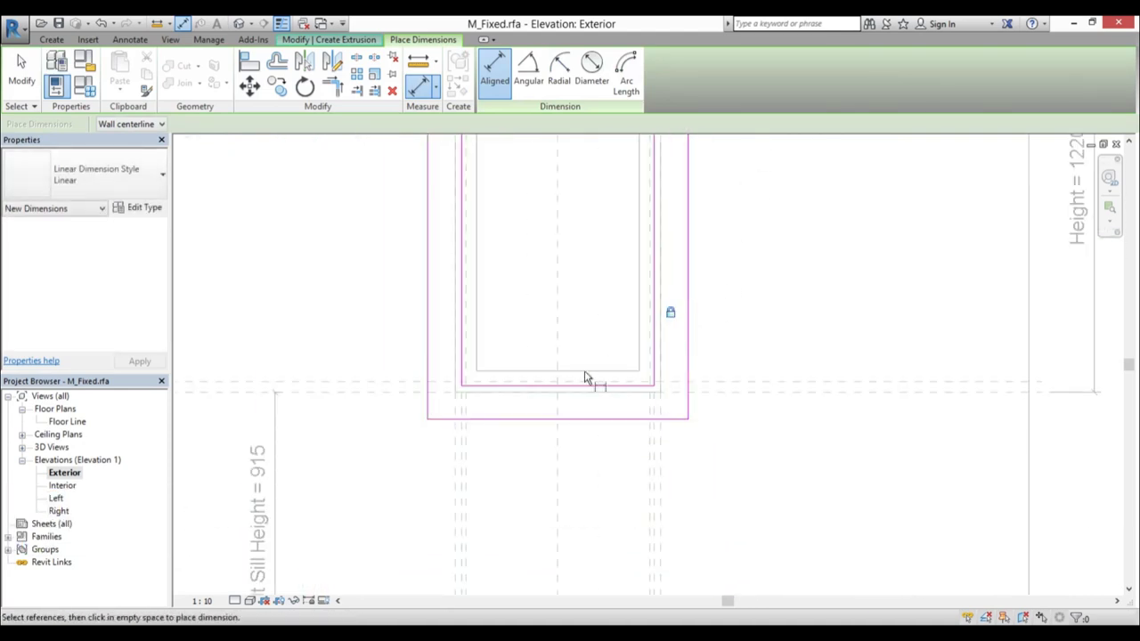
{"action": "left_click", "coordinate": [567, 392]}
{"action": "left_click", "coordinate": [573, 418]}
{"action": "left_click", "coordinate": [524, 459]}
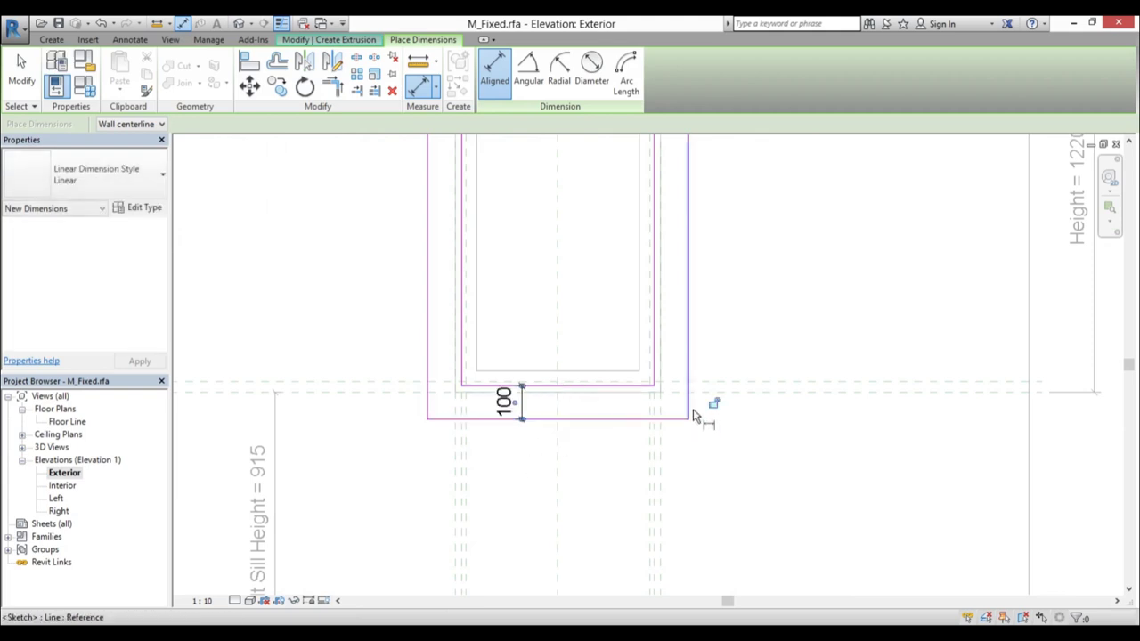
{"action": "left_click", "coordinate": [457, 275]}
{"action": "key", "text": "Escape"}
{"action": "left_click", "coordinate": [462, 274]}
{"action": "left_click", "coordinate": [428, 280]}
{"action": "left_click", "coordinate": [382, 274]}
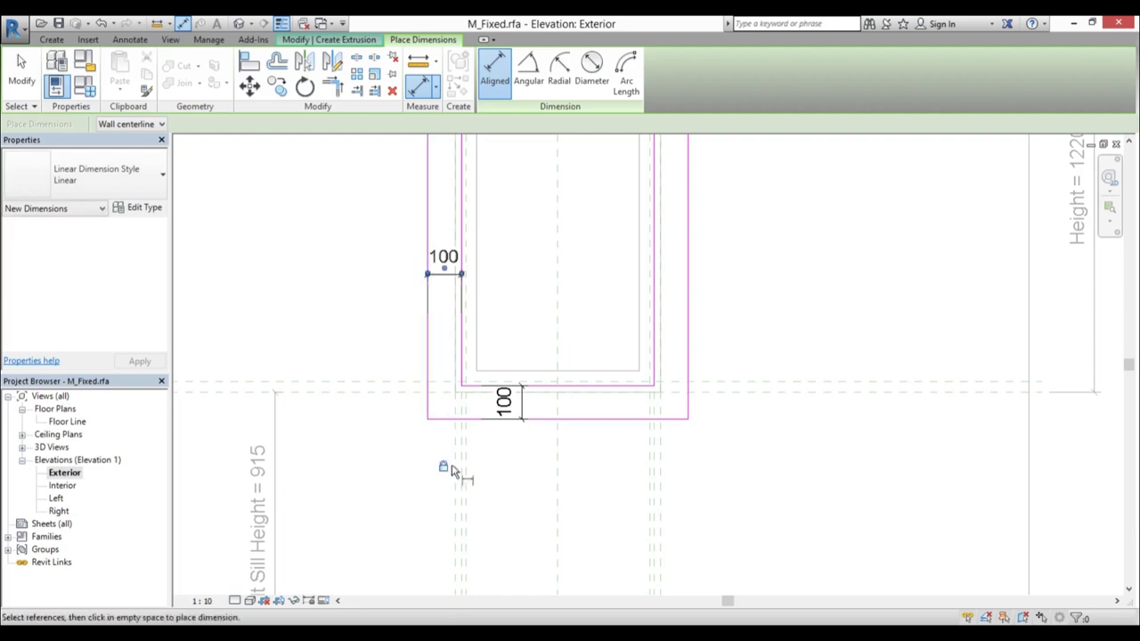
{"action": "left_click", "coordinate": [22, 69]}
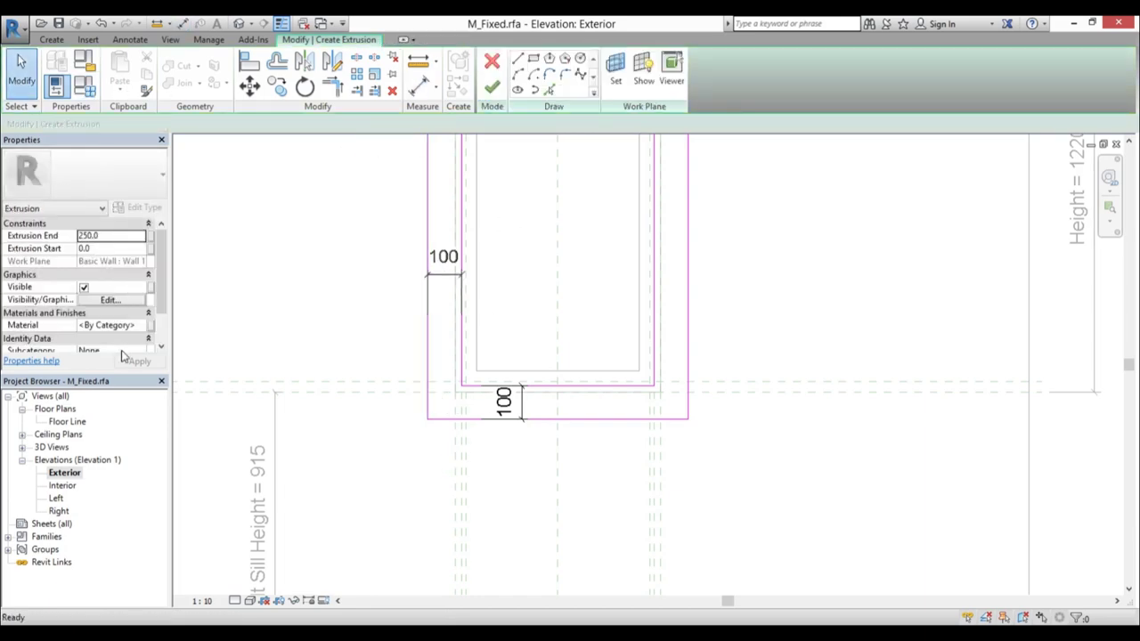
Assign the Gypsum Wall Board material to the trim extrusion
{"action": "left_click", "coordinate": [124, 326]}
{"action": "left_click", "coordinate": [146, 326]}
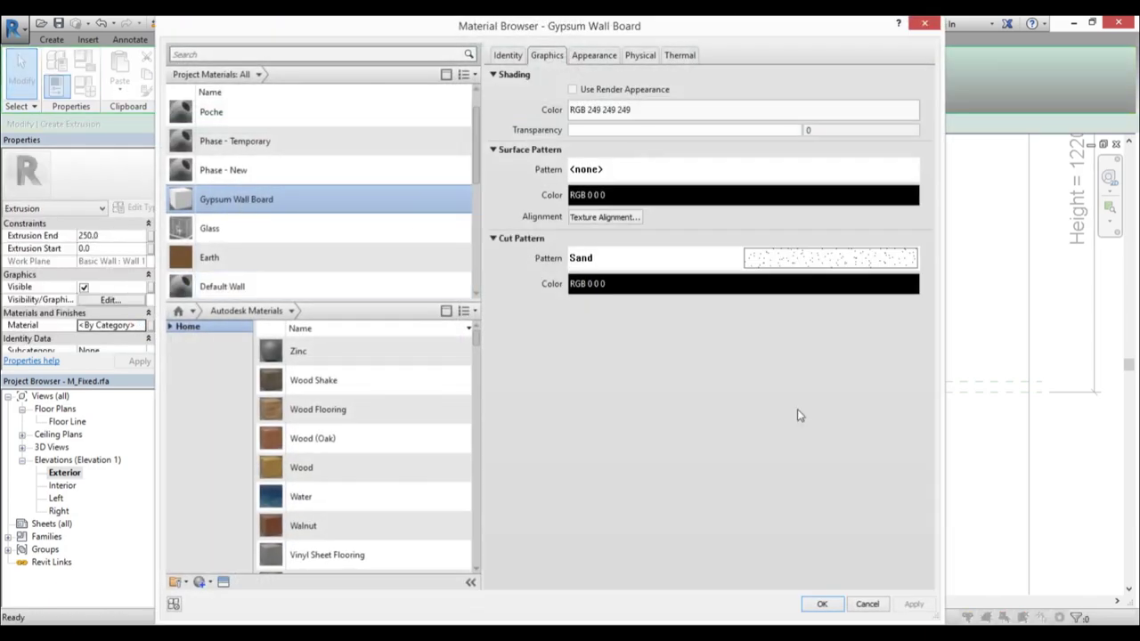
{"action": "left_click", "coordinate": [824, 604]}
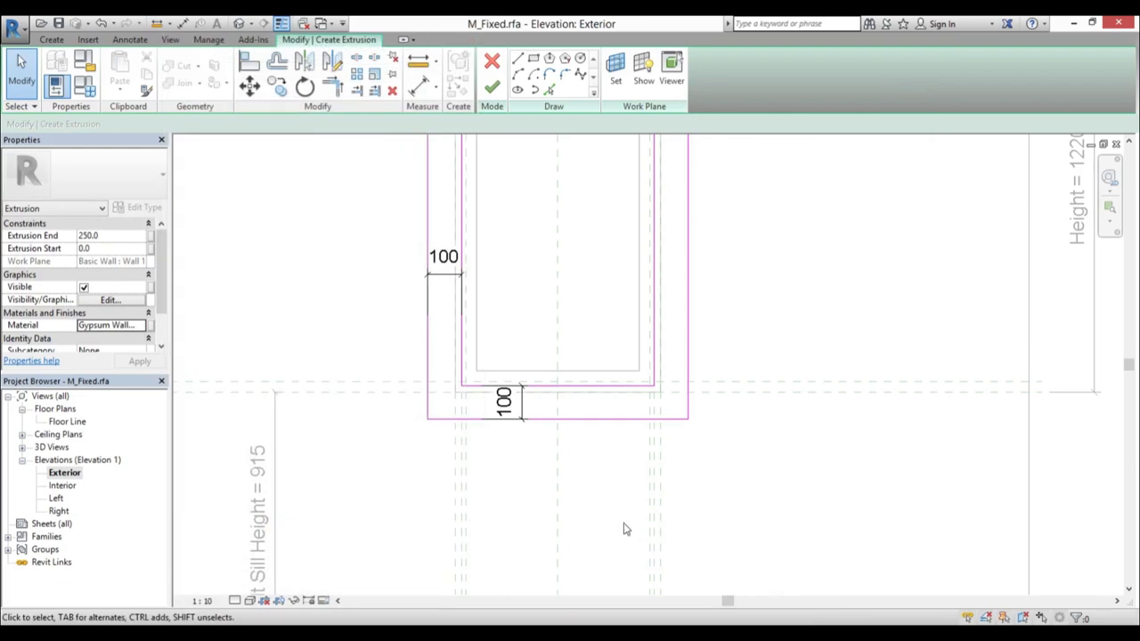
Finish the extrusion and, in the Floor Line plan, pull its outer face to the reference plane 20 mm outside the wall
{"action": "double_click", "coordinate": [67, 423]}
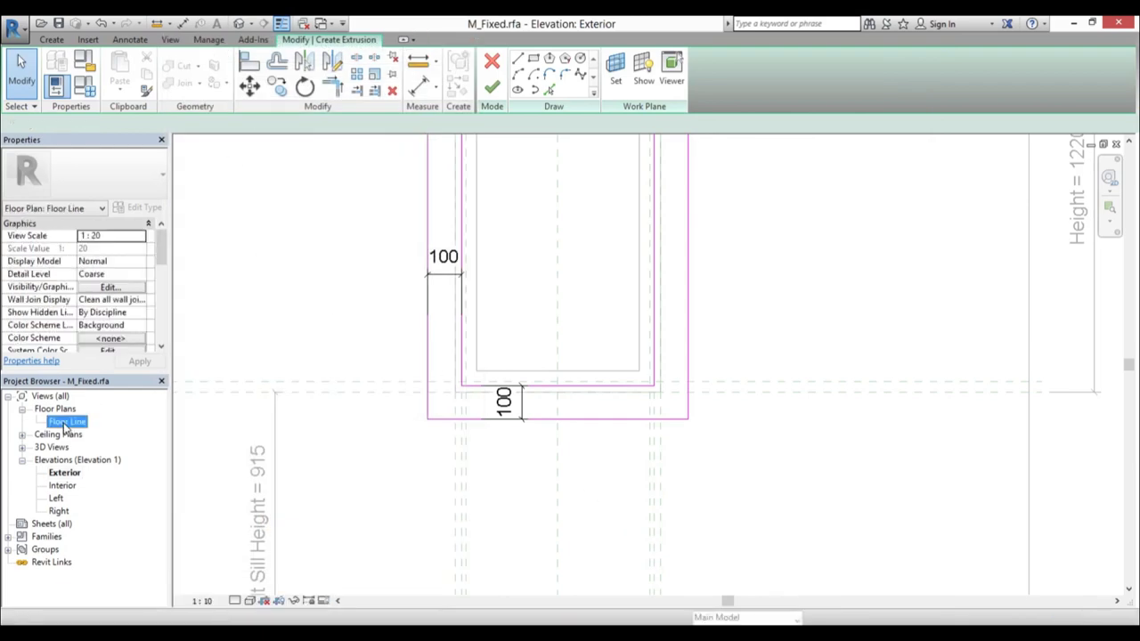
{"action": "left_click", "coordinate": [496, 89]}
{"action": "scroll", "coordinate": [655, 294], "scroll_direction": "up", "scroll_amount": 2}
{"action": "left_click_drag", "start_coordinate": [654, 297], "coordinate": [653, 410]}
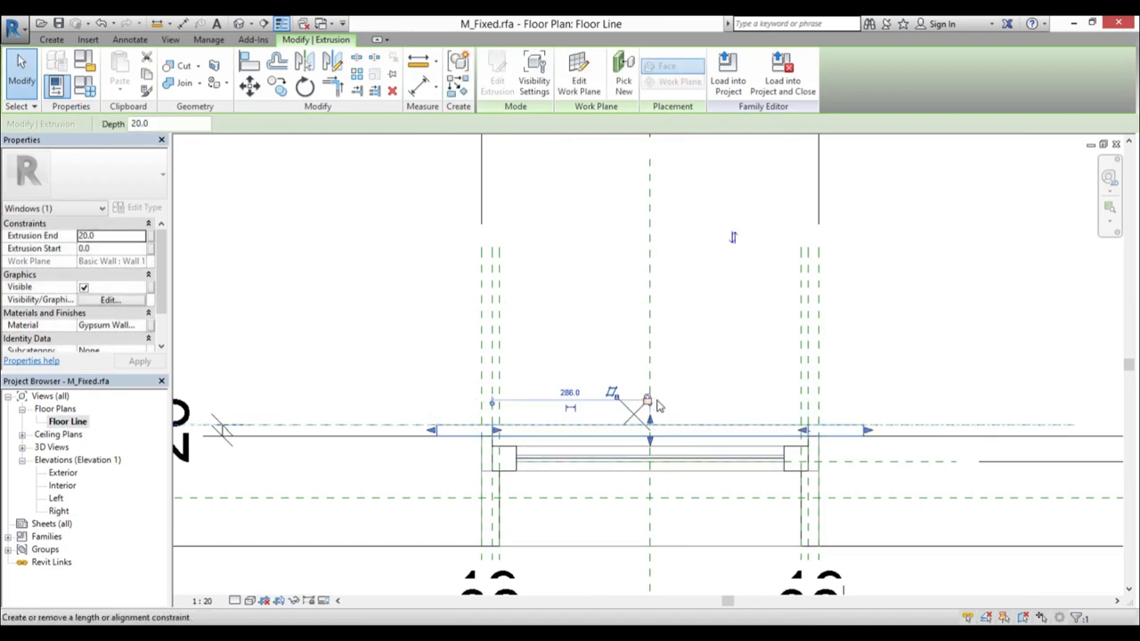
Load the edited M_Fixed window family into Project1, overwriting the existing version
{"action": "left_click", "coordinate": [728, 73]}
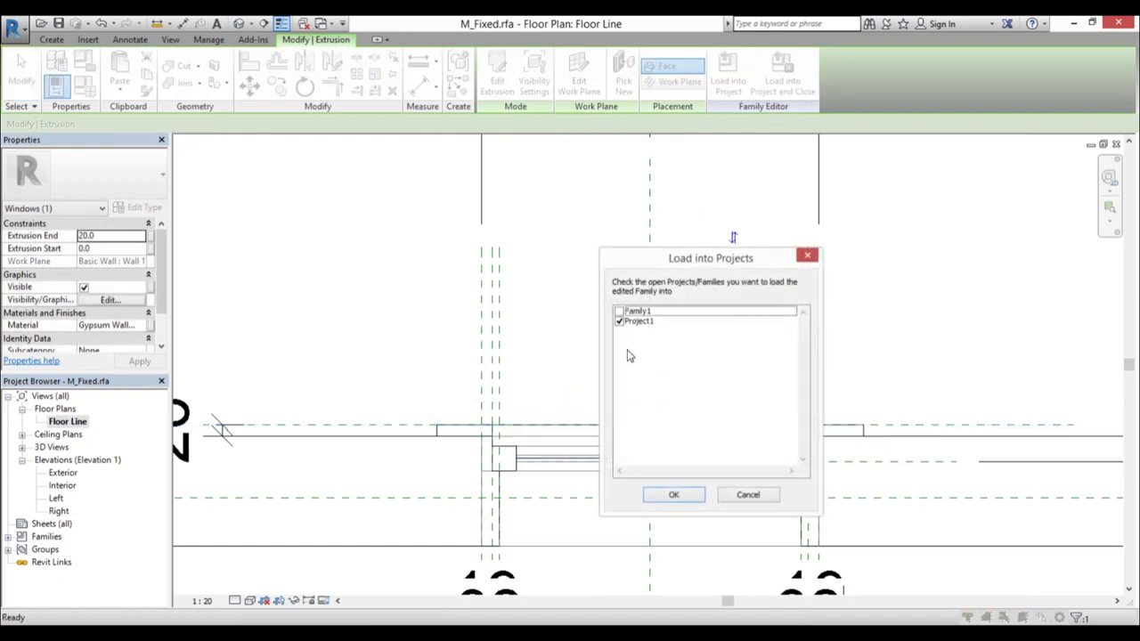
{"action": "left_click", "coordinate": [674, 496]}
{"action": "left_click", "coordinate": [555, 316]}
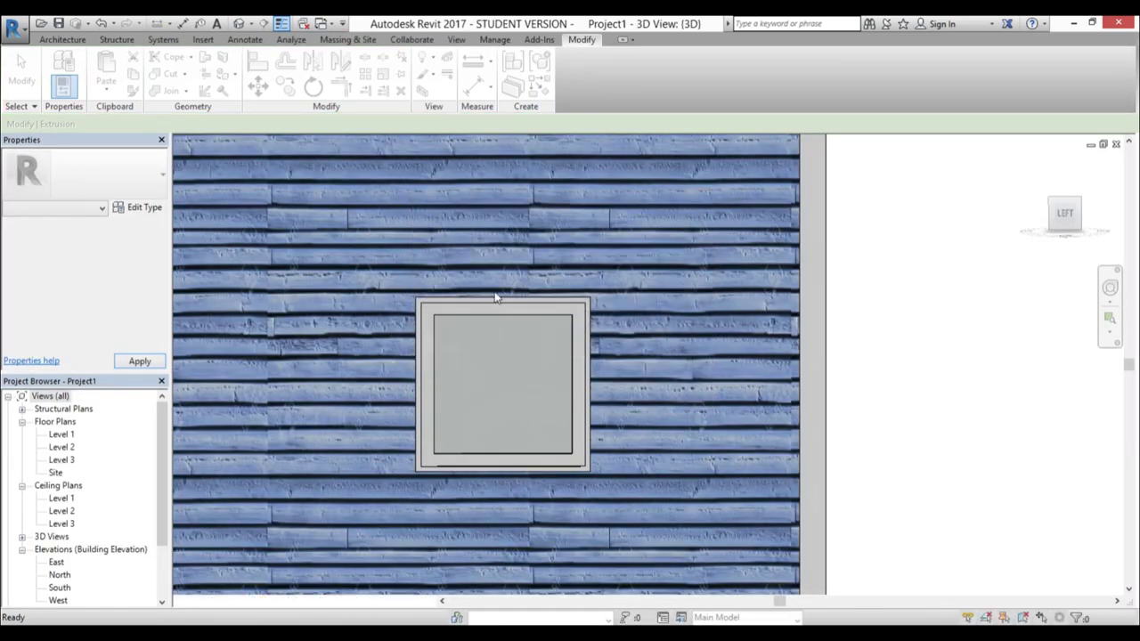
Examine the exterior trim around the front and side windows and the whole house in the 3D view
{"action": "scroll", "coordinate": [492, 291], "scroll_direction": "down", "scroll_amount": 5}
{"action": "middle_click_drag", "start_coordinate": [492, 291], "coordinate": [811, 527], "text": "shift"}
{"action": "scroll", "coordinate": [910, 300], "scroll_direction": "up", "scroll_amount": 5}
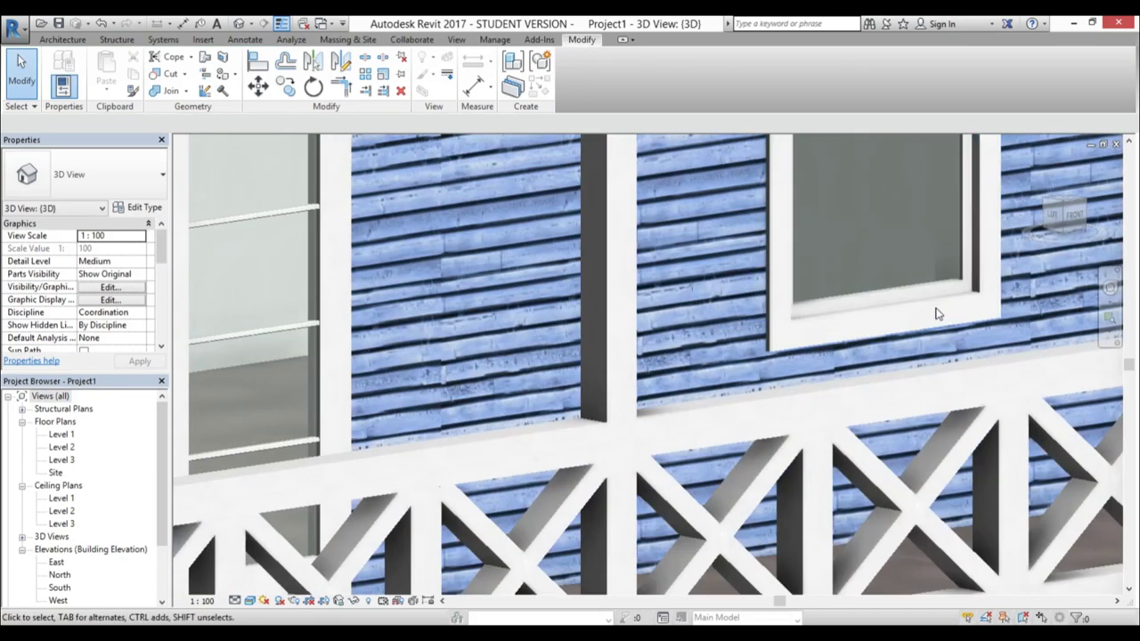
{"action": "left_click", "coordinate": [882, 207]}
{"action": "scroll", "coordinate": [882, 207], "scroll_direction": "down", "scroll_amount": 6}
{"action": "left_click", "coordinate": [896, 428]}
{"action": "middle_click_drag", "start_coordinate": [751, 410], "coordinate": [700, 544], "text": "shift"}
{"action": "scroll", "coordinate": [703, 563], "scroll_direction": "down", "scroll_amount": 1}
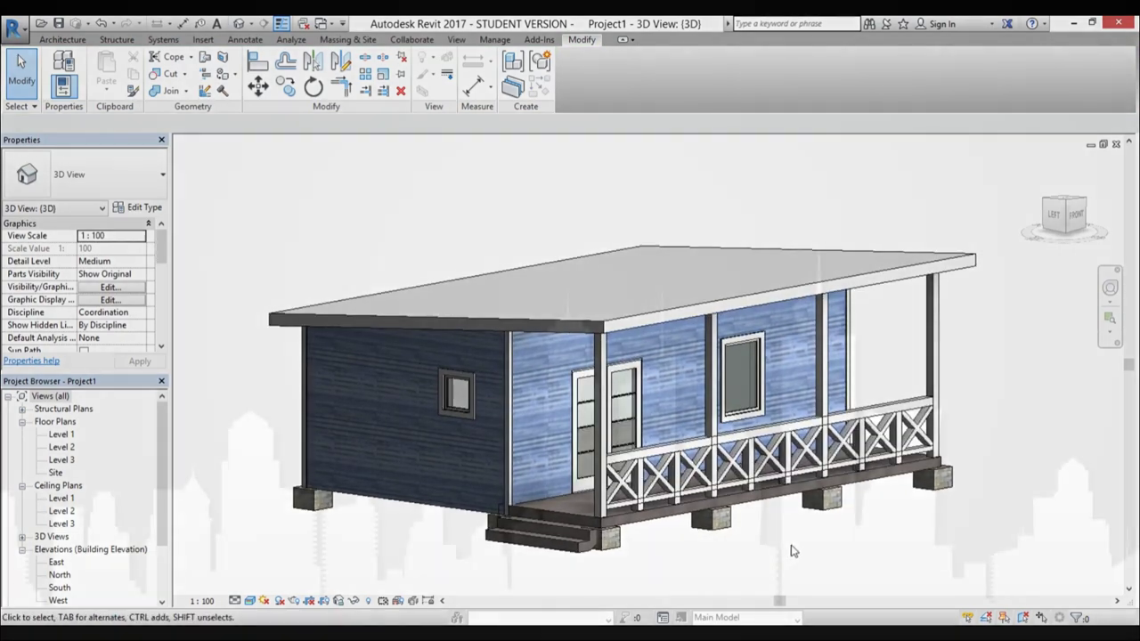